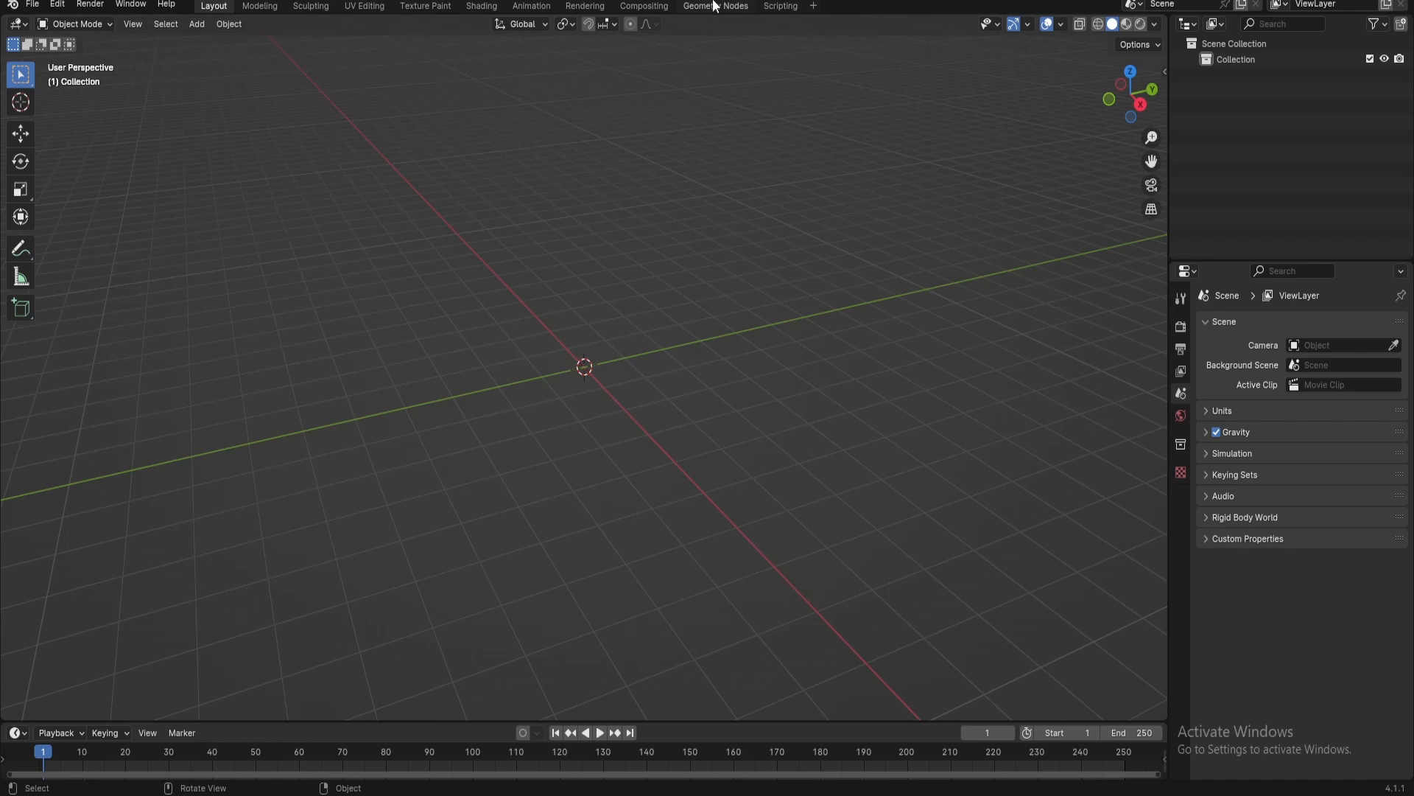
Open the Geometry Nodes workspace and add a cube mesh to the scene
click(712, 9)
key(shift+a)
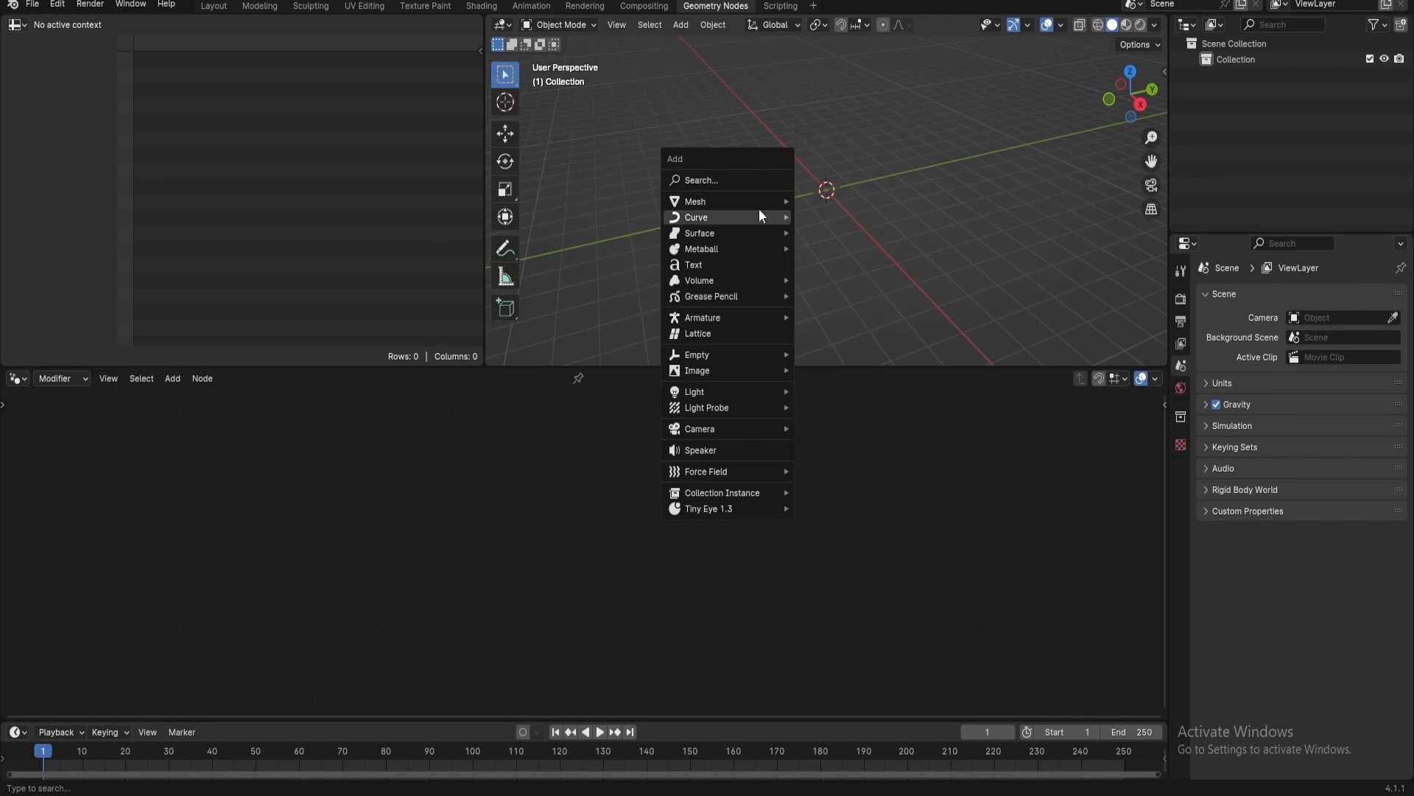
mouse_move(761, 201)
click(831, 216)
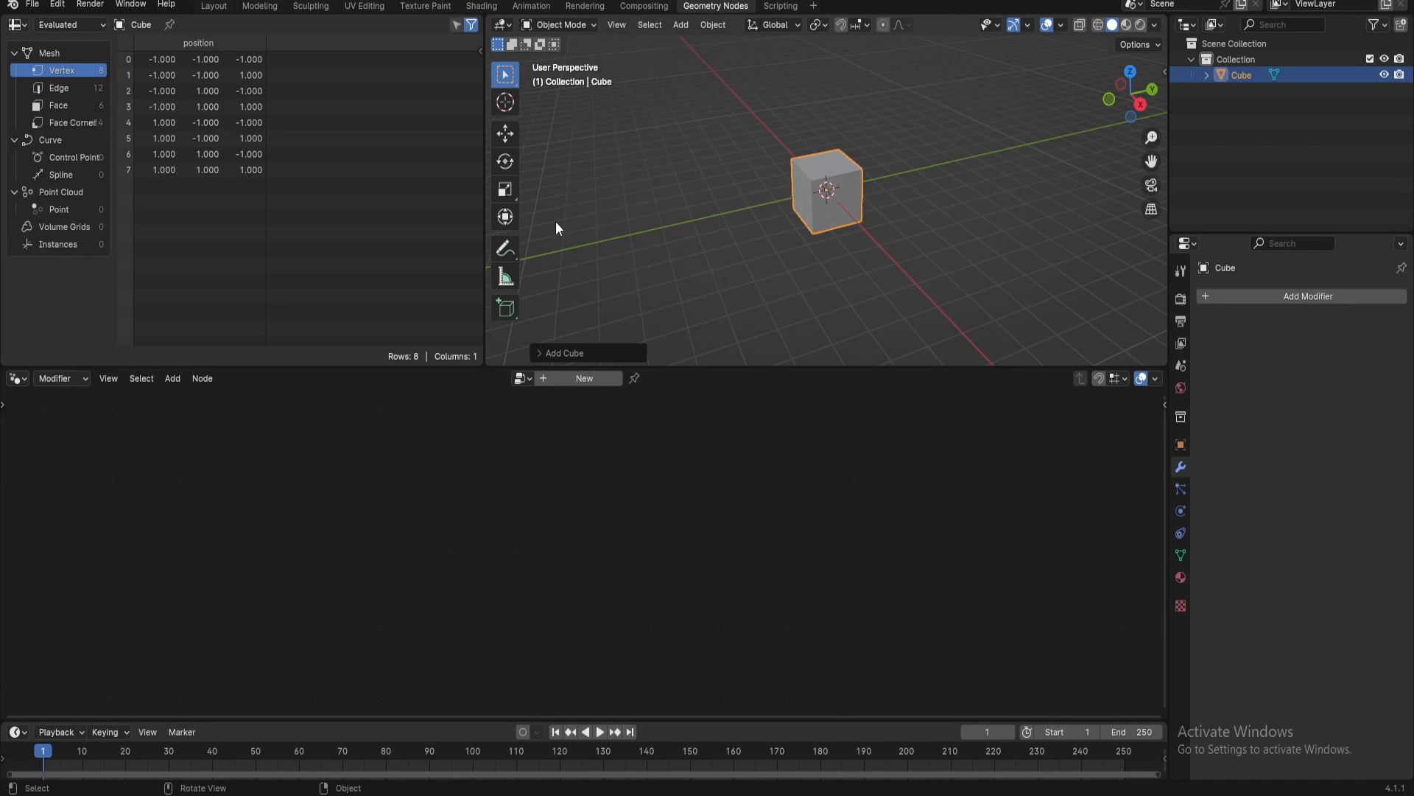
Merge the spreadsheet area into the 3D viewport so the viewport spans the full width
right_click(485, 270)
click(483, 270)
right_click(481, 273)
right_click(480, 273)
click(465, 308)
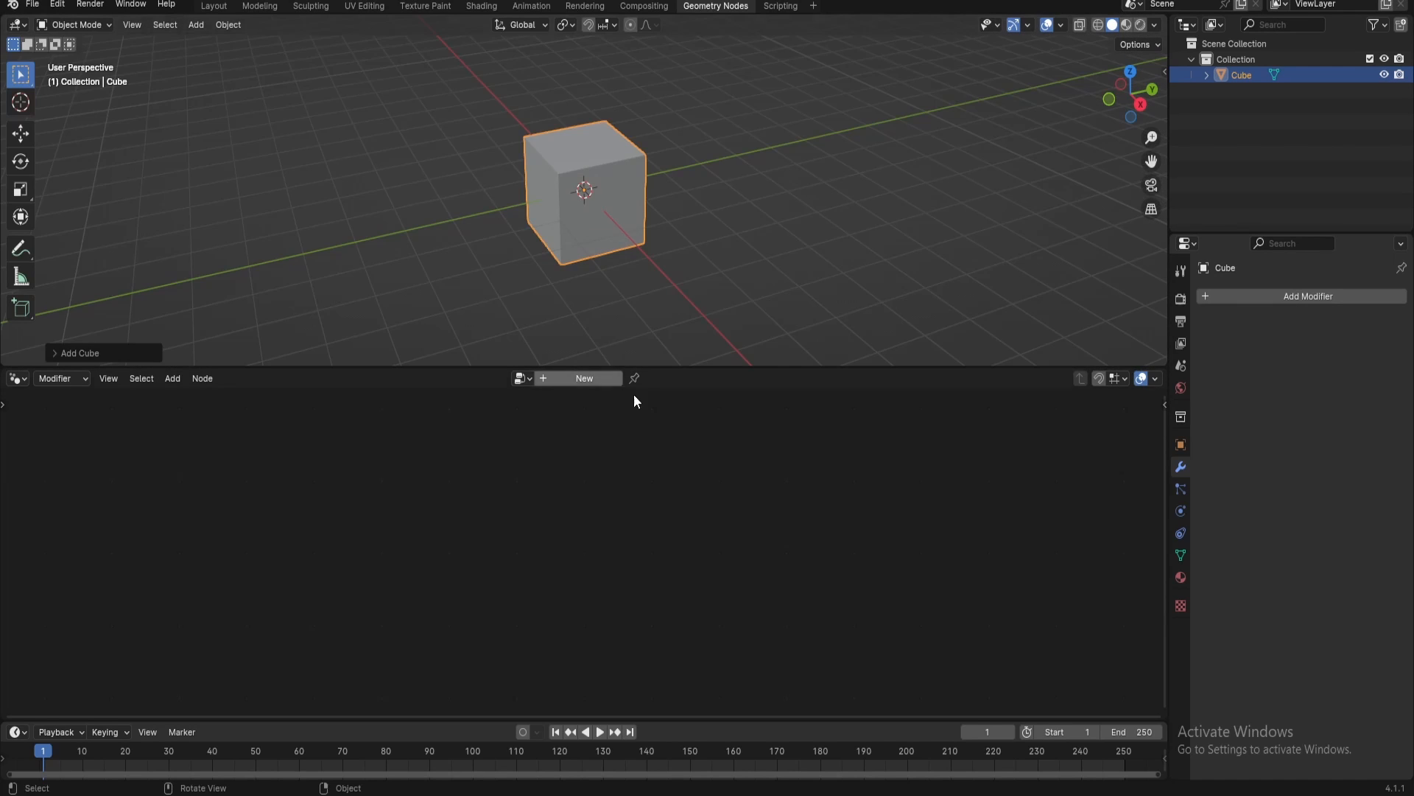
Create a new geometry node tree on the cube, enlarge the node editor and delete the Group Input node
click(594, 380)
drag(574, 722, 573, 760)
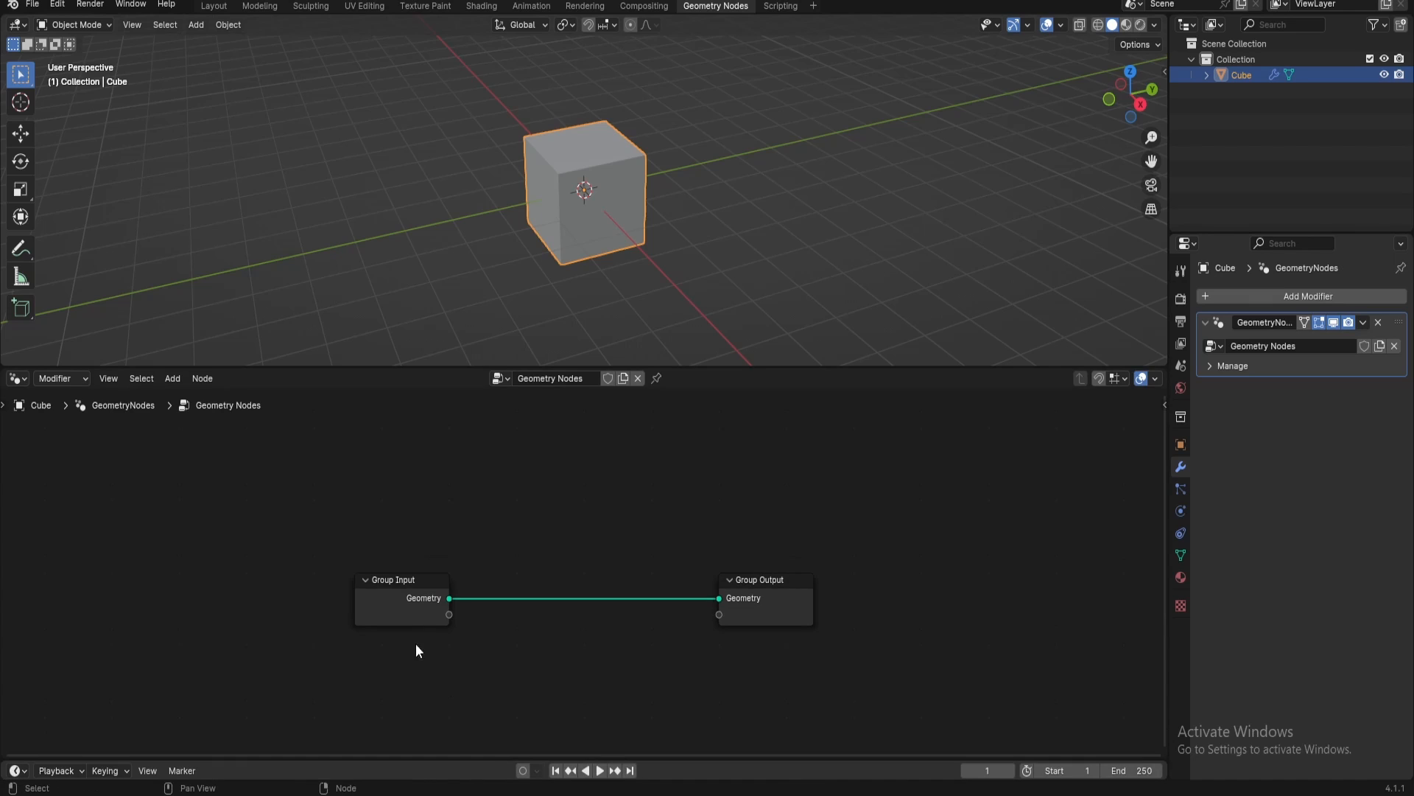
click(417, 588)
key(x)
Add a Curve Line node and connect its Curve output to the Group Output's Geometry input
key(shift+a)
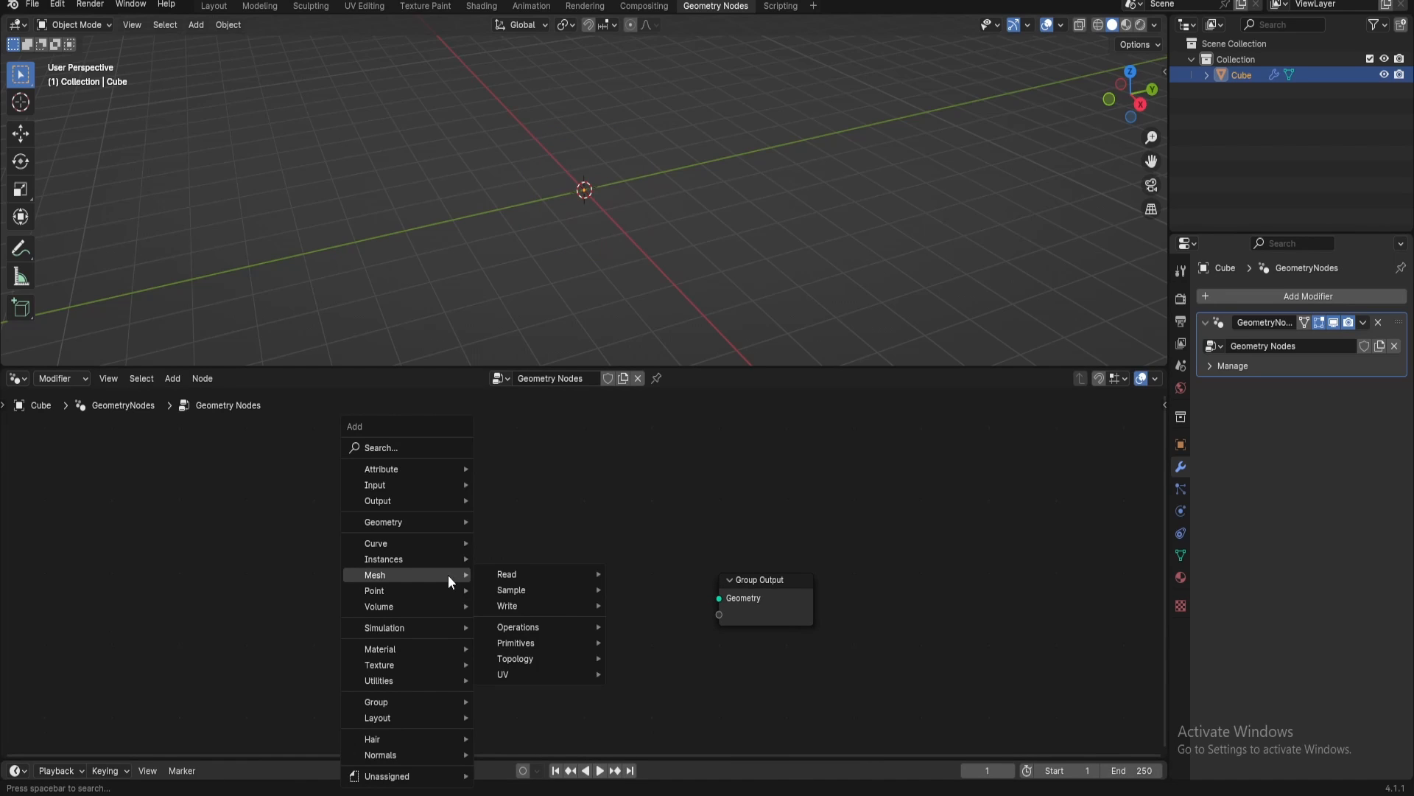
text(curve)
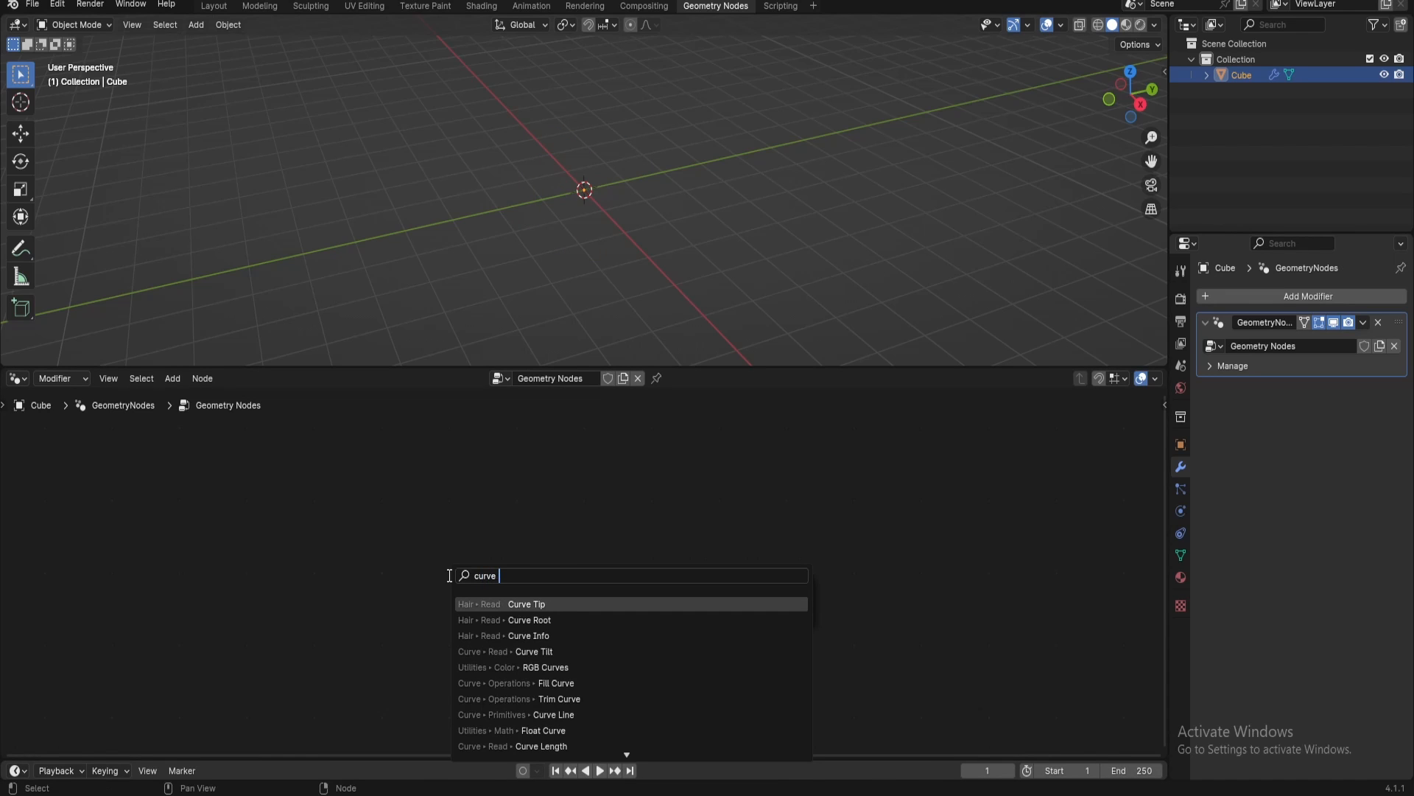
text( lin)
key(Return)
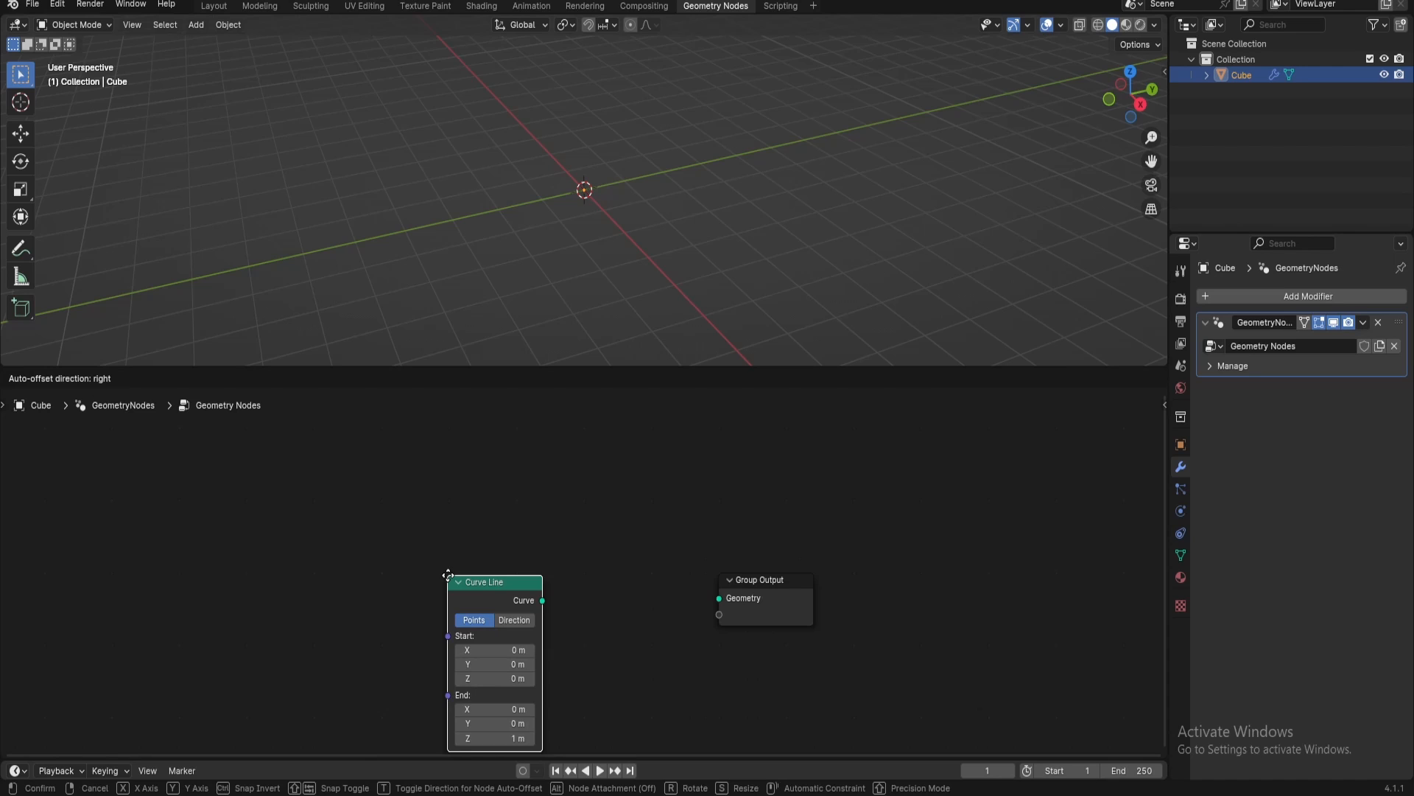
click(419, 512)
drag(514, 537, 718, 597)
key(g)
click(273, 546)
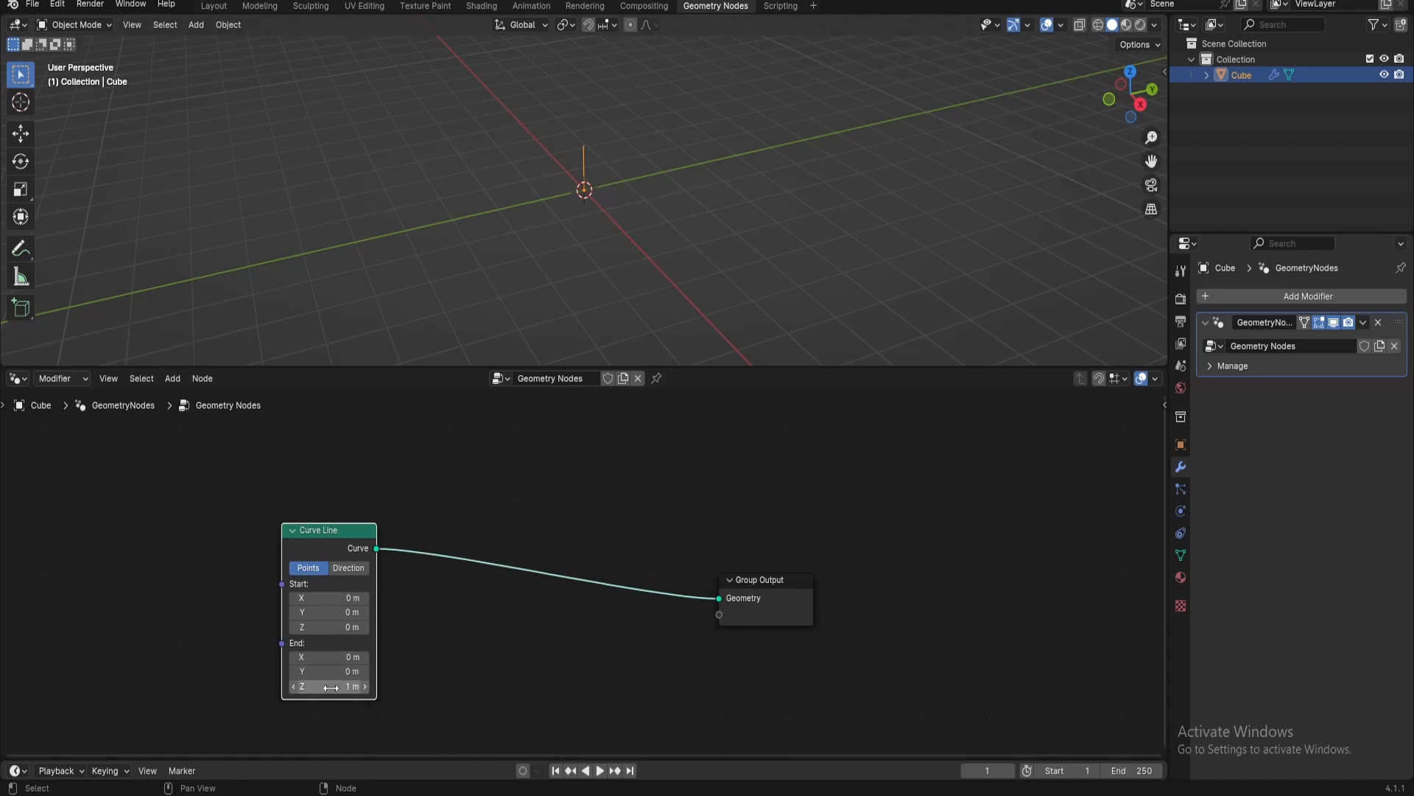
Set the Curve Line's End Z to 0 m and Start X to -1 m, and view the scene from above
click(331, 687)
text(0)
key(Return)
click(324, 597)
text(-1)
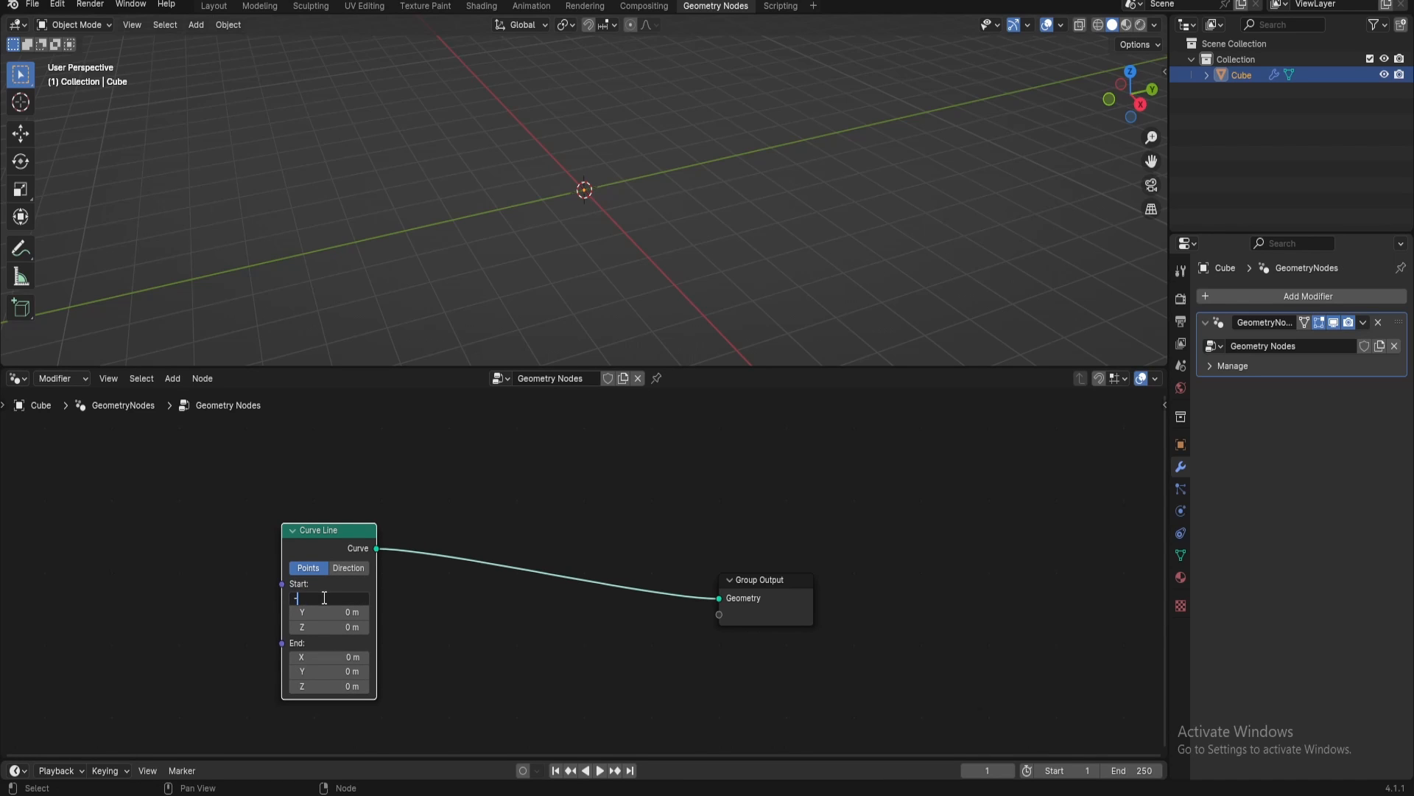
key(Return)
key(KP_7)
Insert a Resample Curve node after the Curve Line and set its Count to 5
key(shift+a)
text(r)
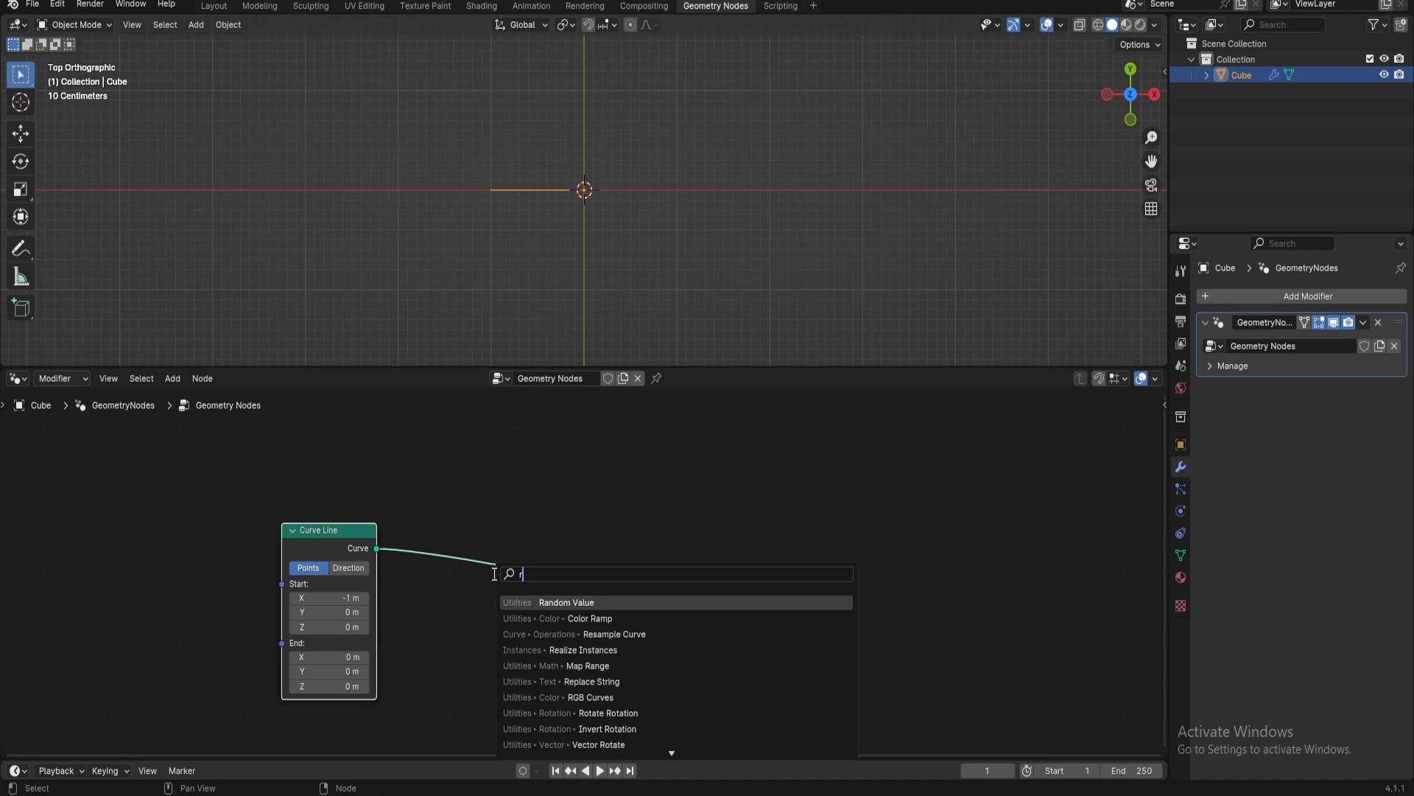
text(es)
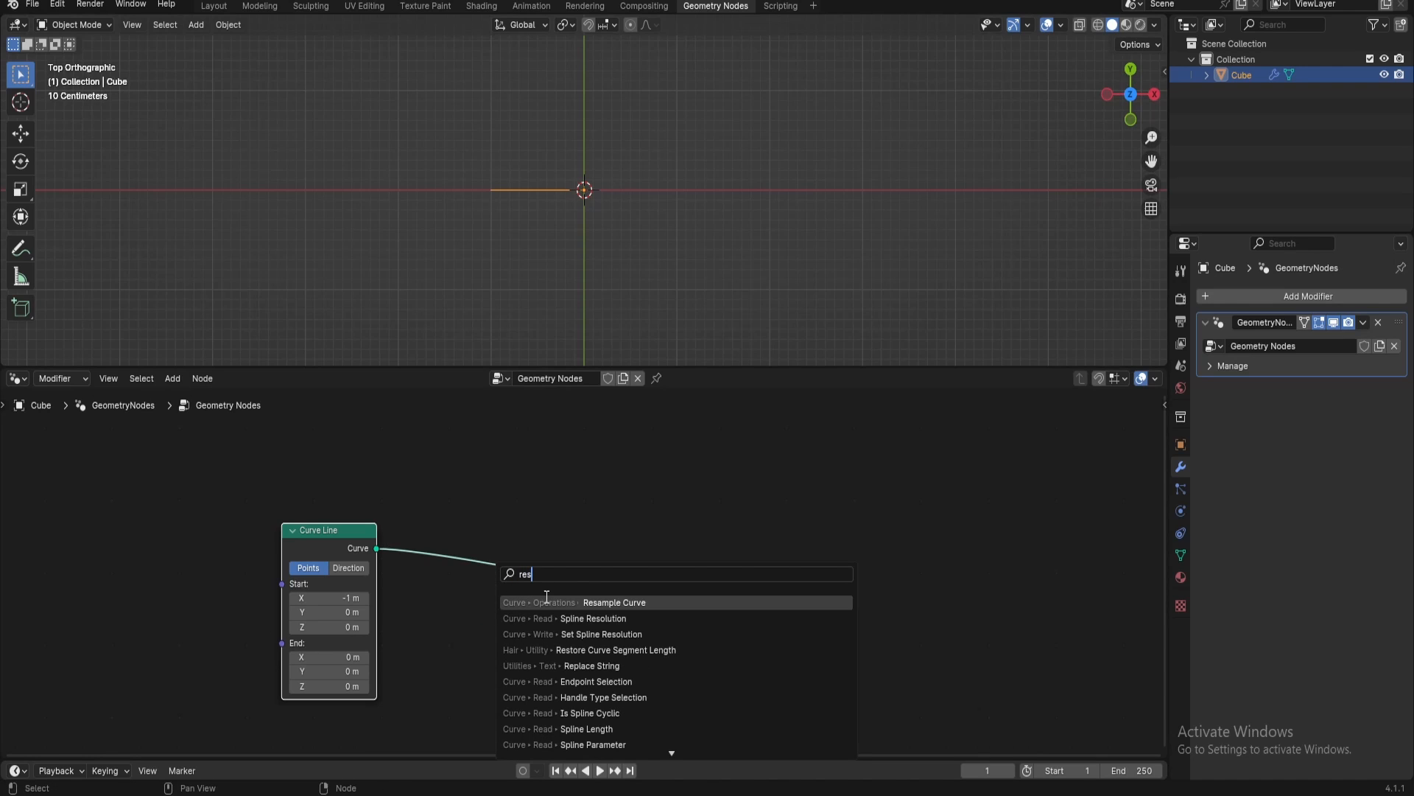
click(585, 602)
click(482, 612)
click(465, 610)
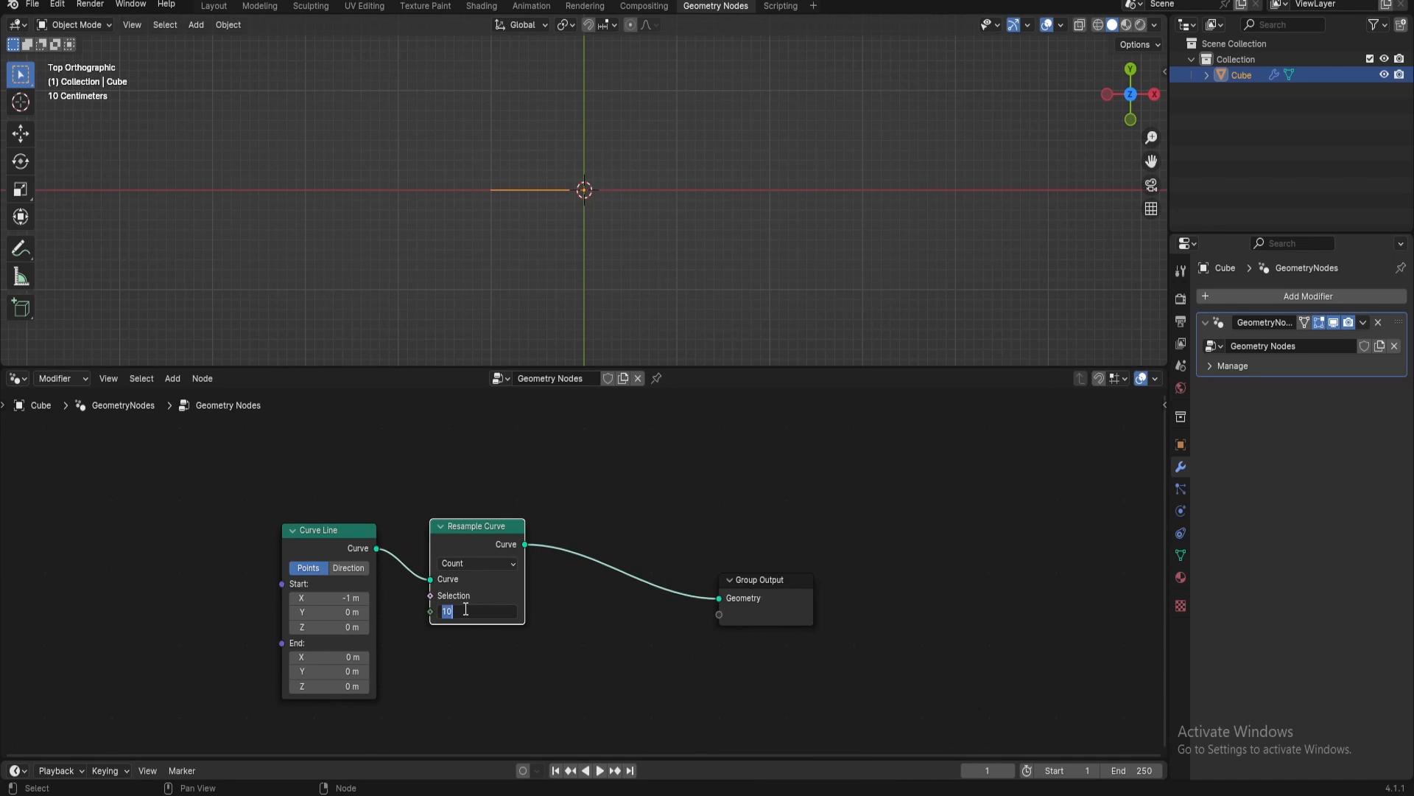
text(5)
key(Return)
Make room before the Group Output and insert a Set Position node after Resample Curve
drag(792, 609, 916, 601)
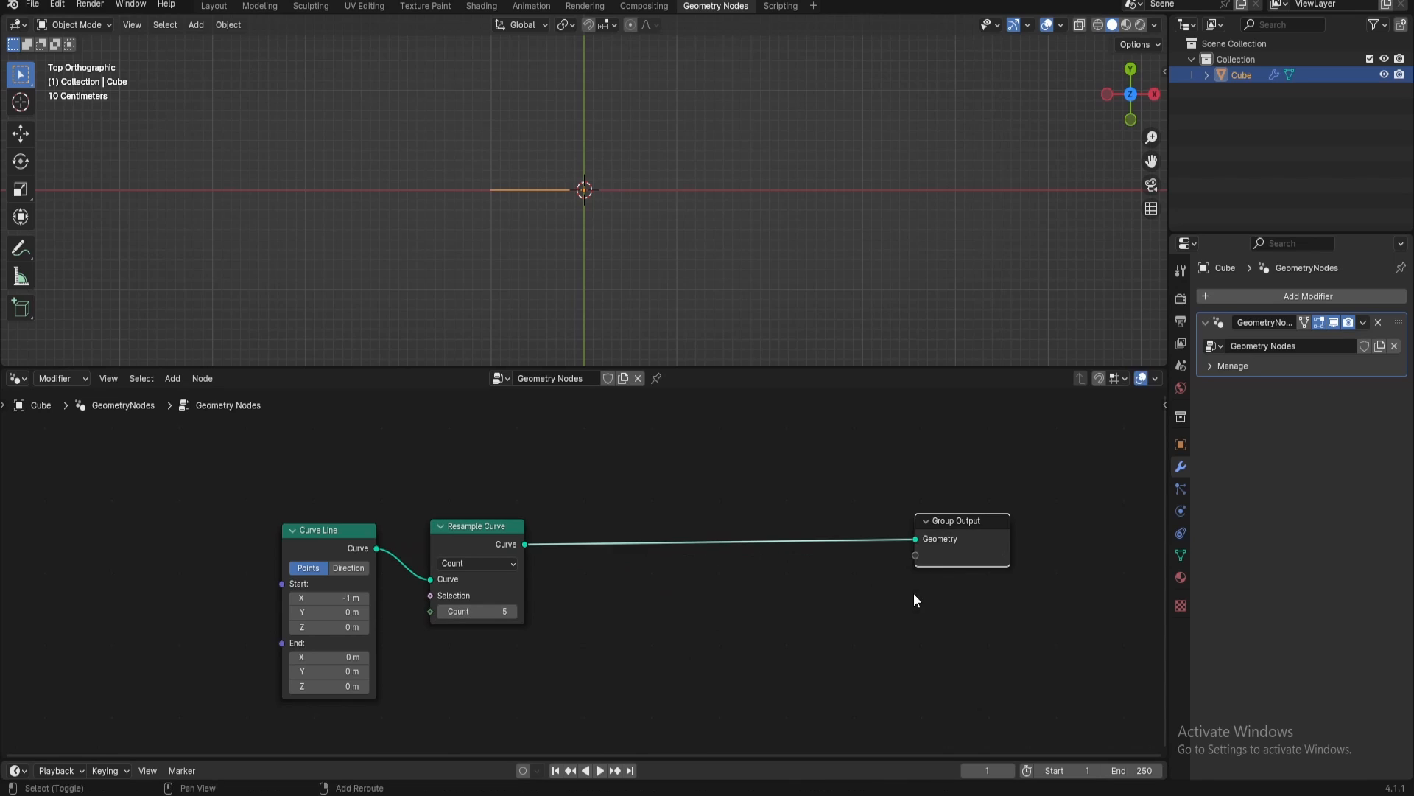
key(shift+a)
text(set)
click(1004, 655)
click(811, 522)
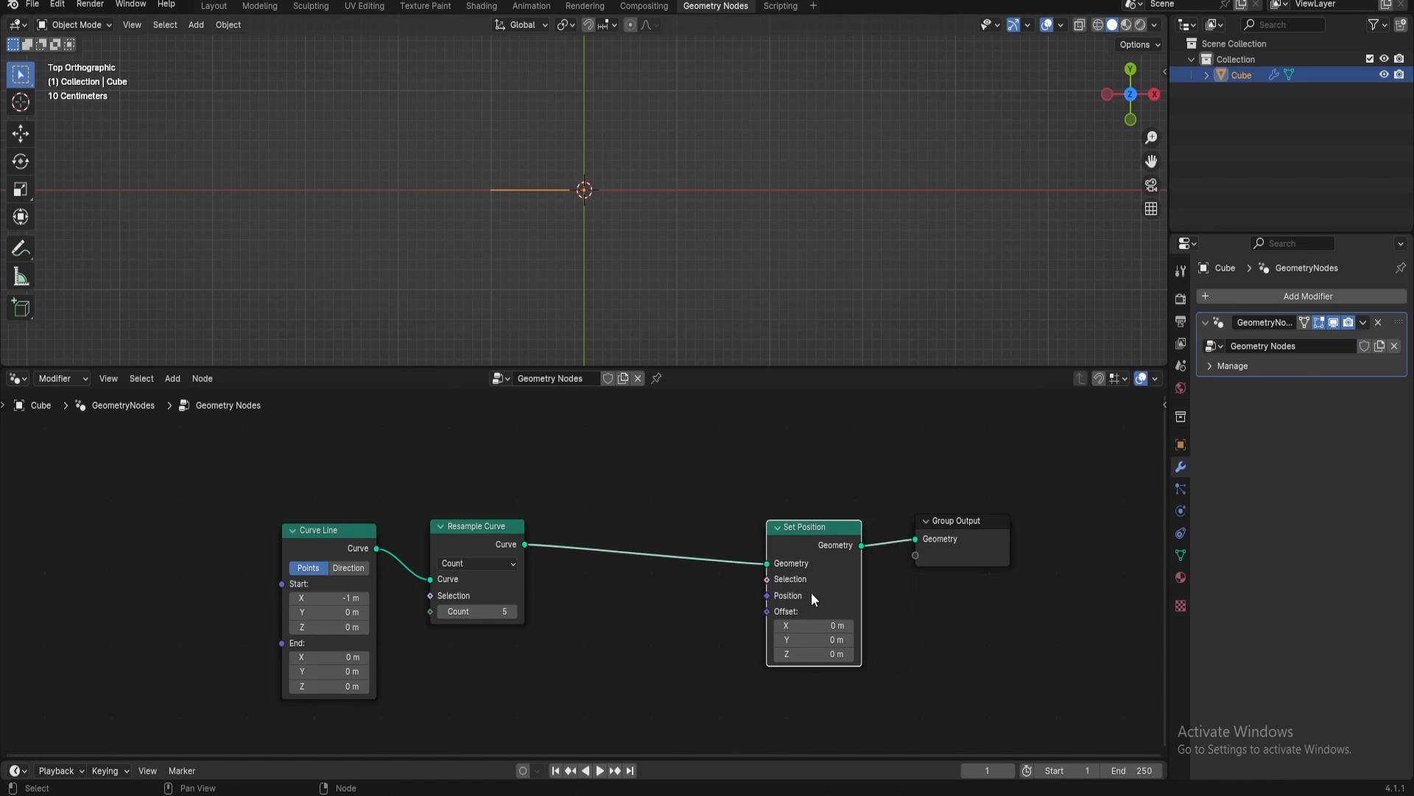
Feed Set Position's Selection from a new Endpoint Selection node with Start Size 4 and End Size 0
drag(767, 595, 696, 608)
text(end)
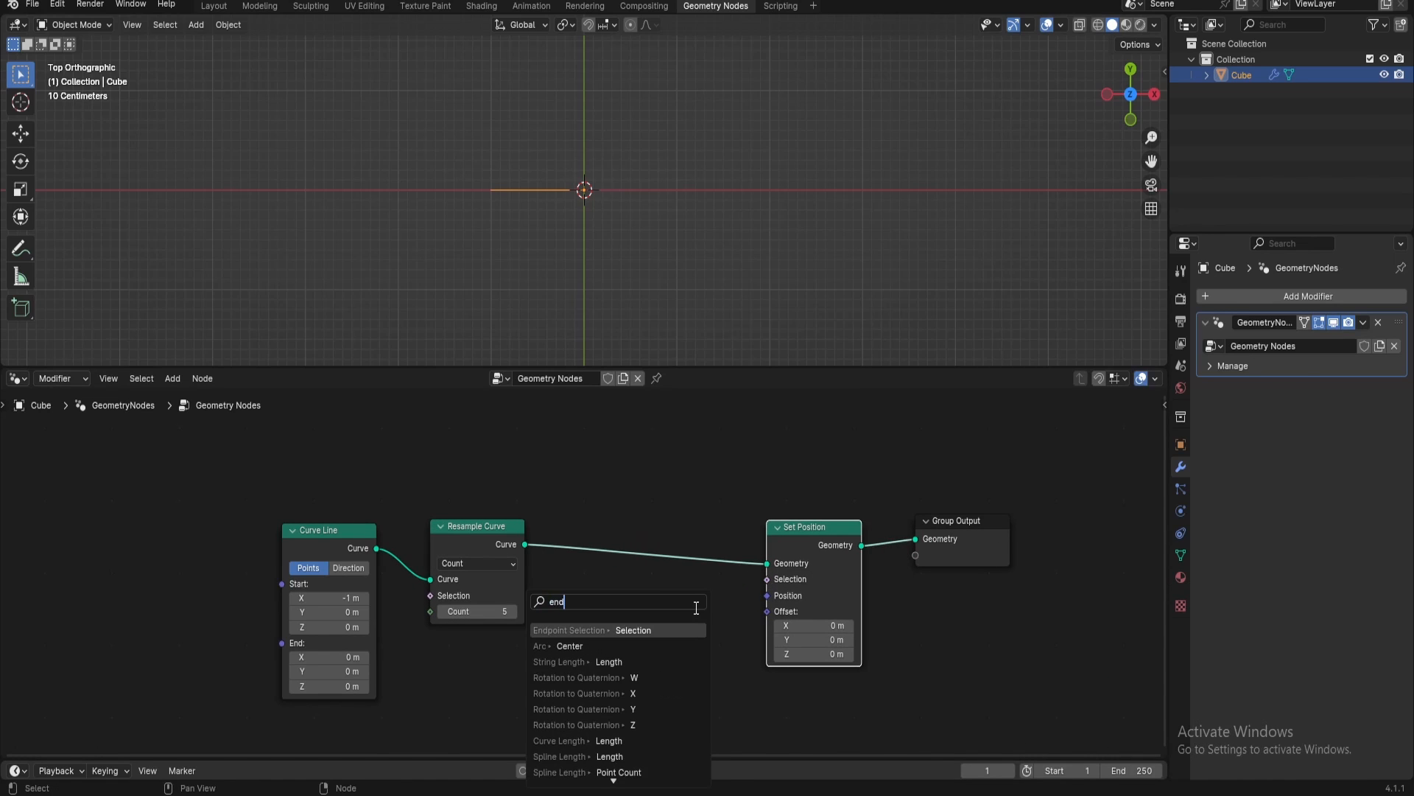
key(Return)
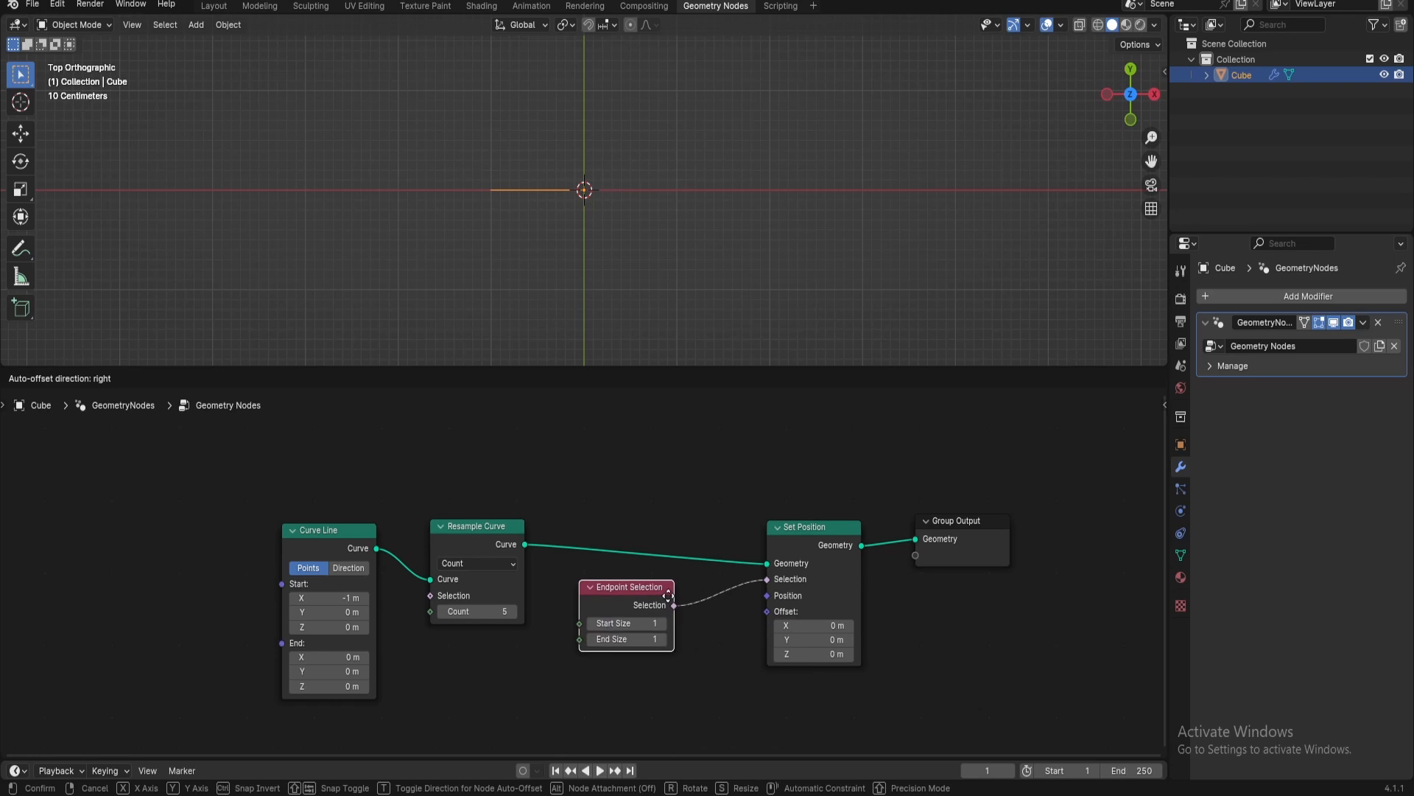
click(668, 595)
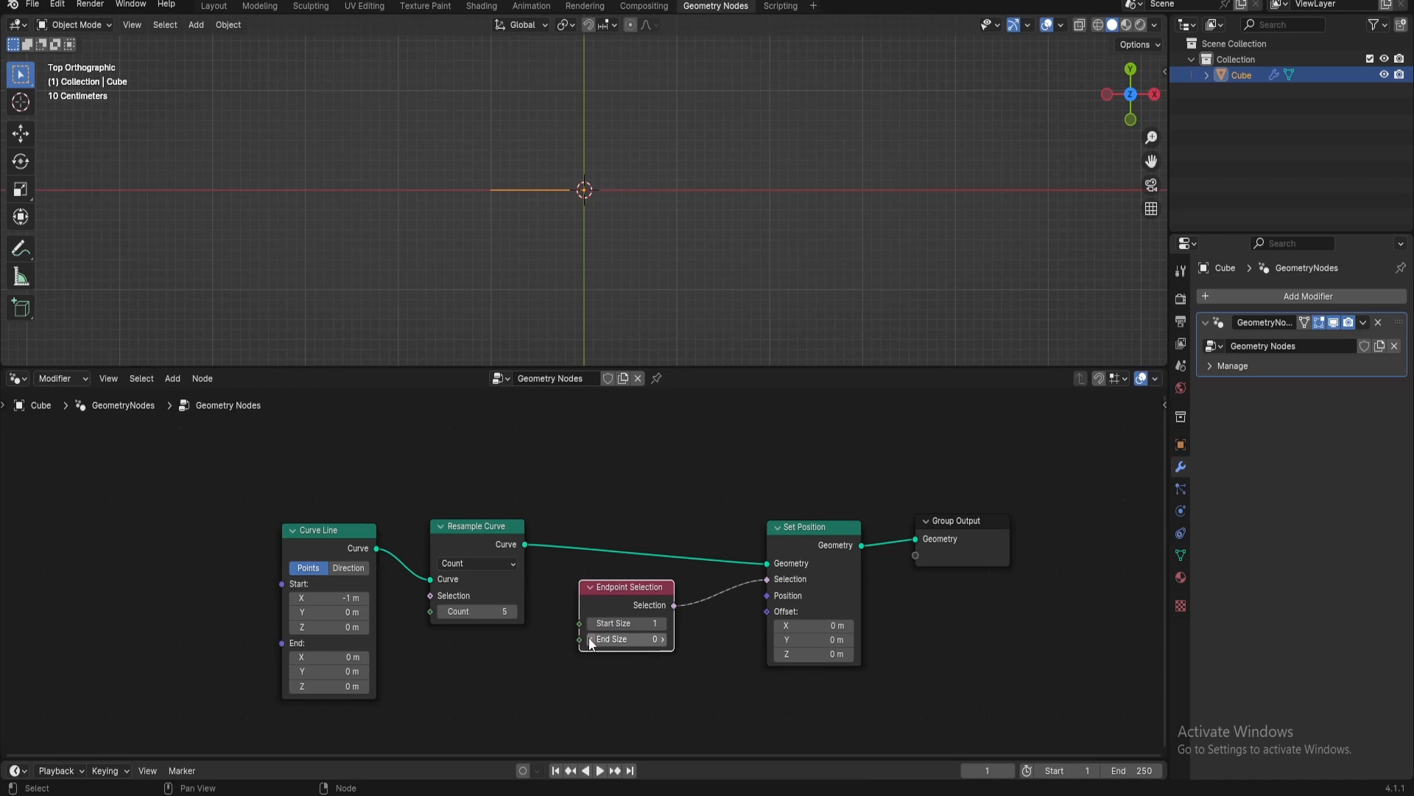
click(590, 638)
click(665, 624)
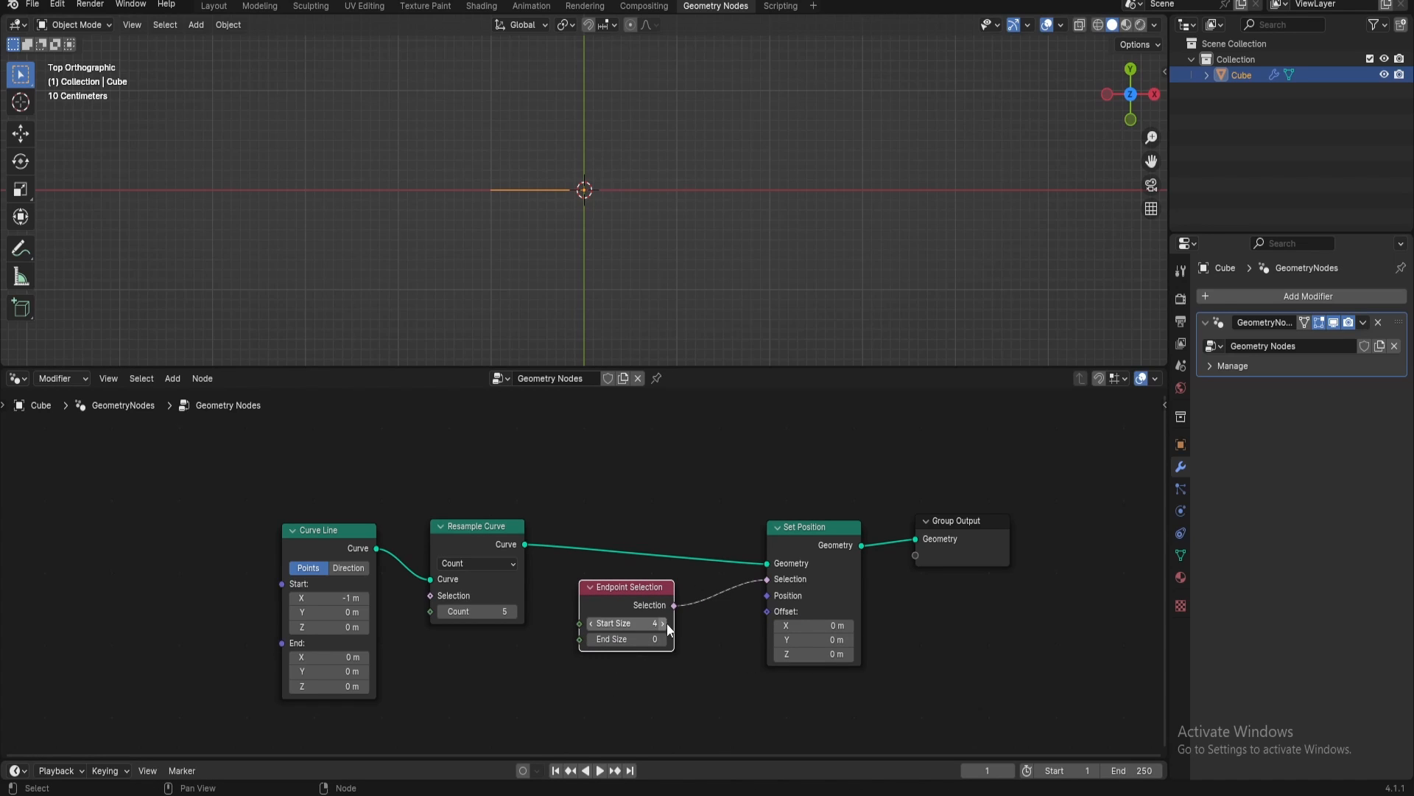
click(664, 623)
click(664, 624)
Set the Set Position offset to X -0.5 m and Y 0.5 m
click(818, 639)
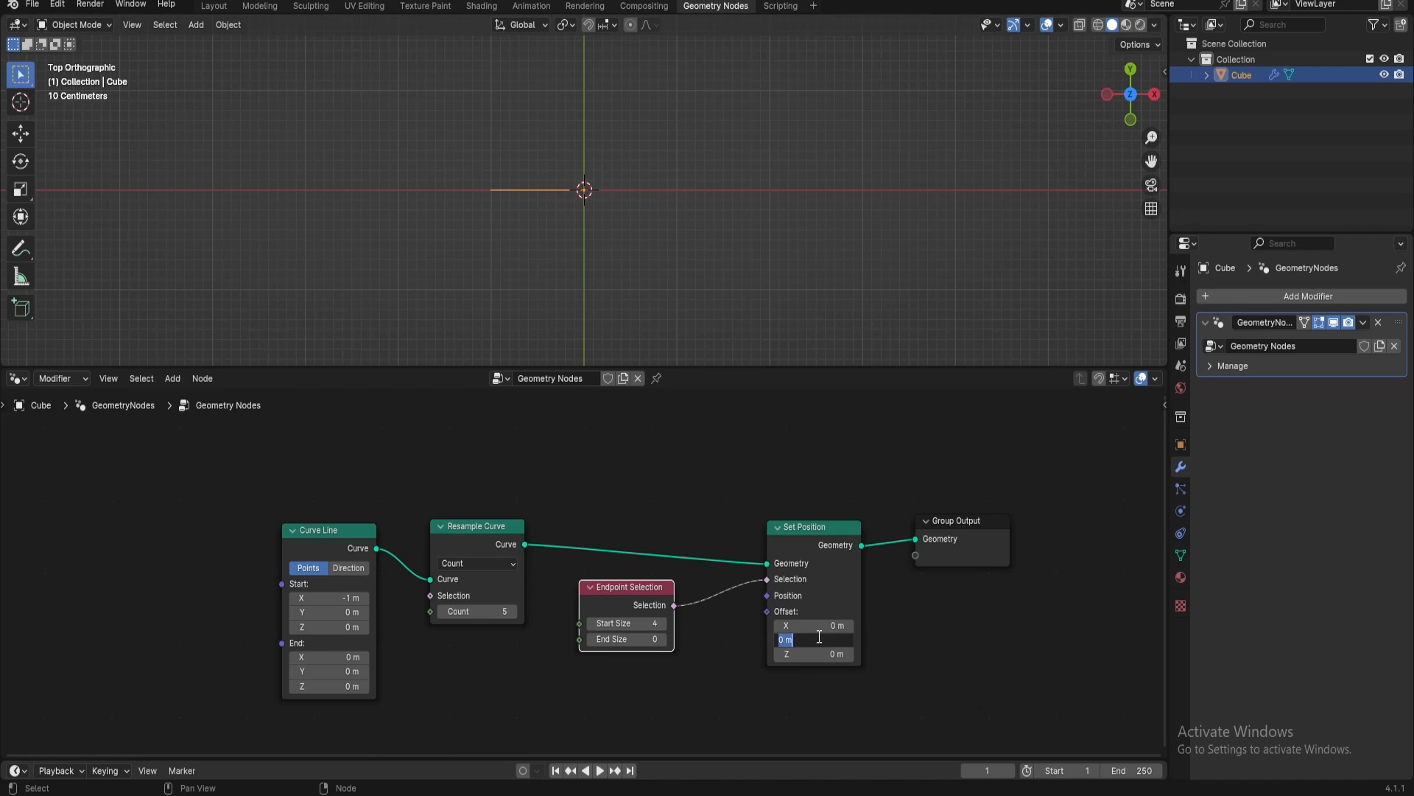
text(.5)
key(Return)
click(818, 624)
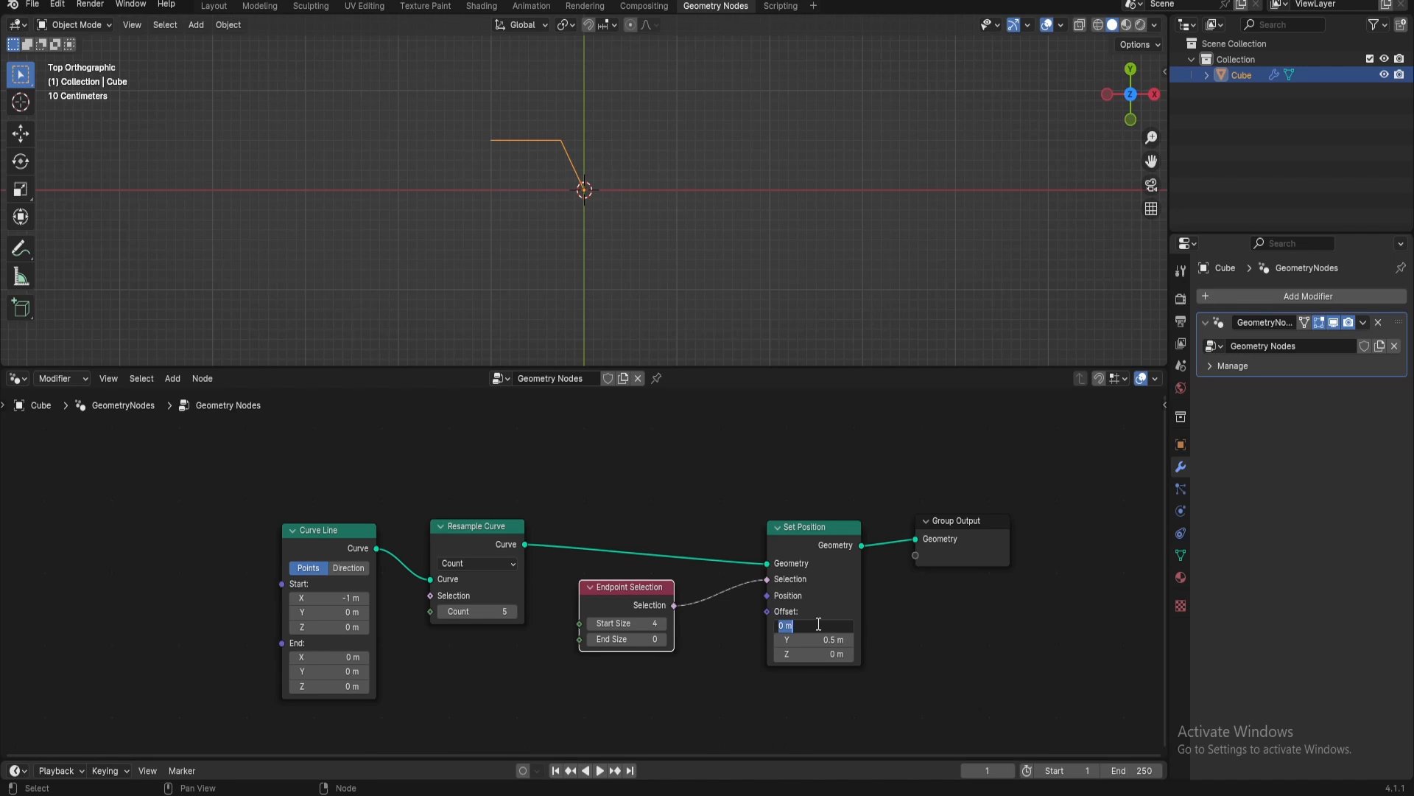
text(-)
key(Return)
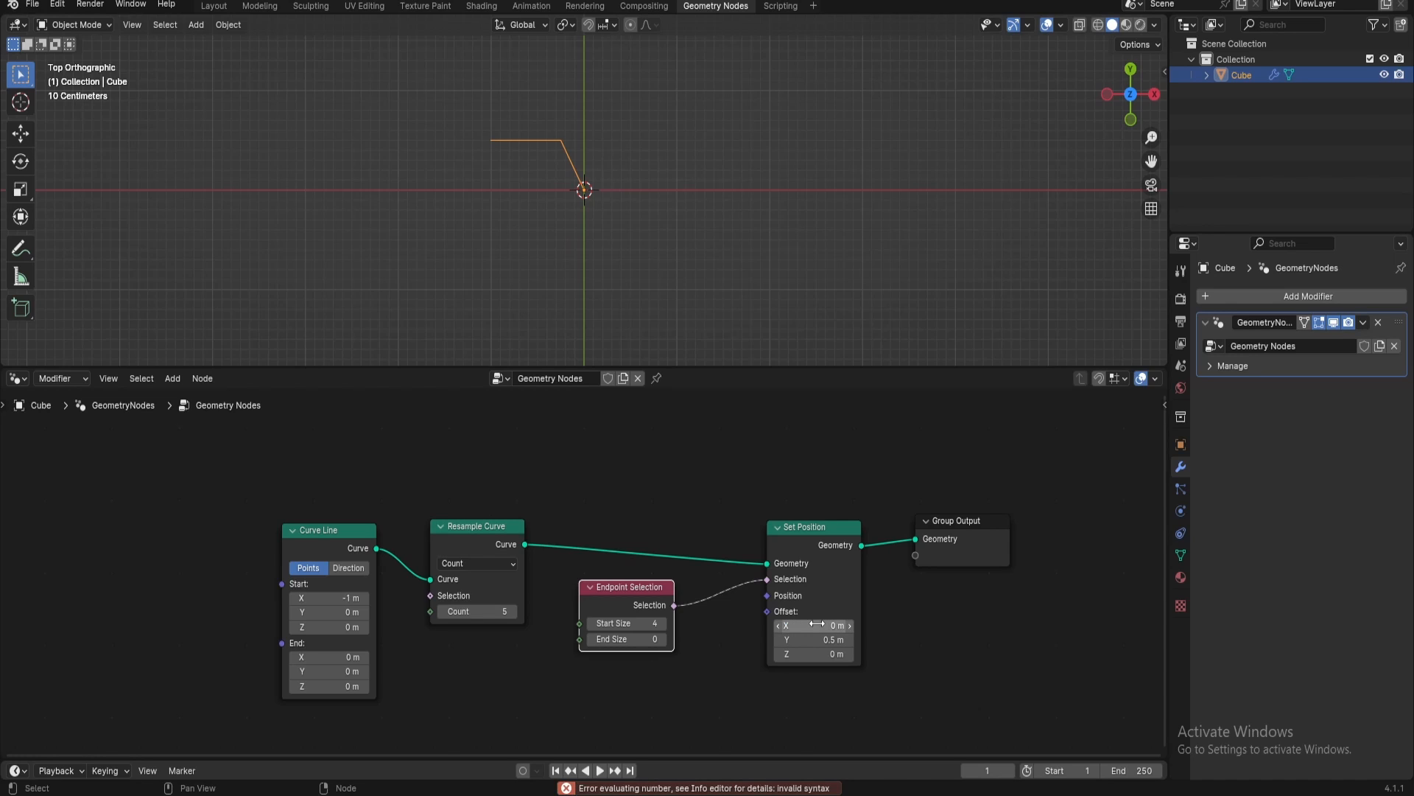
double_click(816, 625)
text(-)
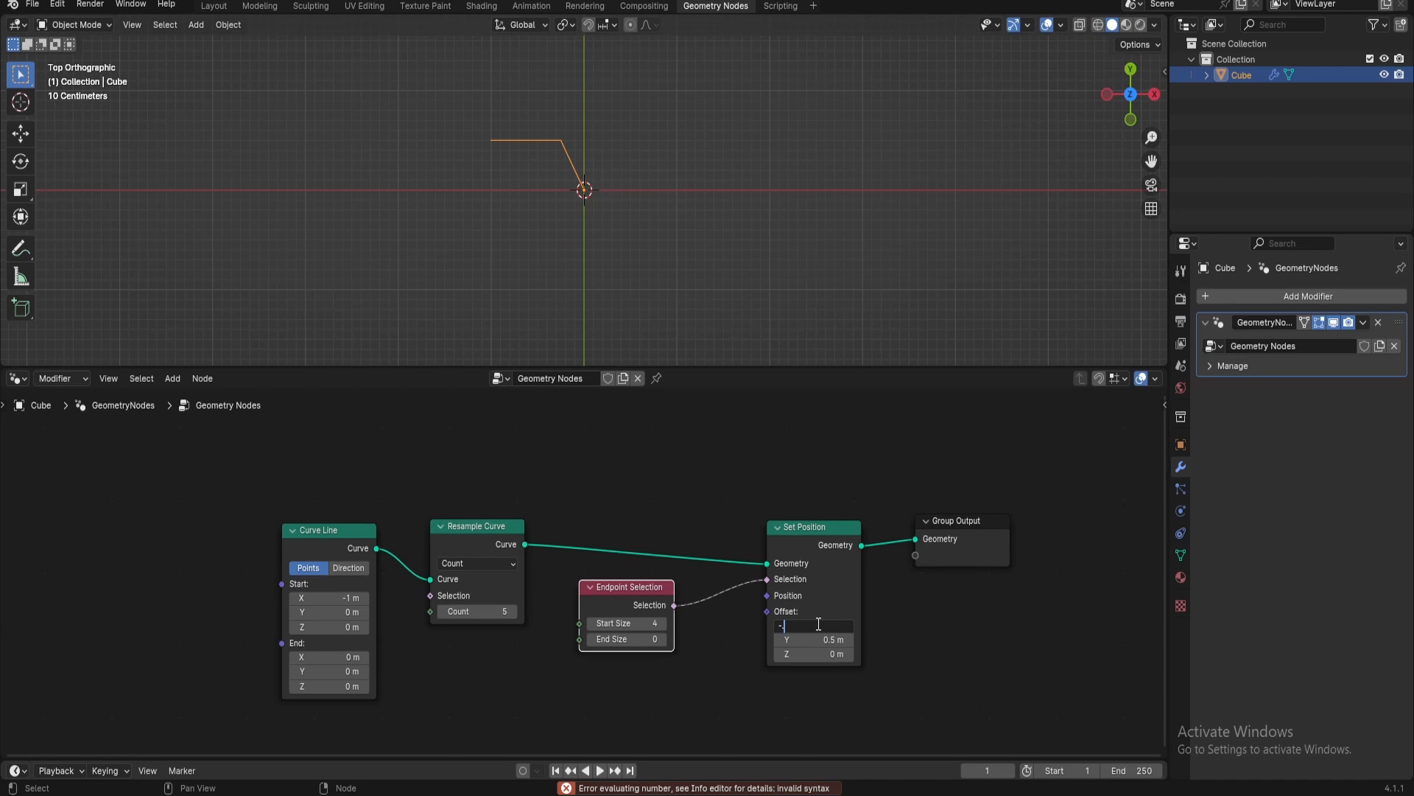
text(0.5)
key(Return)
scroll(598, 240, up, 1)
shift+middle_drag(577, 203, 639, 269)
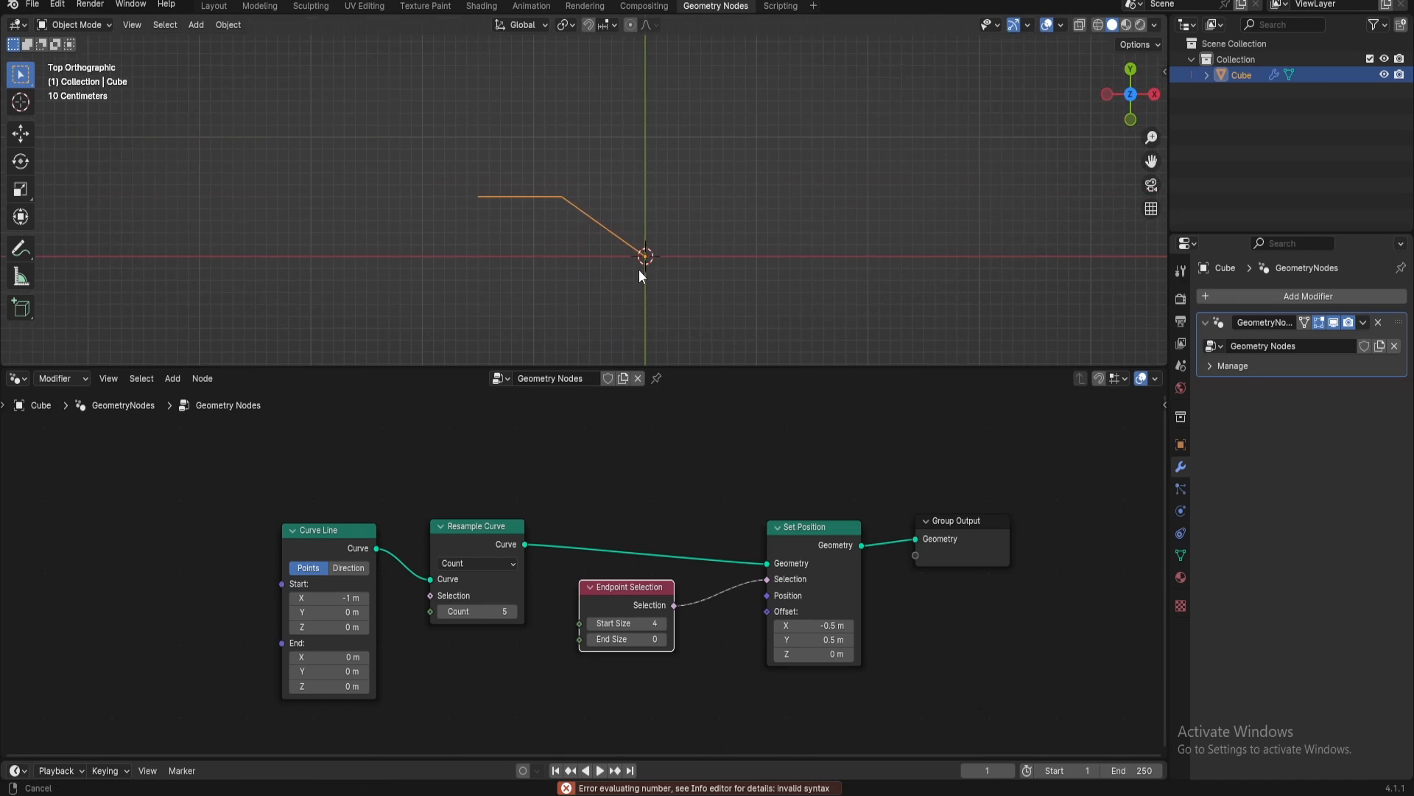
scroll(608, 241, up, 2)
Make room in the node tree and insert a Curve to Mesh node between Set Position and Group Output
drag(801, 532, 744, 515)
middle_drag(937, 576, 753, 576)
key(shift+a)
mouse_move(754, 576)
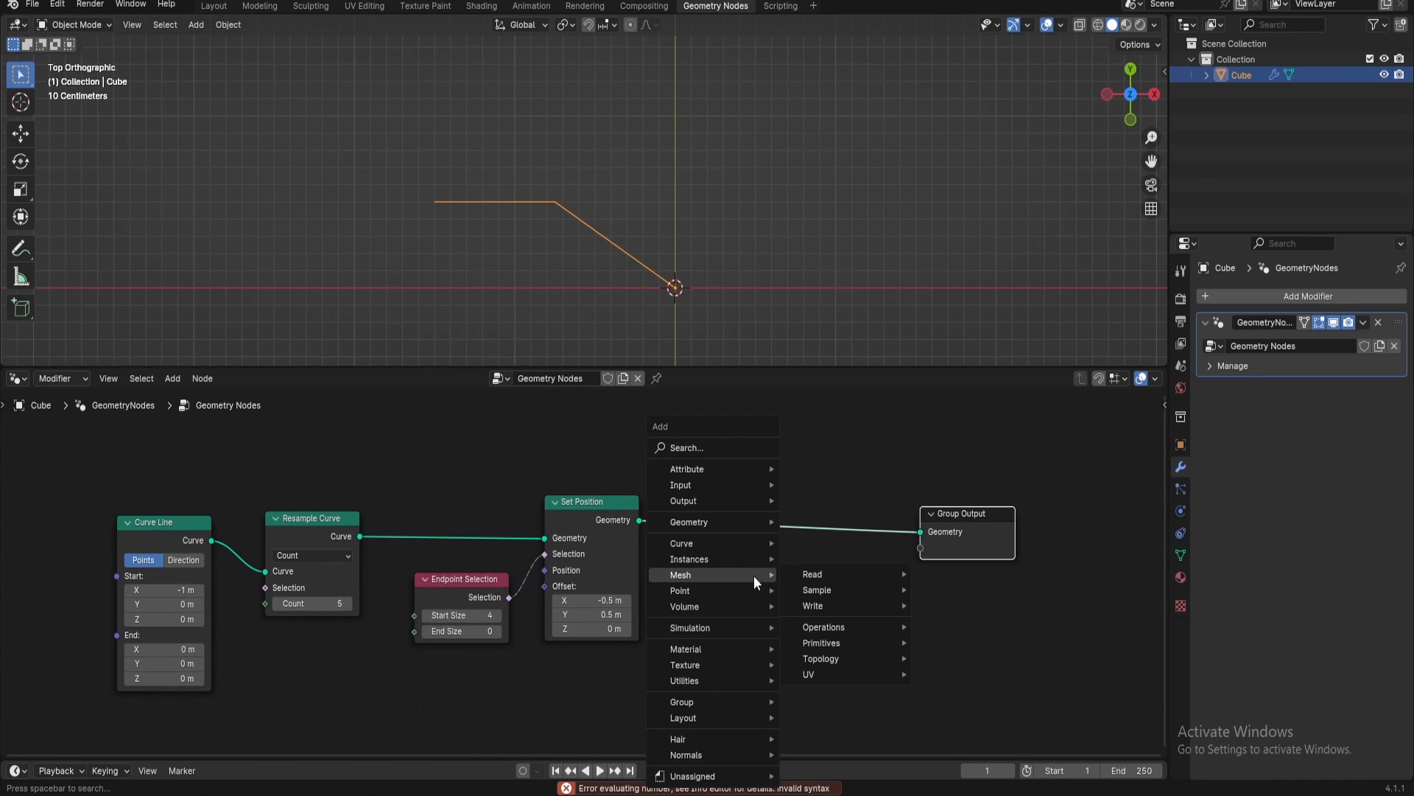
text(c)
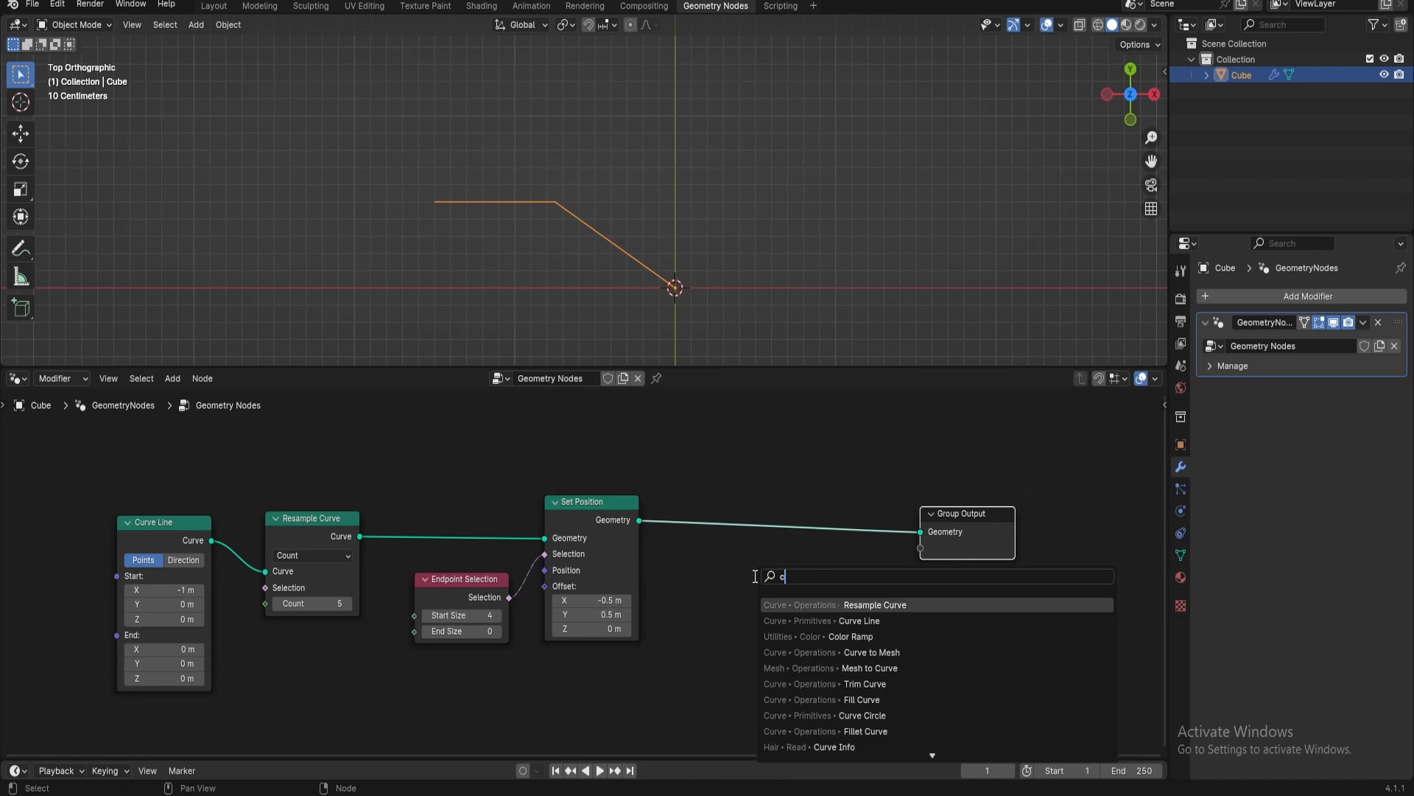
text(urve to mesh)
key(Return)
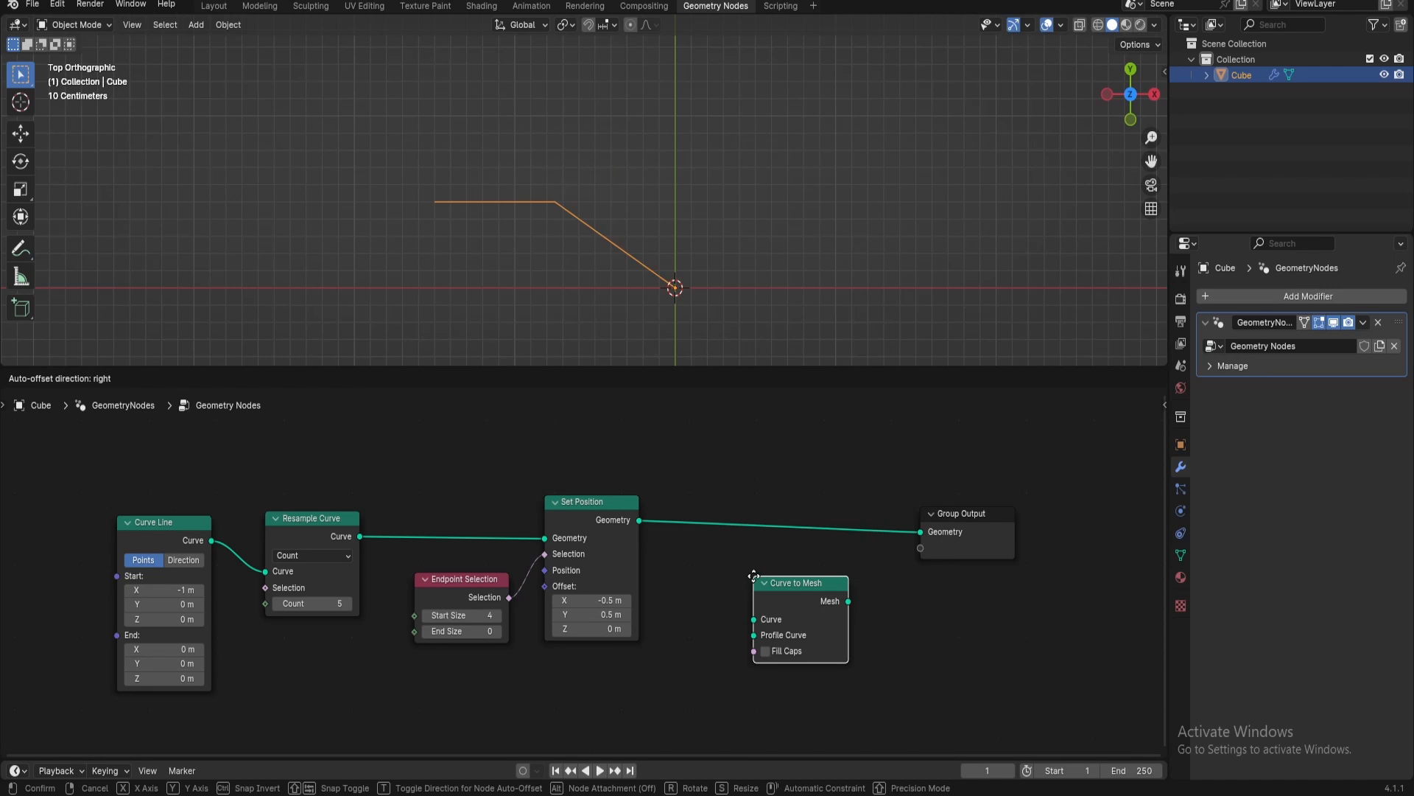
click(772, 507)
Add a second Curve Line node feeding the Profile Curve input of Curve to Mesh
drag(772, 563, 756, 605)
text(curve l)
key(Return)
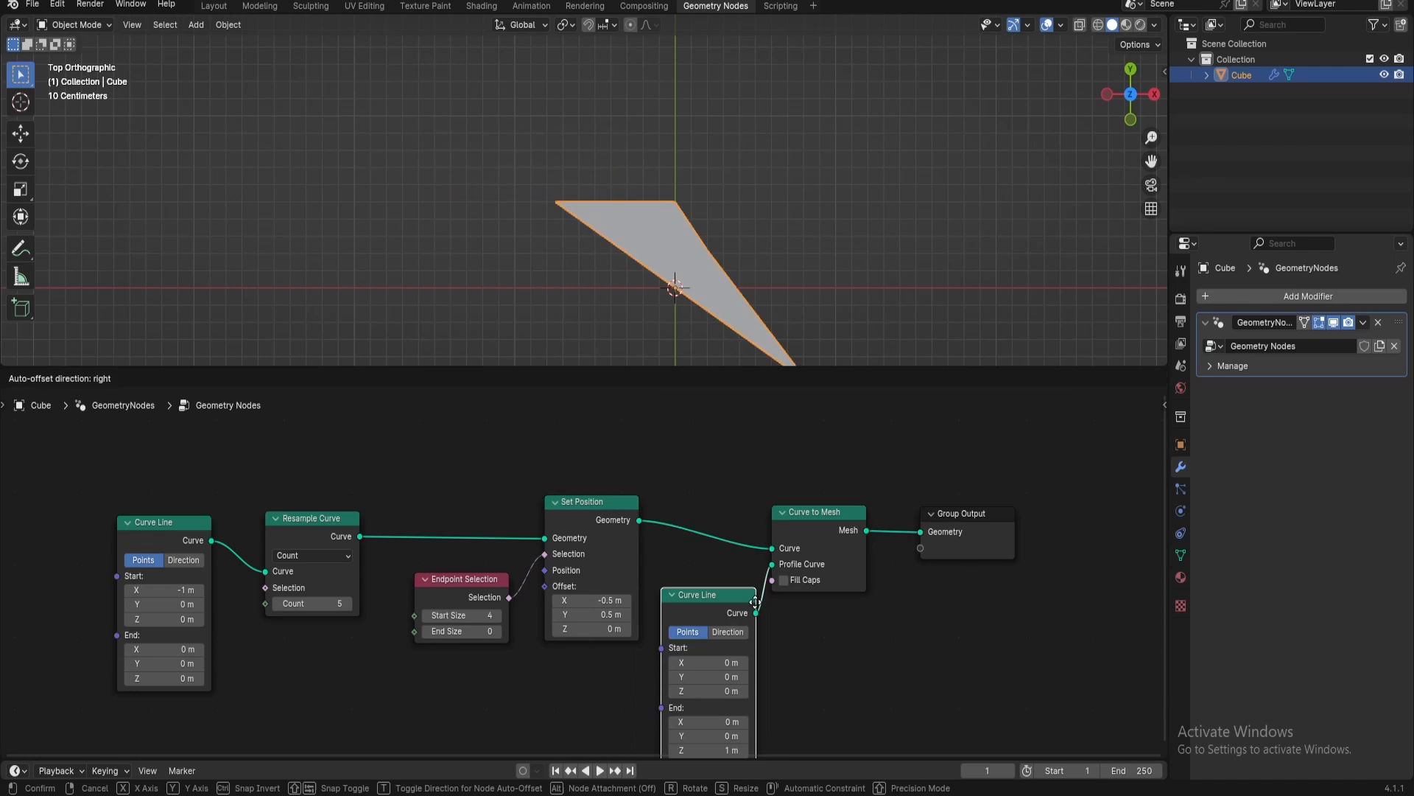
click(755, 603)
Set the profile Curve Line's End Z to 0 m and Start X to 0.01 m, and deselect the object
middle_drag(759, 631, 775, 529)
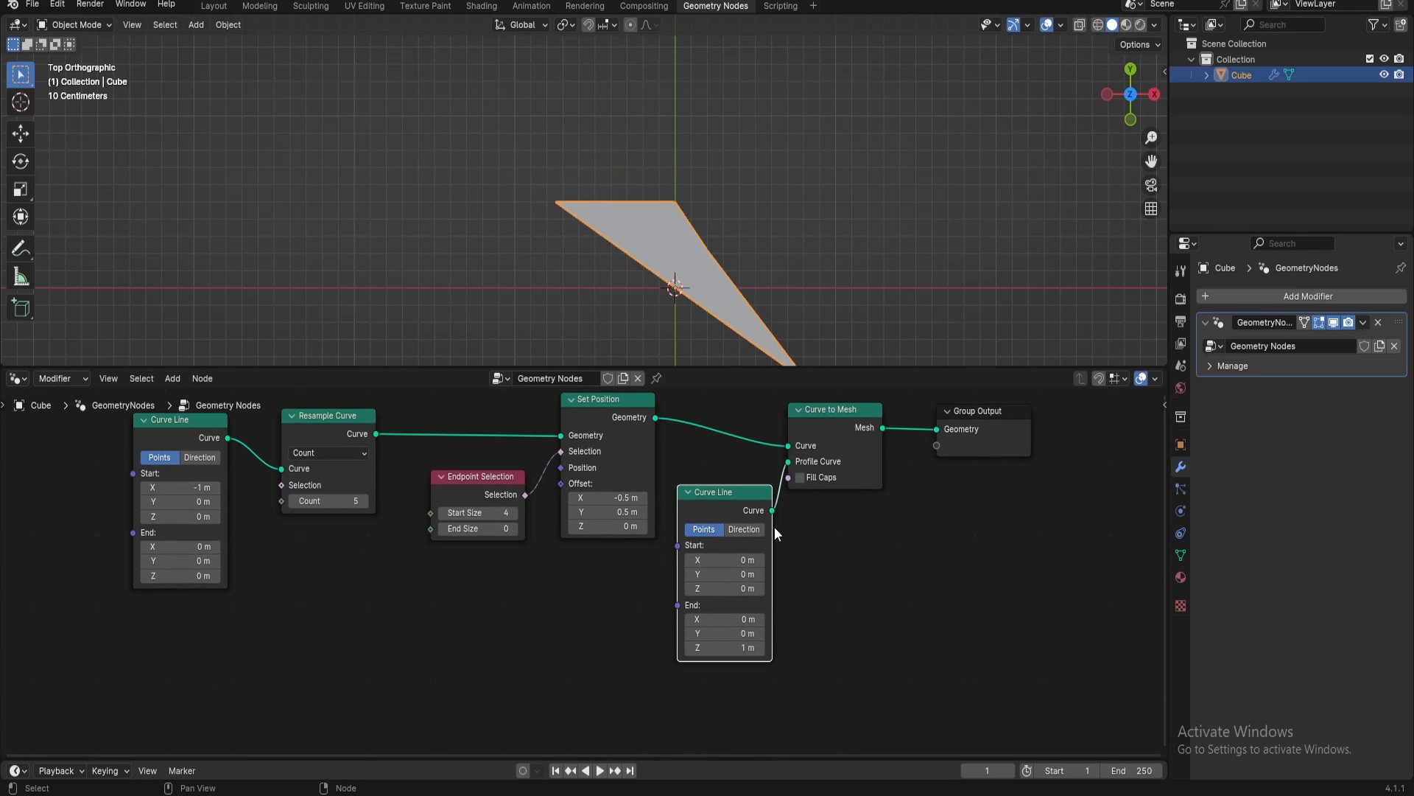
click(715, 649)
text(0)
key(Return)
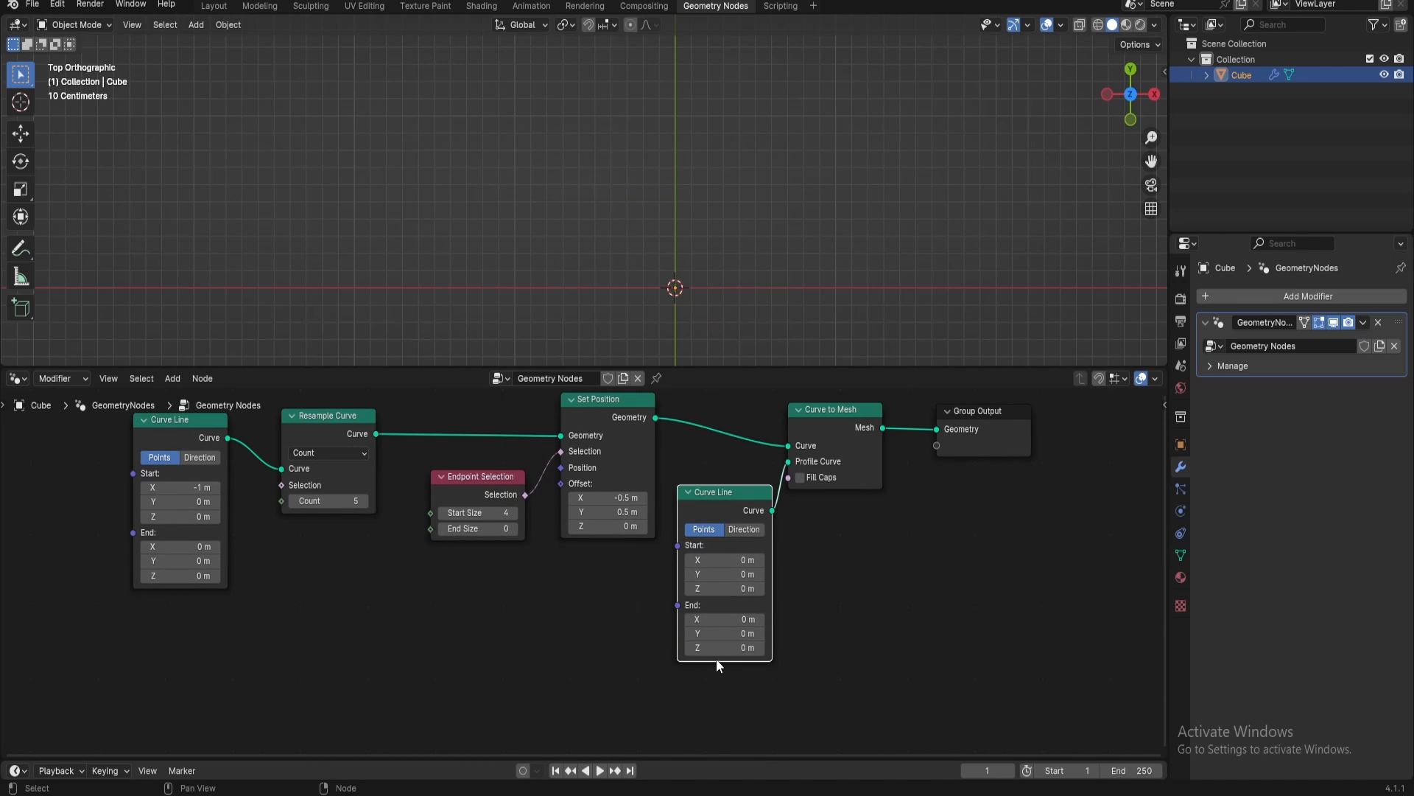
click(731, 559)
text(0.01)
key(Return)
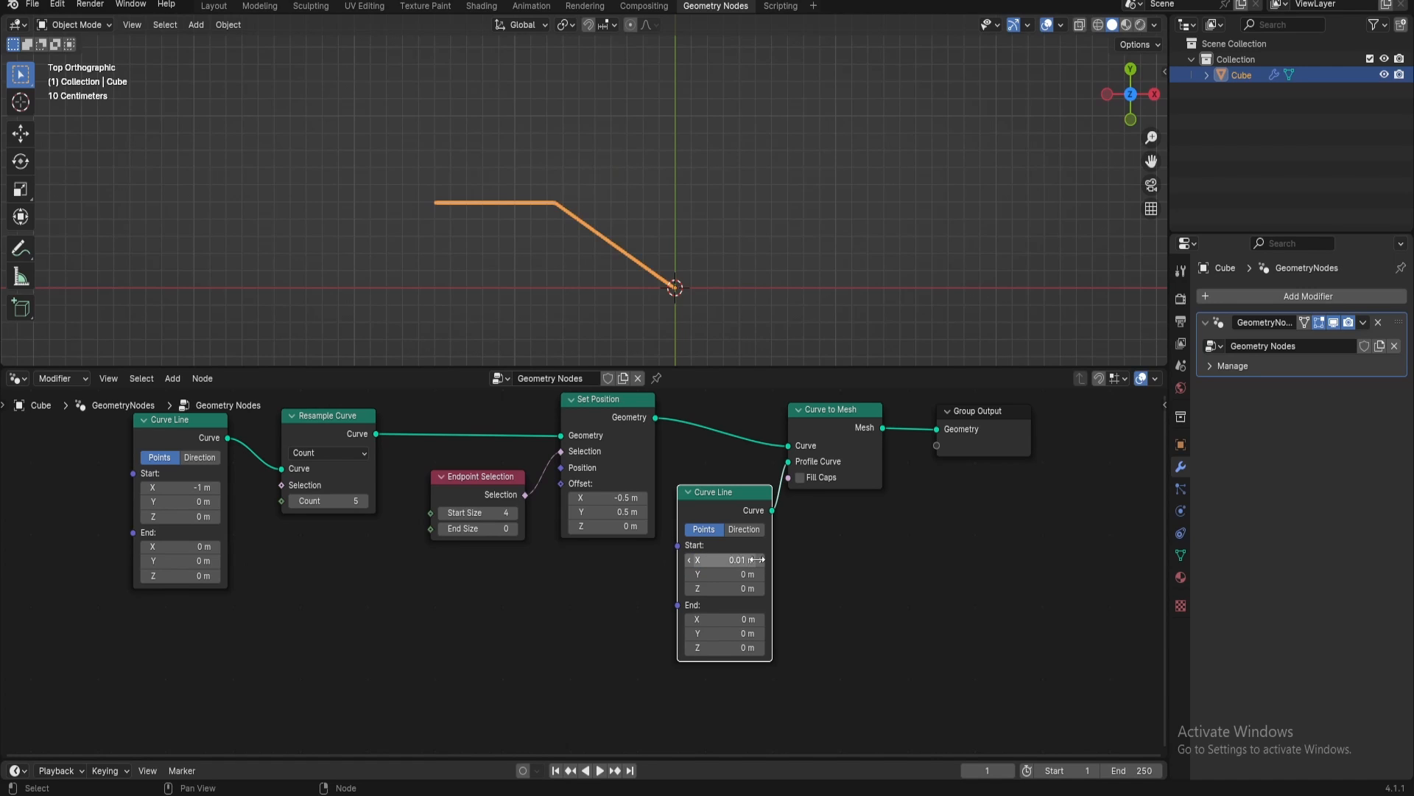
click(796, 237)
scroll(626, 265, up, 2)
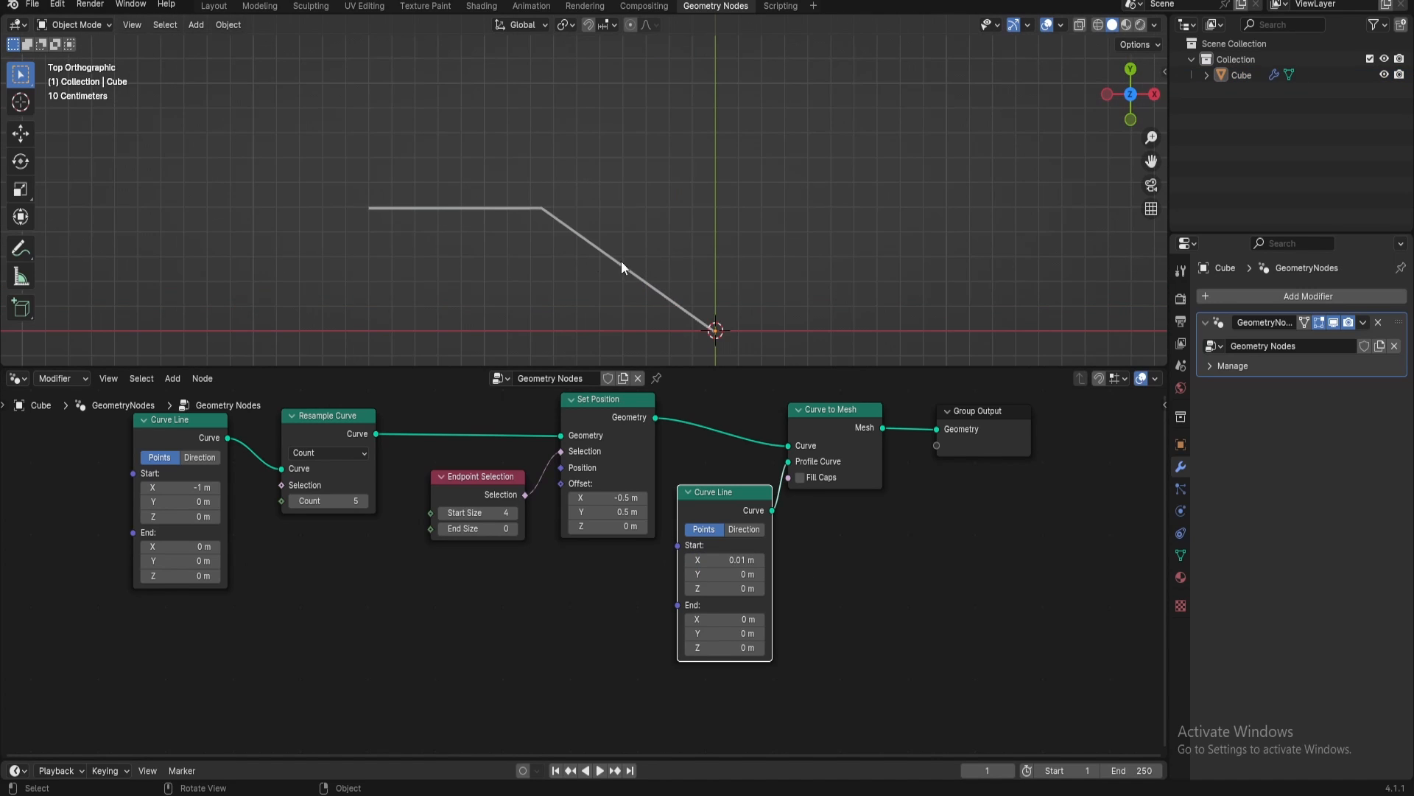
Insert a Trim Curve node between Set Position and Curve to Mesh, spacing out the surrounding nodes to make room
scroll(718, 542, down, 2)
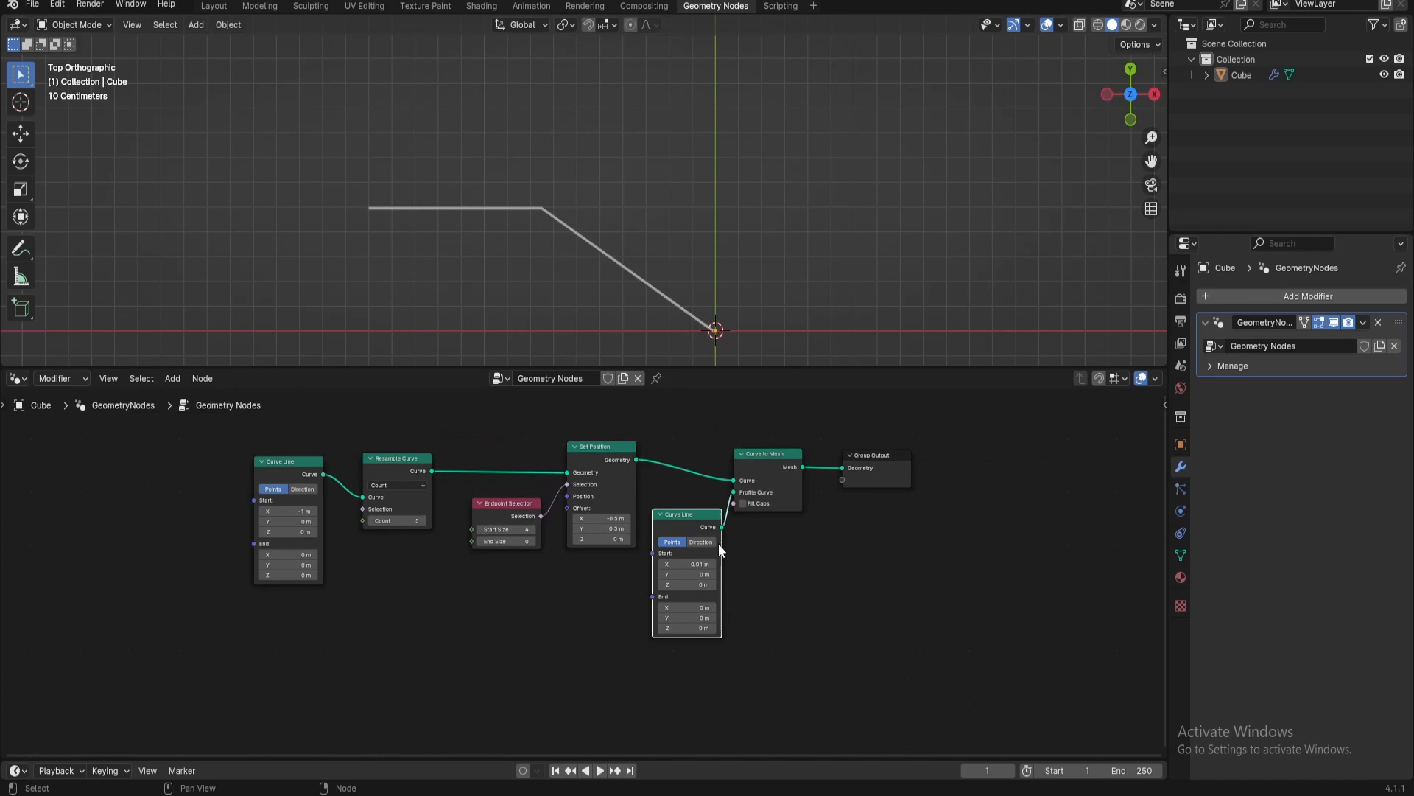
drag(775, 455, 789, 442)
drag(866, 463, 874, 454)
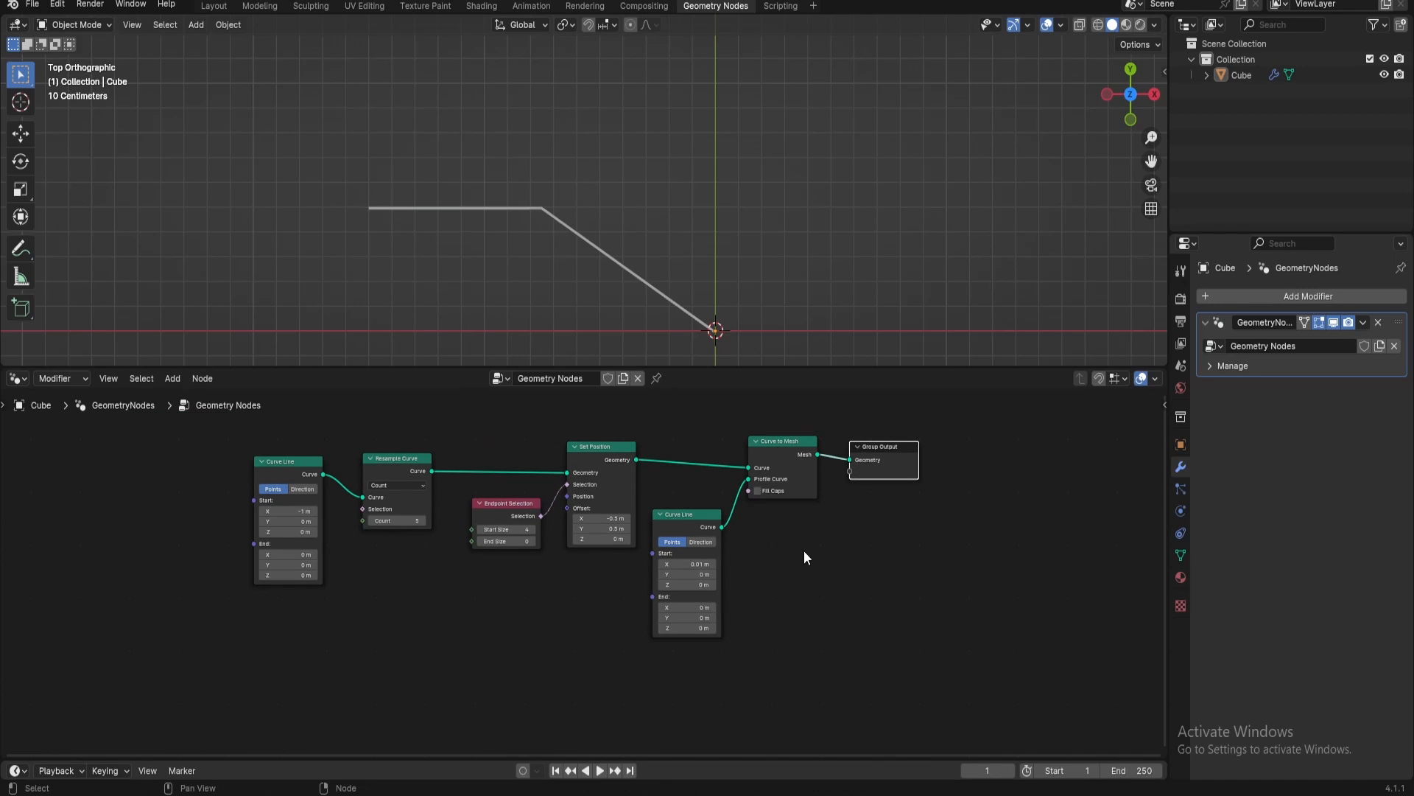
middle_drag(796, 550, 853, 561)
key(shift+a)
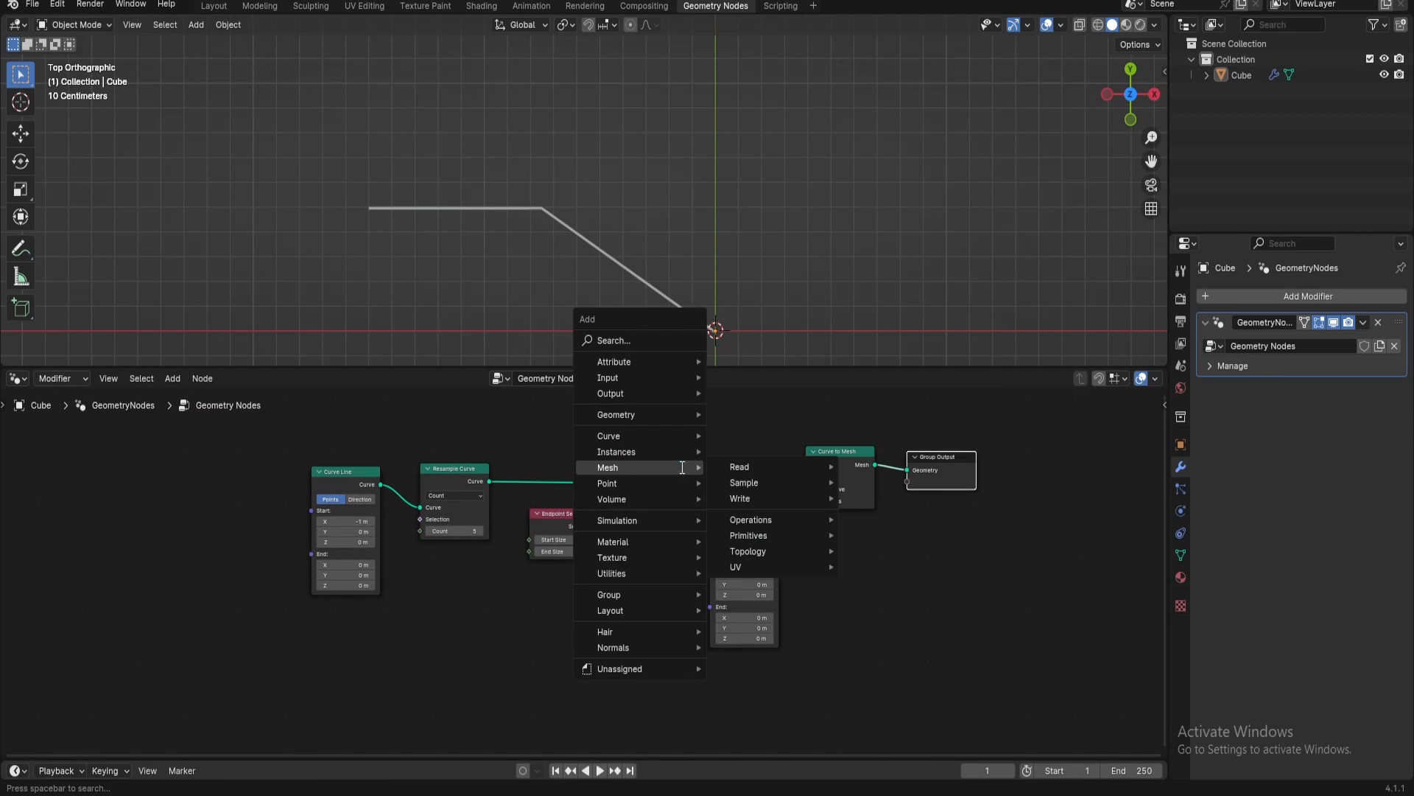
text(trim)
click(795, 499)
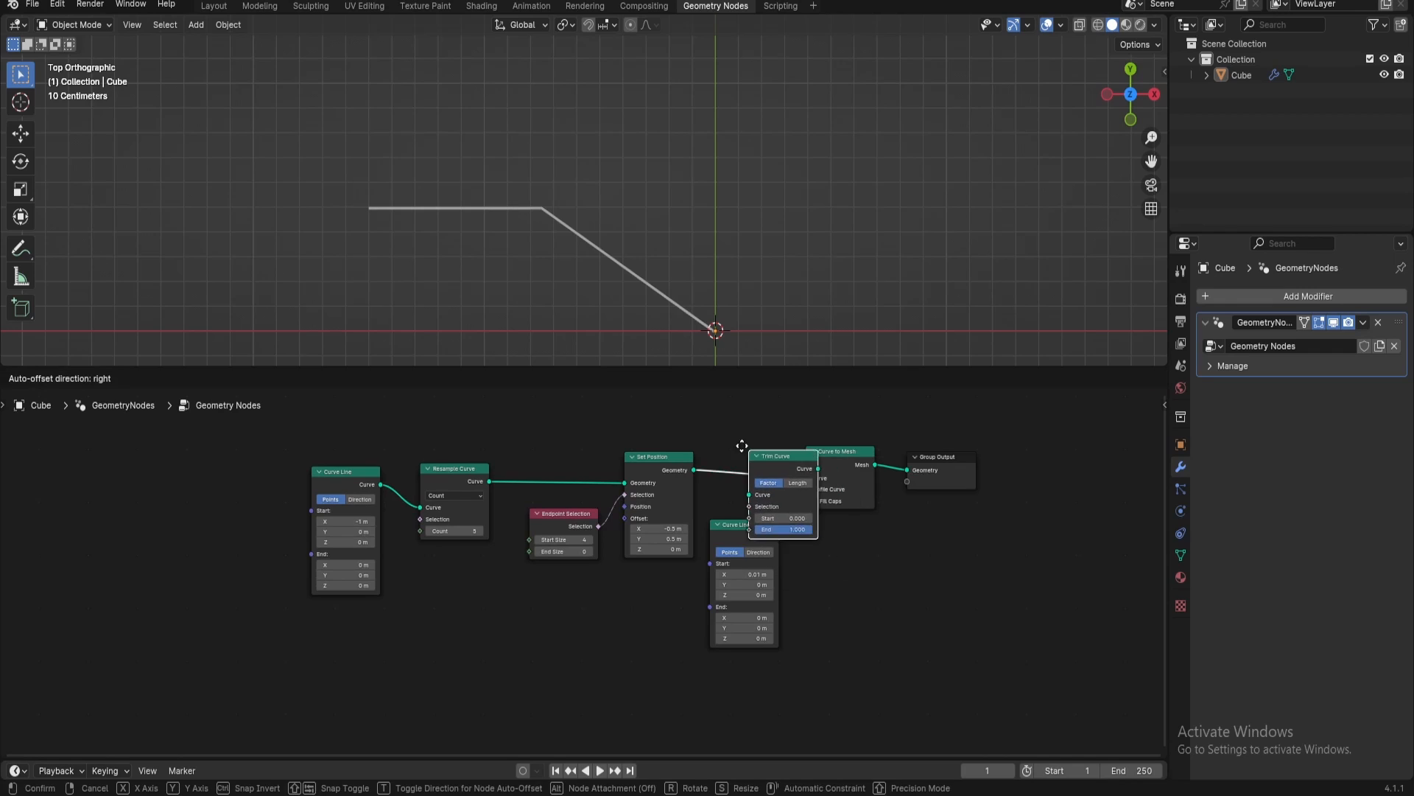
click(704, 428)
drag(730, 531, 795, 559)
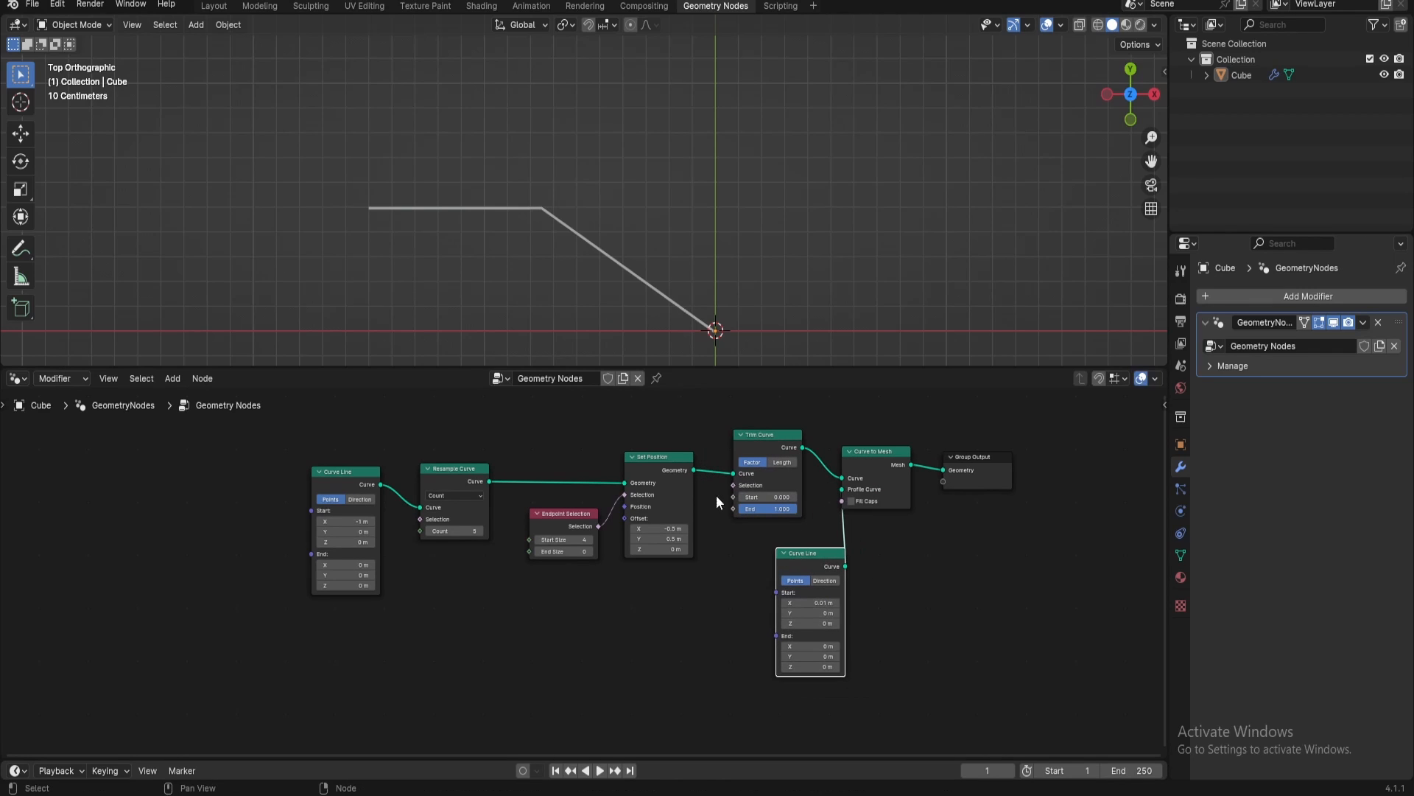
Add a Math node set to Add that feeds the Start input of Trim Curve
mouse_move(749, 497)
mouse_down()
mouse_move(803, 496)
mouse_move(738, 497)
mouse_up()
scroll(744, 500, up, 3)
drag(832, 458, 475, 637)
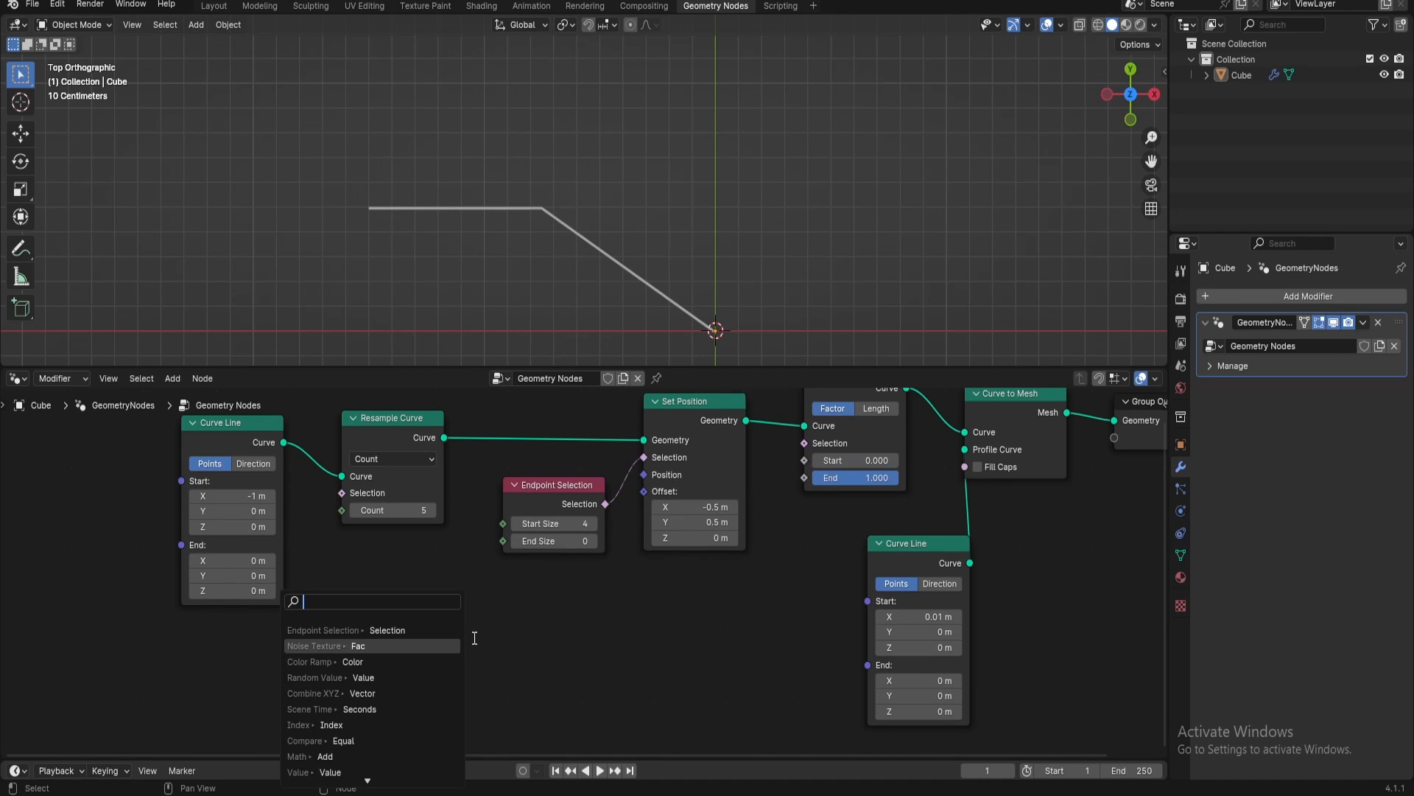
text(add)
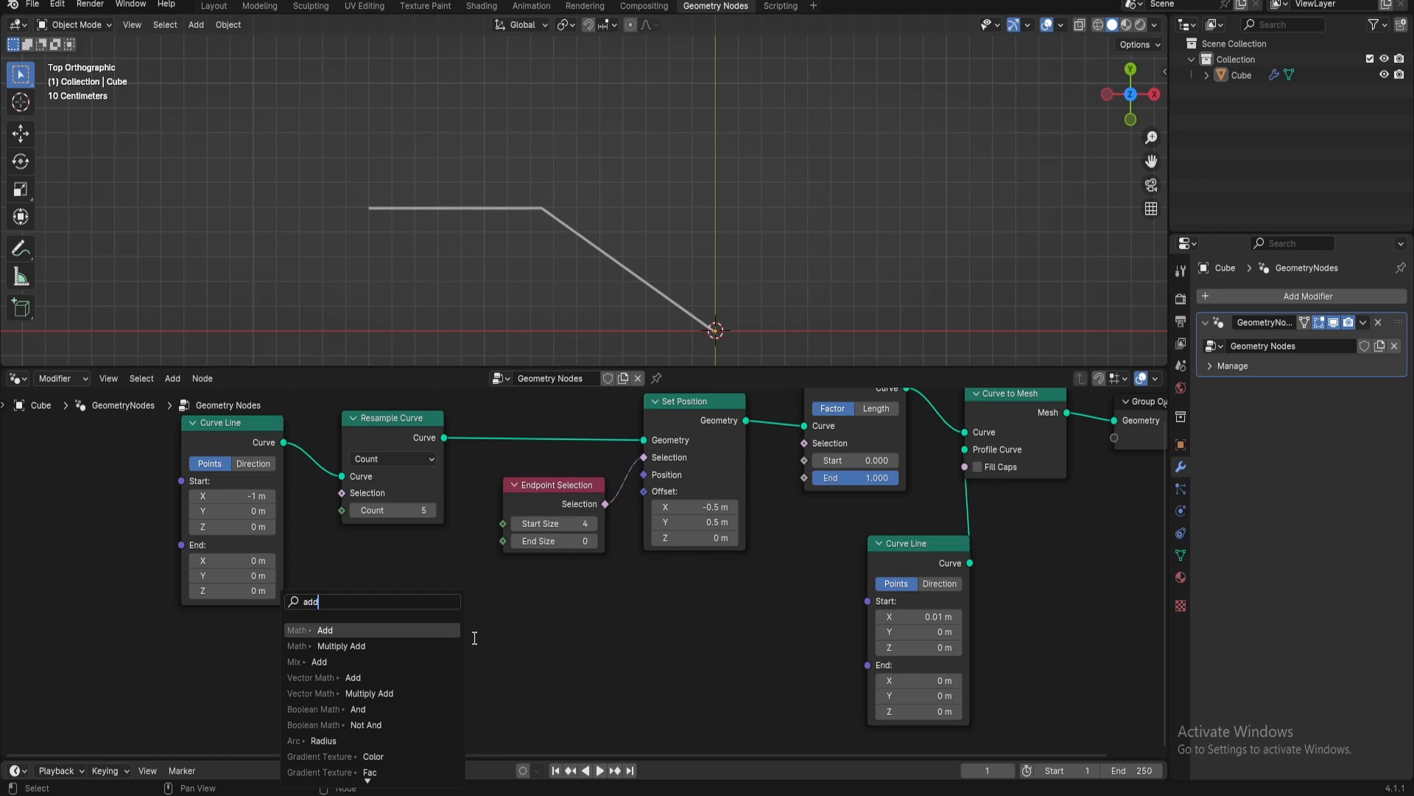
key(Return)
click(473, 637)
middle_drag(520, 621, 637, 576)
Set the Add node's second value to 0 and move the node ahead of the first Curve Line
scroll(637, 577, down, 1)
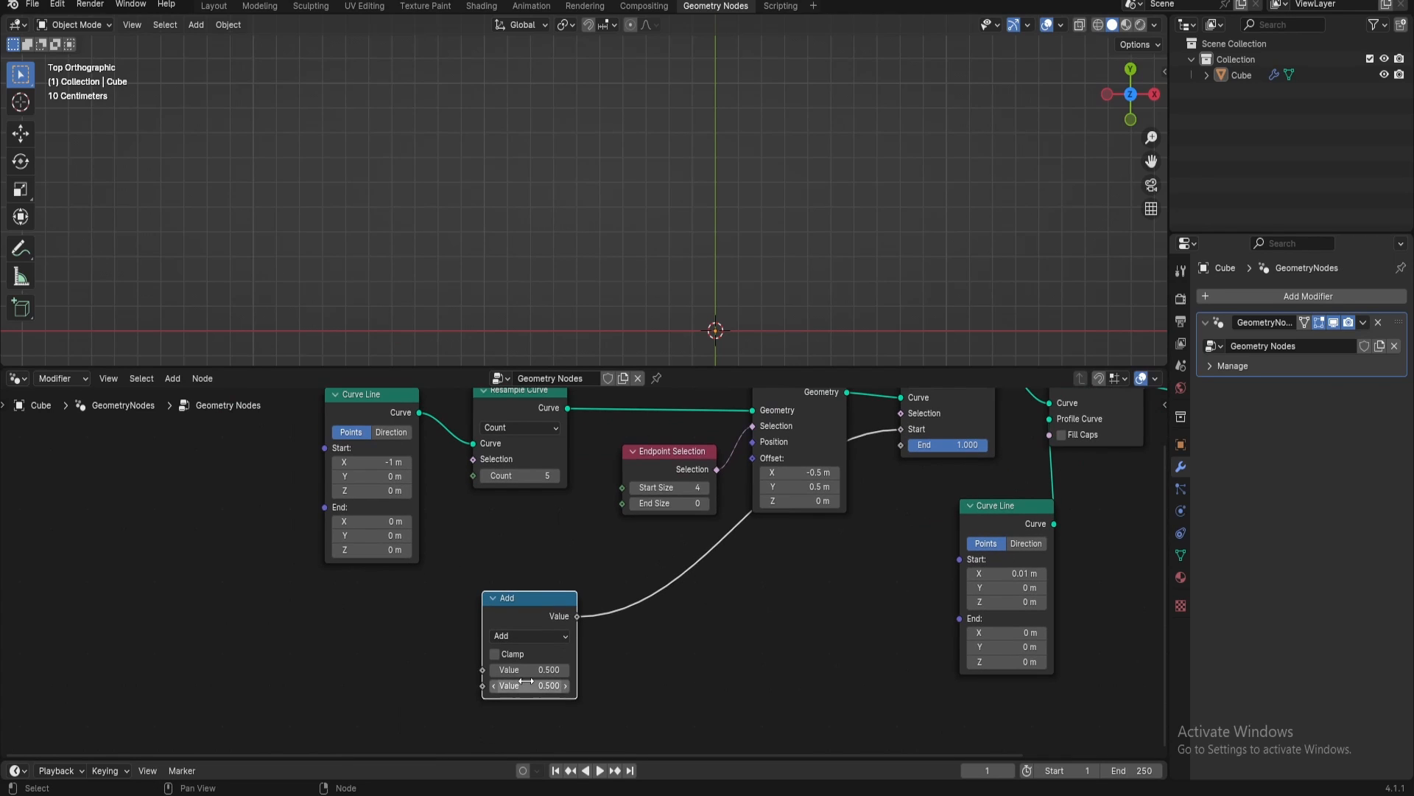
click(524, 684)
text(0)
key(Return)
key(g)
click(4, 549)
middle_drag(260, 555, 663, 595)
Insert a Map Range node on the link between the Add node and Trim Curve's Start
scroll(571, 634, up, 1)
key(shift+a)
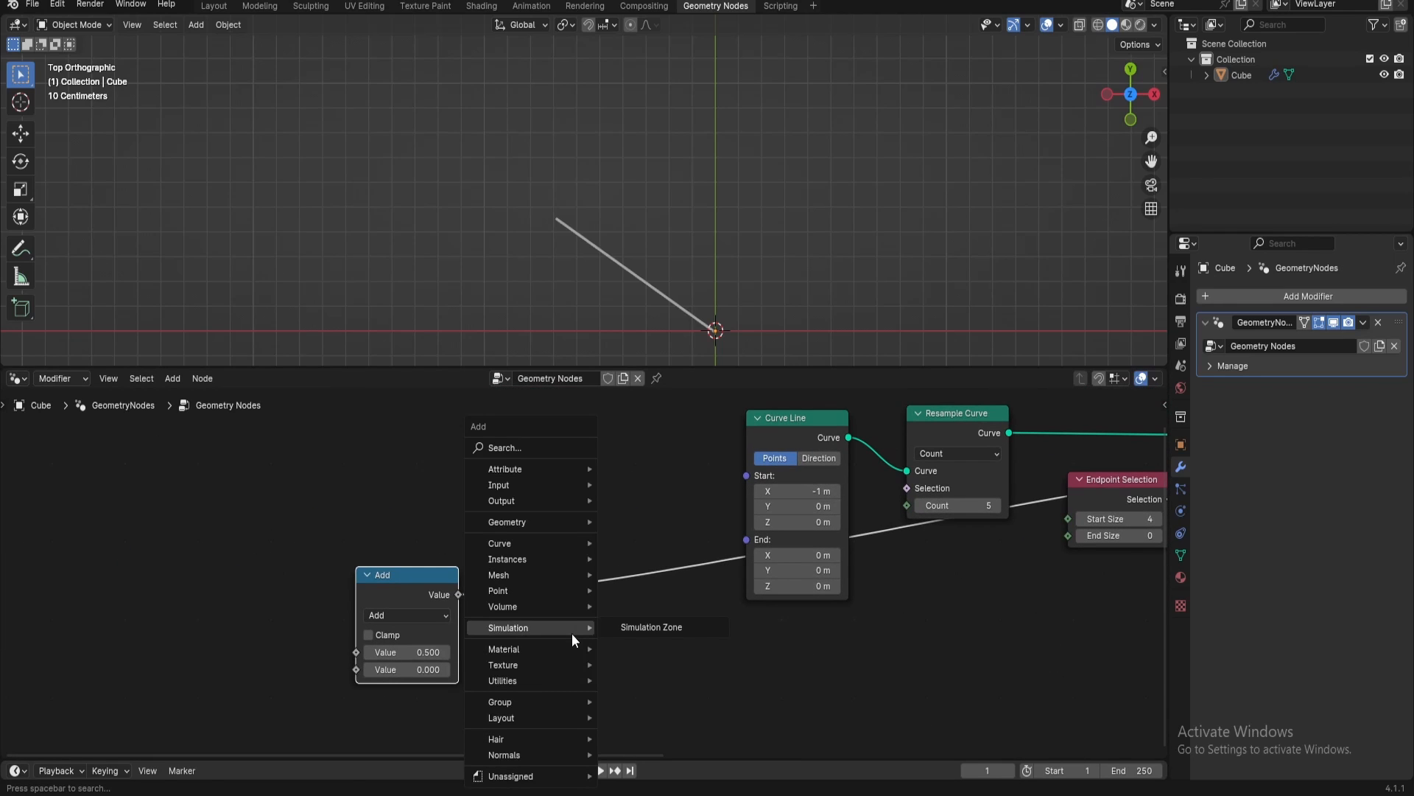
text(map ran)
key(Return)
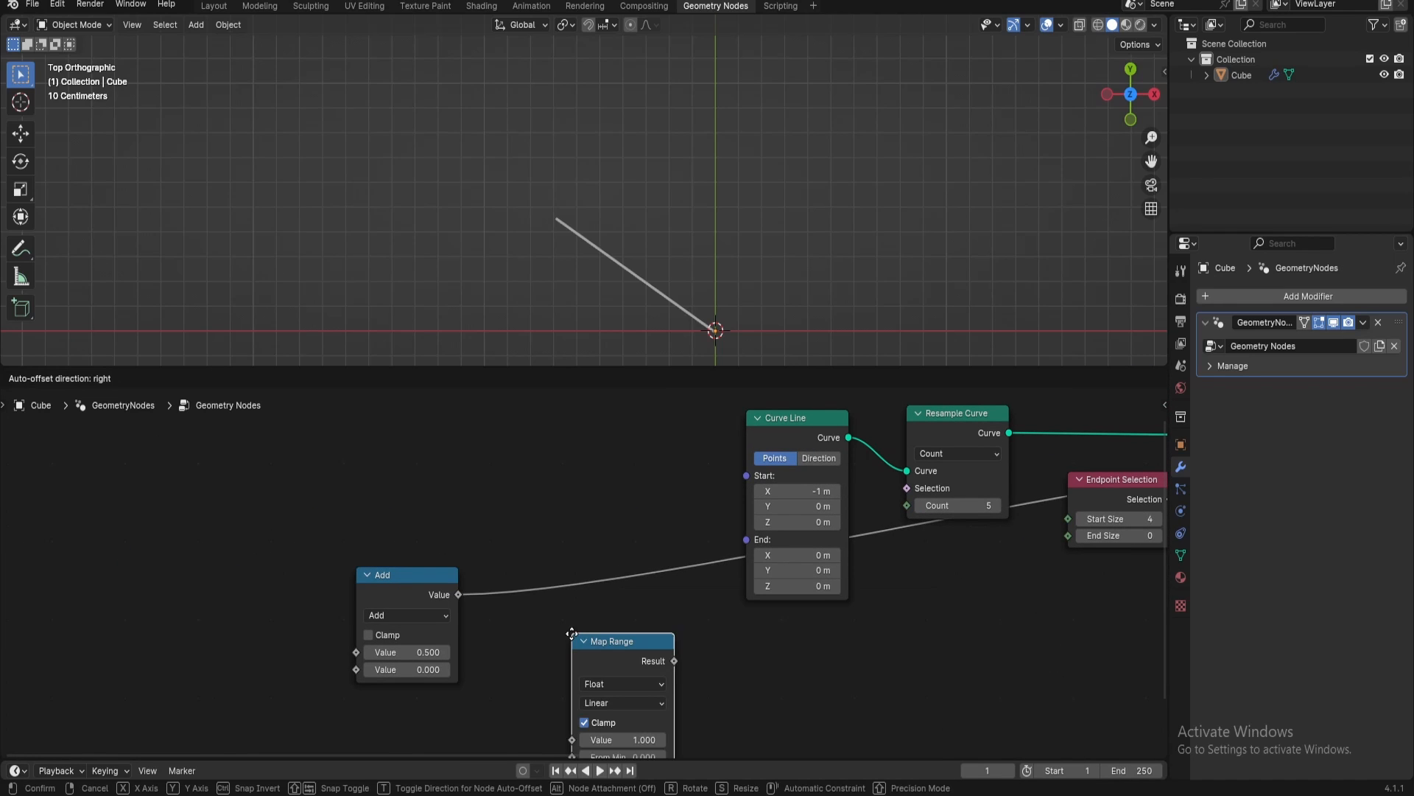
click(534, 566)
middle_drag(589, 608, 627, 516)
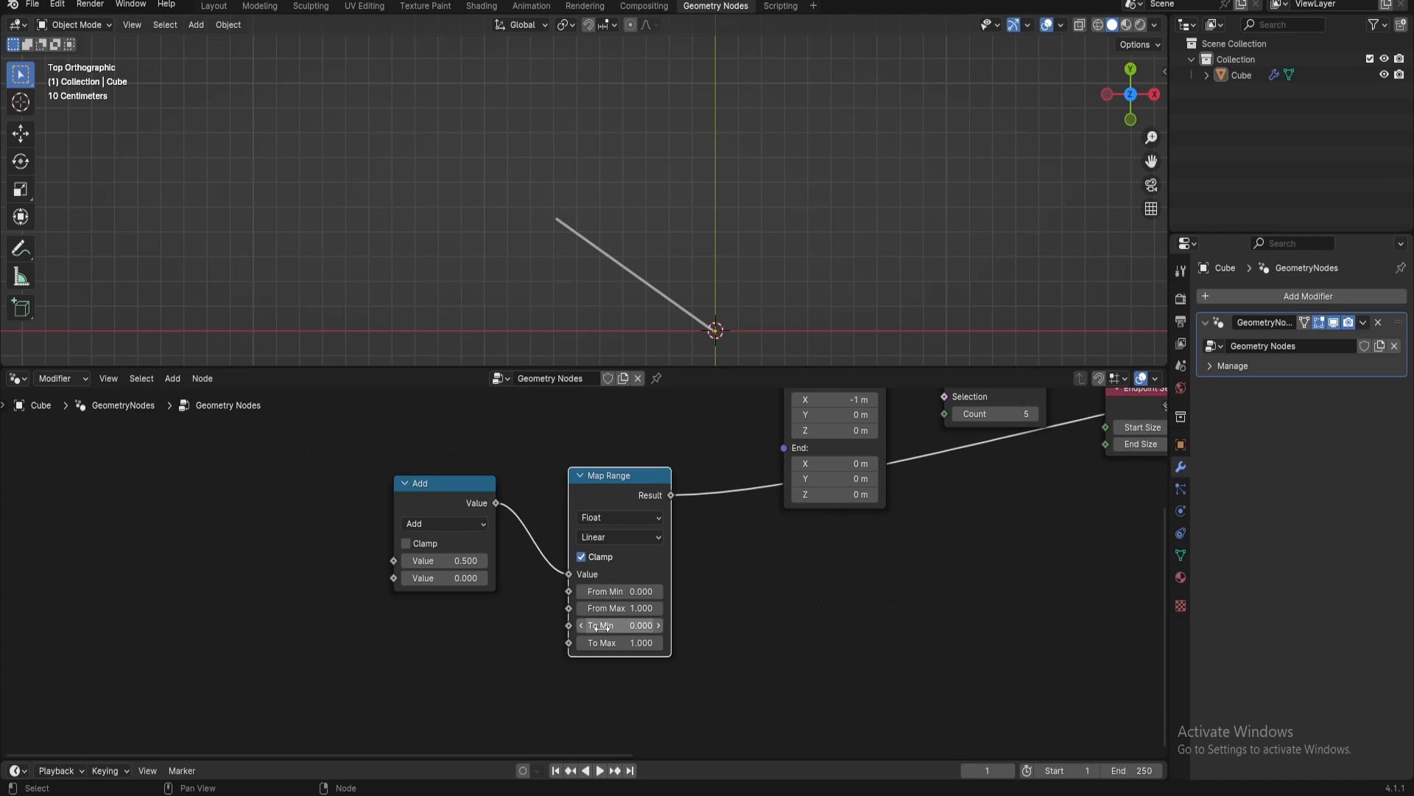
Invert the Map Range output by setting To Min to 1 and To Max to 0
click(600, 626)
text(1)
key(Return)
click(619, 643)
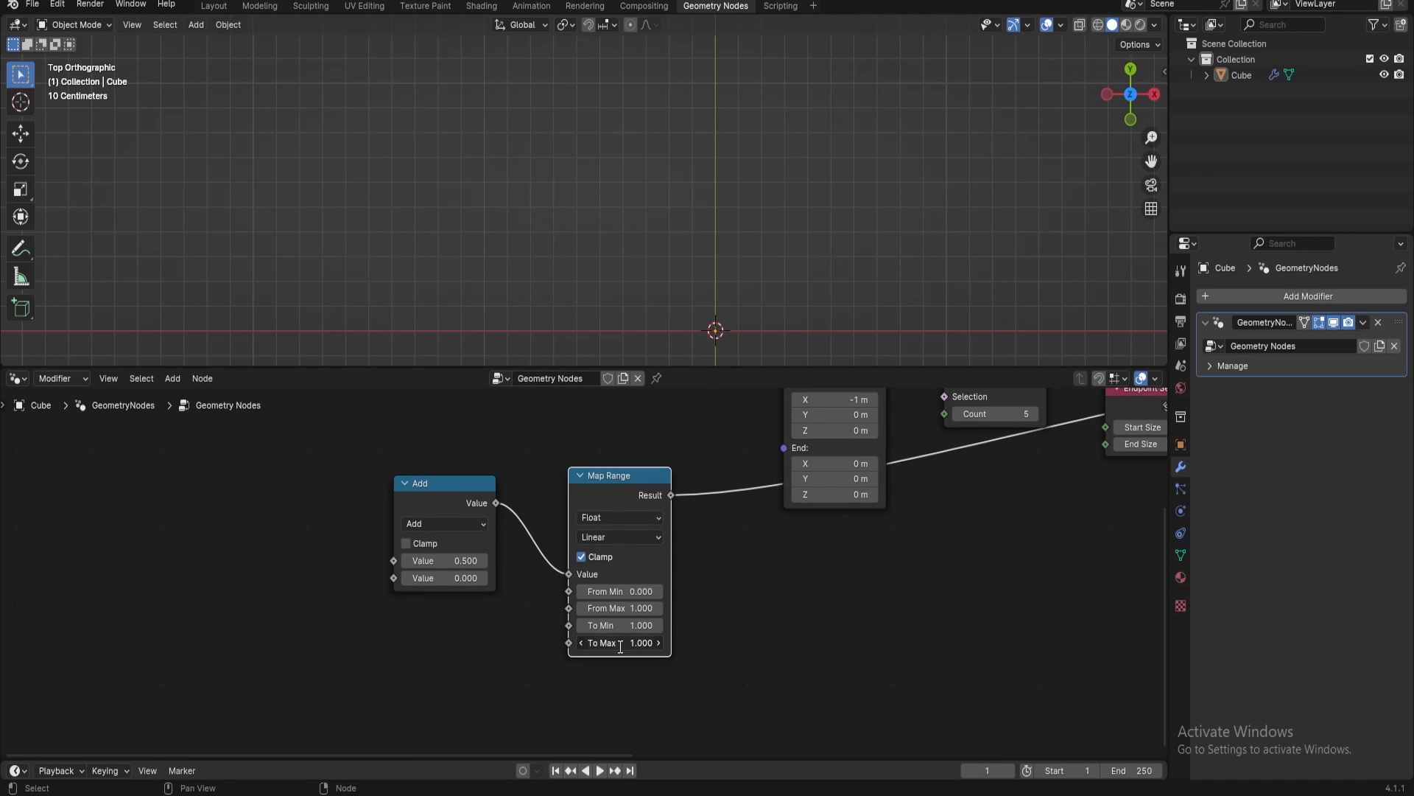
text(0)
key(Return)
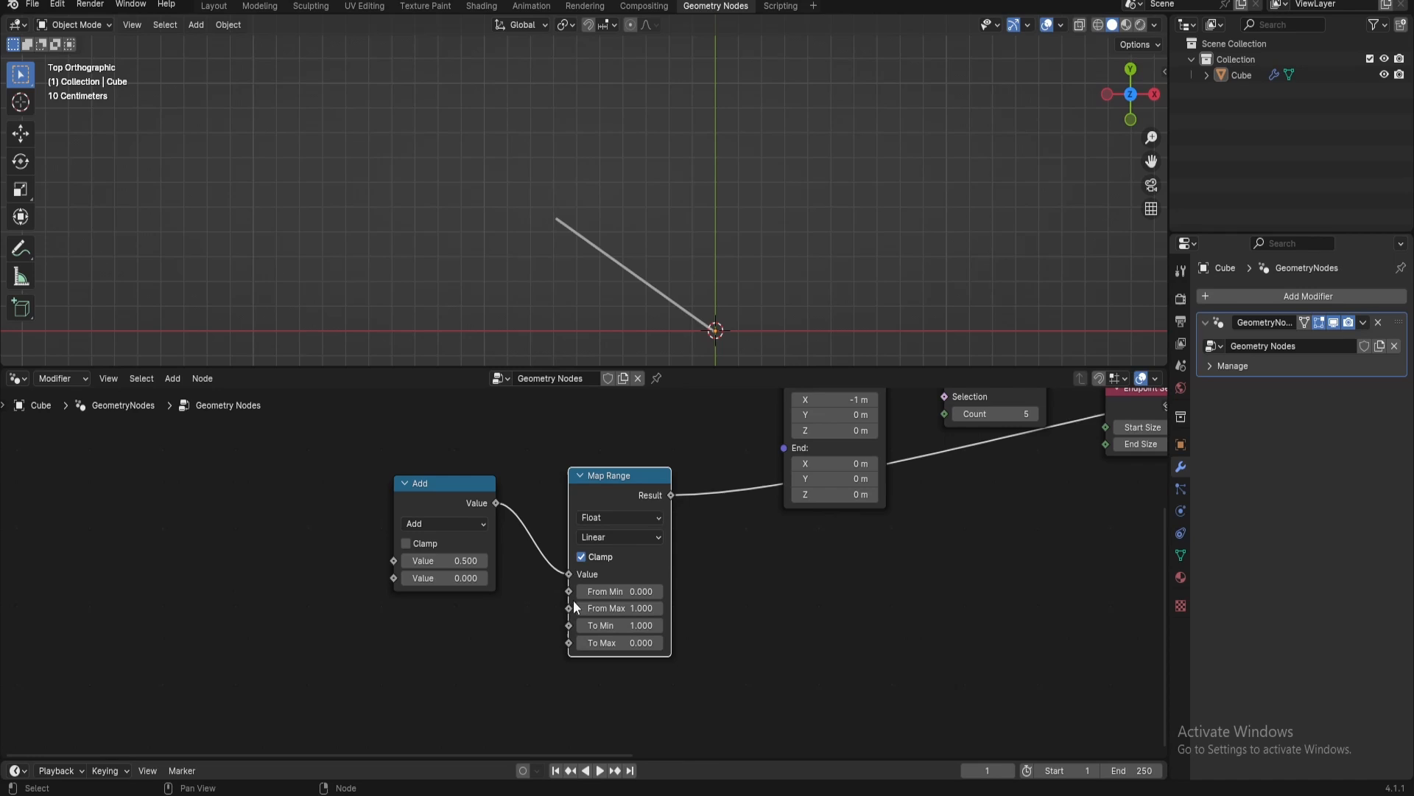
Test the trim with the Add node's first value at 0 and 1, and leave it at 1.4
click(455, 562)
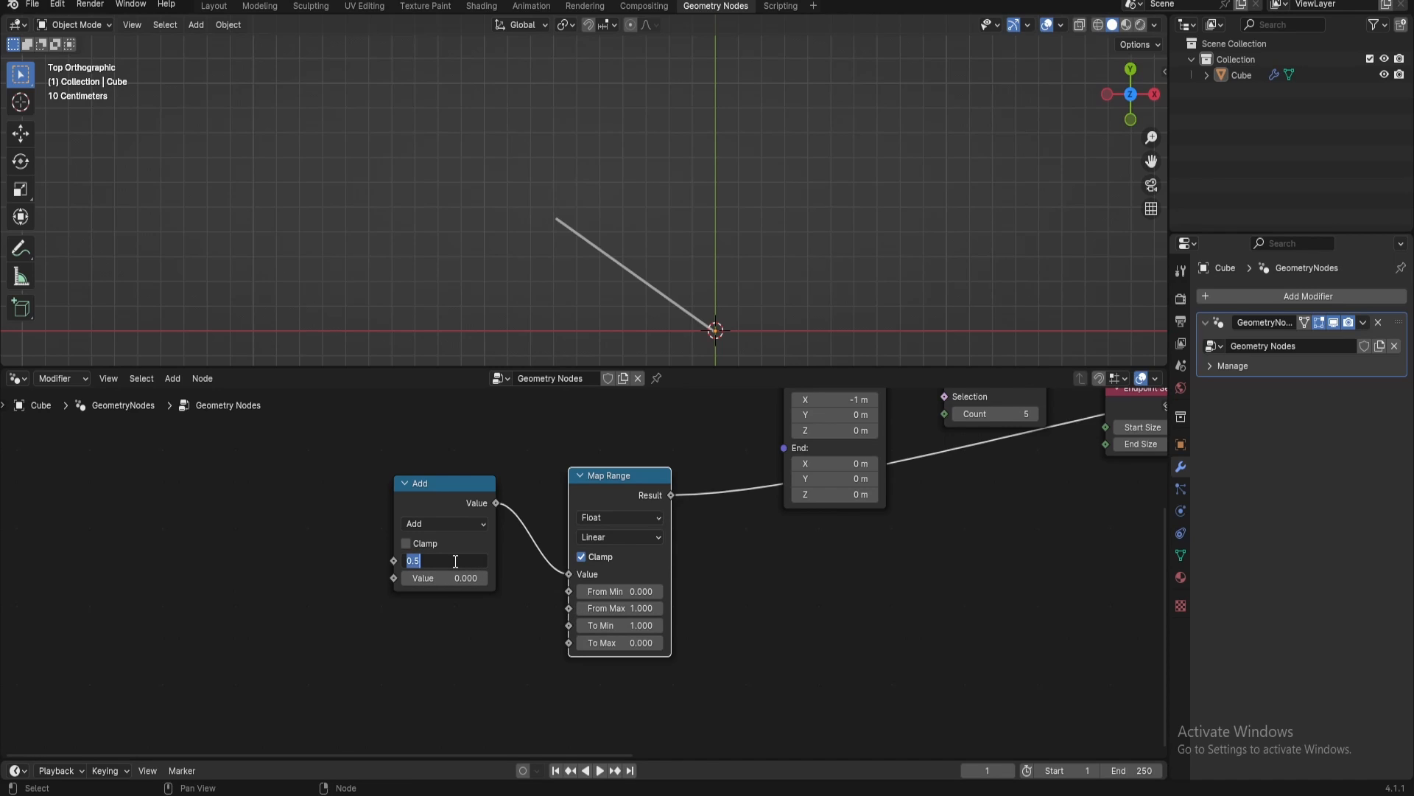
text(0)
key(Return)
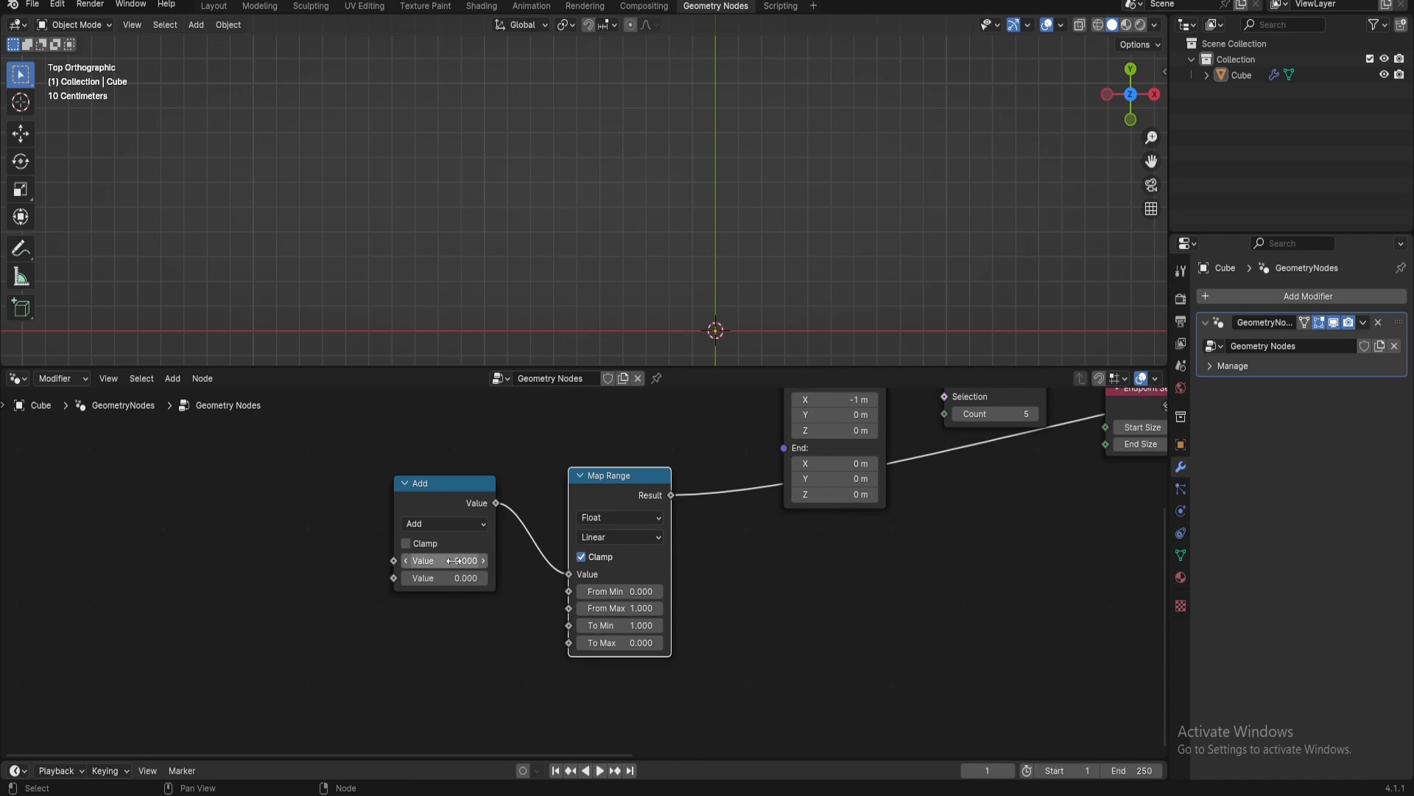
click(455, 561)
text(1)
key(Return)
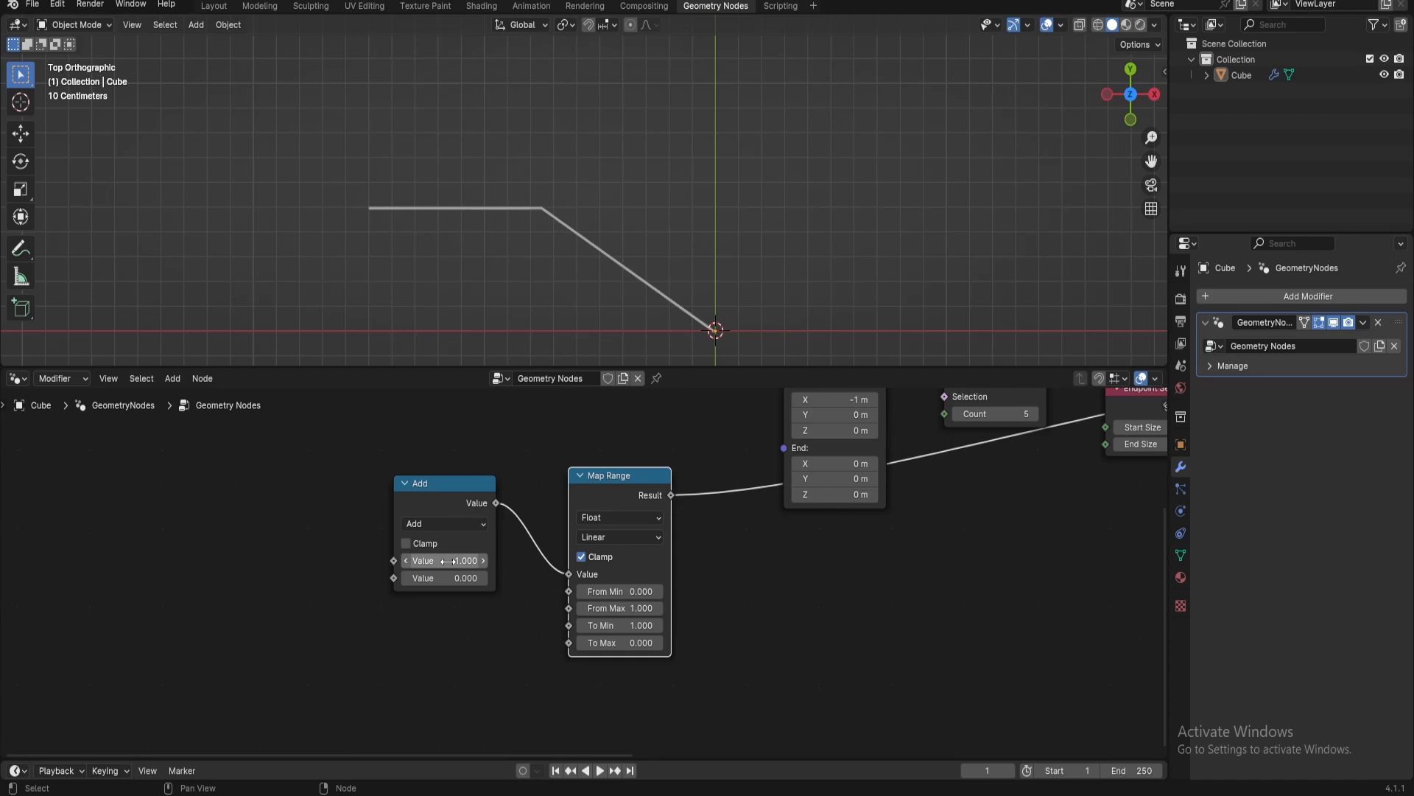
mouse_move(447, 561)
mouse_down()
mouse_move(405, 561)
mouse_move(461, 561)
mouse_up()
Reposition the Add and Map Range nodes together in front of the main node chain
middle_drag(519, 524, 370, 512)
scroll(678, 567, down, 5)
middle_drag(678, 567, 608, 583)
drag(294, 461, 335, 505)
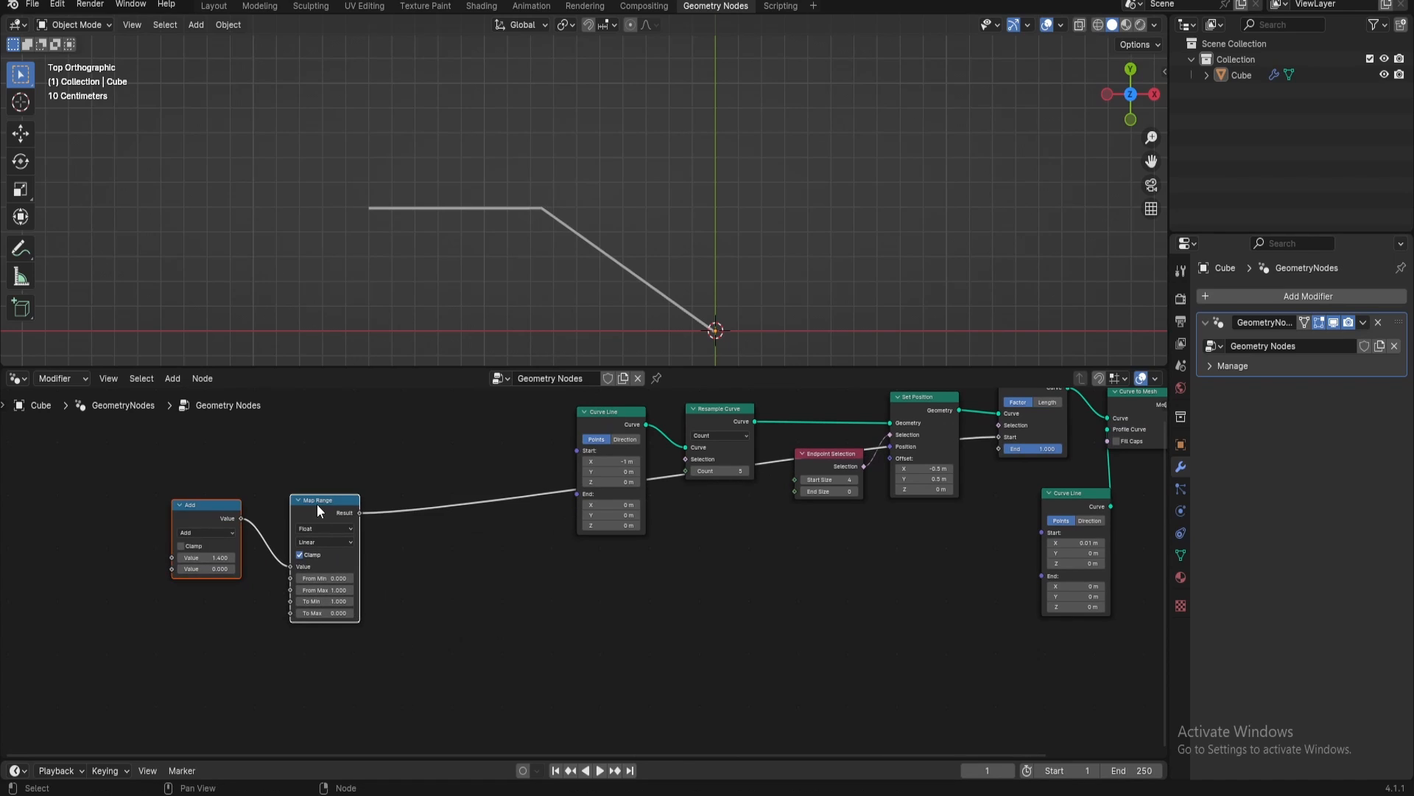
Put the Add node in its own frame and label the frame "Animation Controler"
click(217, 471)
drag(164, 487, 240, 587)
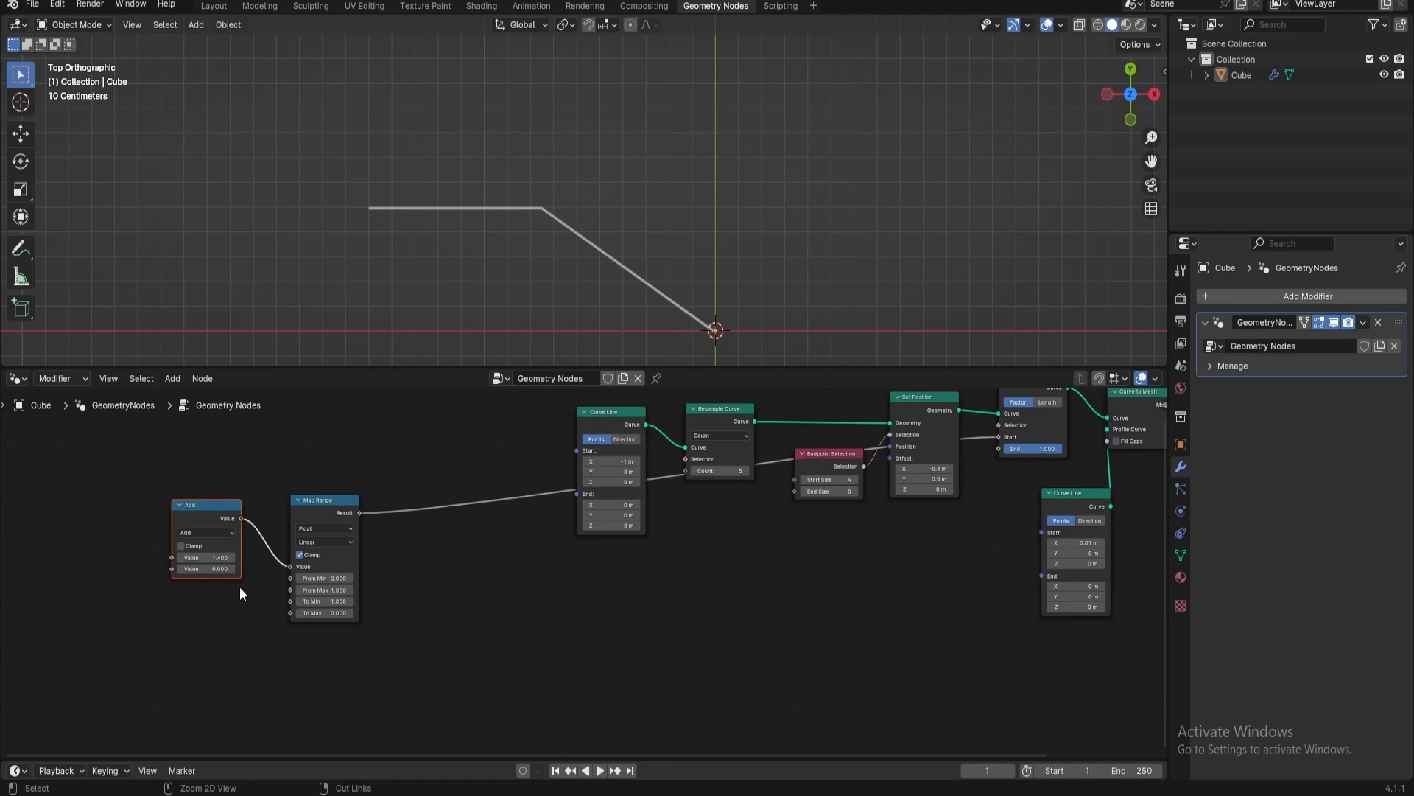
key(ctrl+j)
key(F2)
text(Ani)
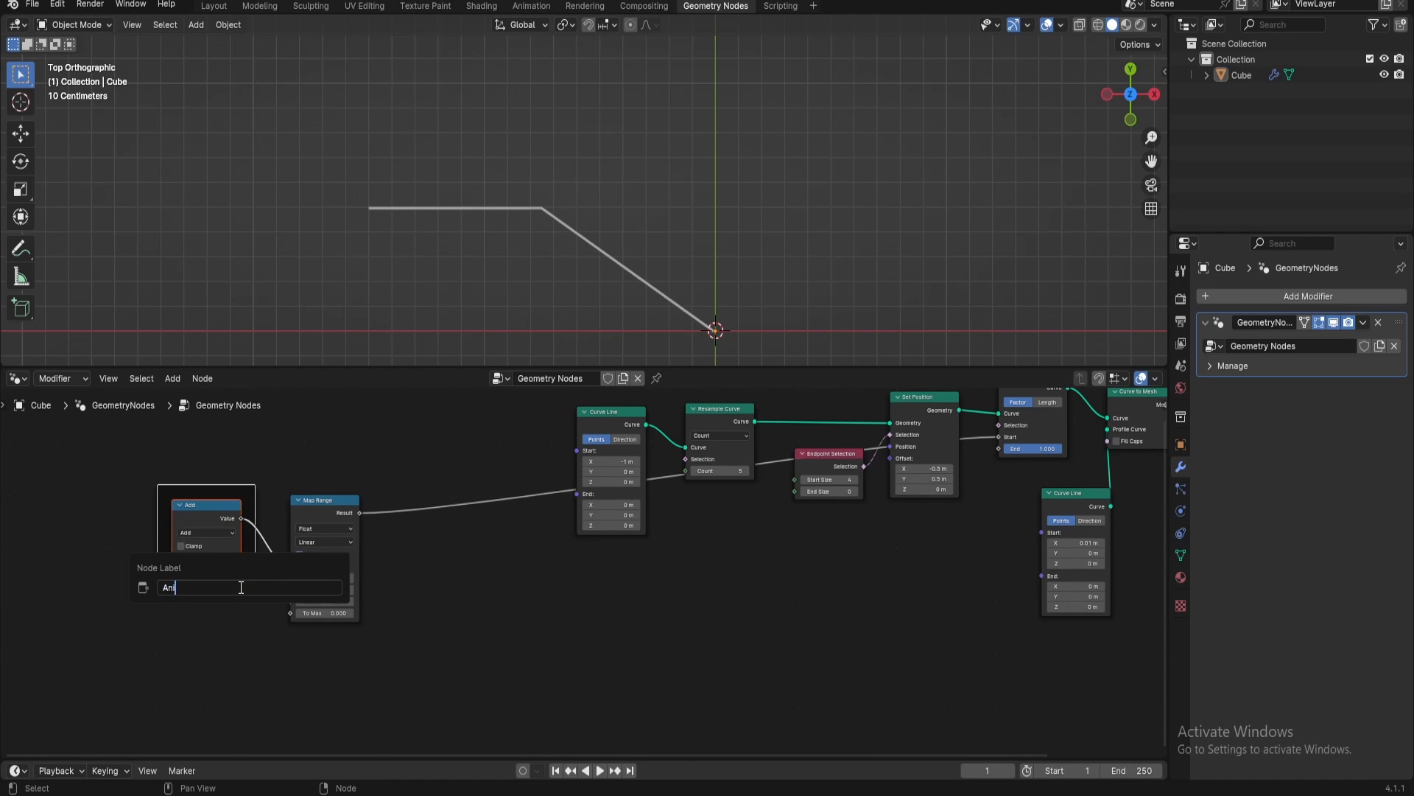
text(mation Controler)
key(Return)
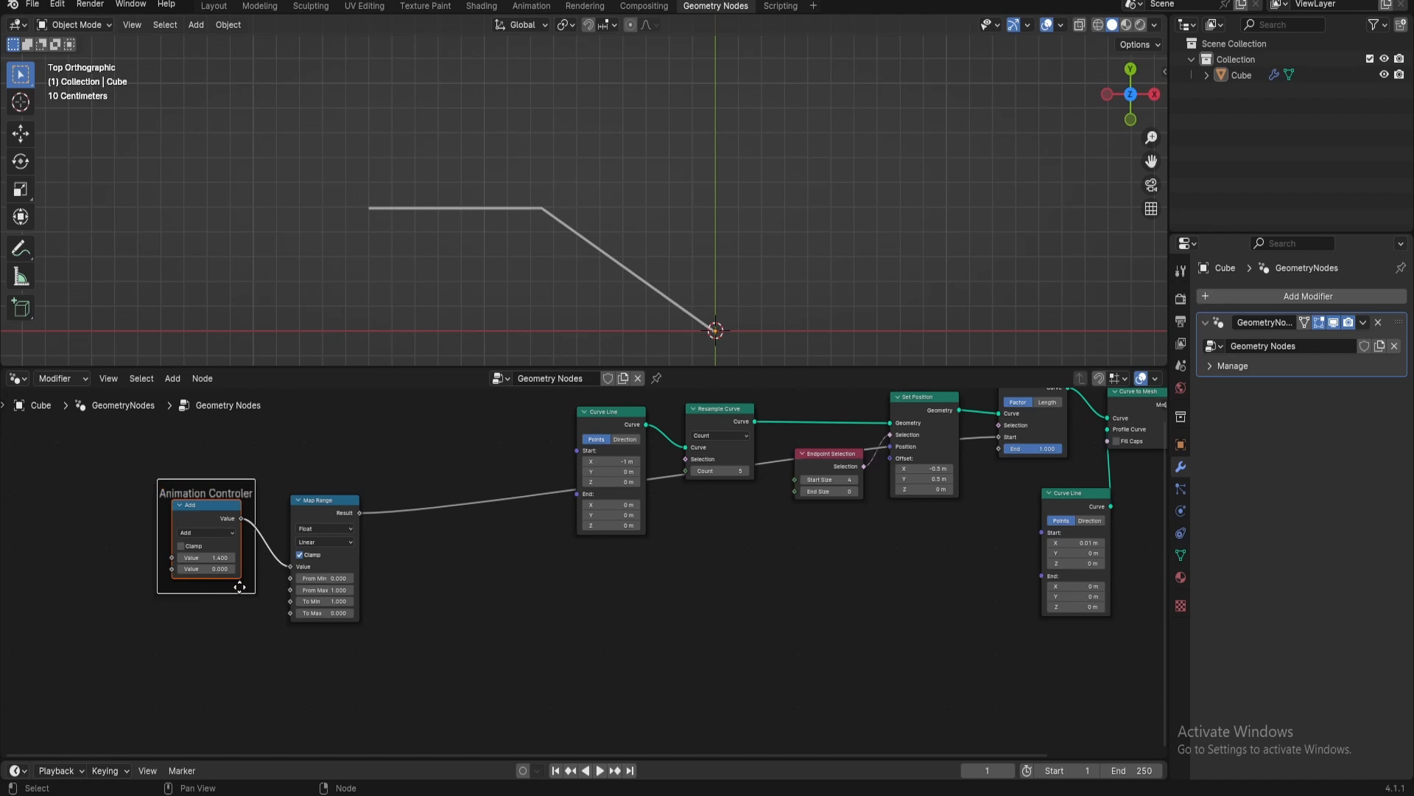
Move the profile Curve Line node to sit neatly beneath Trim Curve
middle_drag(484, 669, 267, 645)
middle_drag(869, 569, 739, 661)
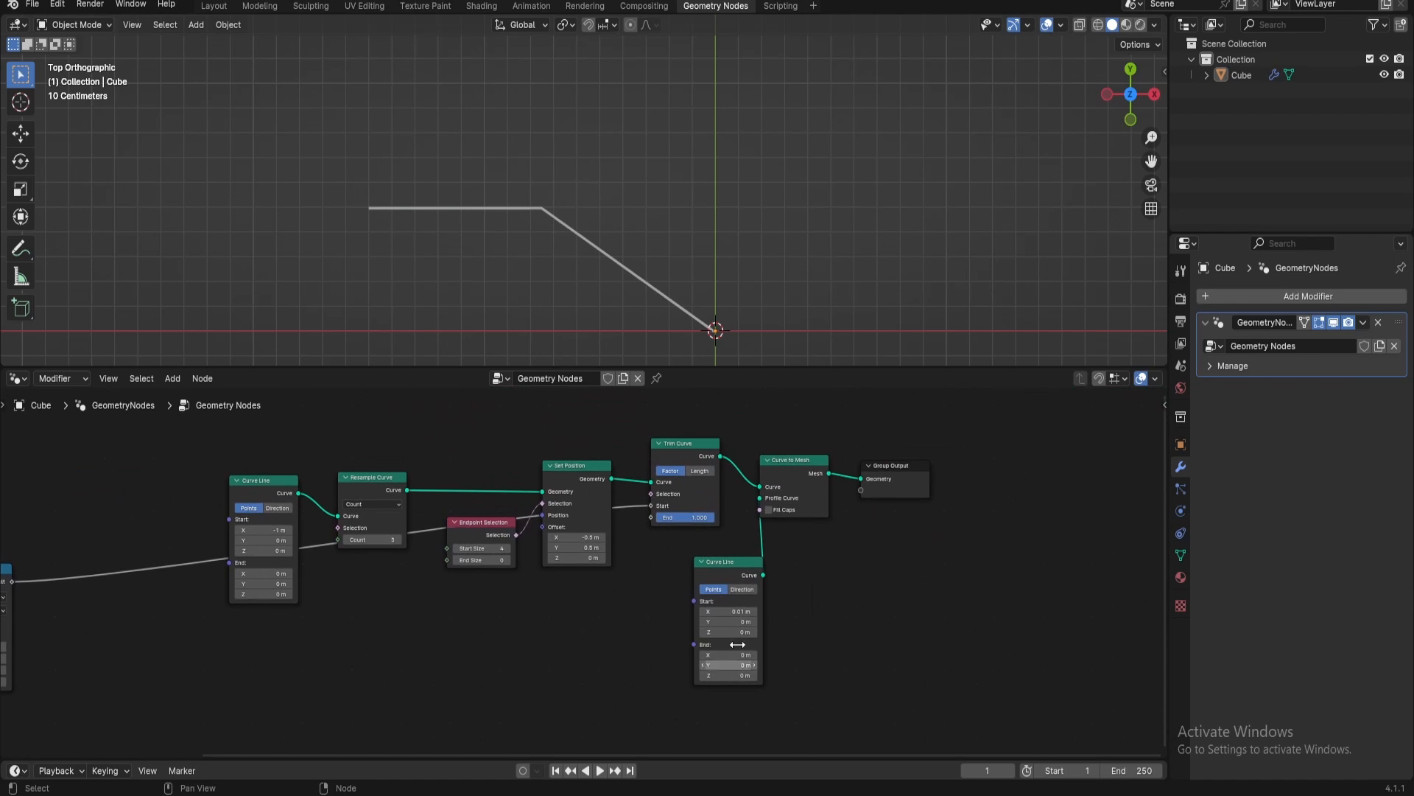
drag(731, 563, 700, 549)
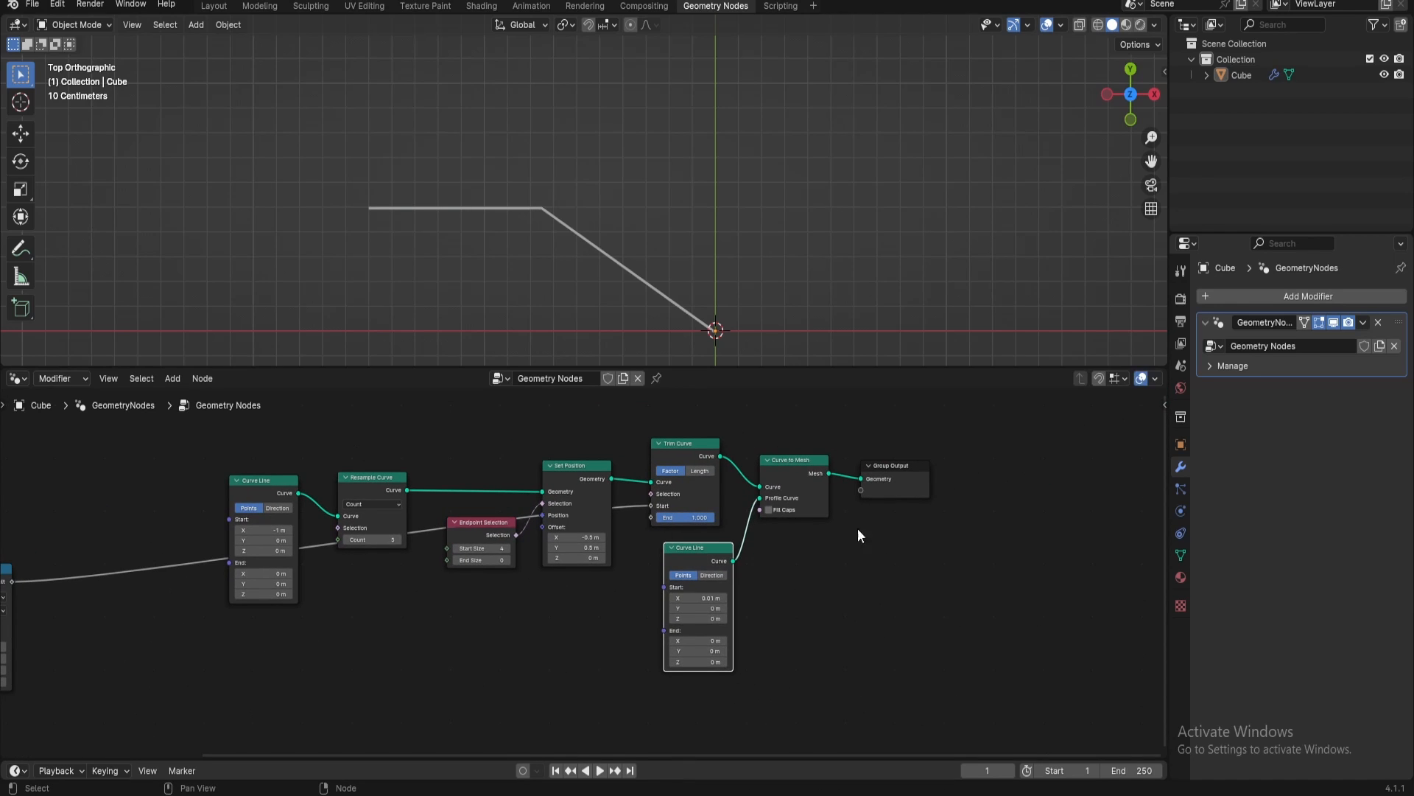
Add an Instance on Points node fed by Set Position's Geometry output and place it beneath the profile Curve Line
scroll(857, 529, up, 2)
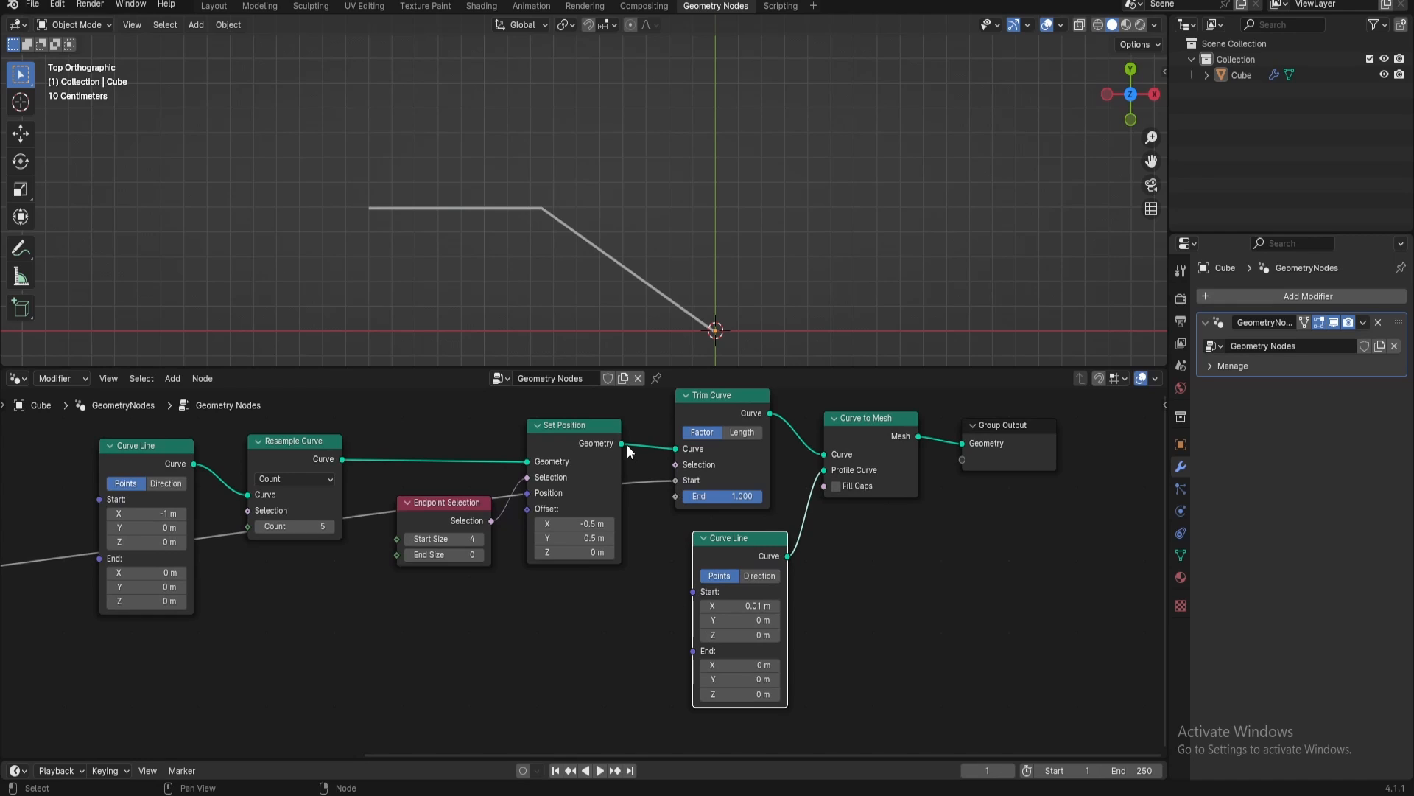
drag(623, 444, 693, 726)
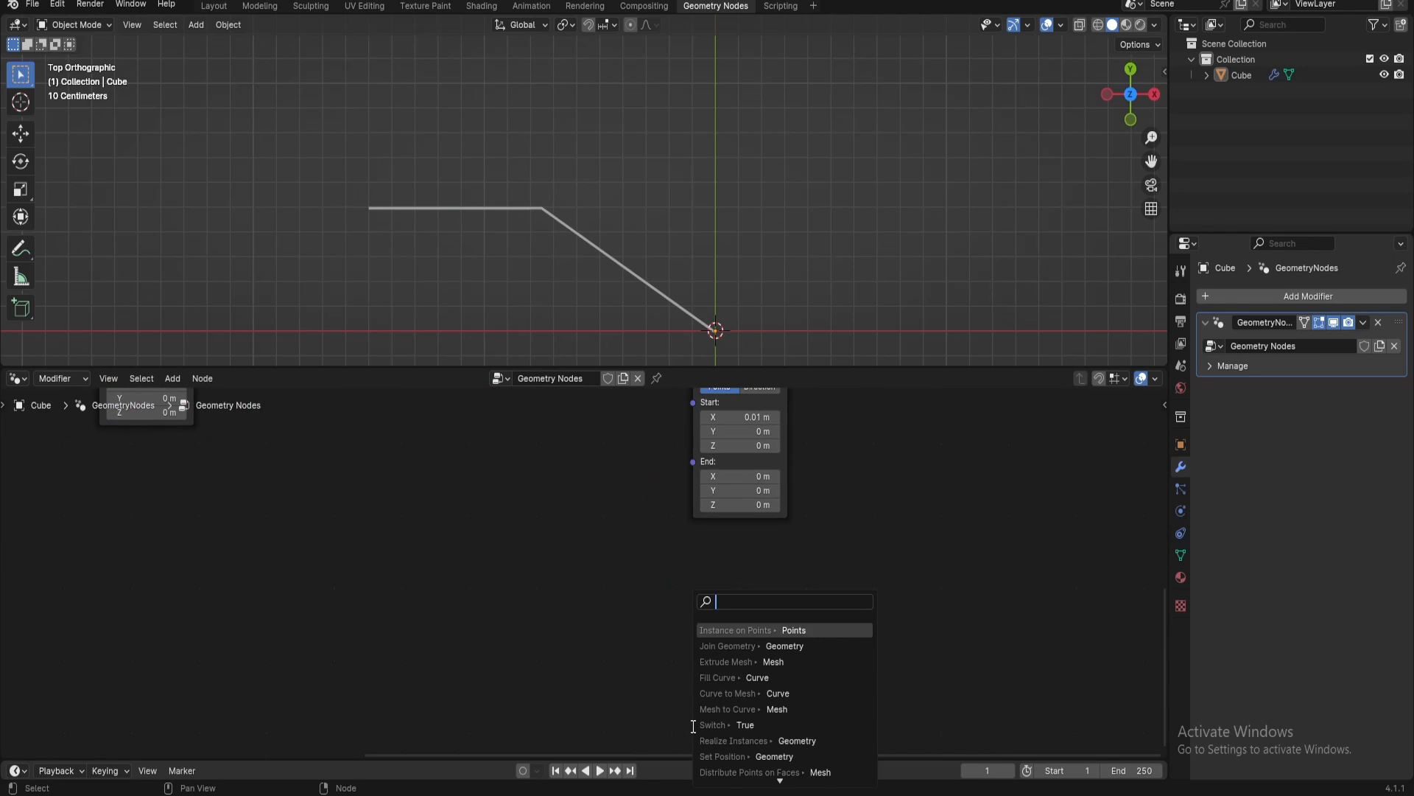
text(instanc)
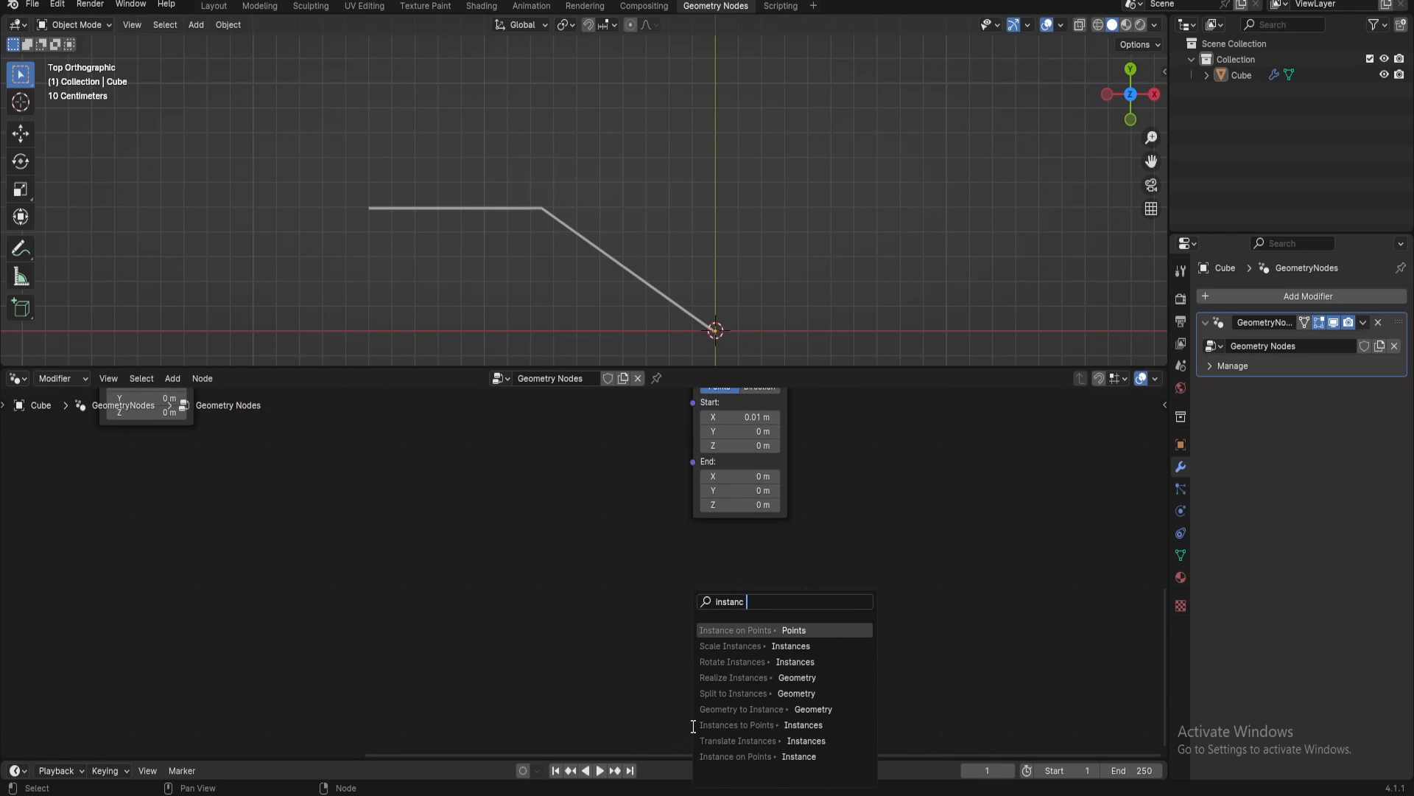
key(Return)
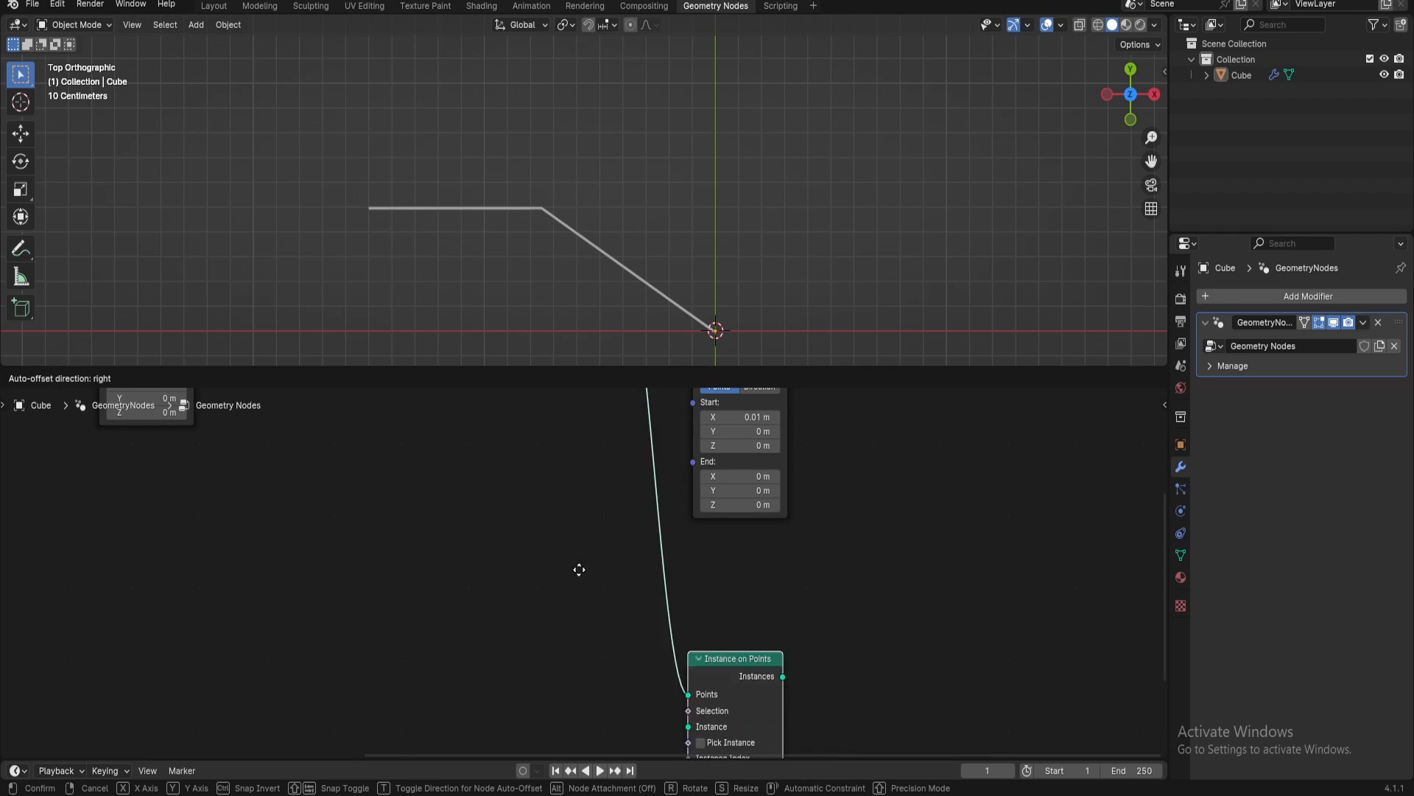
click(692, 548)
Insert a Join Geometry node before Group Output and connect the Instance on Points output to it
scroll(745, 537, down, 5)
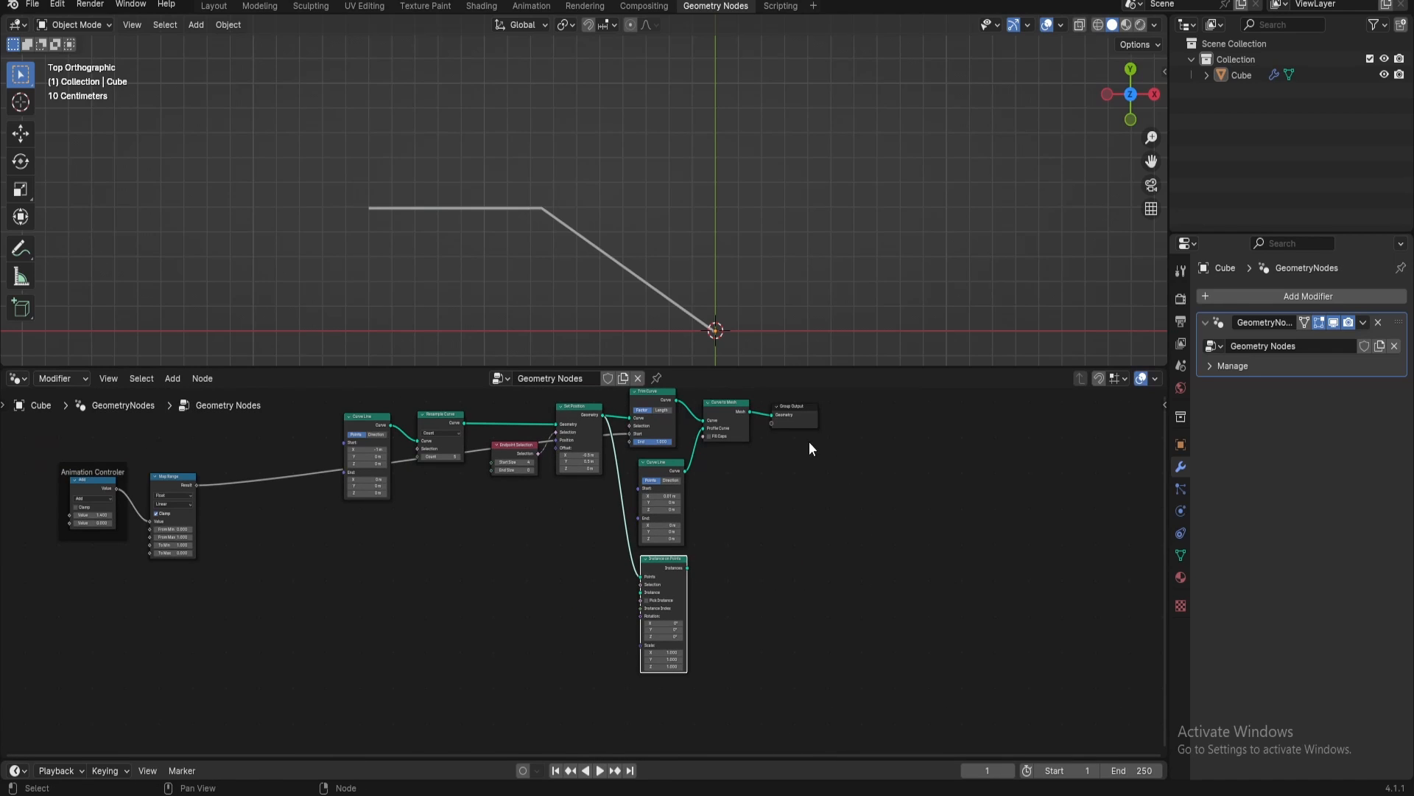
drag(808, 437, 952, 528)
key(shift+a)
text(joi)
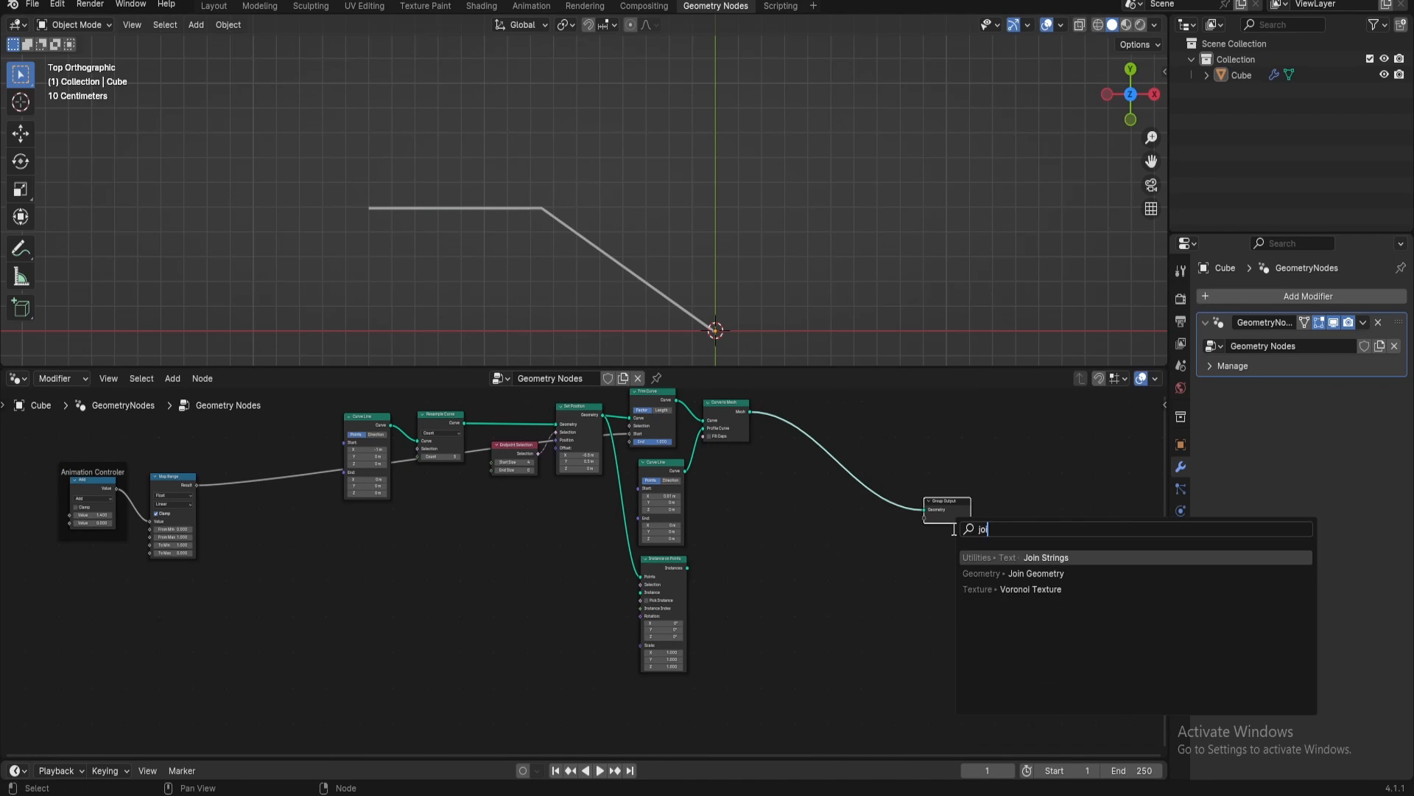
text( geo)
key(Return)
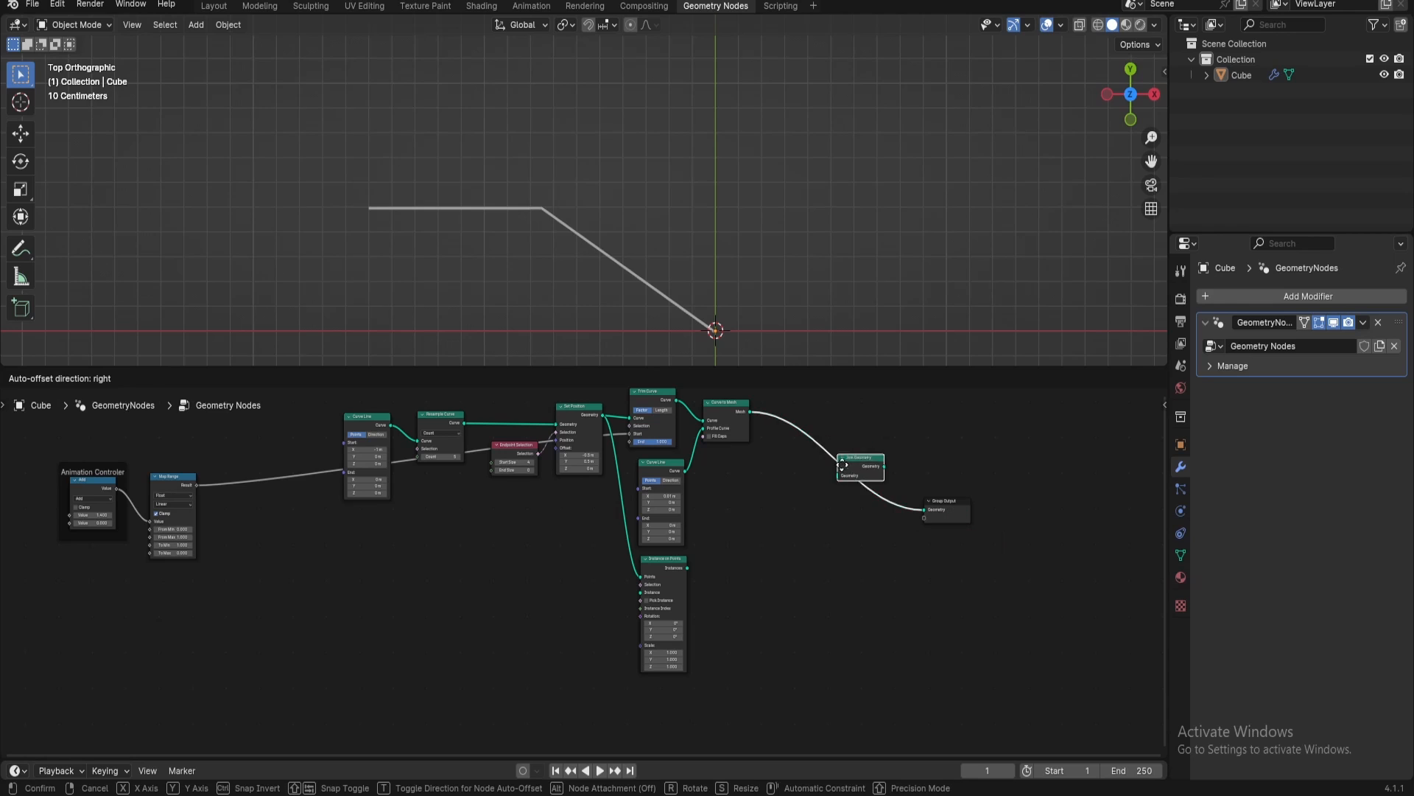
click(852, 477)
drag(688, 567, 846, 503)
Add an Arc curve node feeding the Instance input of Instance on Points
scroll(633, 576, up, 4)
middle_drag(813, 593, 990, 561)
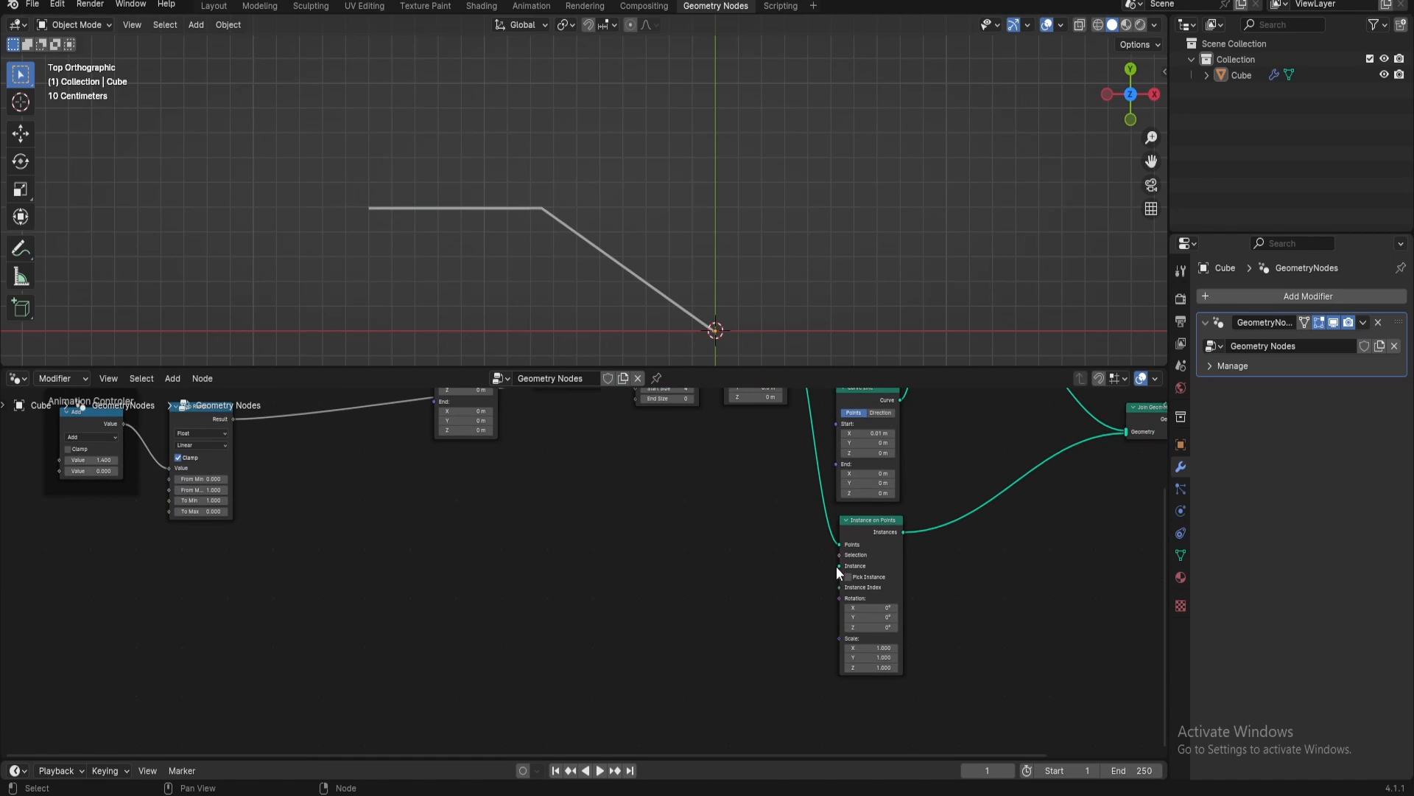
drag(836, 565, 668, 626)
text(arc)
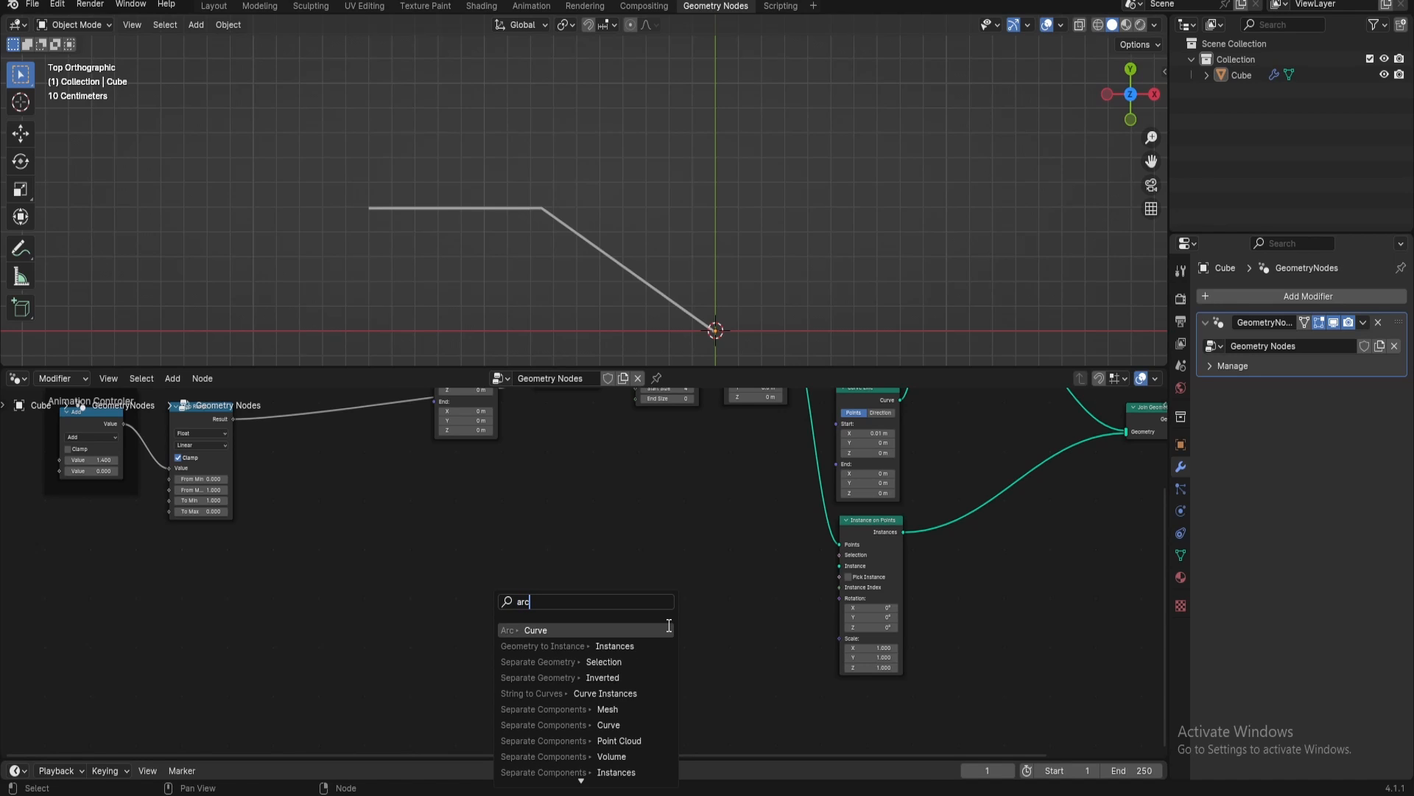
key(Return)
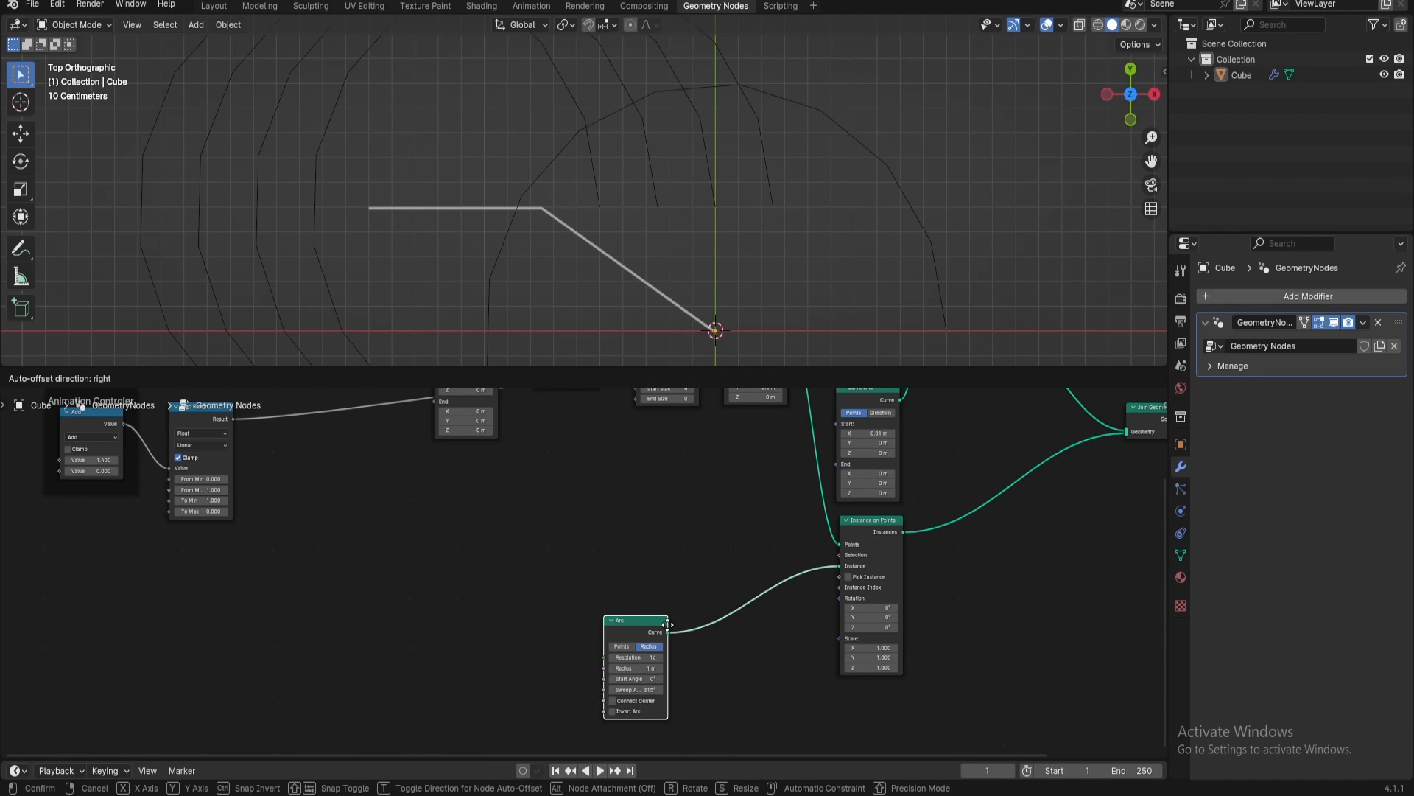
click(671, 630)
Add an Equal compare node feeding the Selection input of Instance on Points and place it above the Arc node
scroll(775, 330, down, 3)
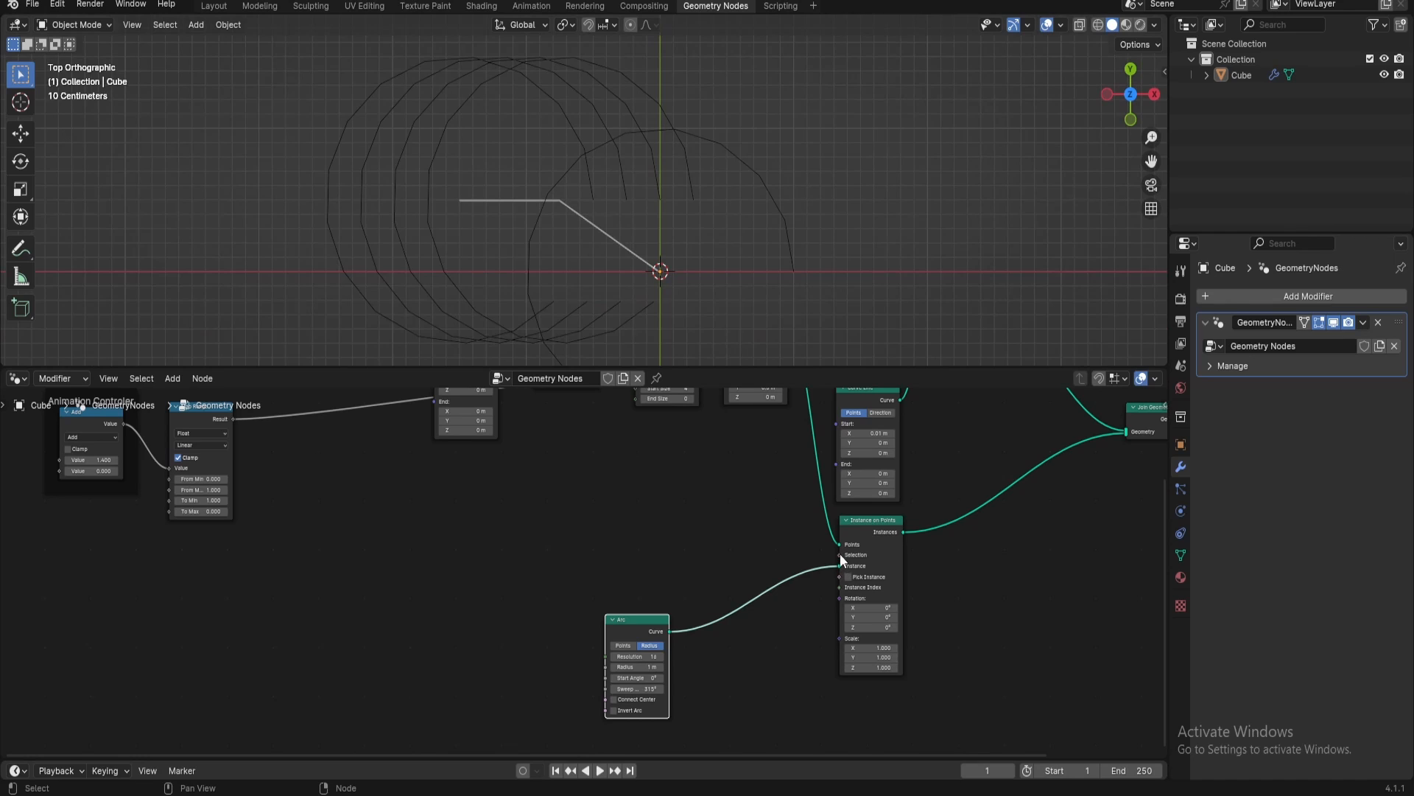
drag(840, 554, 711, 520)
text(equal)
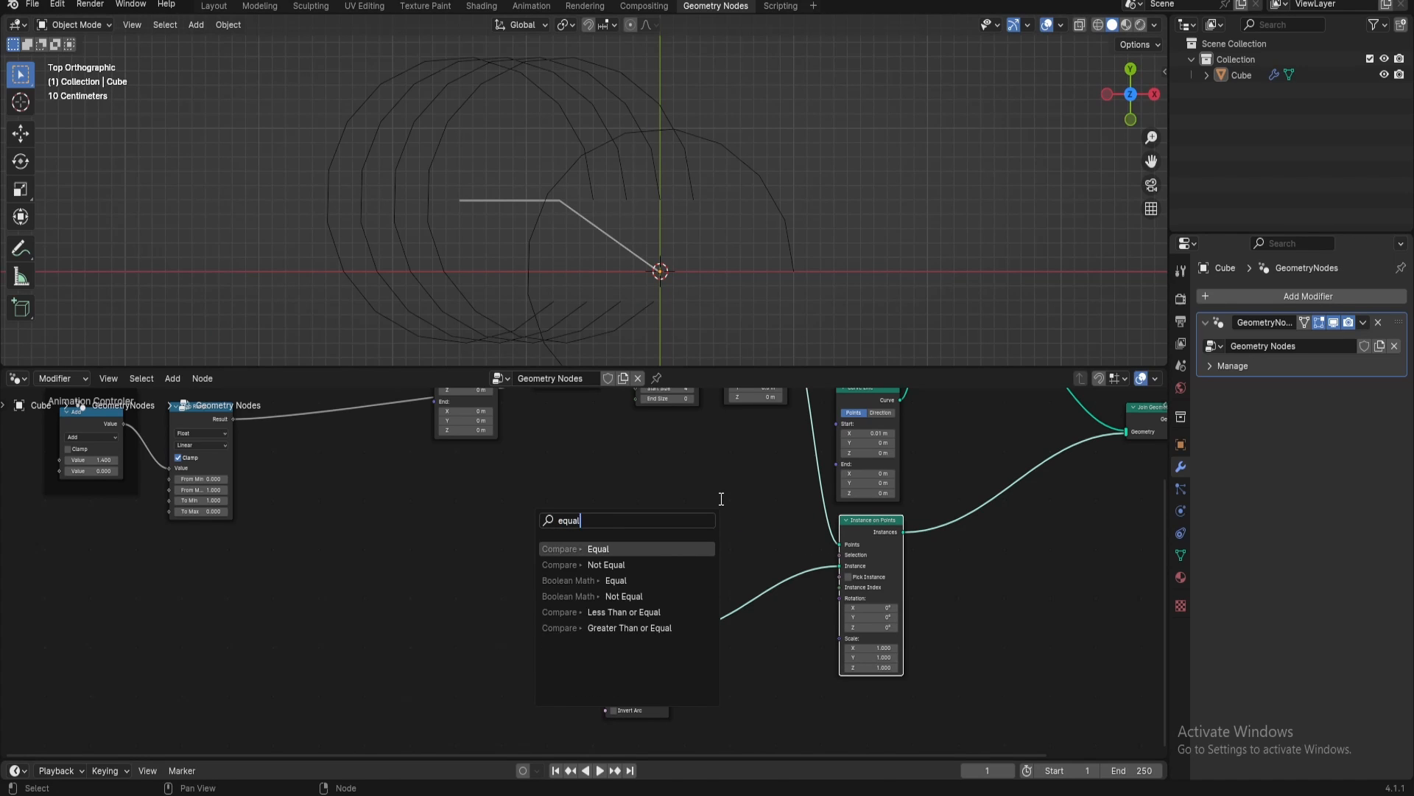
key(Return)
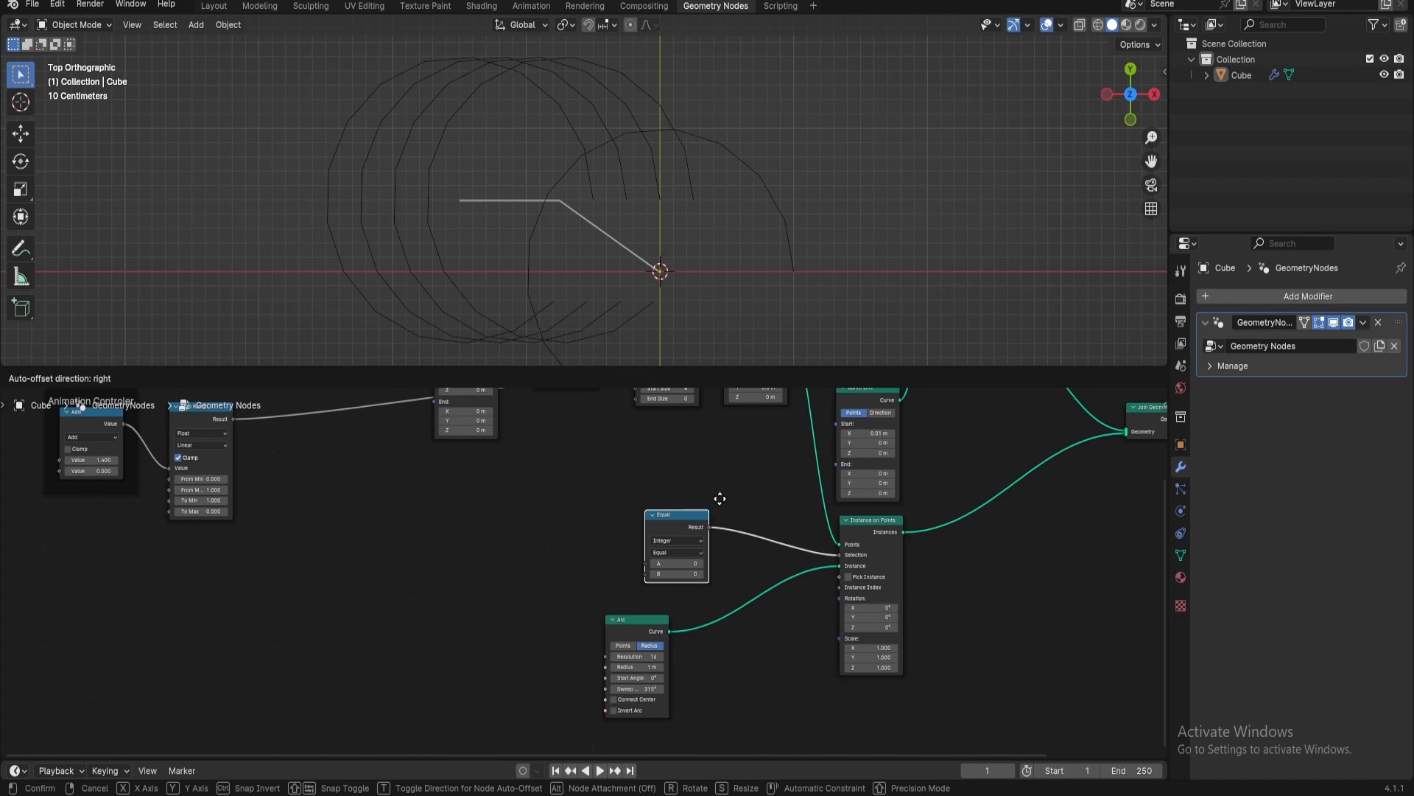
click(700, 475)
Connect an Index node to input A of the Equal node and place it right beside it
drag(625, 541, 527, 510)
text(index)
key(Return)
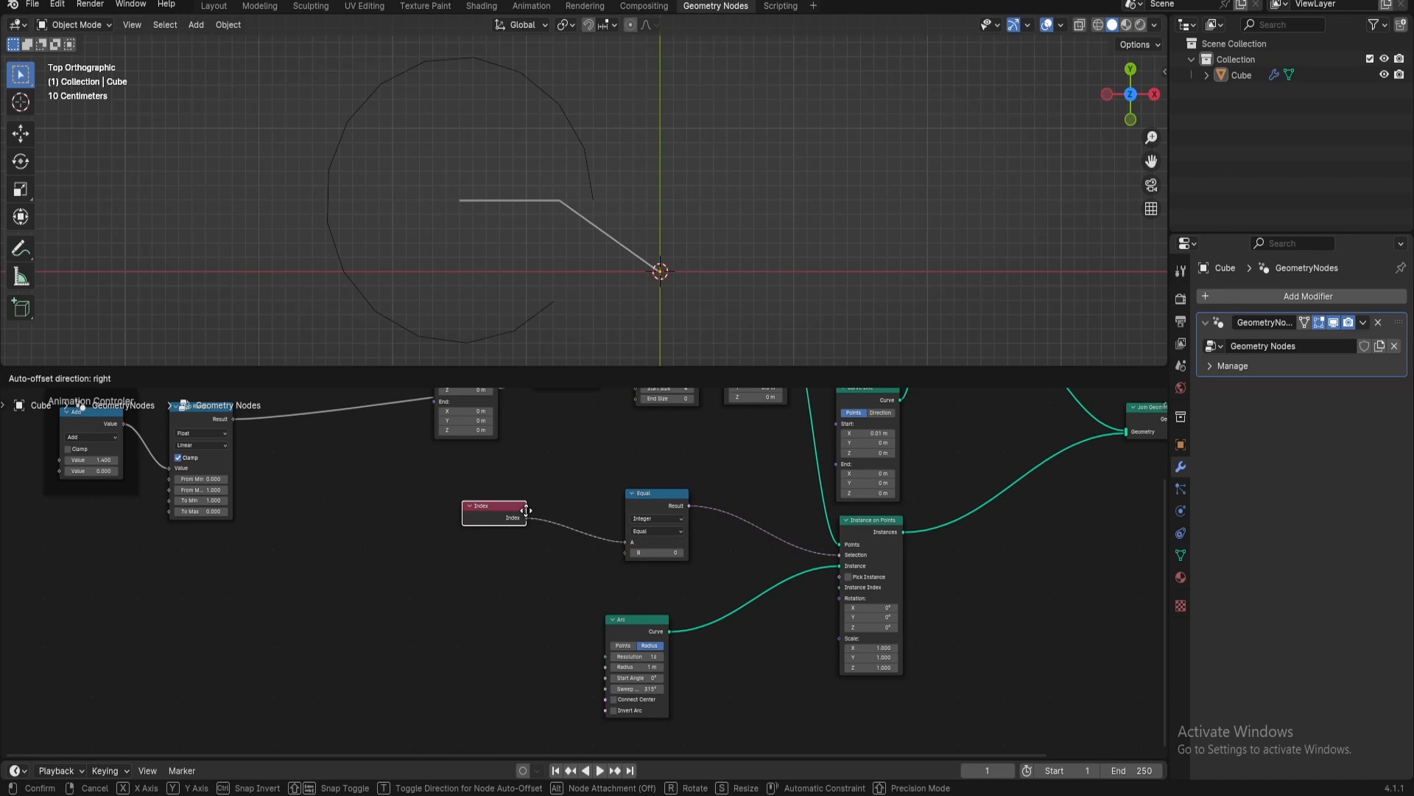
click(628, 503)
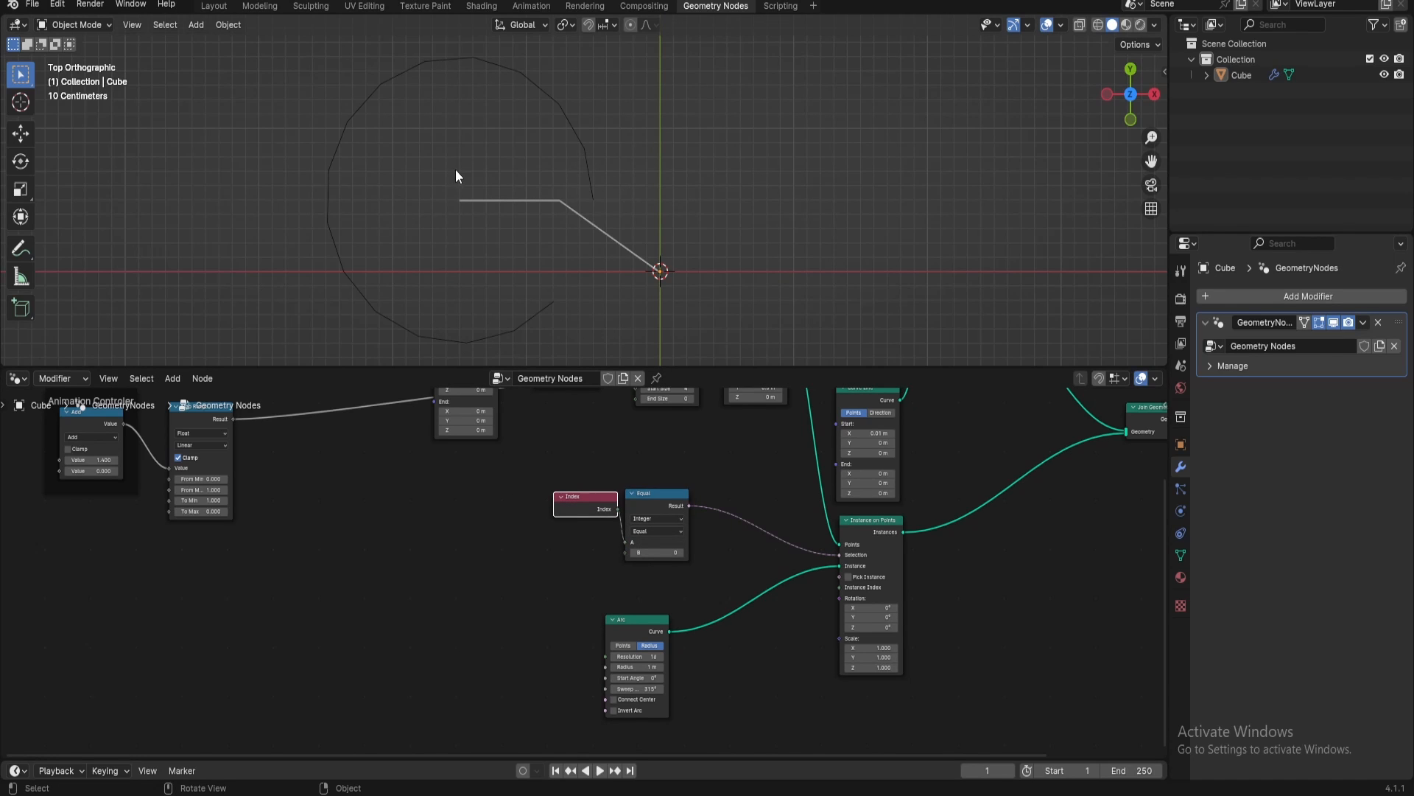
Set the Arc node's radius to 0.43 m
middle_drag(604, 470, 586, 355)
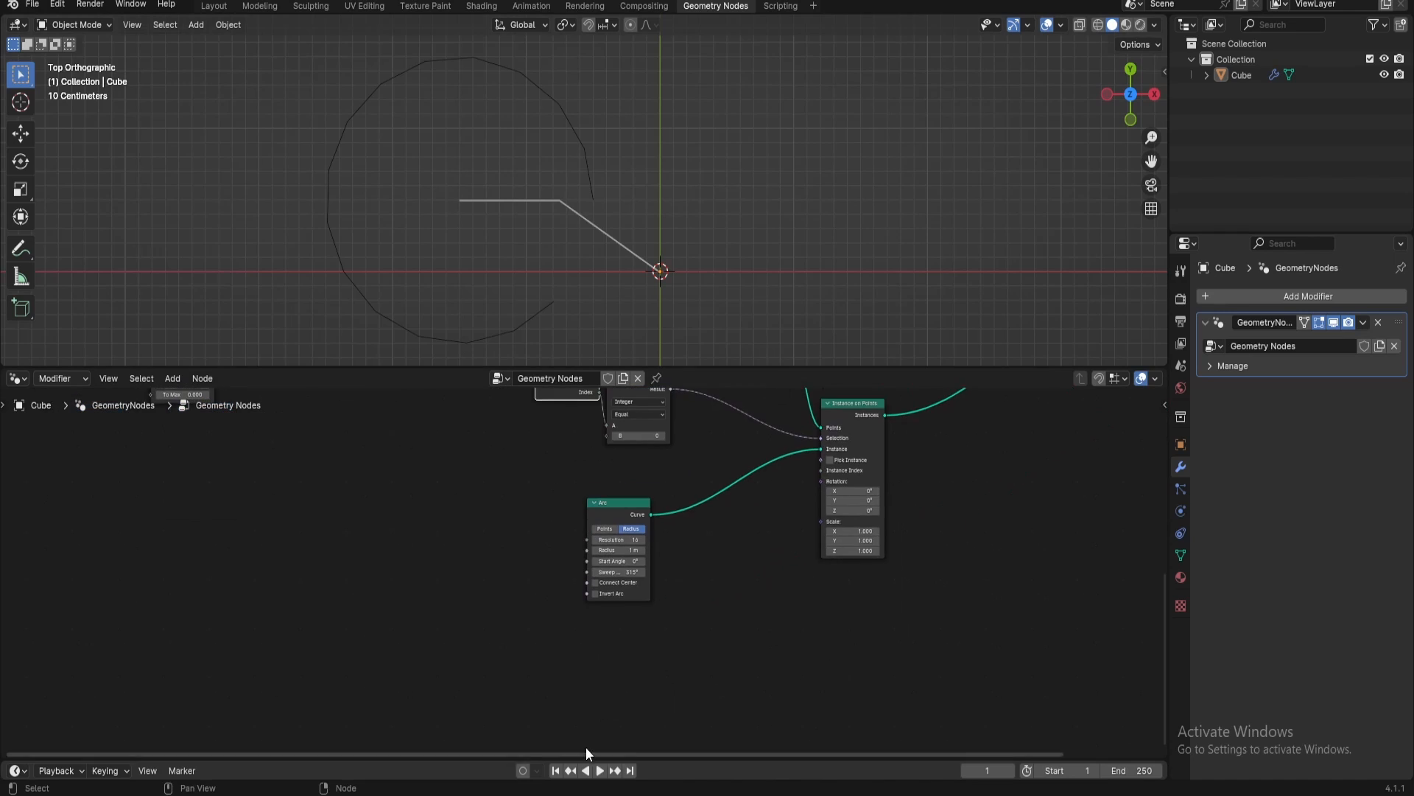
scroll(774, 634, up, 5)
click(643, 541)
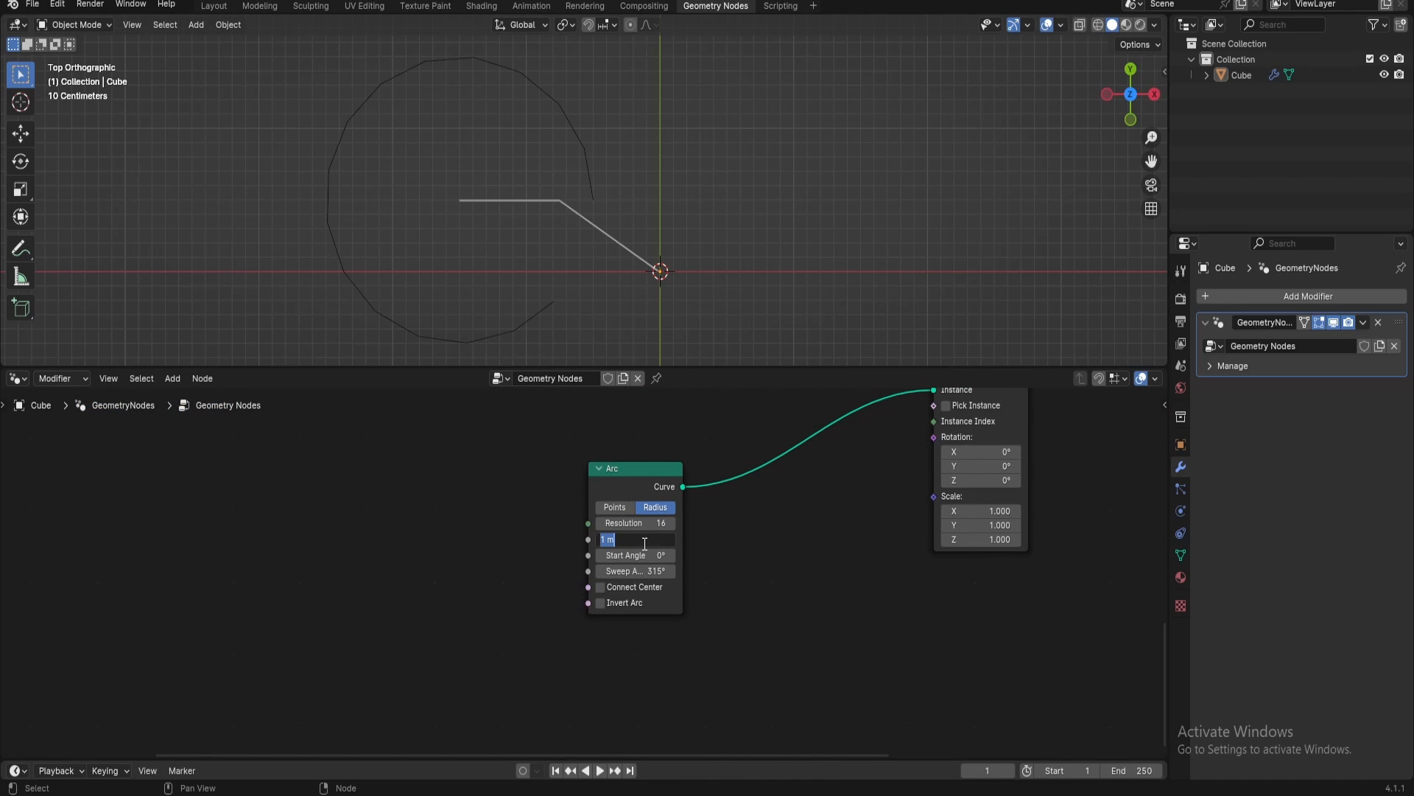
text(0.43)
key(Return)
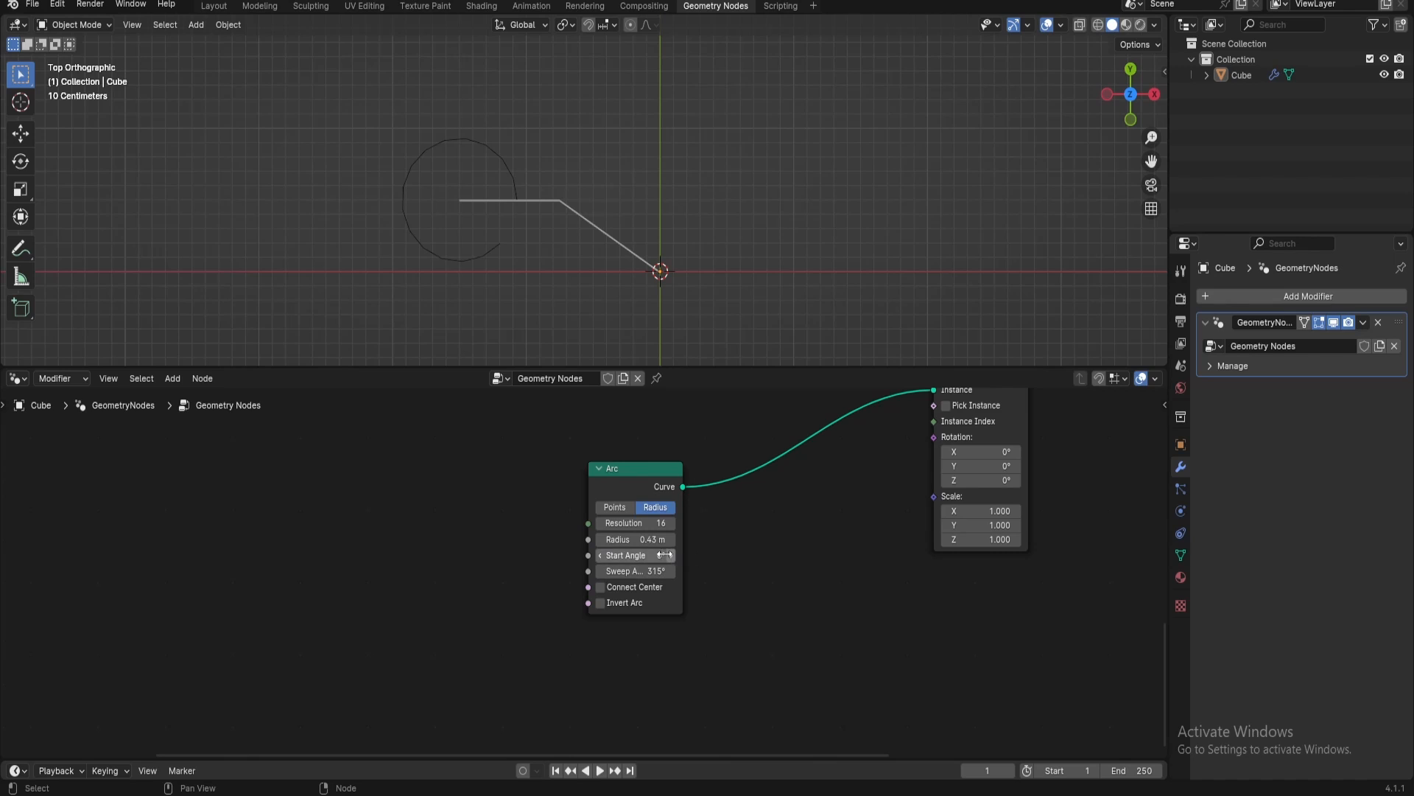
Set the Arc node's sweep angle to 180° and its start angle to -112°
mouse_move(627, 557)
mouse_down()
mouse_move(570, 556)
mouse_move(625, 571)
mouse_up()
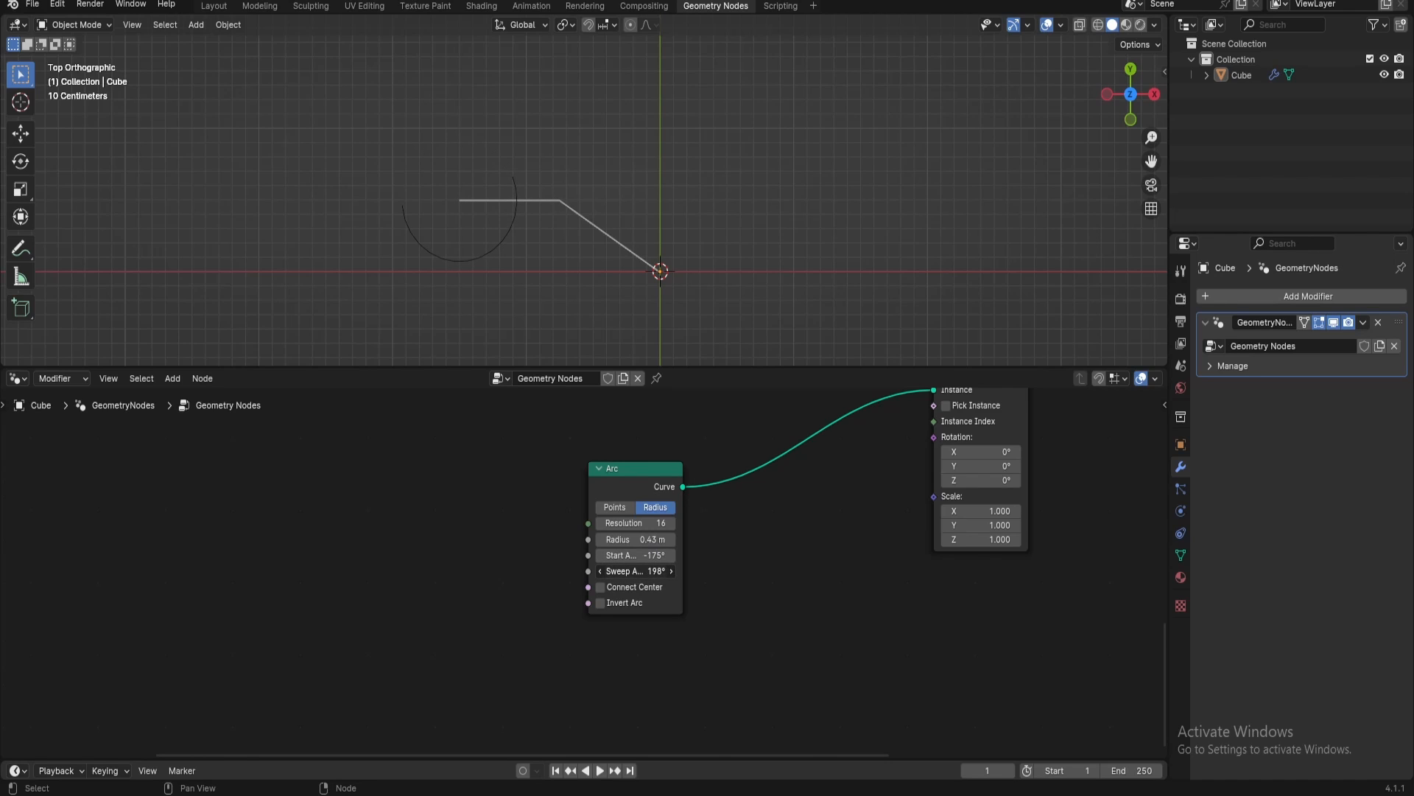
click(635, 571)
text(1)
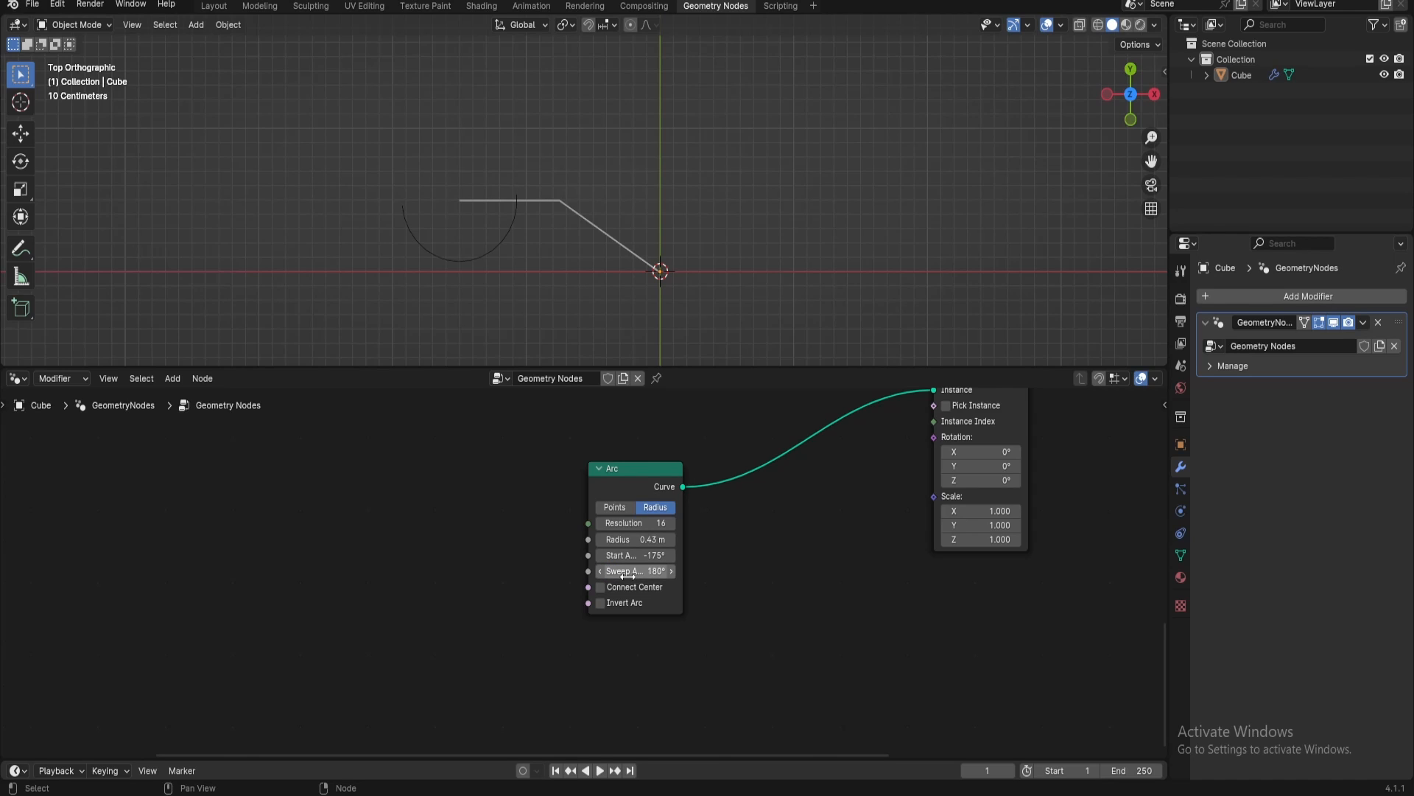
drag(622, 554, 665, 555)
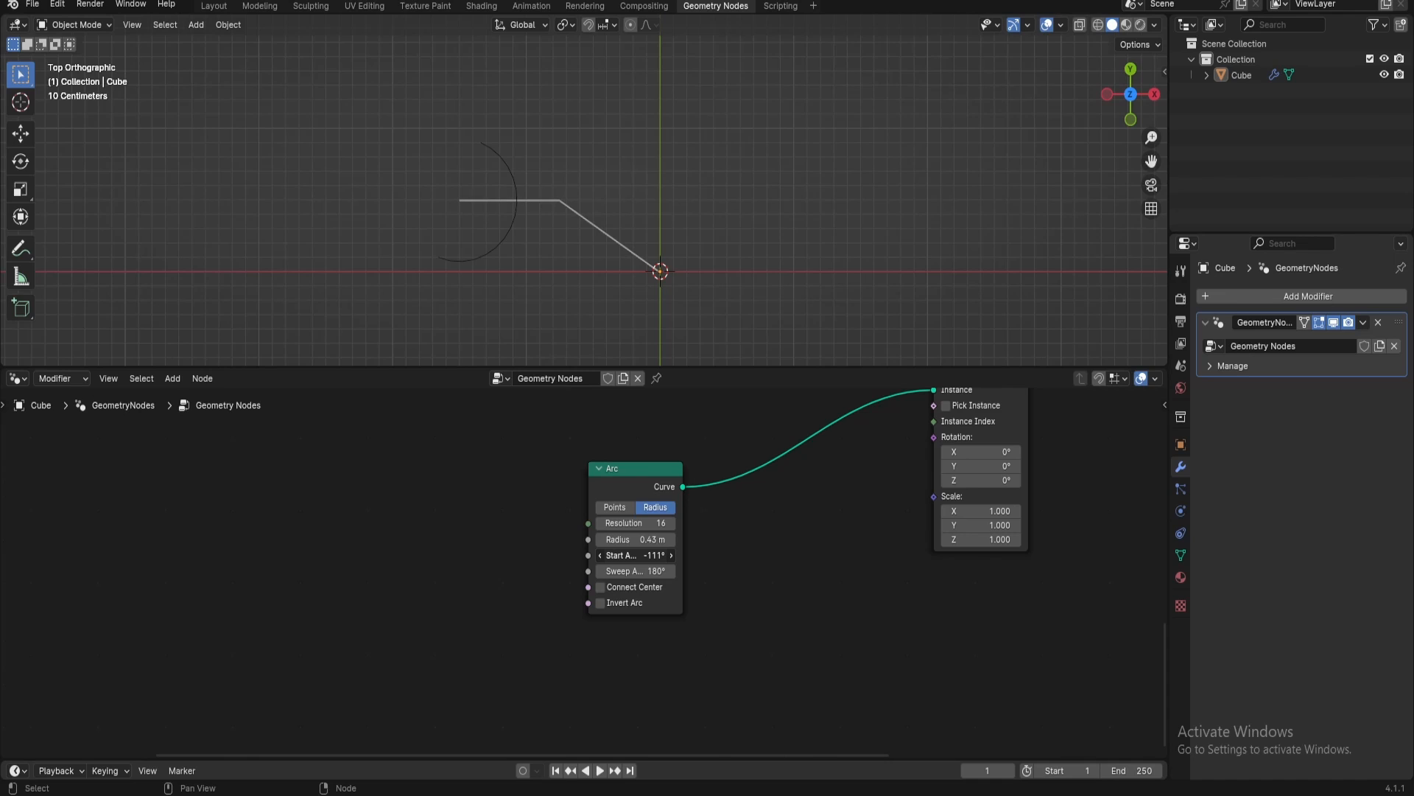
Move the Arc node away and insert a Curve to Mesh node between it and Instance on Points
scroll(779, 585, down, 2)
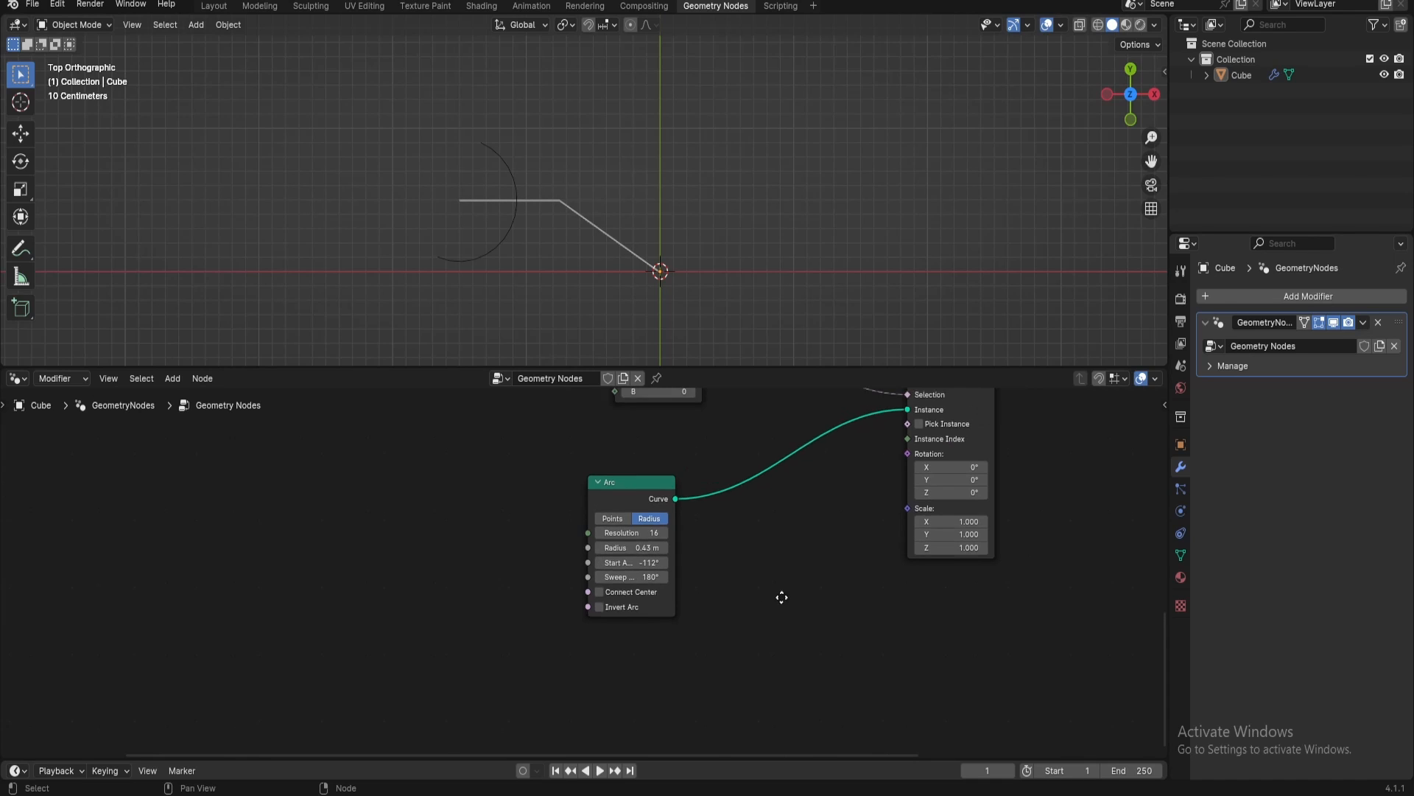
drag(672, 530, 404, 531)
key(shift+a)
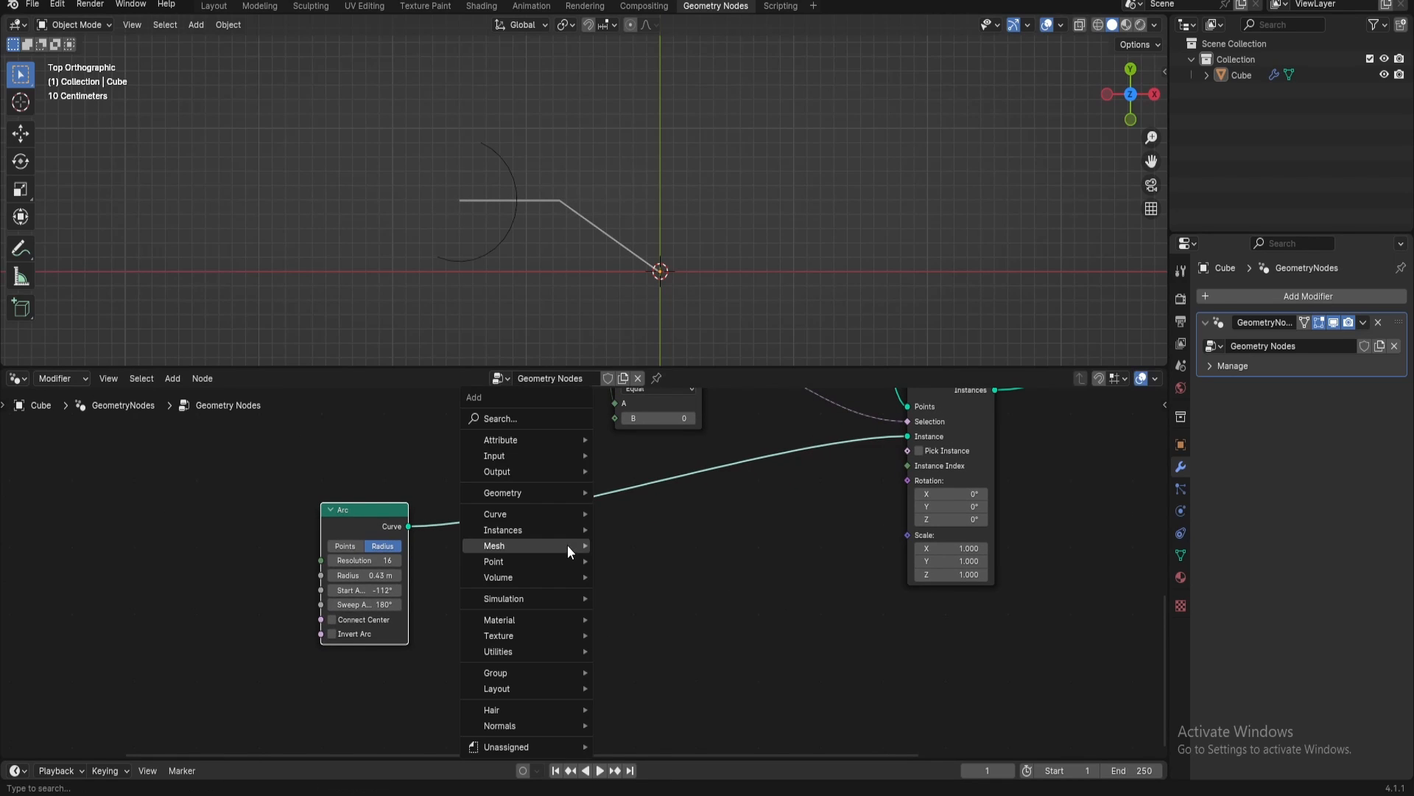
mouse_move(567, 545)
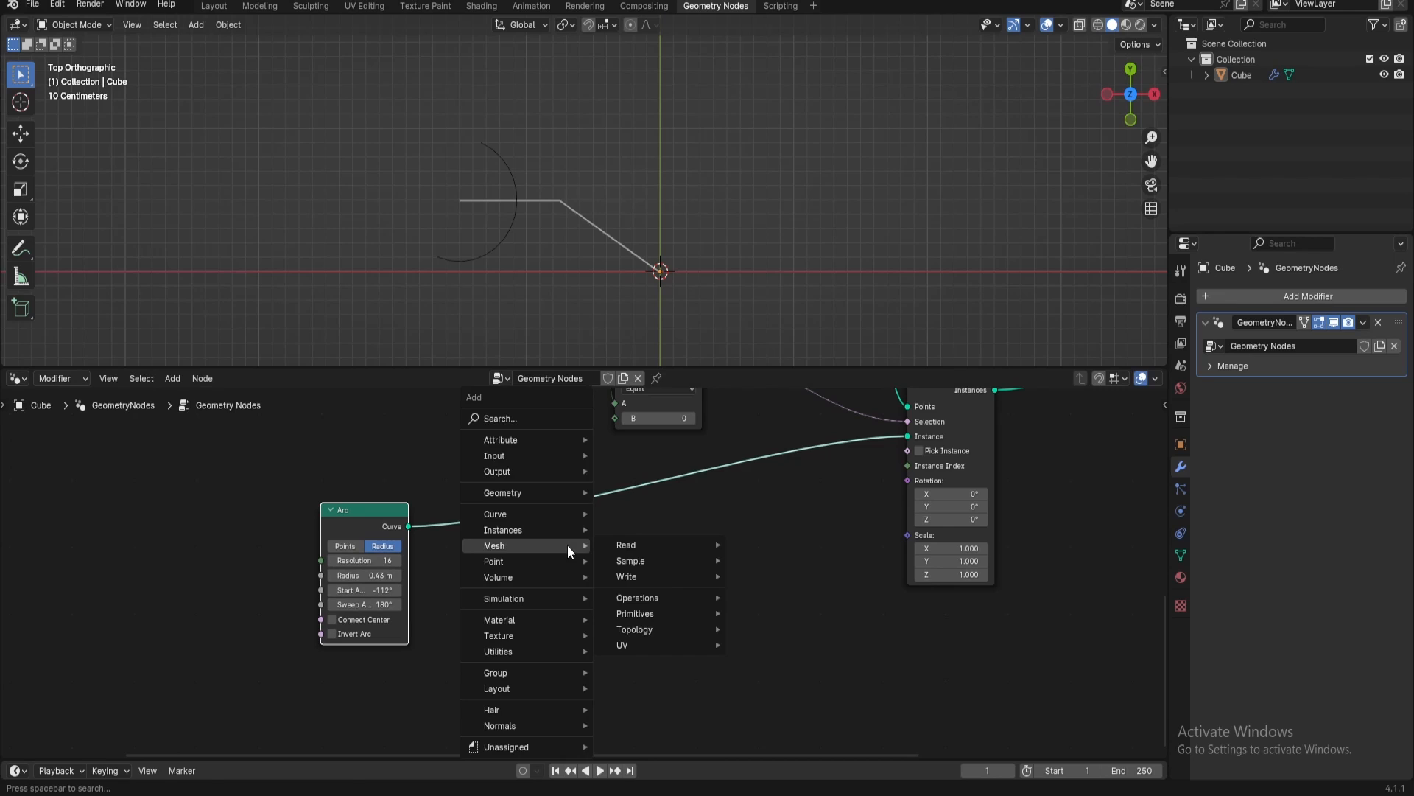
text(curve to mesh)
key(Return)
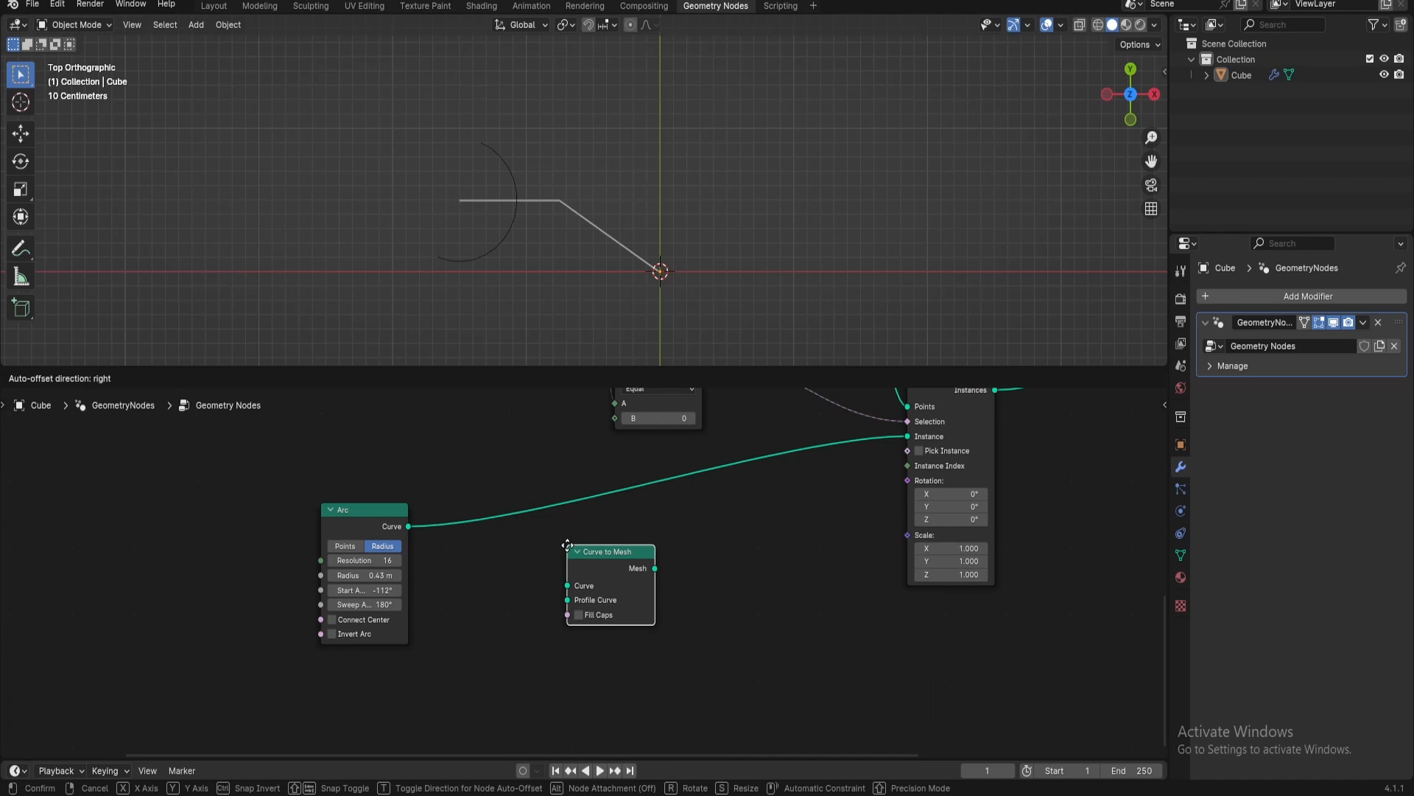
click(632, 476)
Add a Curve Line node feeding the Profile Curve input of the arc's Curve to Mesh node
drag(630, 530, 577, 589)
text(curve line)
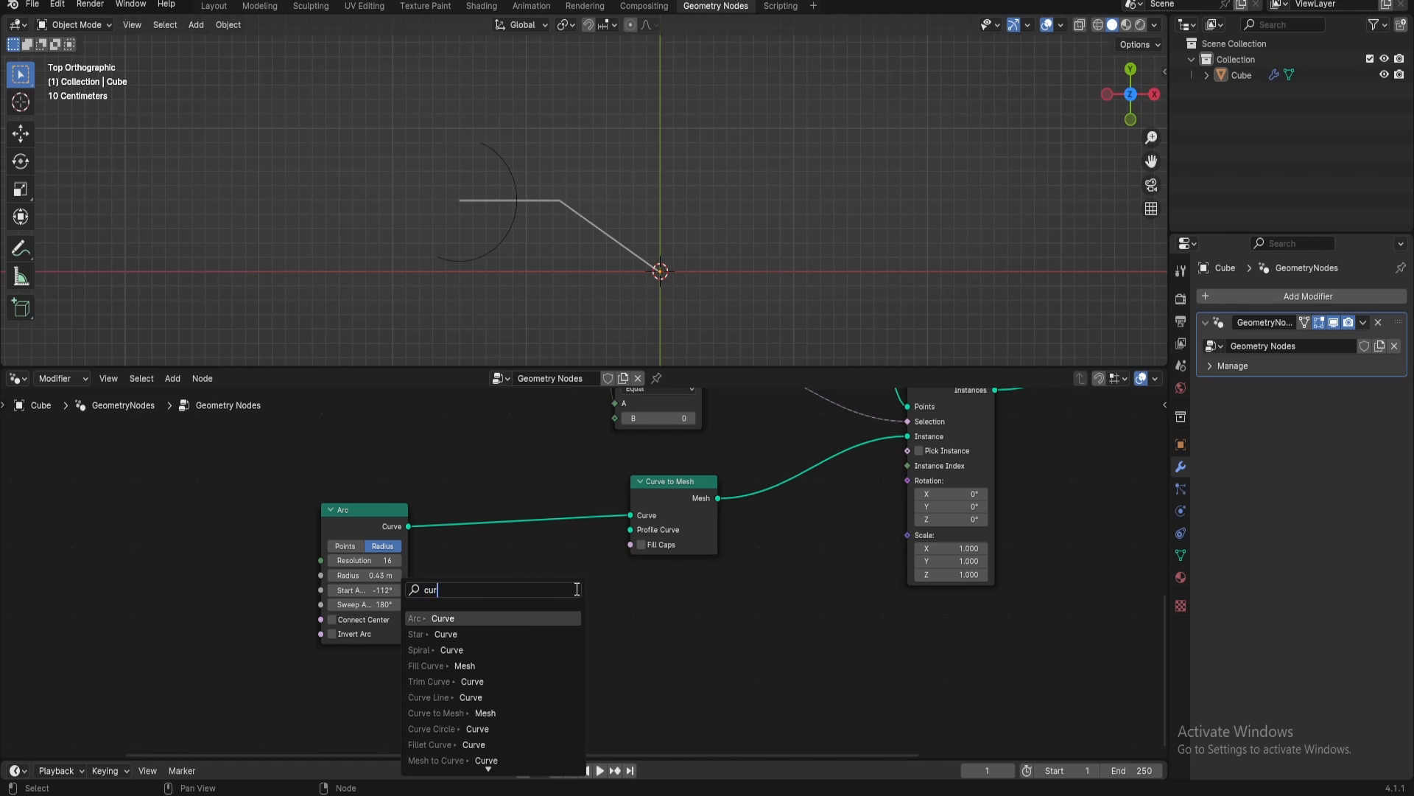
key(Return)
click(557, 579)
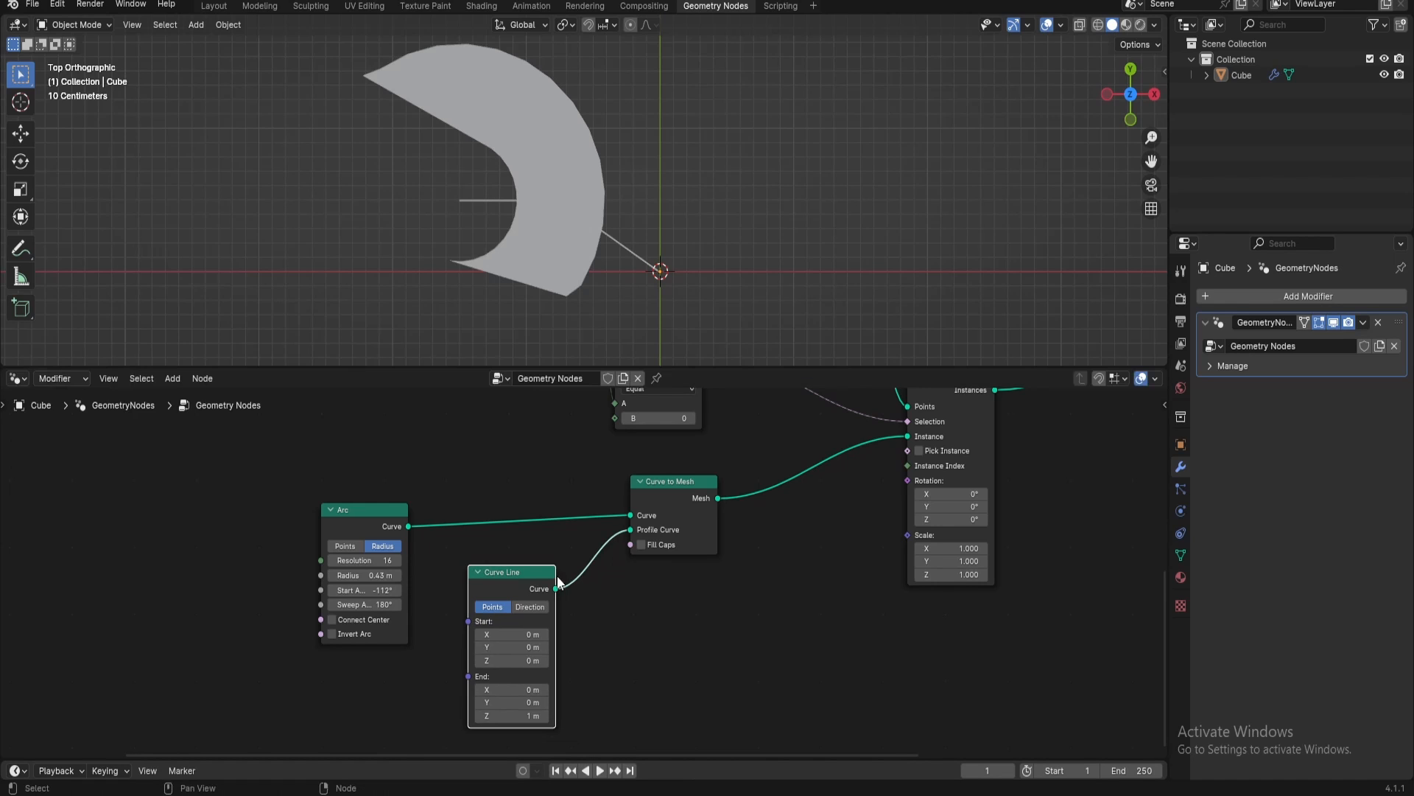
Set the new Curve Line's End Z to 0 m and Start X to 0.01 m
click(525, 716)
text(0)
key(Return)
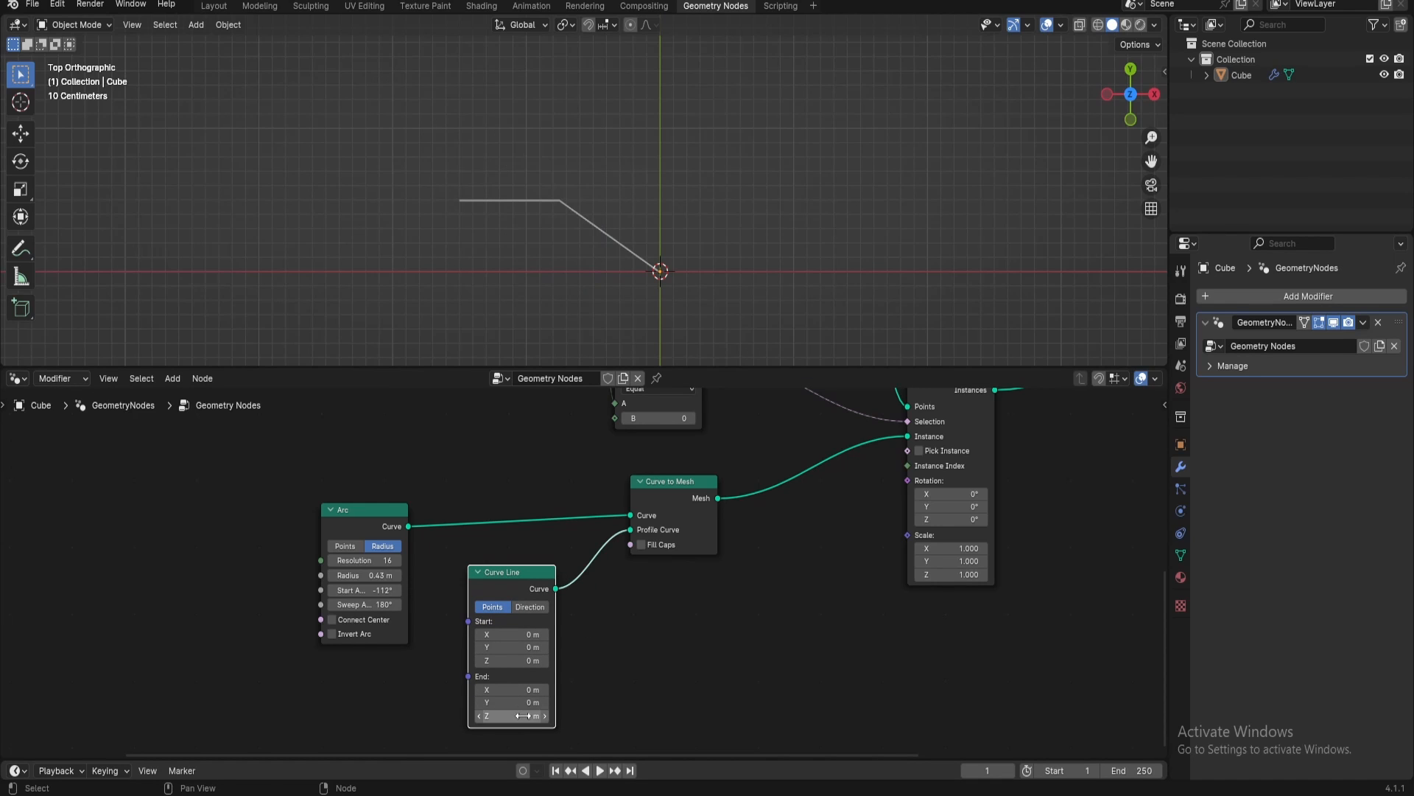
click(527, 634)
text(0.01)
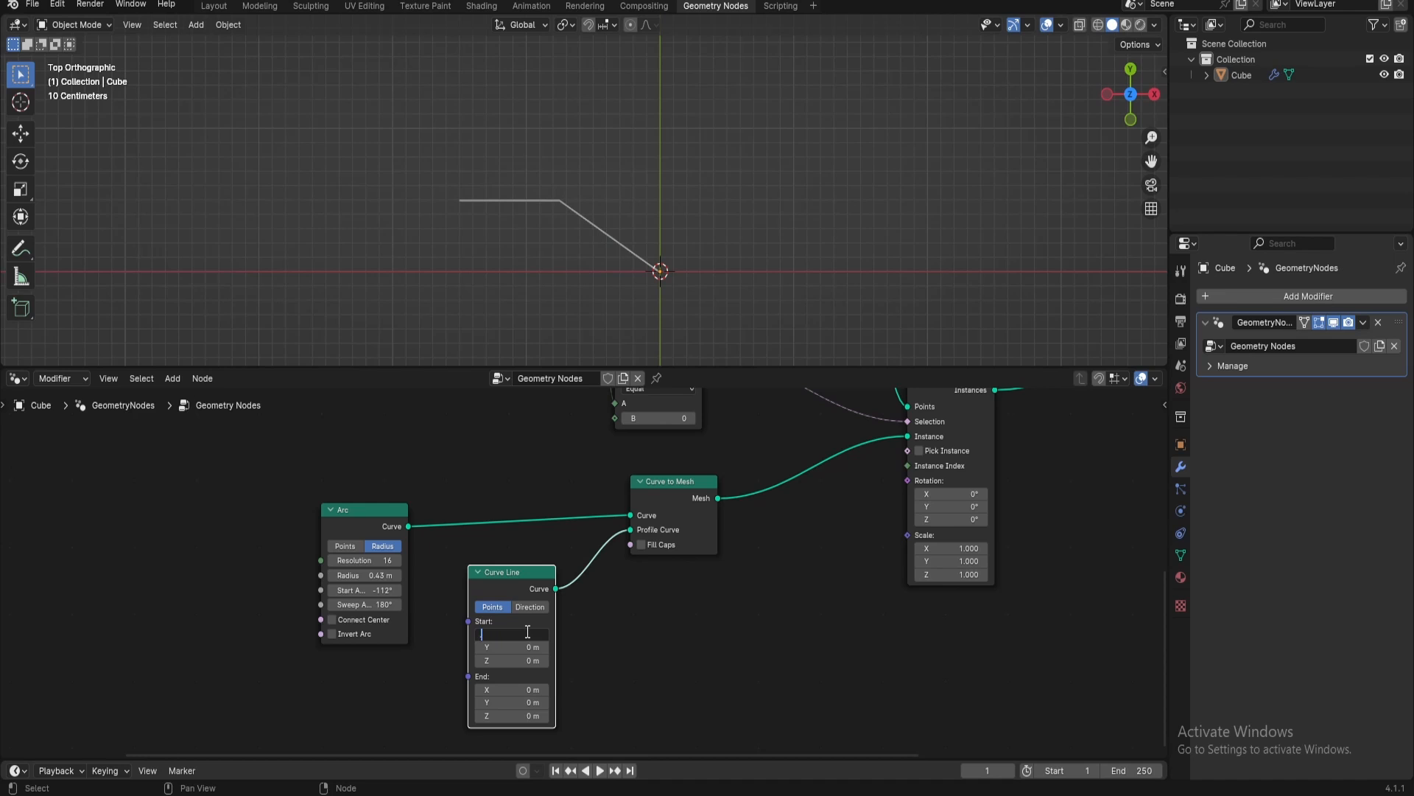
key(Return)
Shift Curve Line and Curve to Mesh toward Arc, and insert a Transform Geometry node between Curve to Mesh and Instance on Points
drag(526, 590, 489, 575)
drag(652, 487, 580, 493)
key(shift+a)
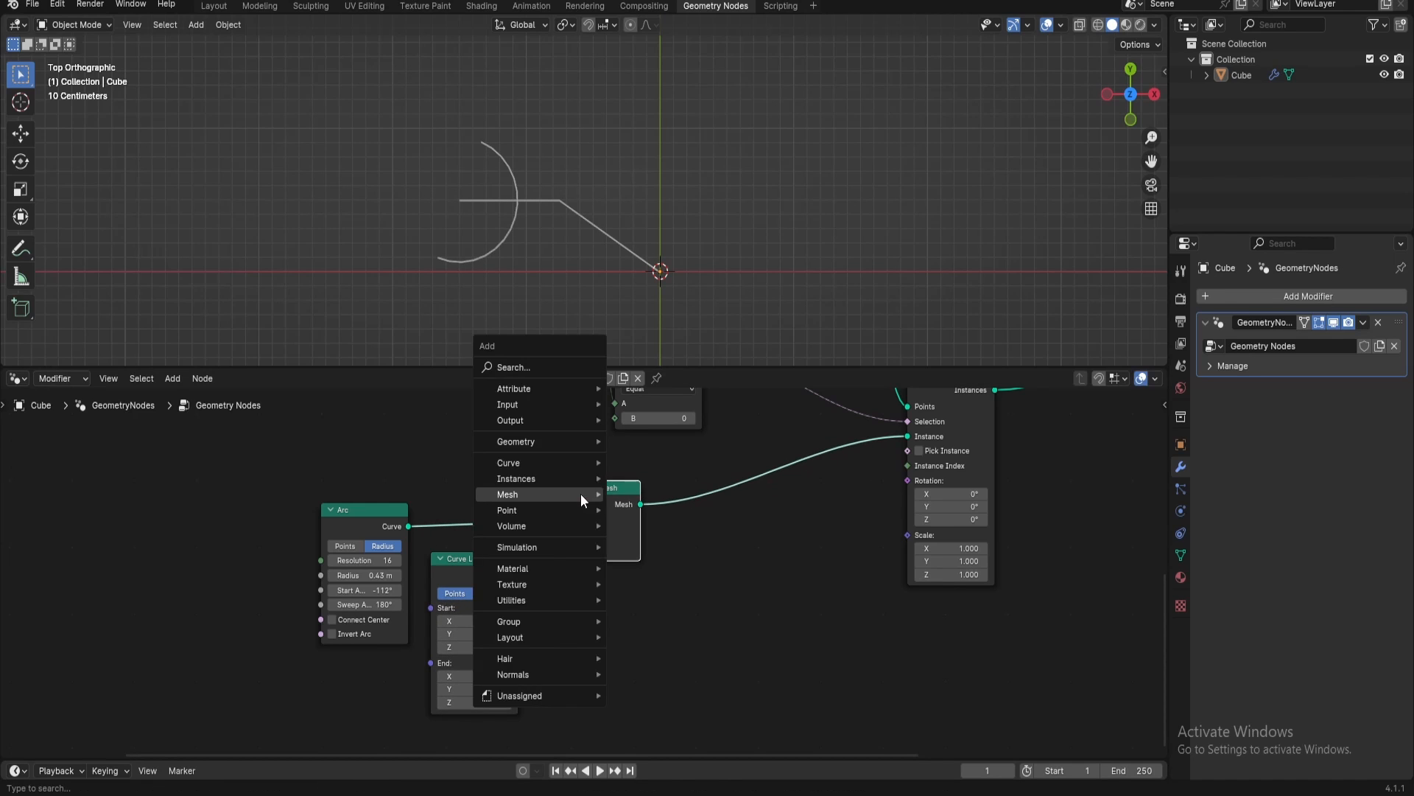
text(a)
key(BackSpace)
text(tra)
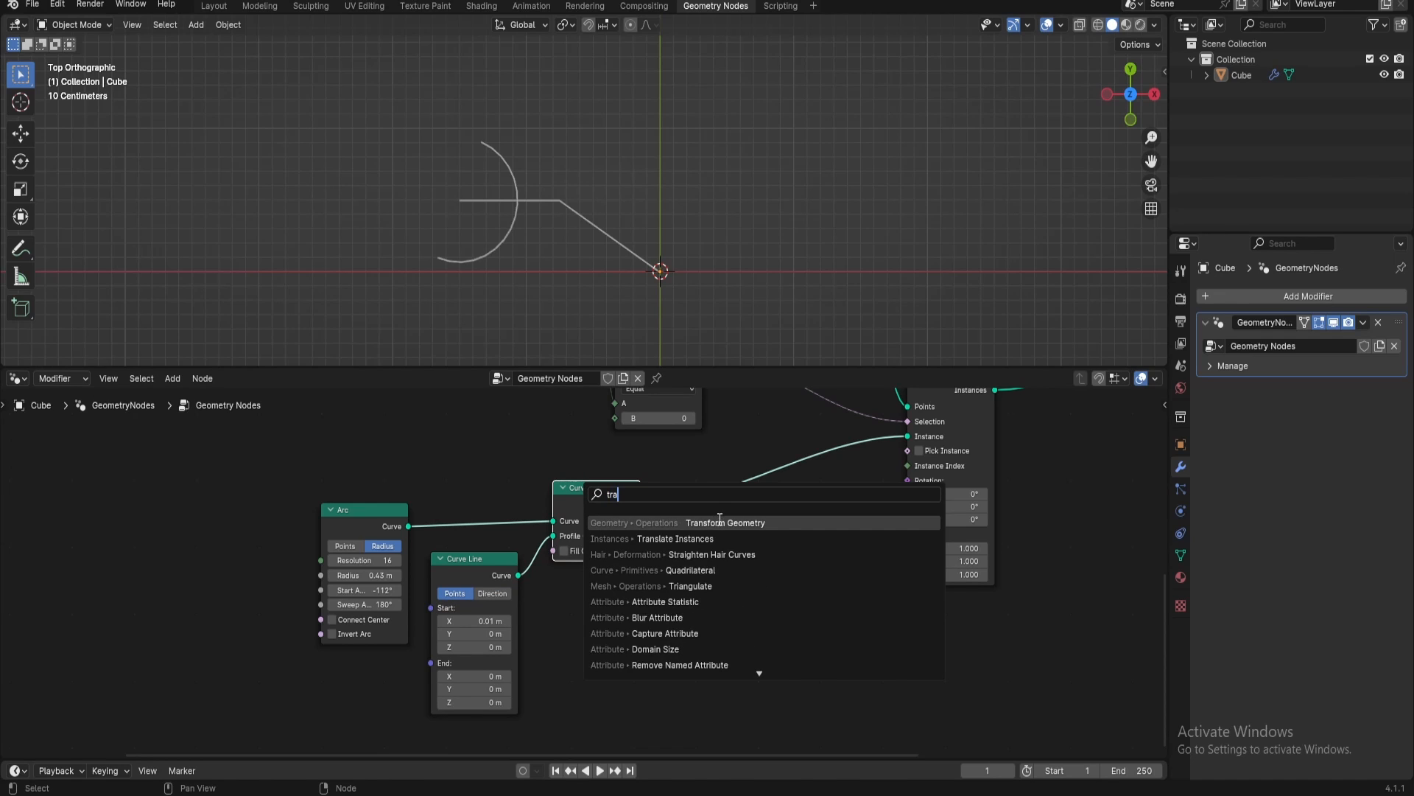
click(721, 519)
click(727, 463)
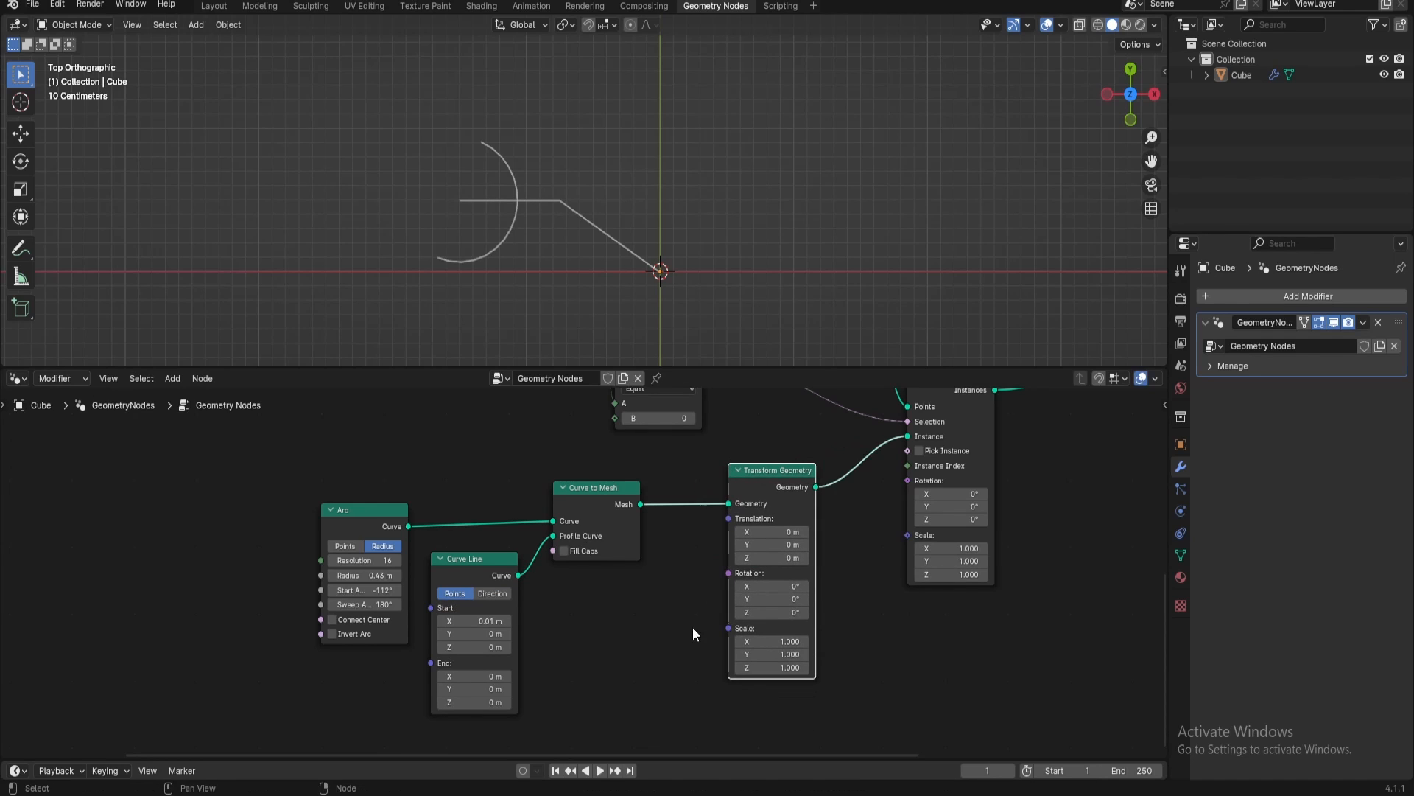
Set the Transform Geometry node's X translation to -0.43 m so the arc touches the line's end
middle_drag(693, 626, 701, 604)
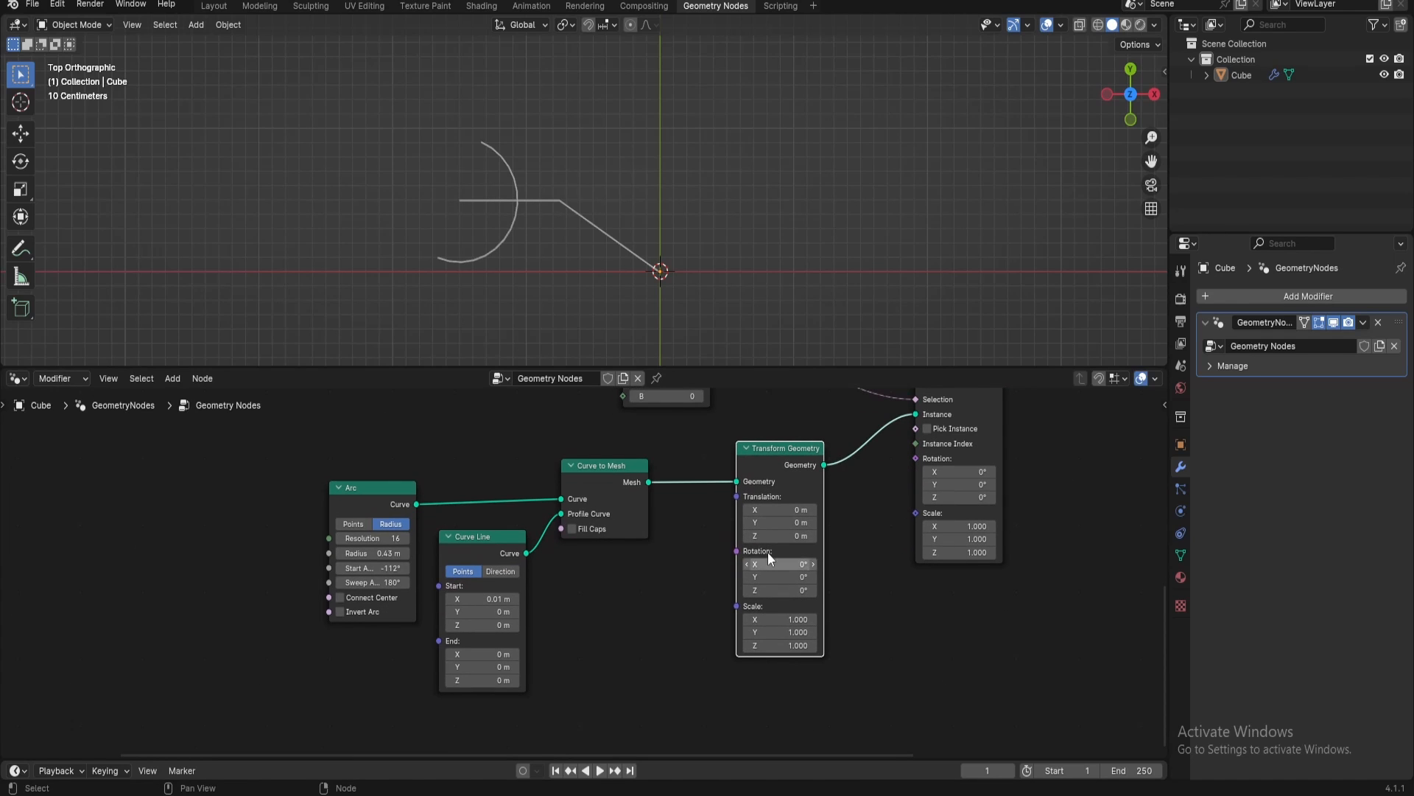
drag(788, 509, 744, 509)
click(785, 509)
text(-.43)
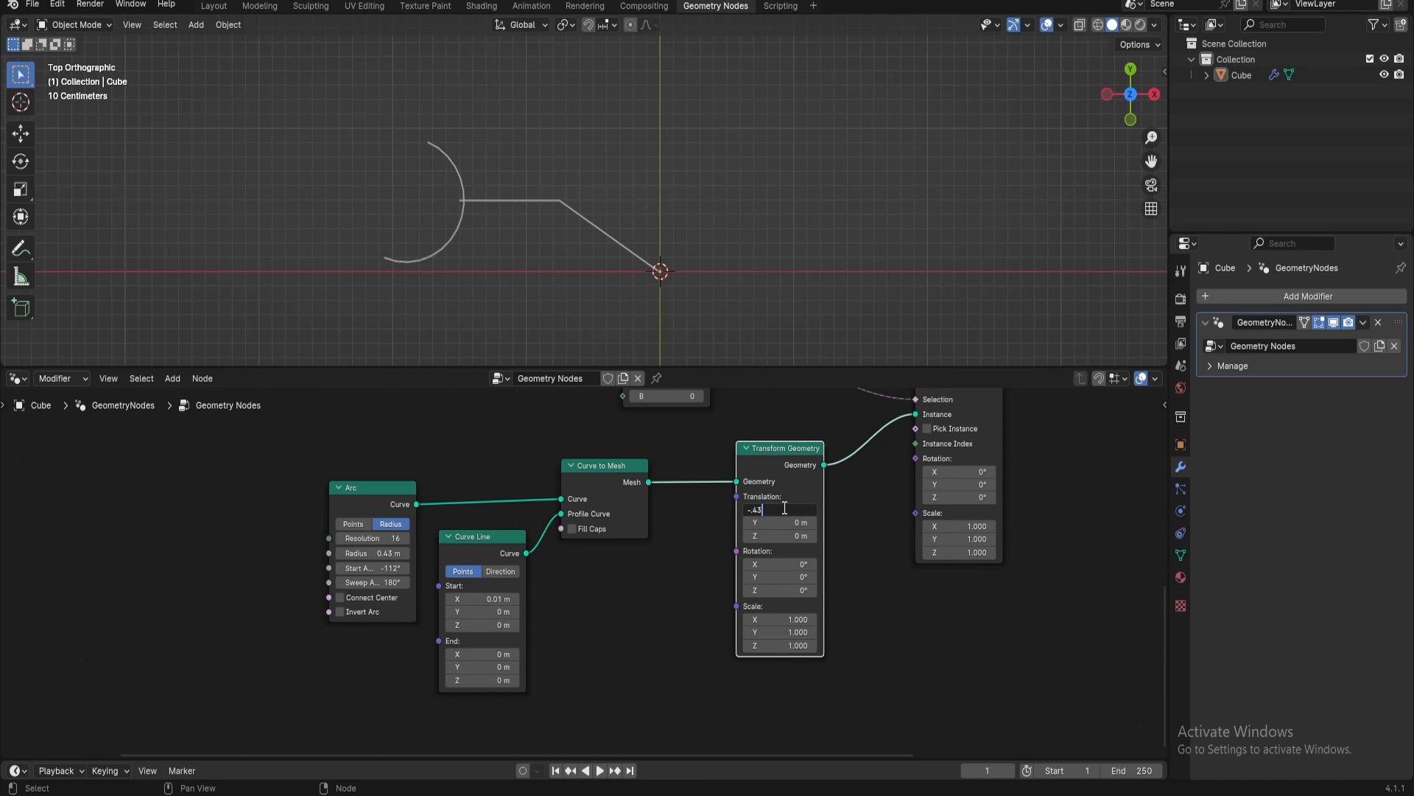
key(Return)
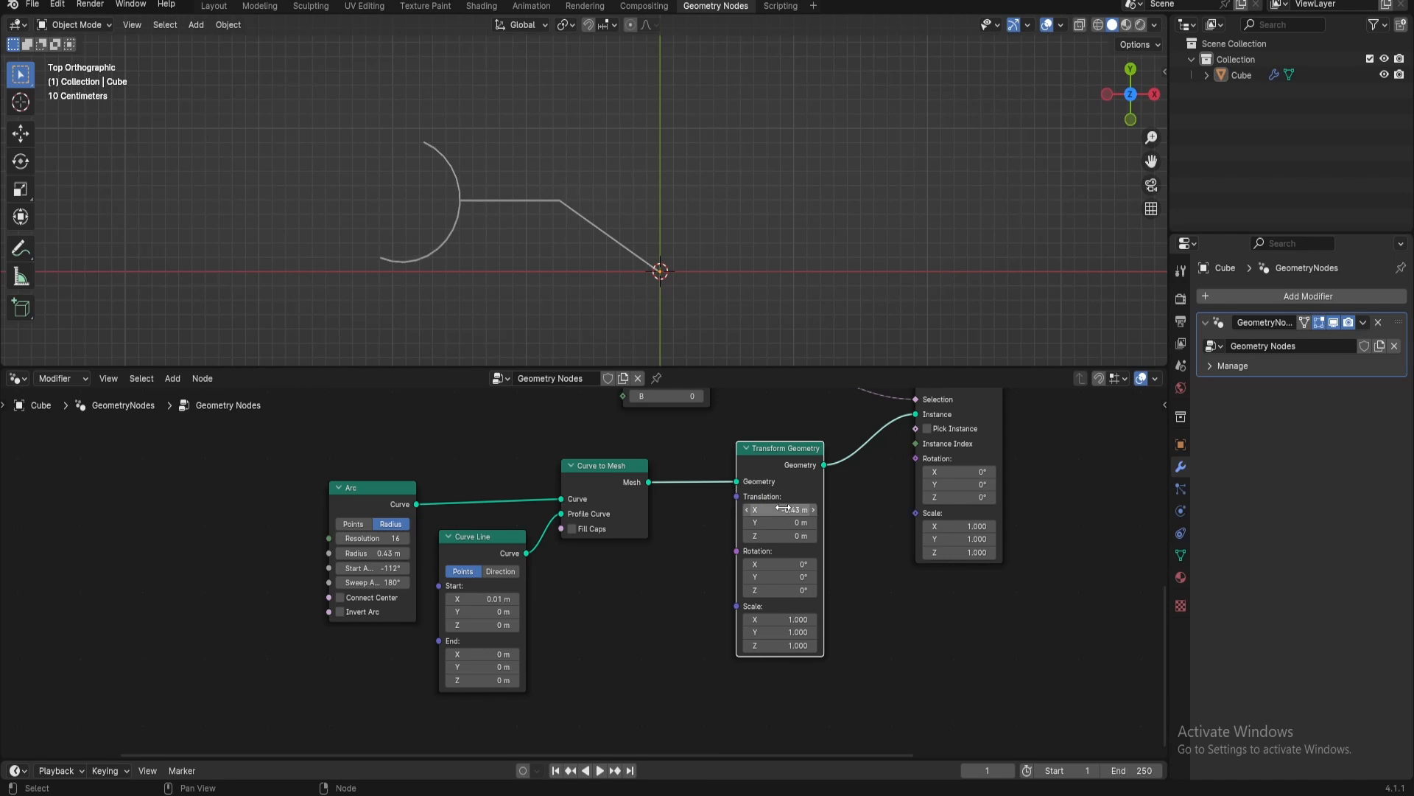
Set the Arc node's resolution to 64 for a smoother curve
scroll(413, 195, up, 5)
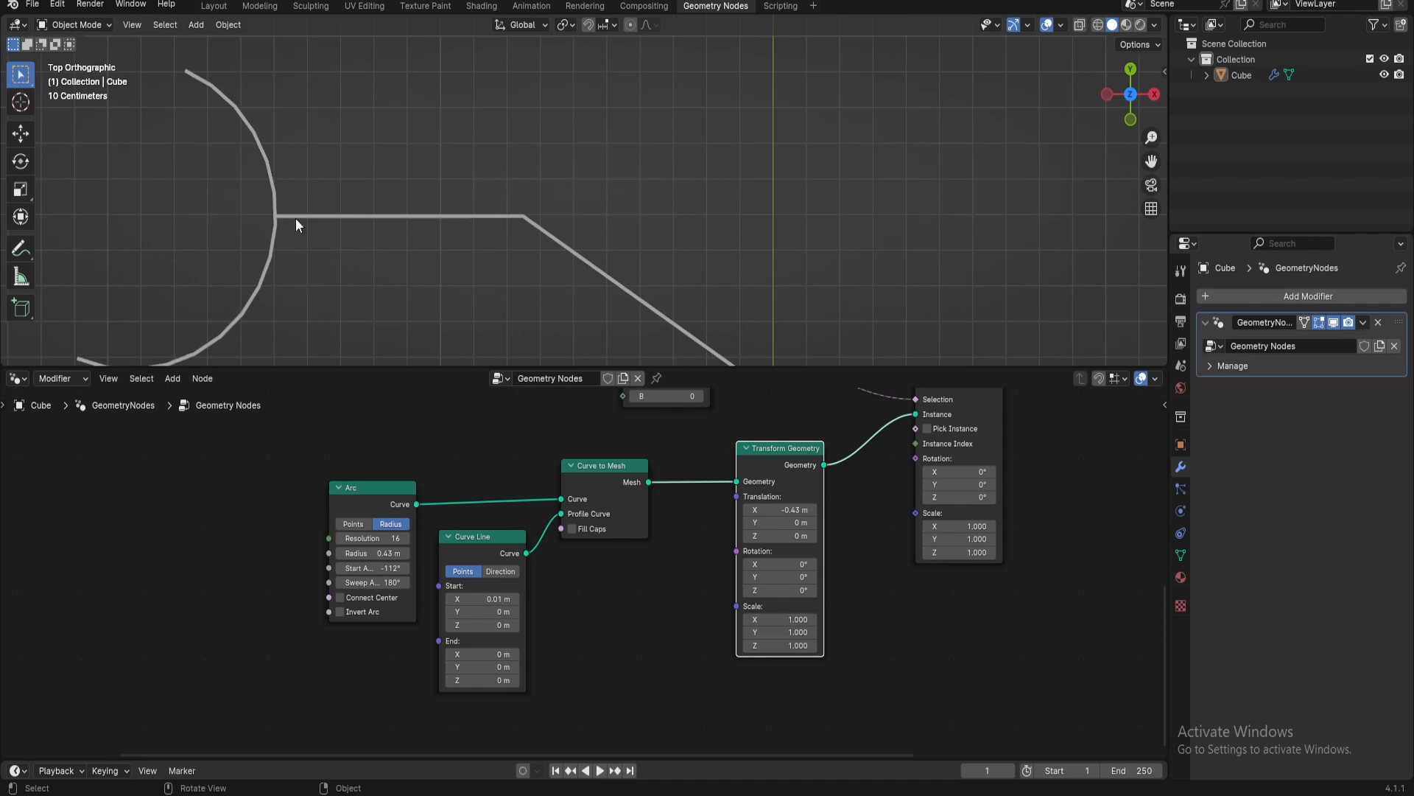
shift+middle_drag(316, 279, 443, 248)
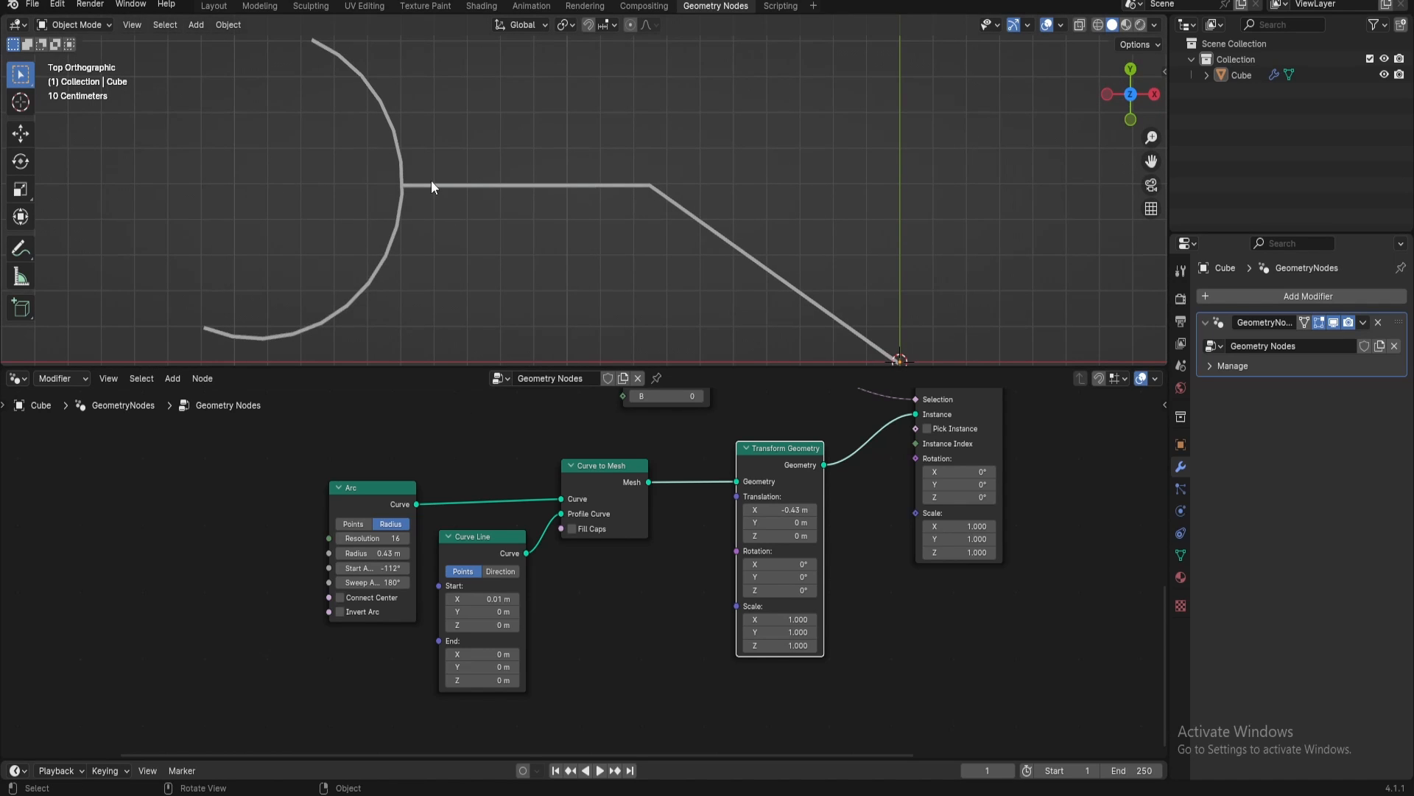
middle_drag(366, 542, 500, 527)
double_click(501, 527)
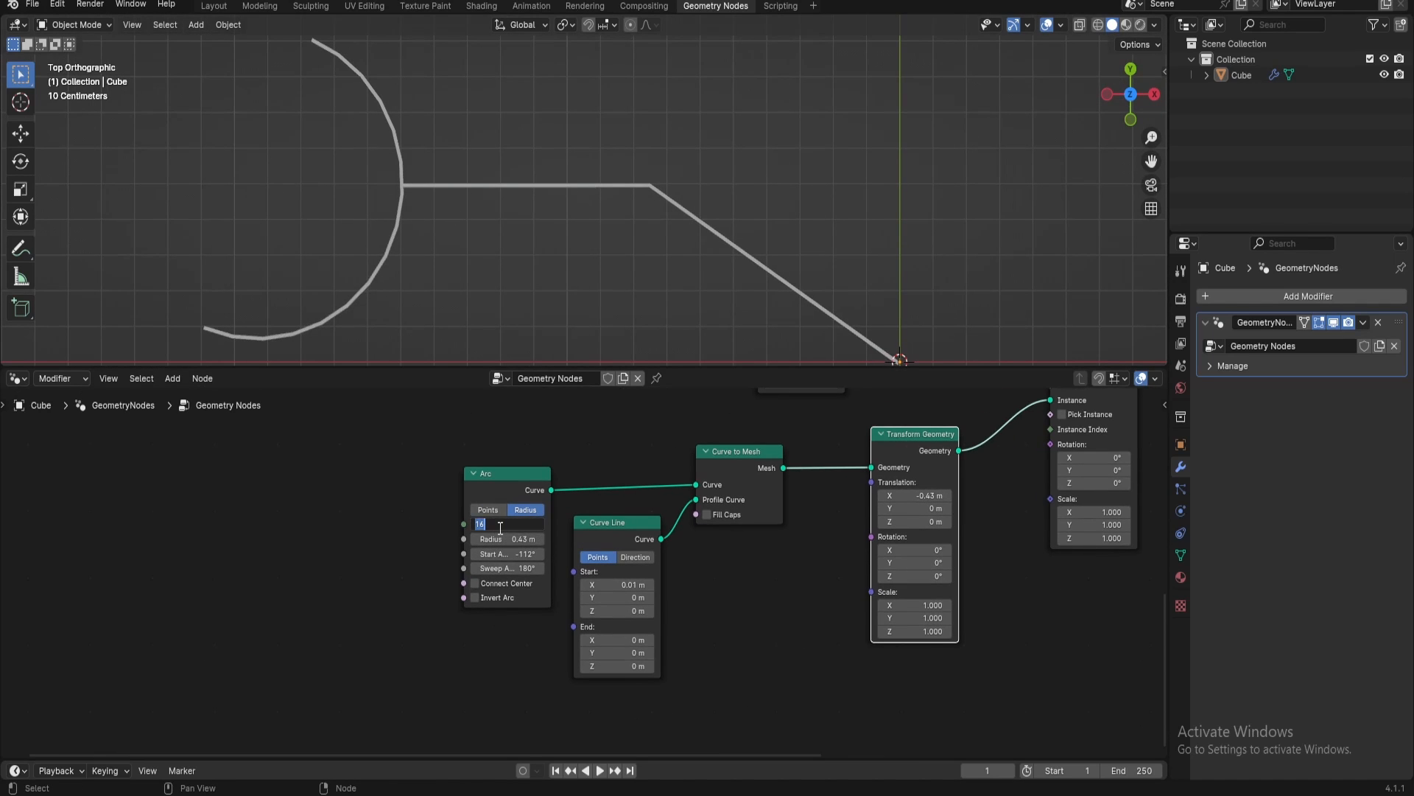
key(Return)
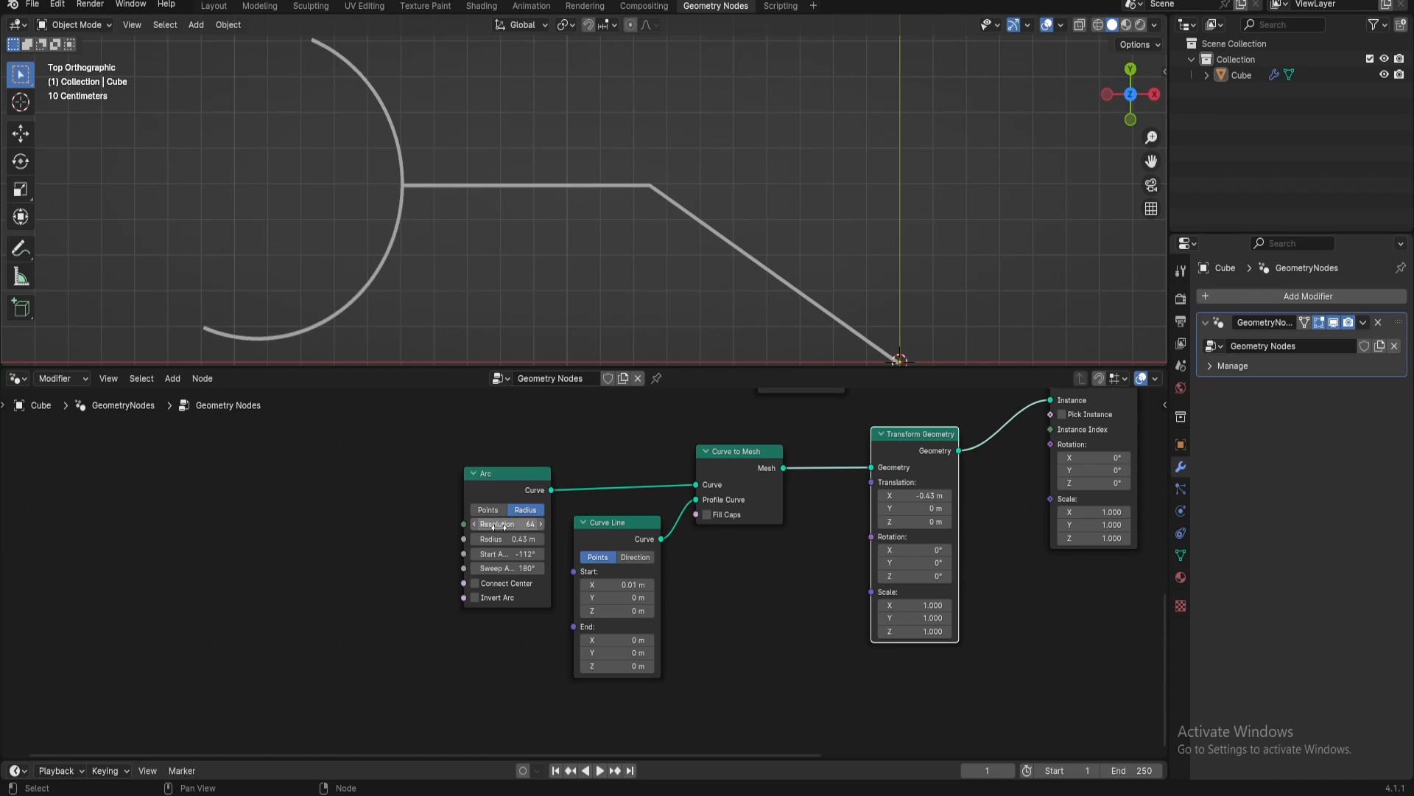
Examine the callout with its arc and the Animation Controller part of the node tree
scroll(379, 187, down, 3)
scroll(408, 216, down, 1)
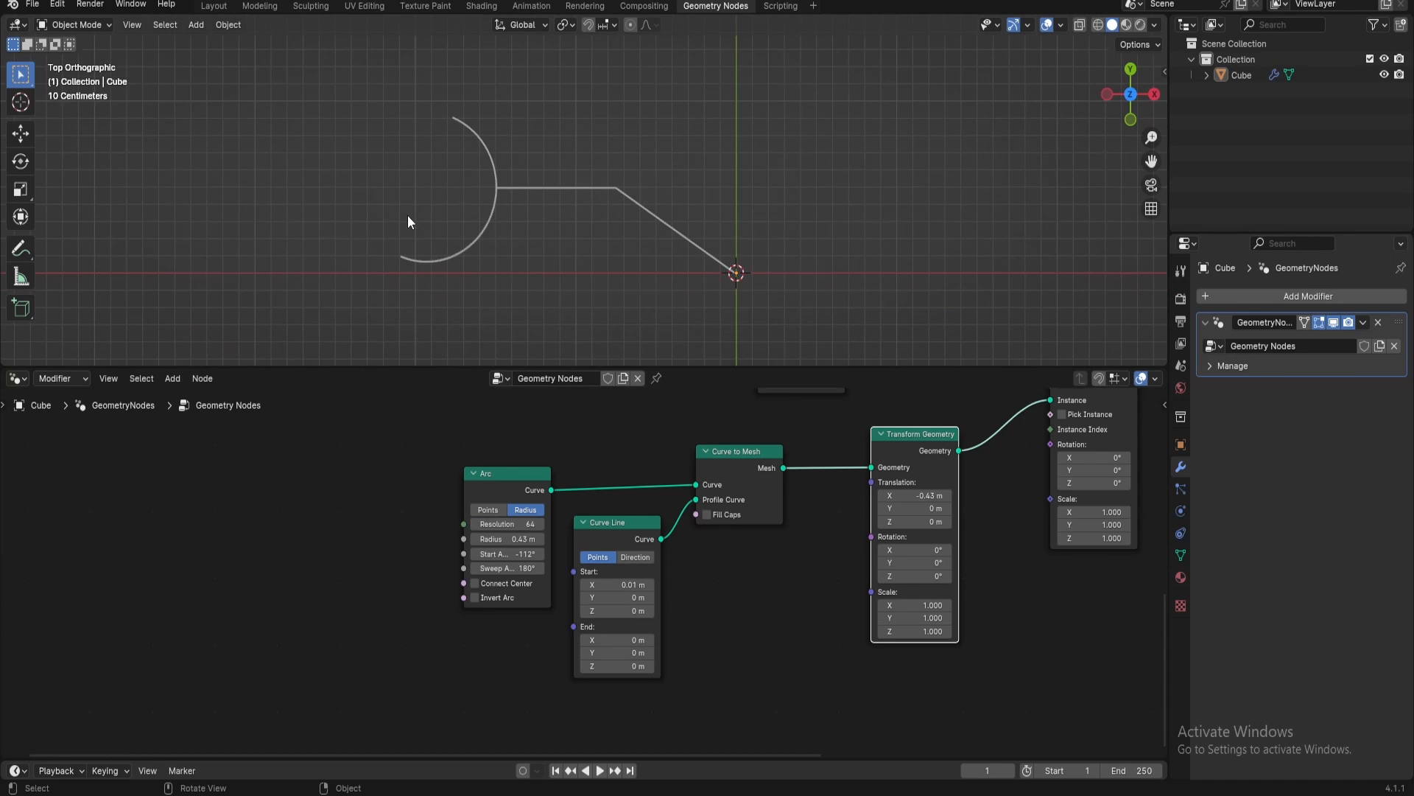
middle_drag(718, 592, 799, 705)
scroll(582, 574, down, 2)
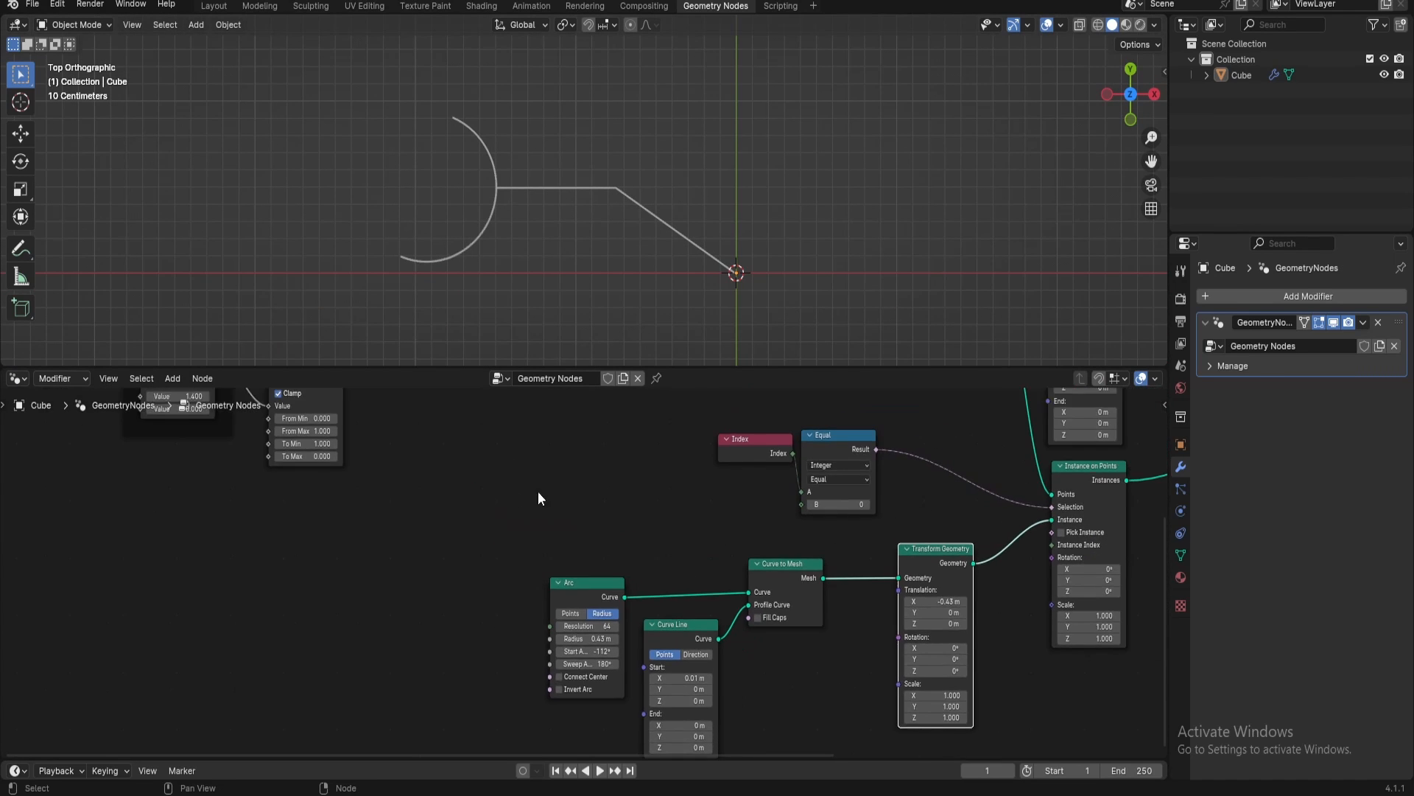
middle_drag(389, 451, 609, 576)
drag(305, 409, 546, 568)
drag(519, 476, 321, 468)
click(578, 565)
middle_drag(568, 538, 582, 361)
scroll(668, 467, up, 4)
middle_drag(870, 551, 655, 539)
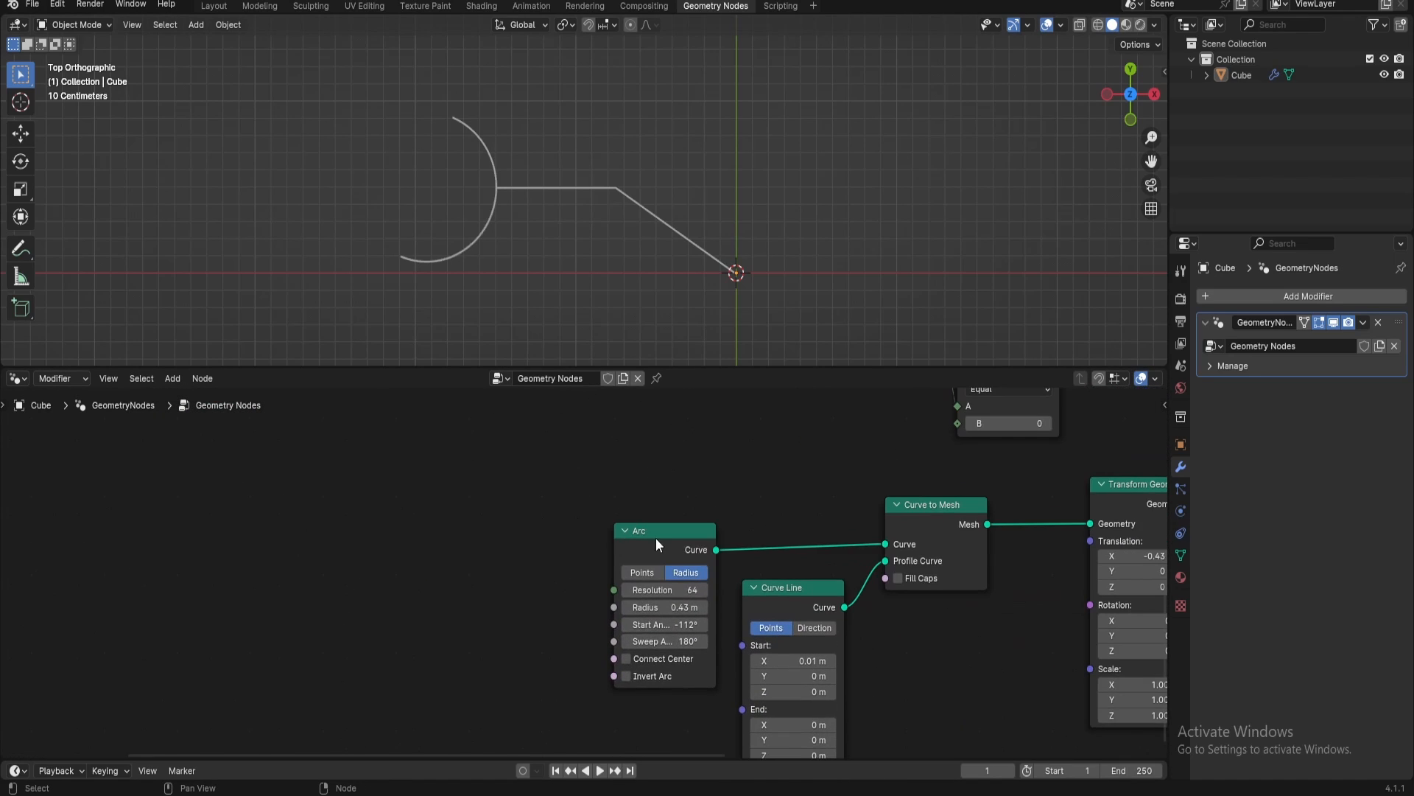
Move Arc and Curve Line to make room, and insert a Trim Curve node between Arc and Curve to Mesh
drag(648, 533, 473, 532)
drag(771, 594, 746, 631)
drag(495, 547, 494, 526)
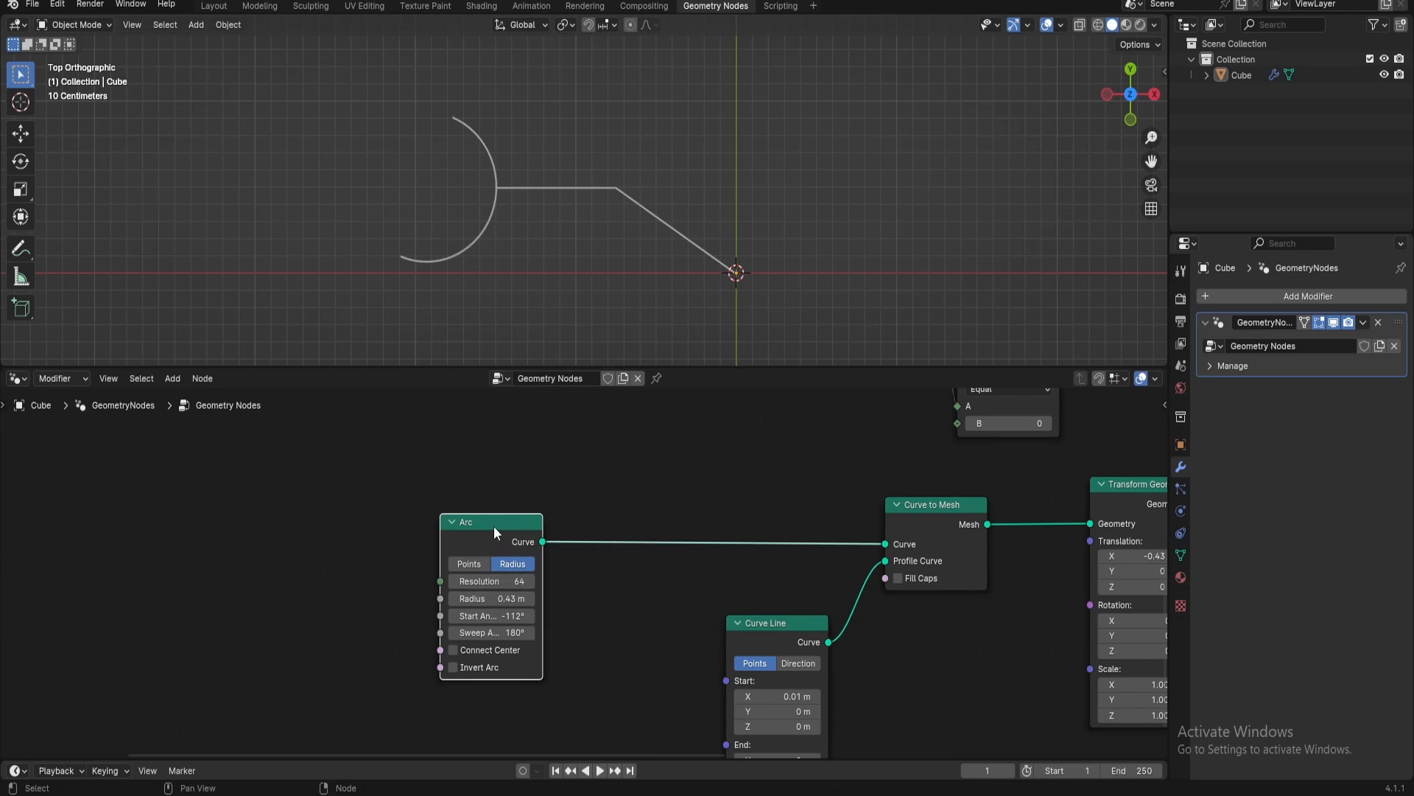
key(shift+a)
text(trim)
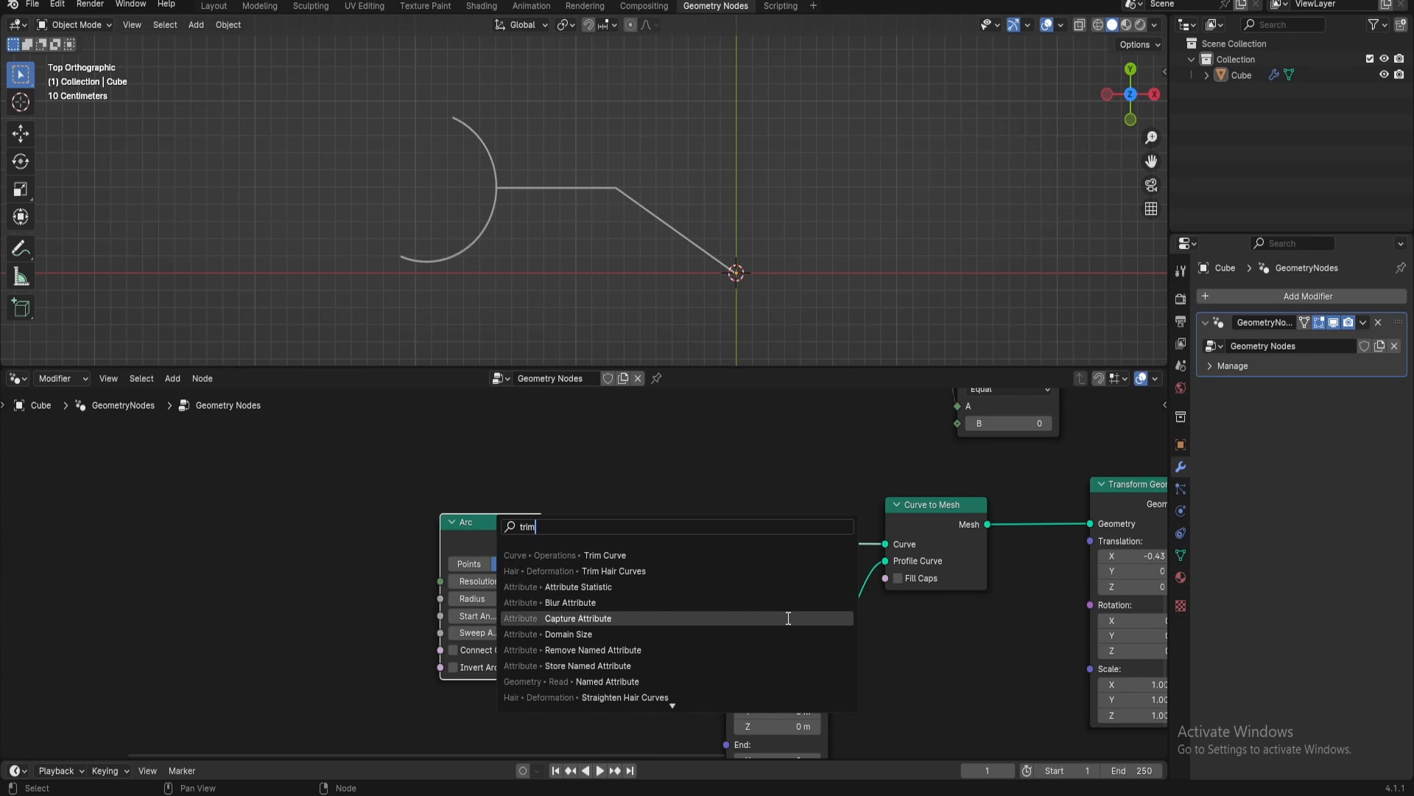
click(609, 555)
click(661, 588)
mouse_move(669, 589)
mouse_down()
mouse_move(729, 590)
mouse_move(567, 594)
mouse_move(652, 594)
mouse_up()
drag(597, 477, 660, 493)
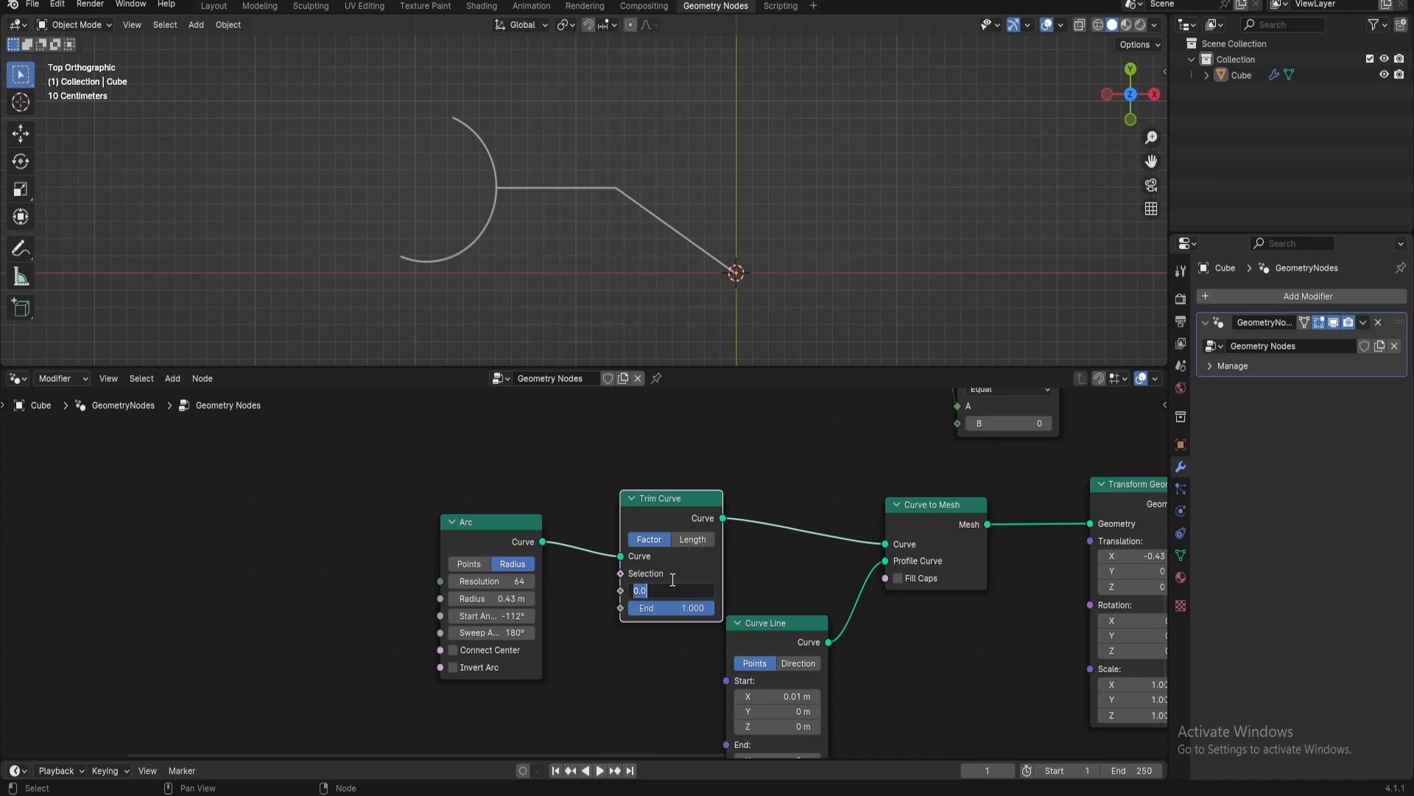
Set both Start and End of the arc's Trim Curve node to 0.5
text(0.5)
key(Return)
click(664, 605)
text(0.5)
key(Return)
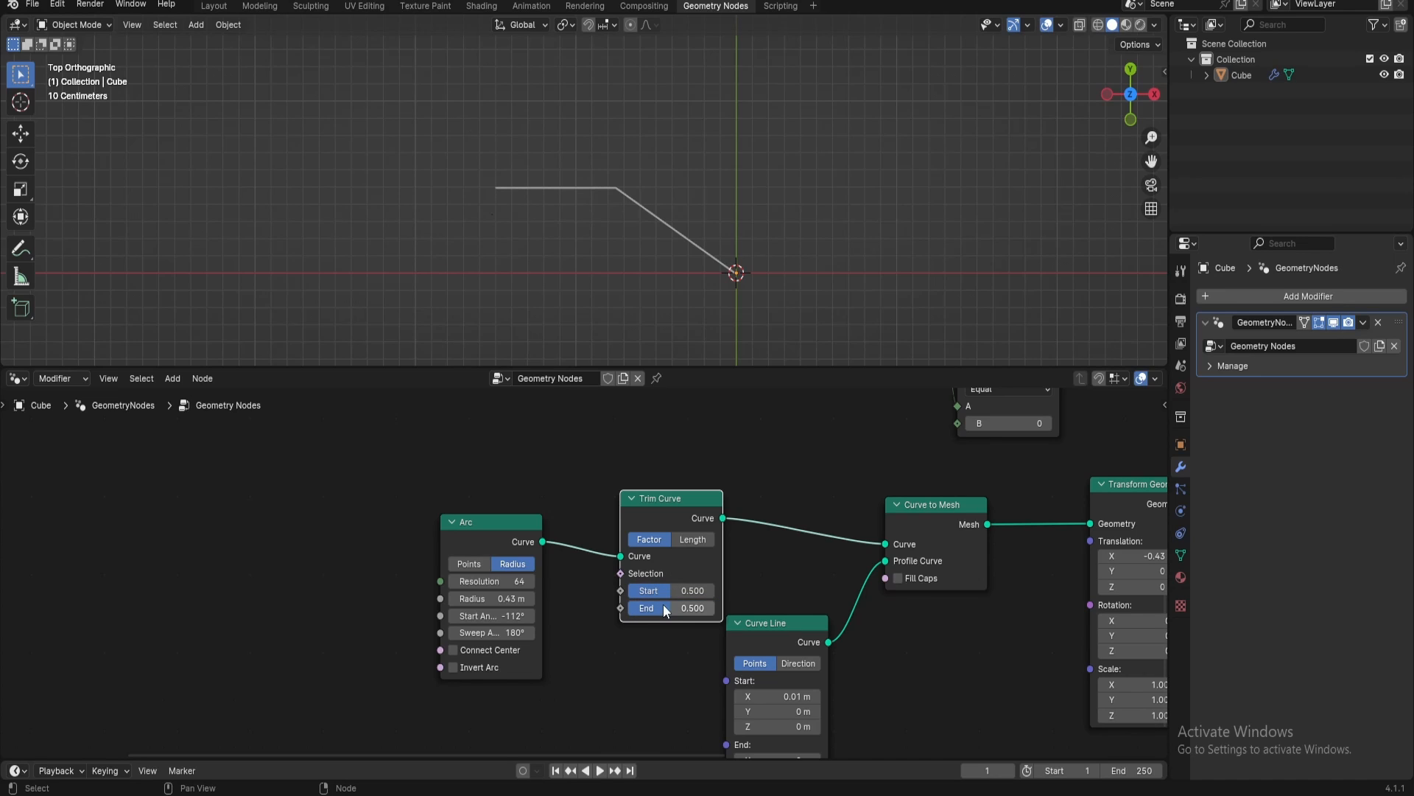
Move the Arc node out of the way and add a Map Range node feeding the Trim Curve's Start
drag(499, 538, 494, 427)
middle_drag(459, 603, 614, 633)
drag(772, 611, 402, 544)
text(map r)
key(Return)
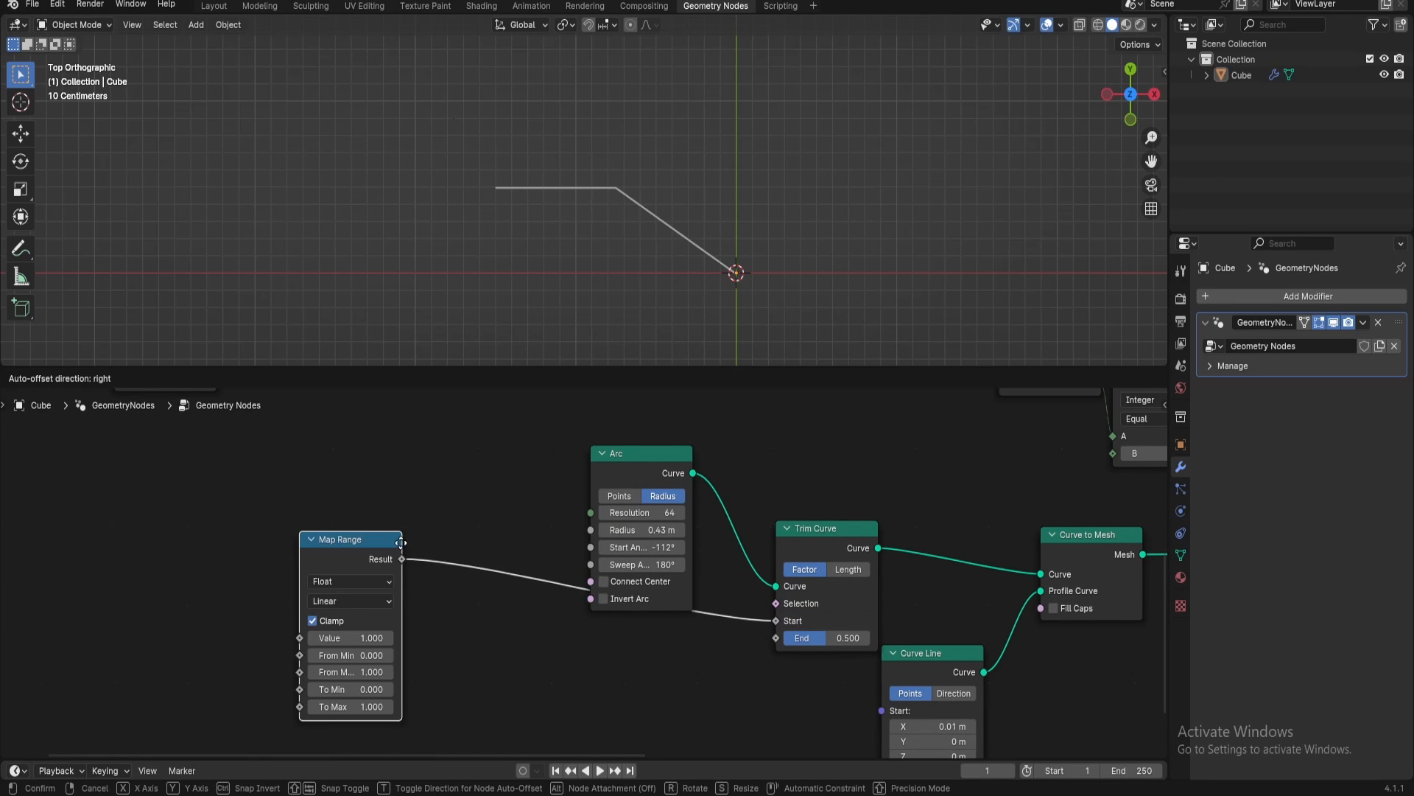
click(459, 498)
Add a second Map Range node feeding the Trim Curve's End, placed below the first one
drag(775, 638, 704, 722)
text(map ran)
key(Return)
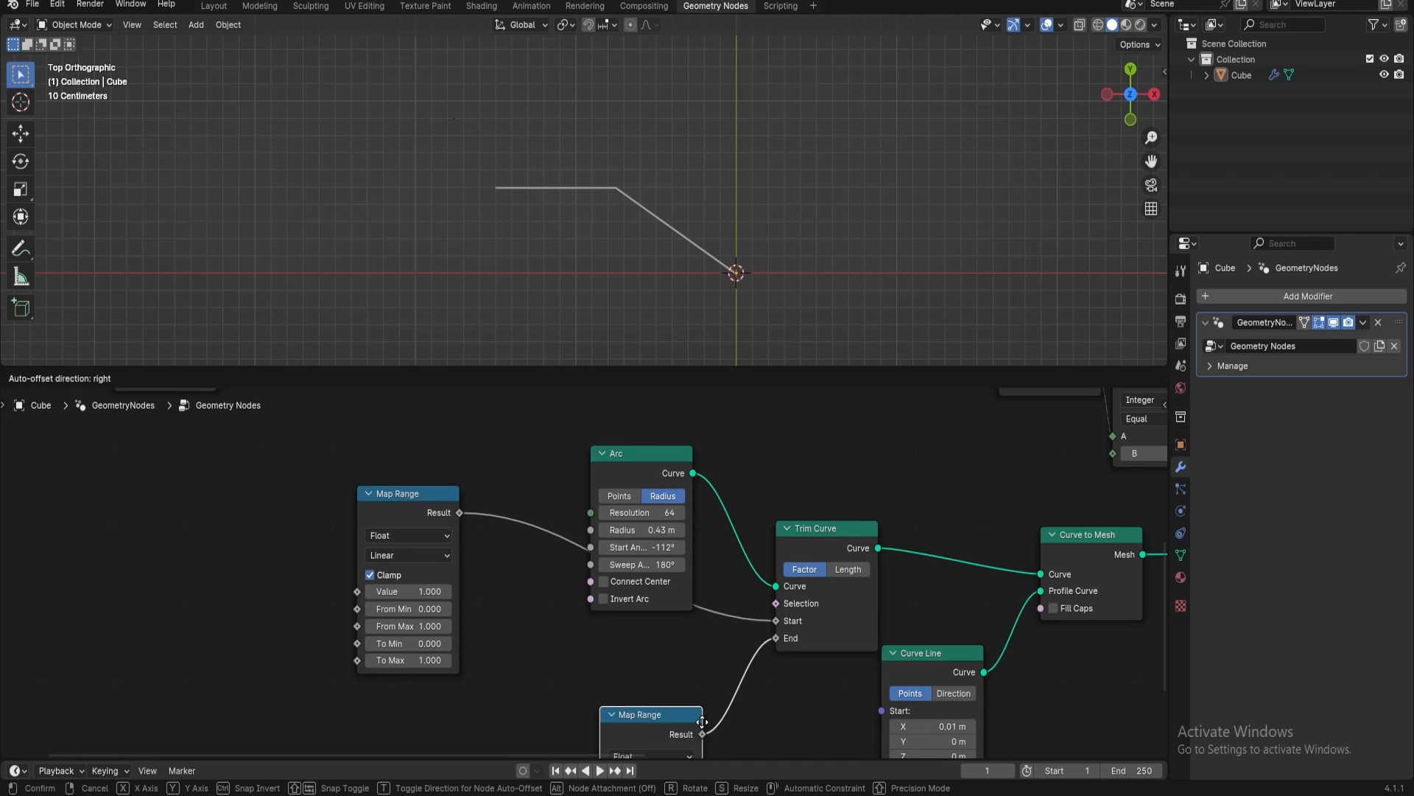
click(457, 706)
key(KP_Decimal)
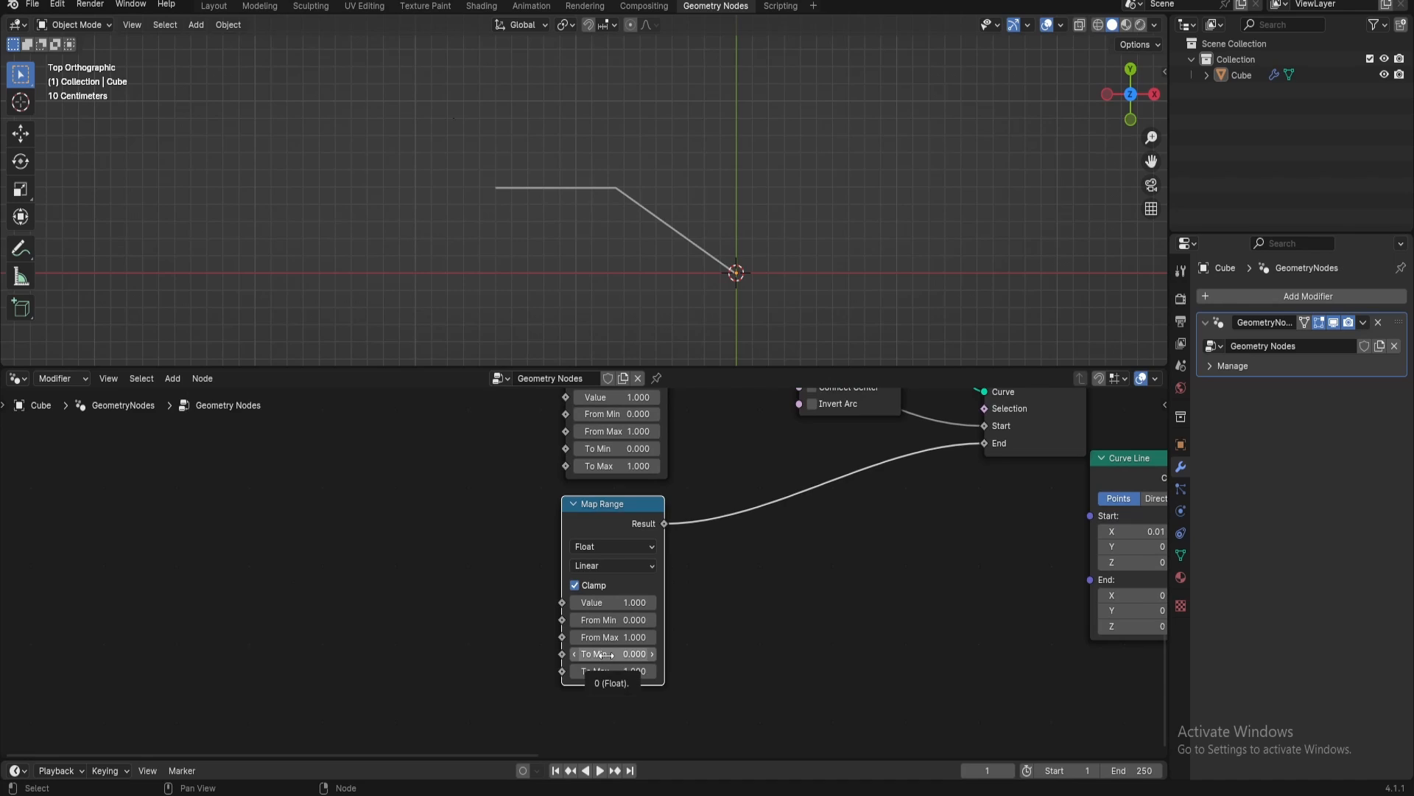
Set the End Map Range's To Min to 1 and To Max to 0
click(606, 655)
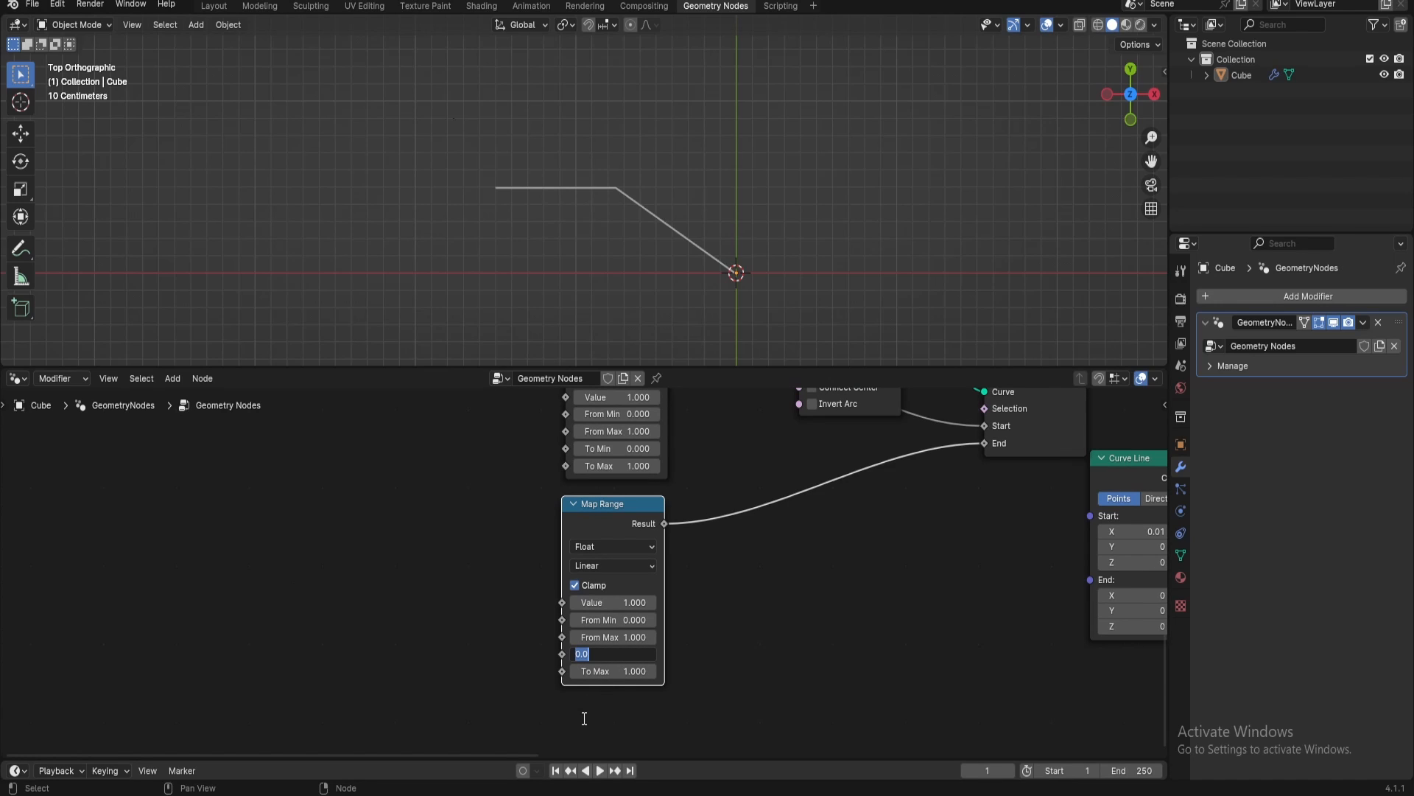
text(1)
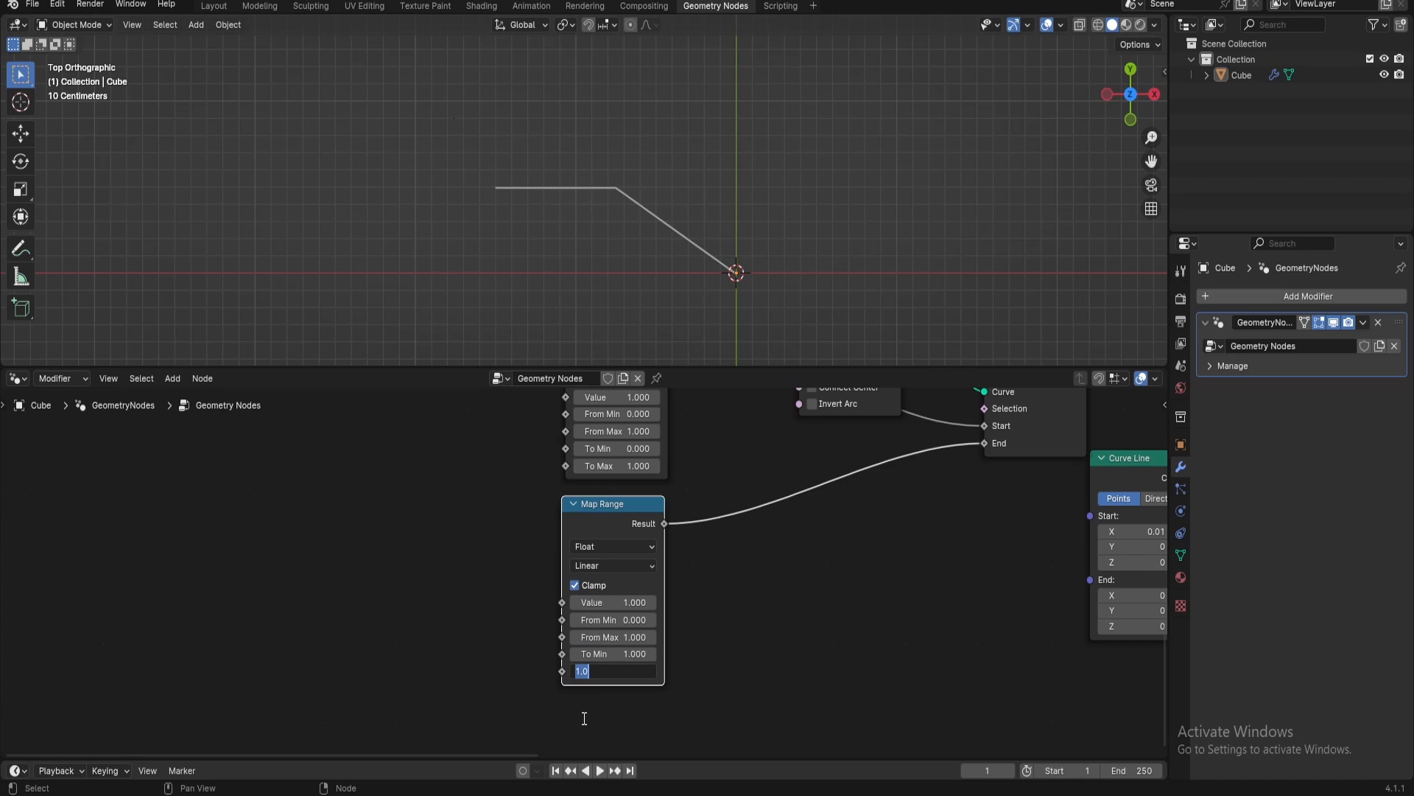
key(Return)
Connect the Animation Controler's Add output to the Value input of both arc Map Range nodes
middle_drag(804, 483, 950, 711)
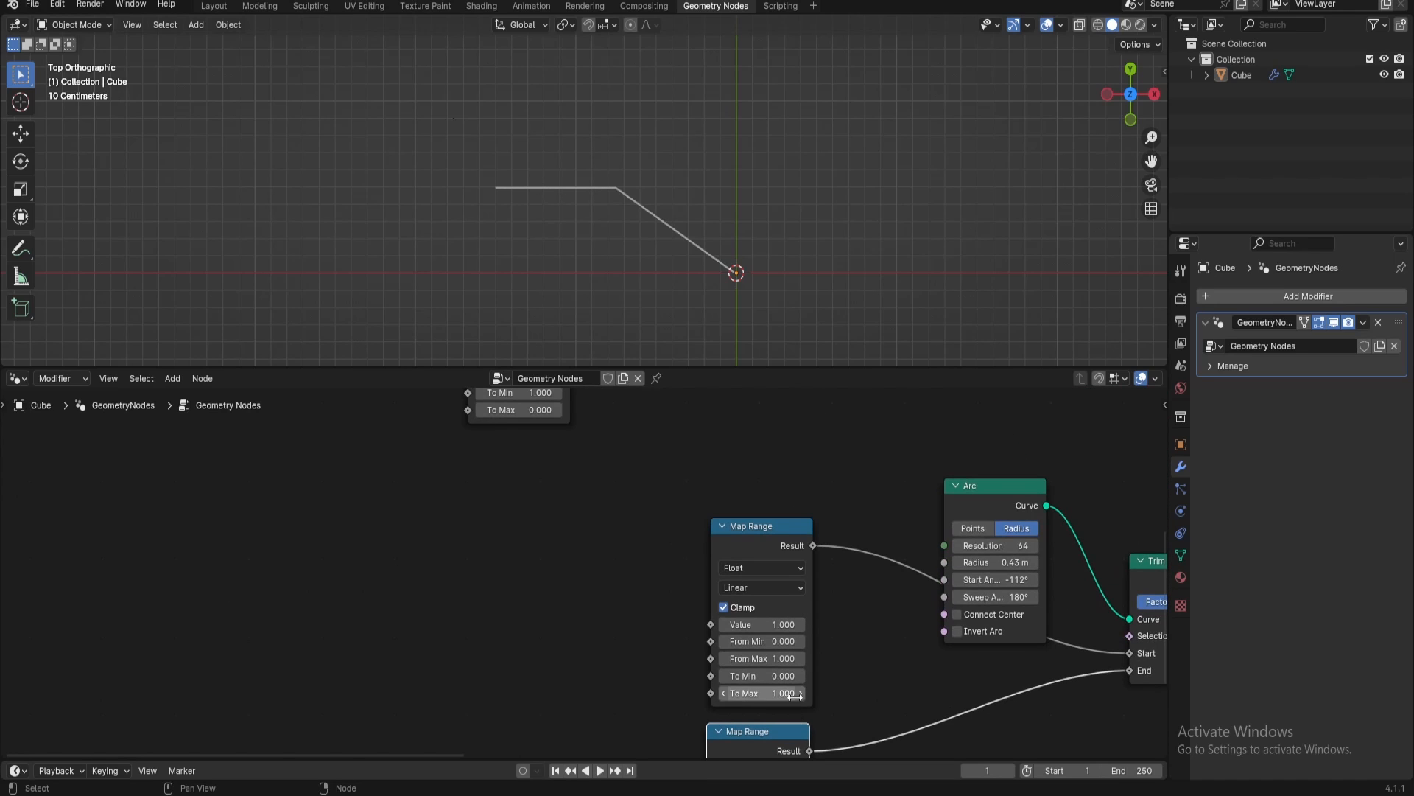
scroll(726, 686, down, 2)
middle_drag(624, 606, 673, 705)
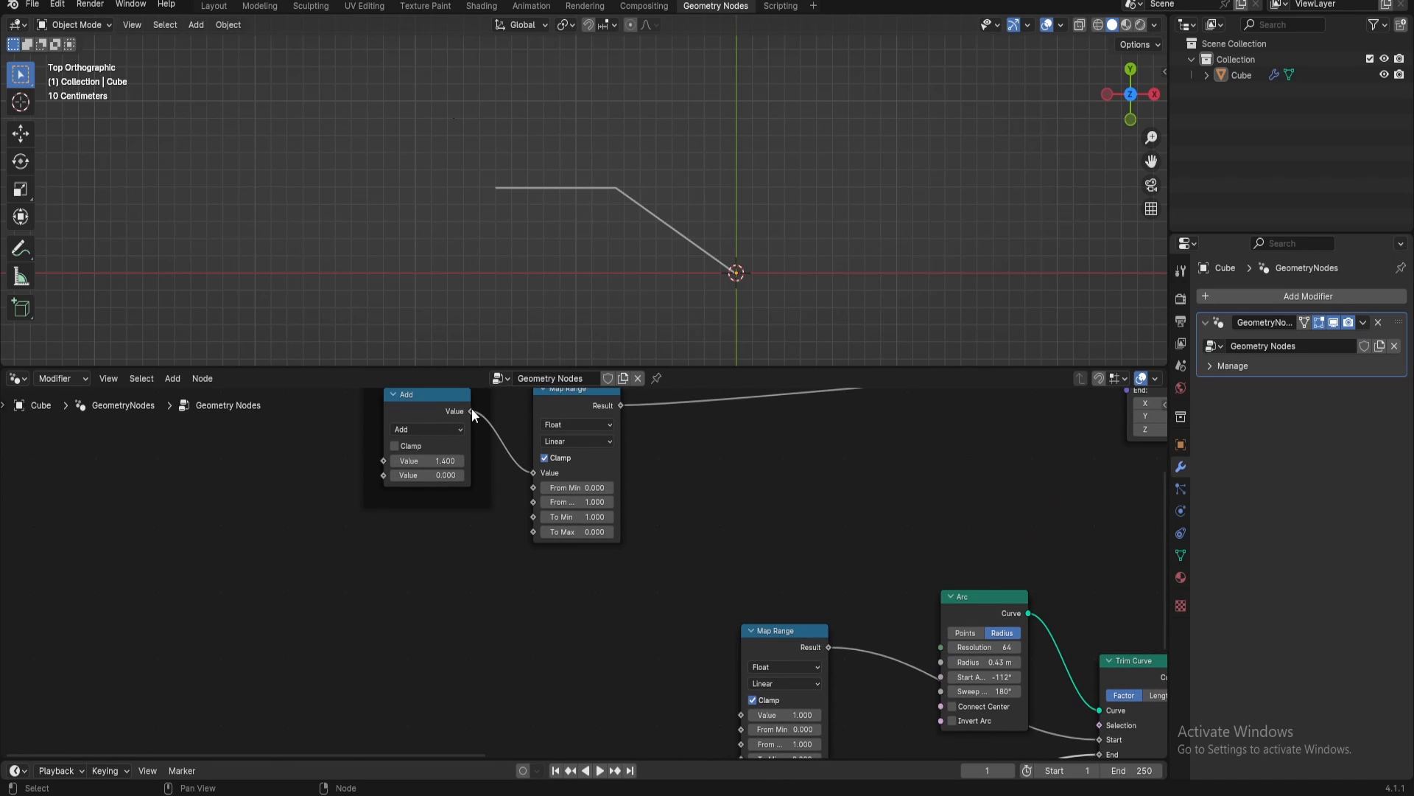
drag(471, 411, 738, 709)
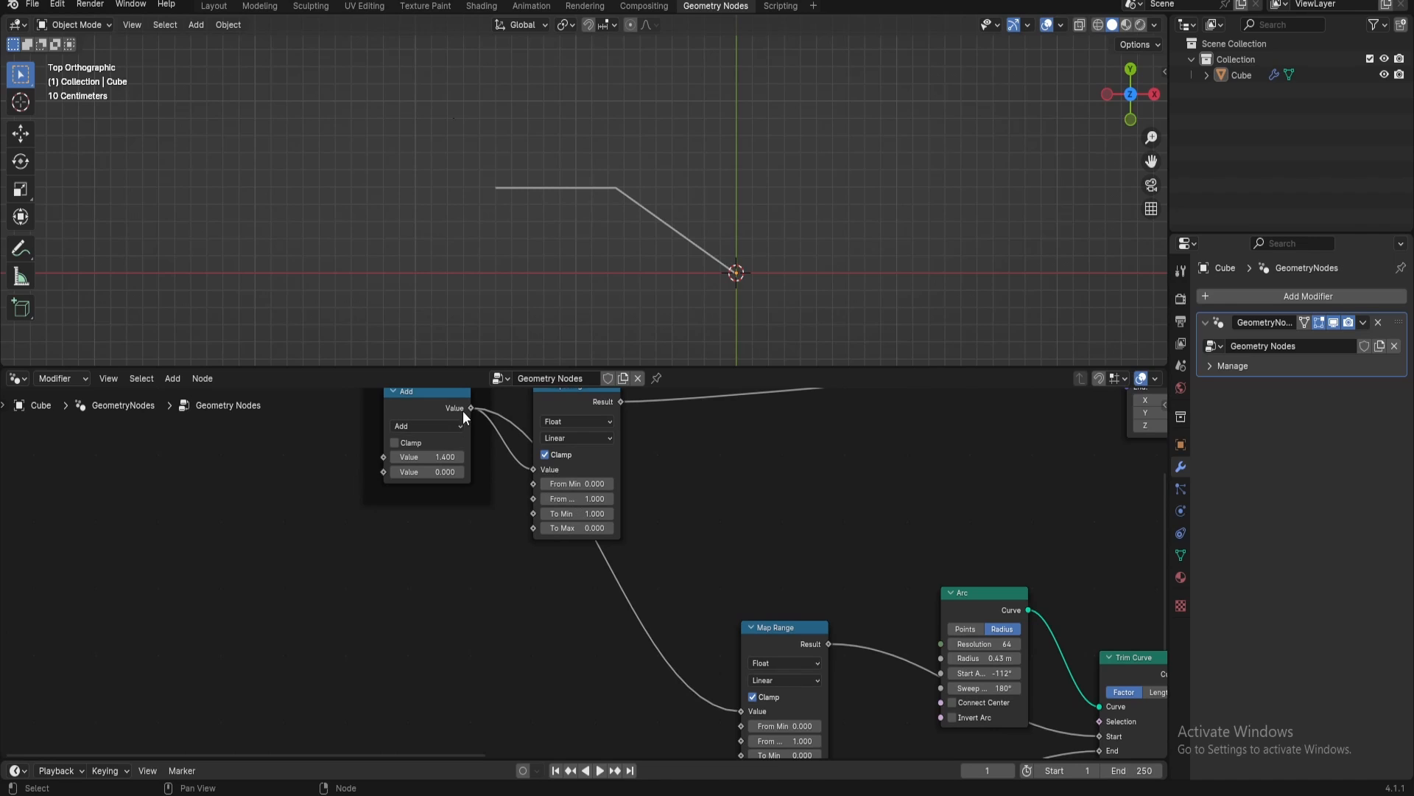
drag(464, 410, 731, 696)
Set the Animation Controler's first value to 0 and scrub it upward to preview the line and arc animation
middle_drag(568, 600, 811, 538)
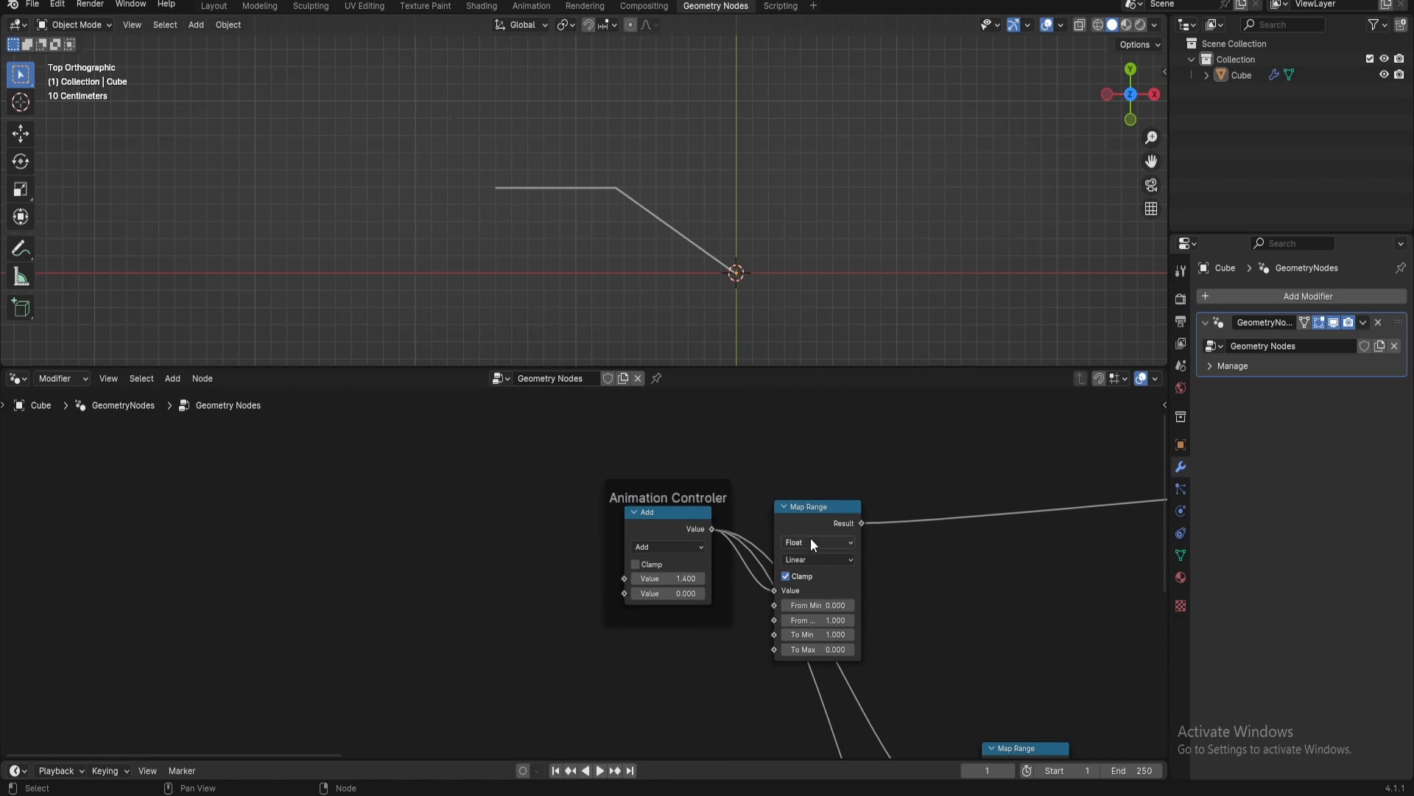
click(652, 578)
text(0)
key(Return)
middle_drag(648, 578, 556, 497)
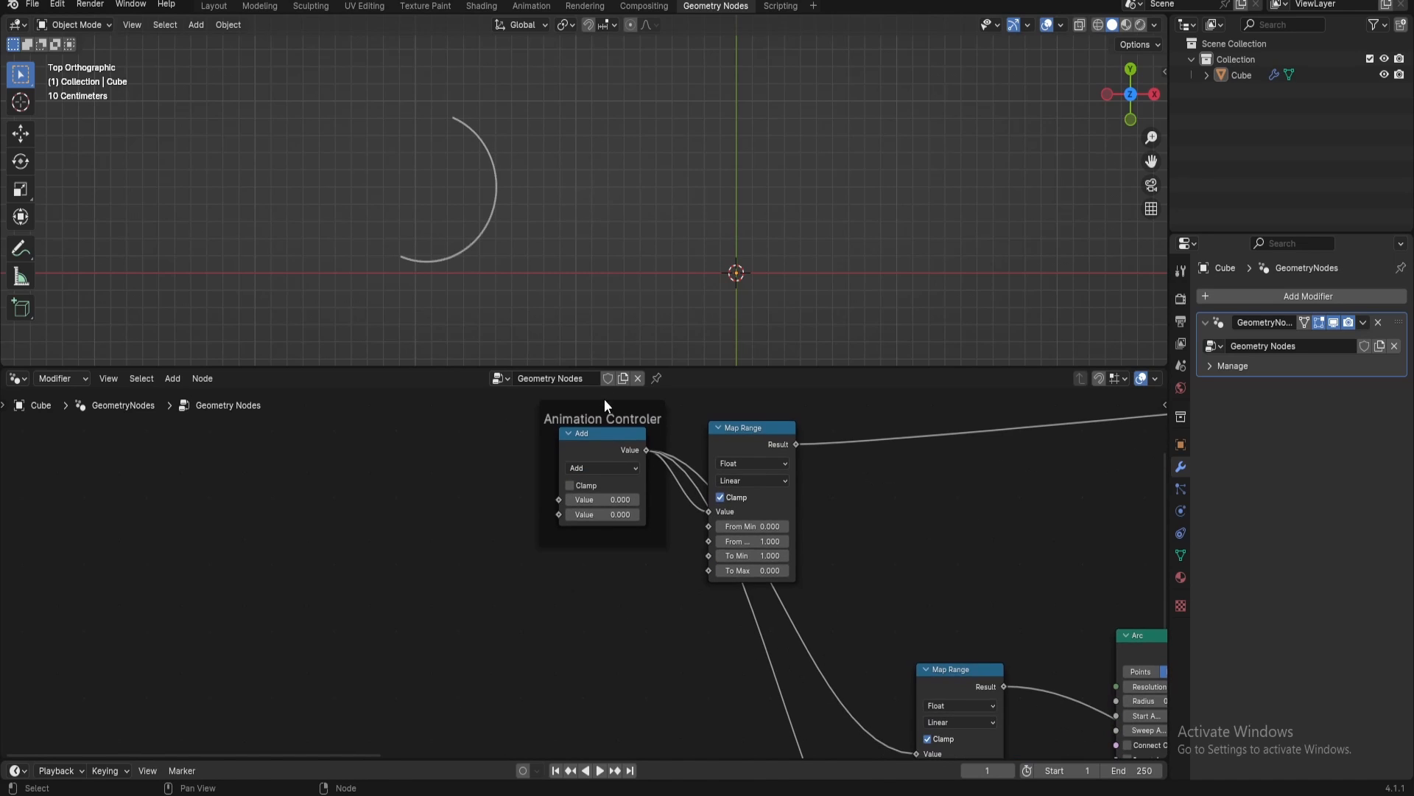
click(567, 455)
shift+drag(575, 506, 652, 507)
middle_drag(597, 619, 477, 432)
middle_drag(871, 655, 666, 606)
drag(922, 519, 923, 507)
drag(657, 417, 927, 523)
middle_drag(521, 489, 635, 577)
Test the Animation Controler's first value at 1 and 0.97, and scrub it back up until the full callout shows
click(582, 481)
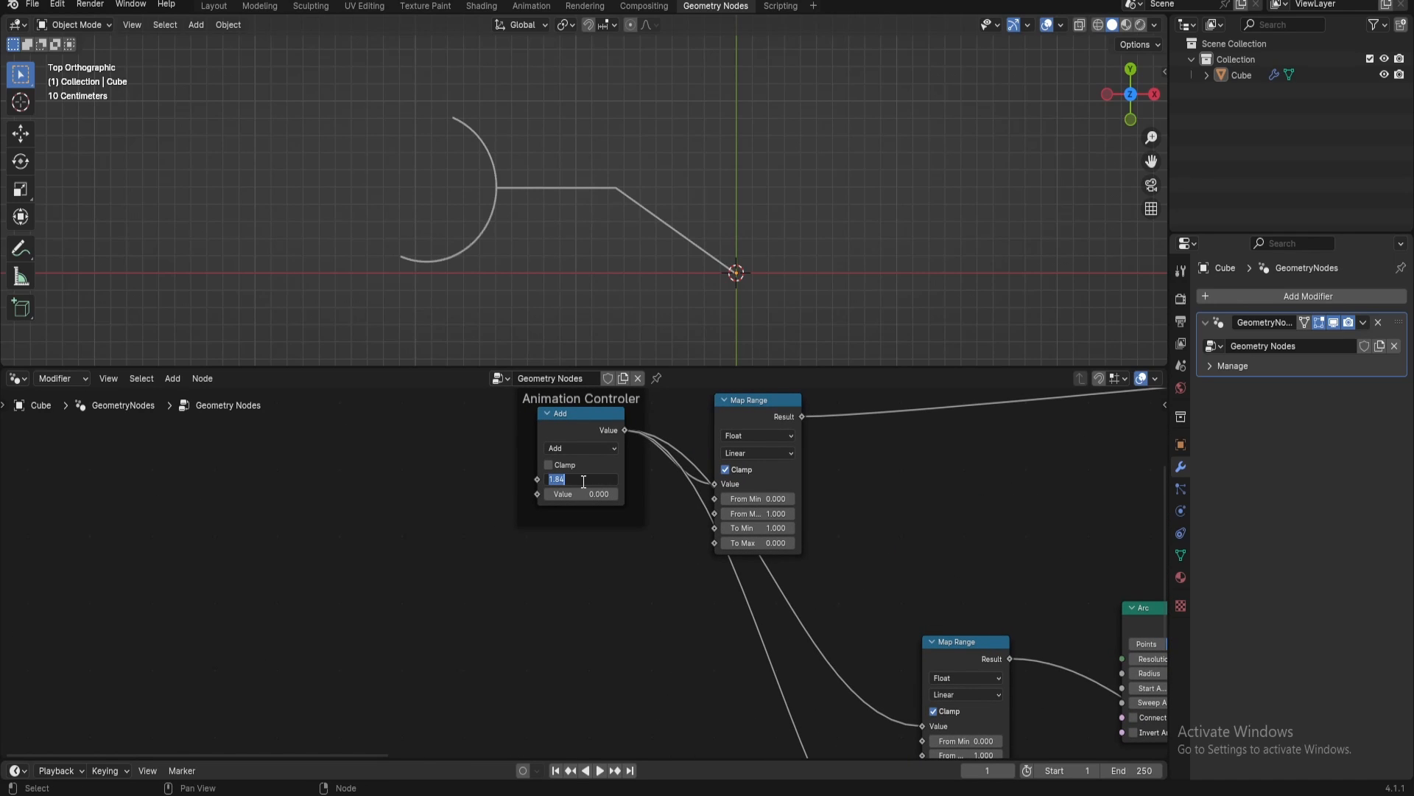
text(1)
key(Return)
click(581, 481)
text(0.97)
key(Return)
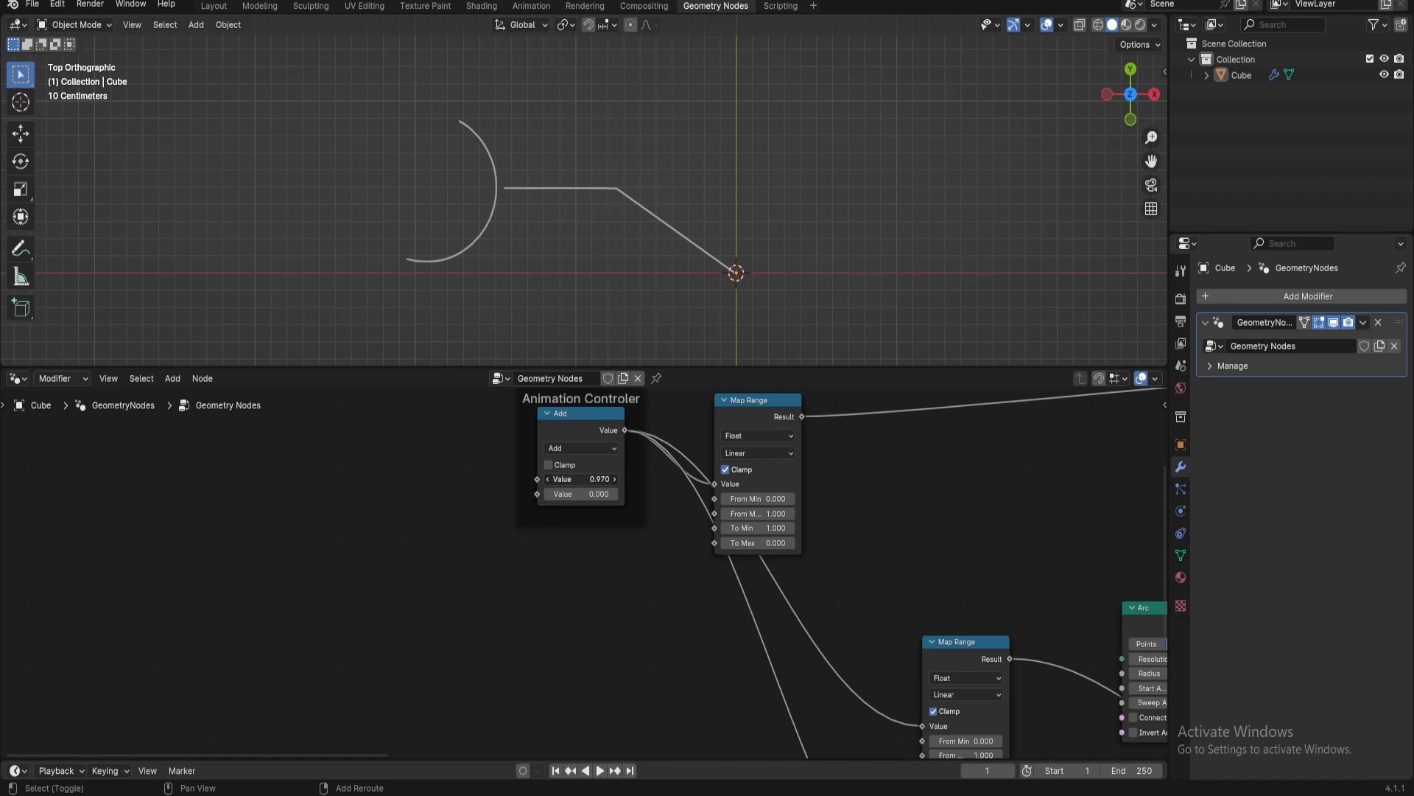
drag(582, 480, 646, 480)
Move the two arc Map Range nodes together, away from the Arc node and closer to the Animation Controler
middle_drag(627, 587, 402, 454)
scroll(519, 481, down, 2)
middle_drag(722, 623, 526, 492)
scroll(707, 507, down, 3)
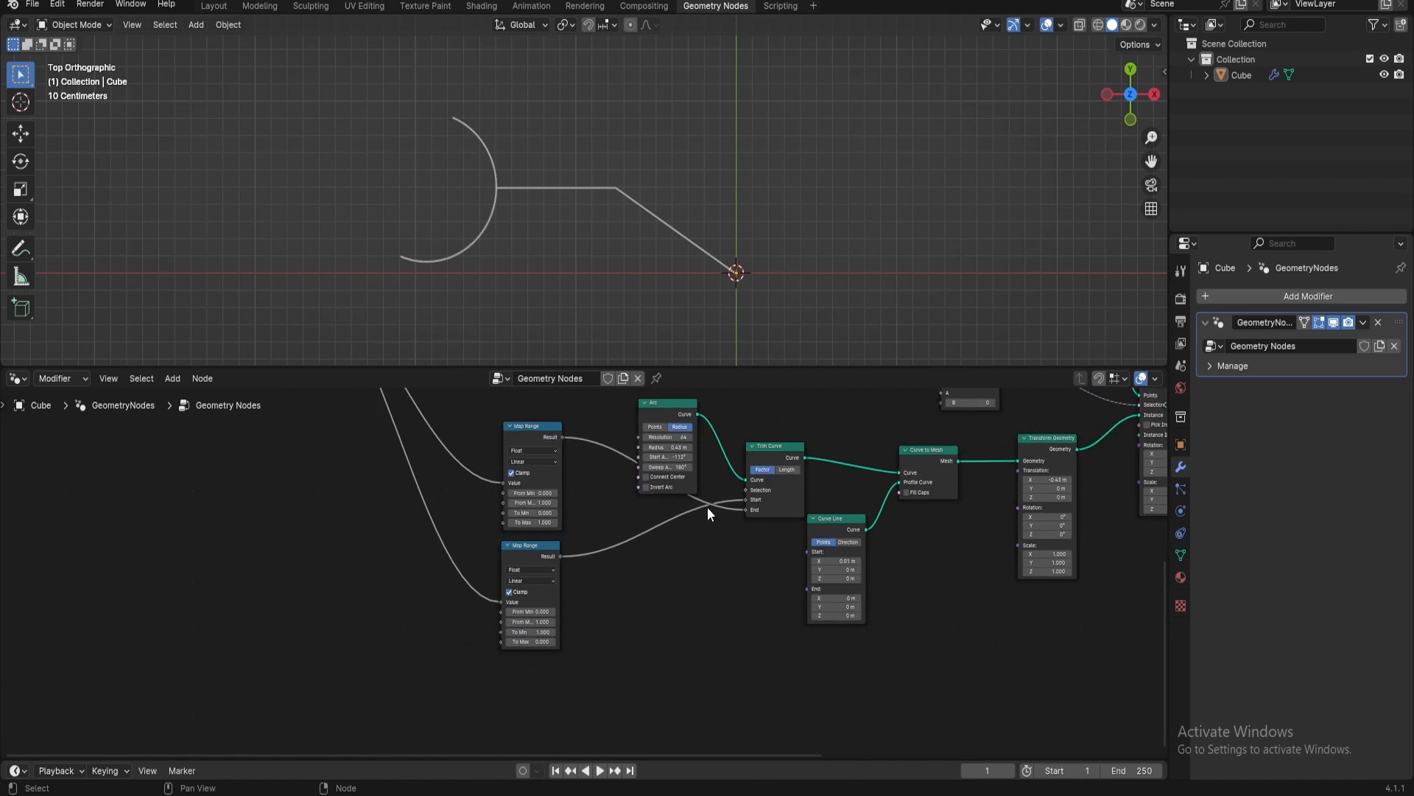
scroll(617, 583, down, 1)
drag(490, 455, 575, 620)
key(g)
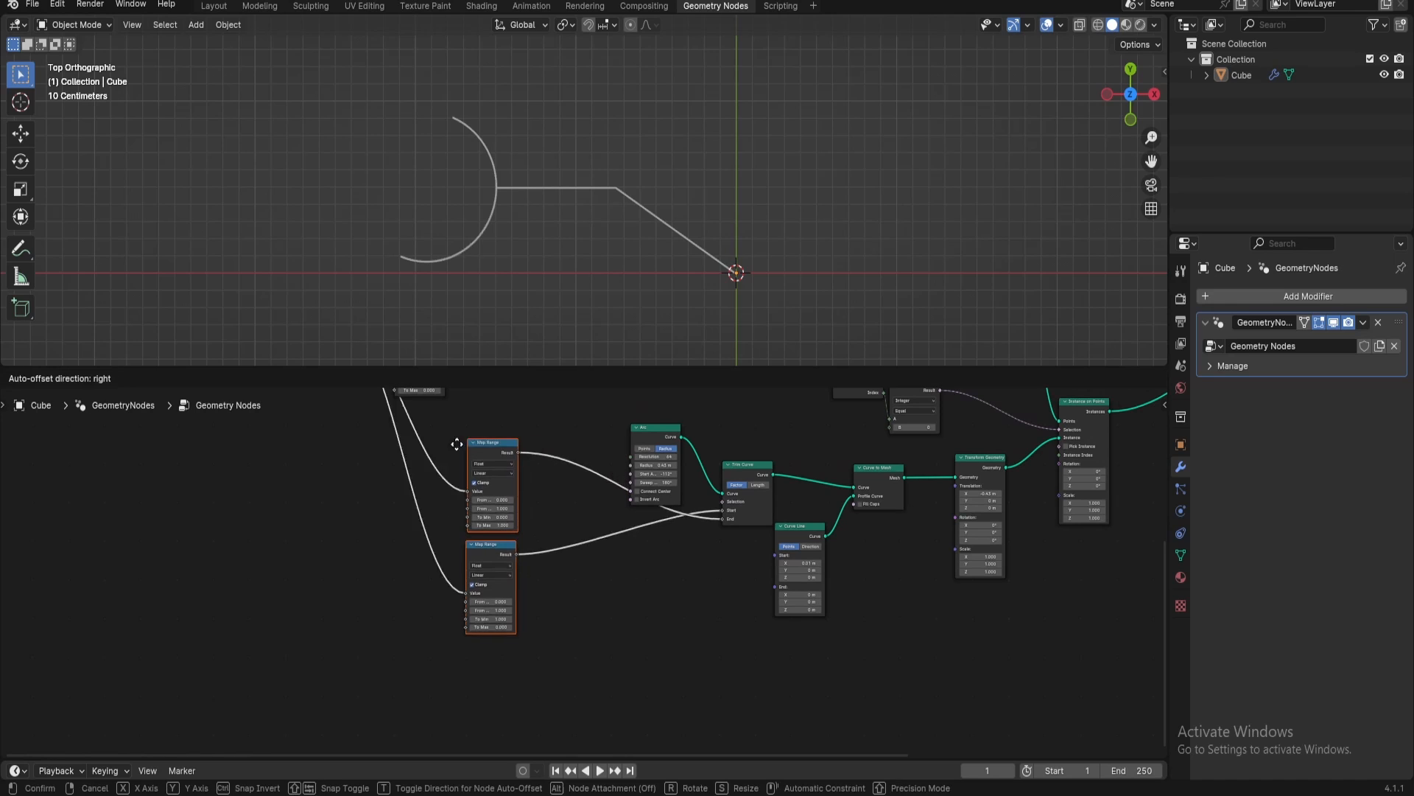
click(390, 422)
middle_drag(561, 484, 426, 544)
scroll(513, 567, up, 3)
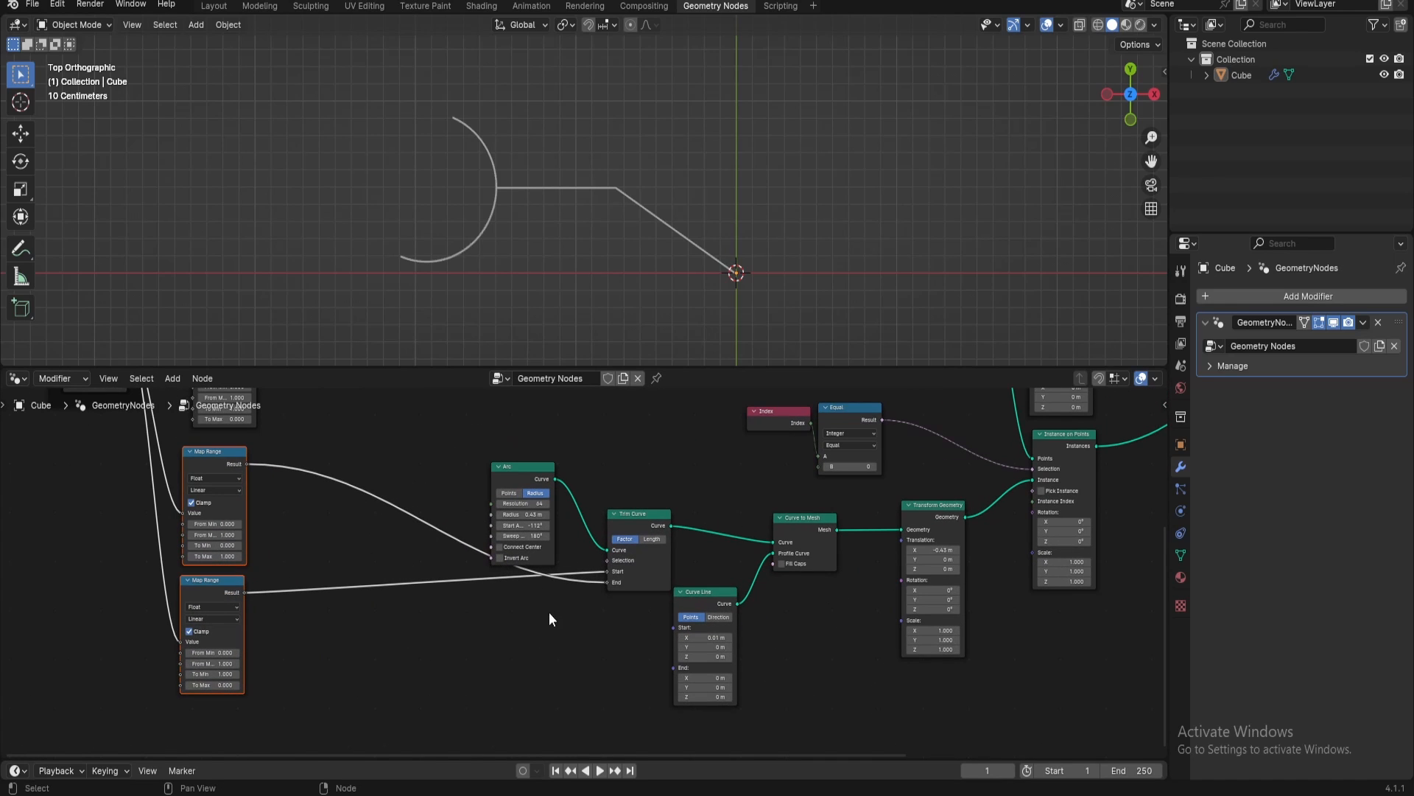
Rearrange the Arc, Trim Curve, Curve Line, Curve to Mesh and Transform Geometry nodes into a compact row
middle_drag(562, 625, 346, 582)
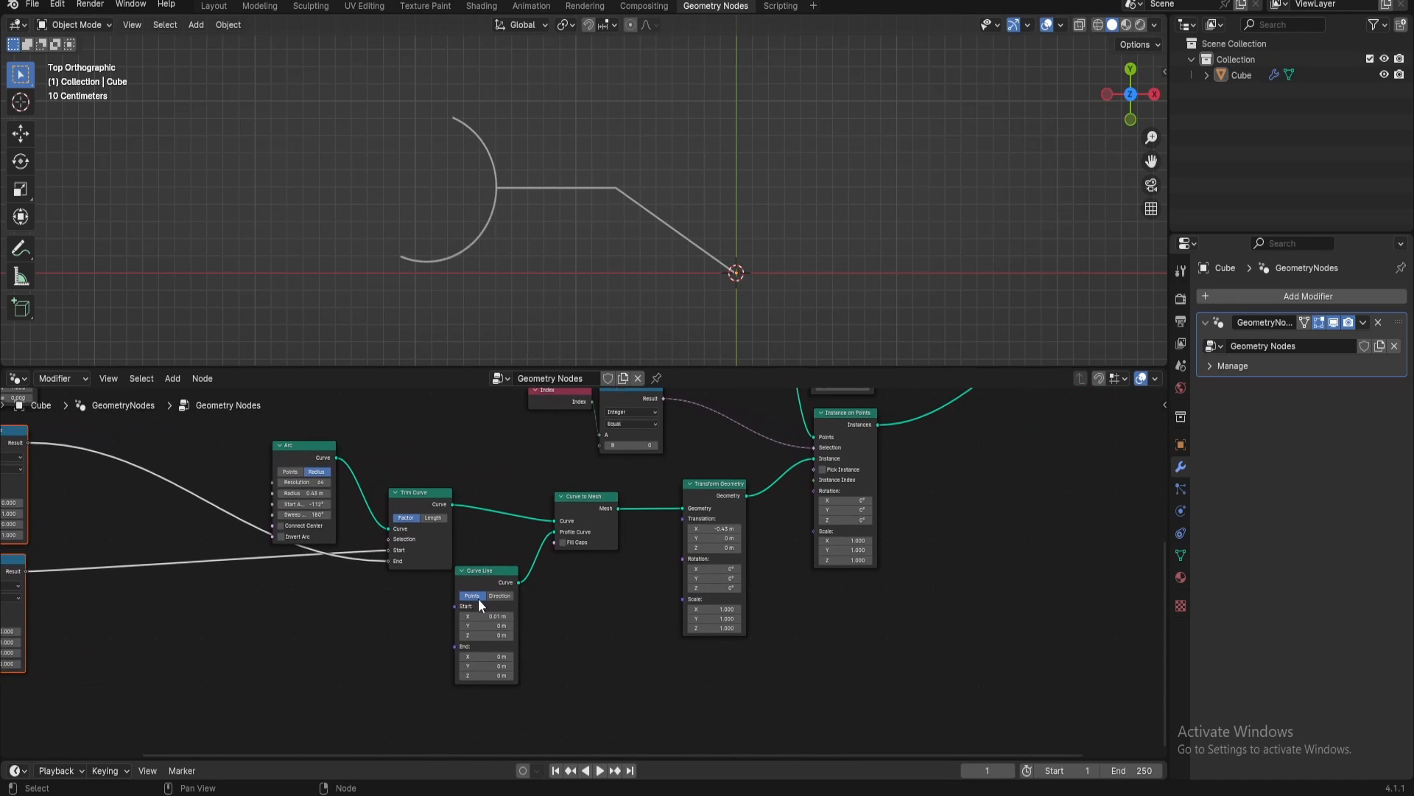
drag(697, 485, 696, 473)
drag(573, 516, 616, 498)
drag(436, 504, 448, 498)
drag(499, 576, 556, 528)
drag(442, 499, 476, 508)
drag(305, 458, 382, 529)
middle_drag(592, 595, 422, 627)
Duplicate the Instance on Points node with its input links kept, and place the copy directly below the original
scroll(598, 564, down, 5)
click(637, 490)
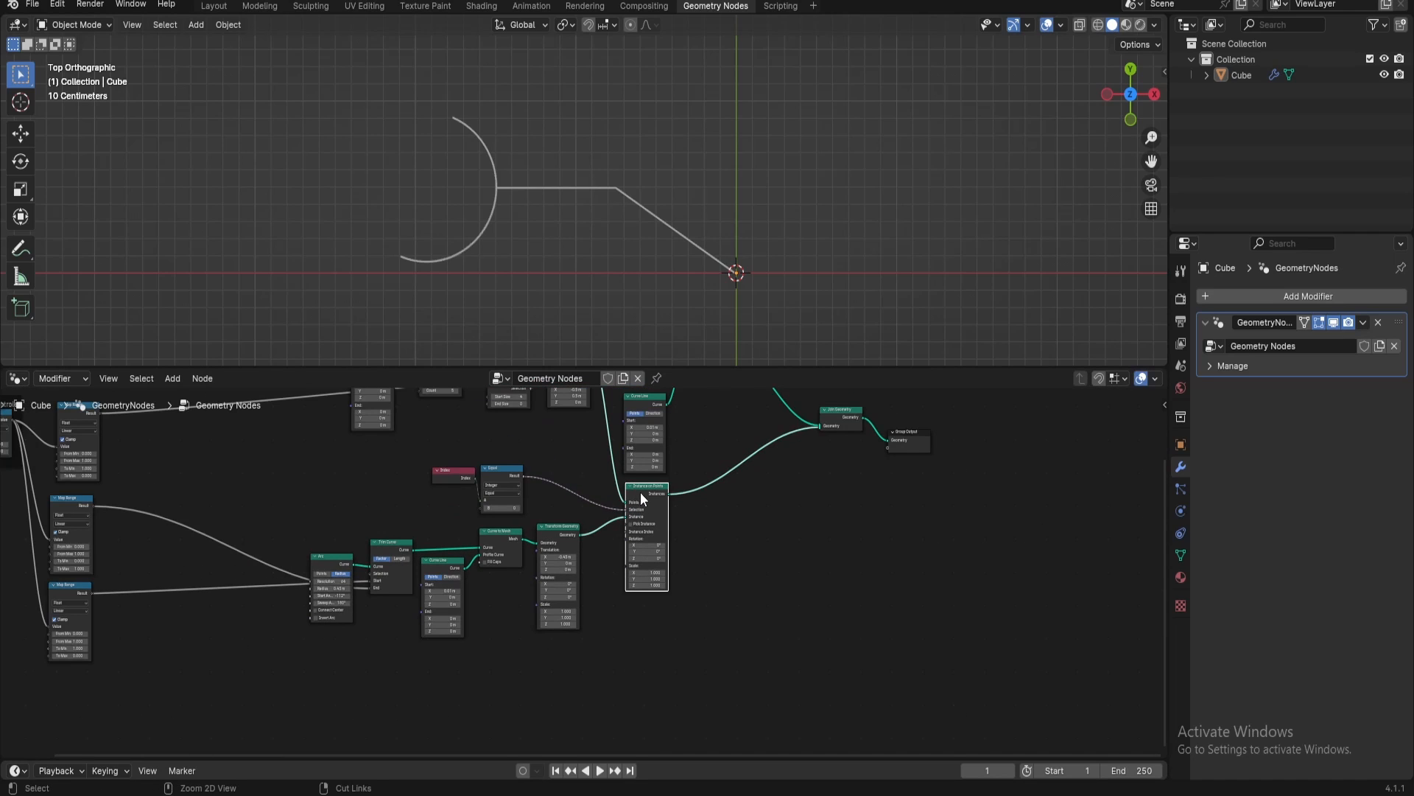
scroll(641, 504, up, 2)
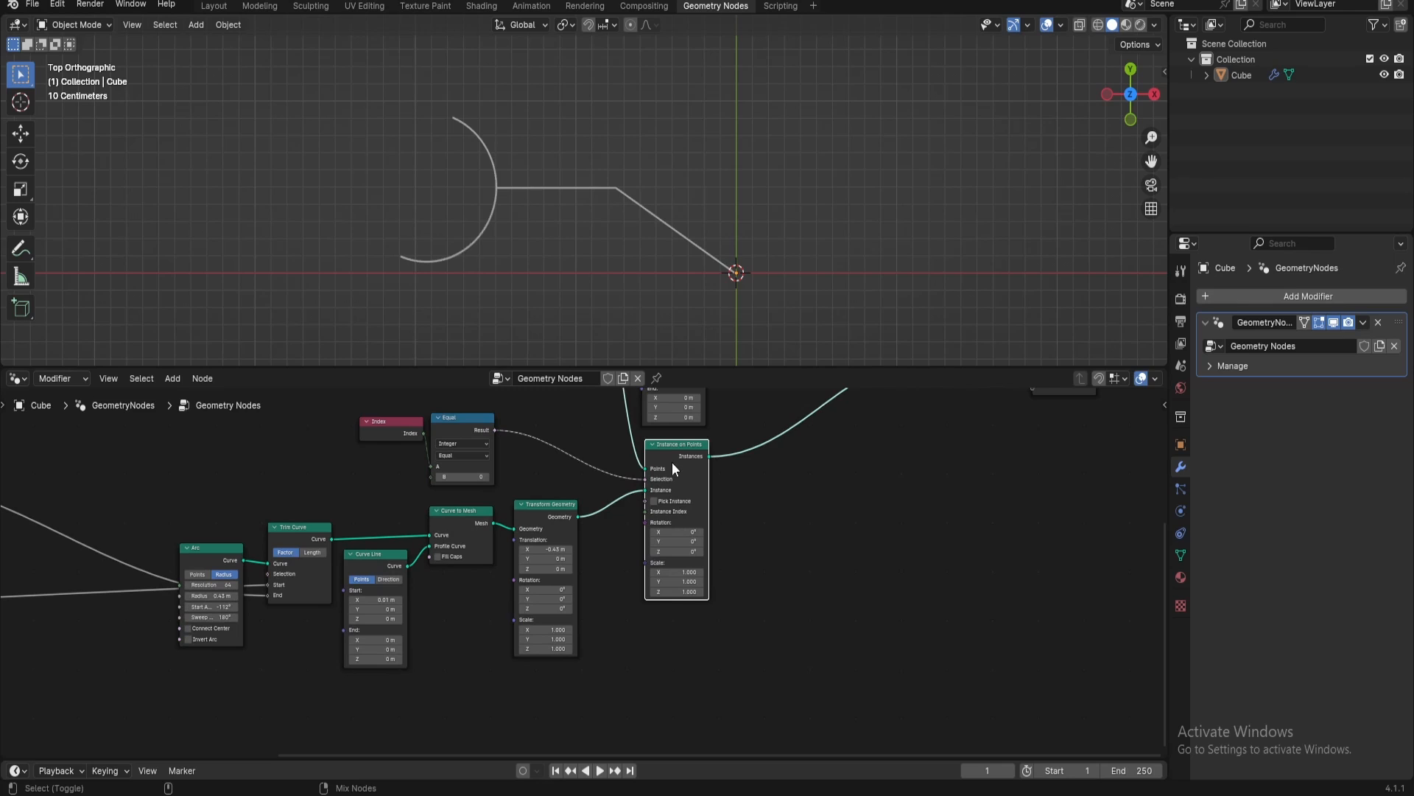
key(ctrl+shift+d)
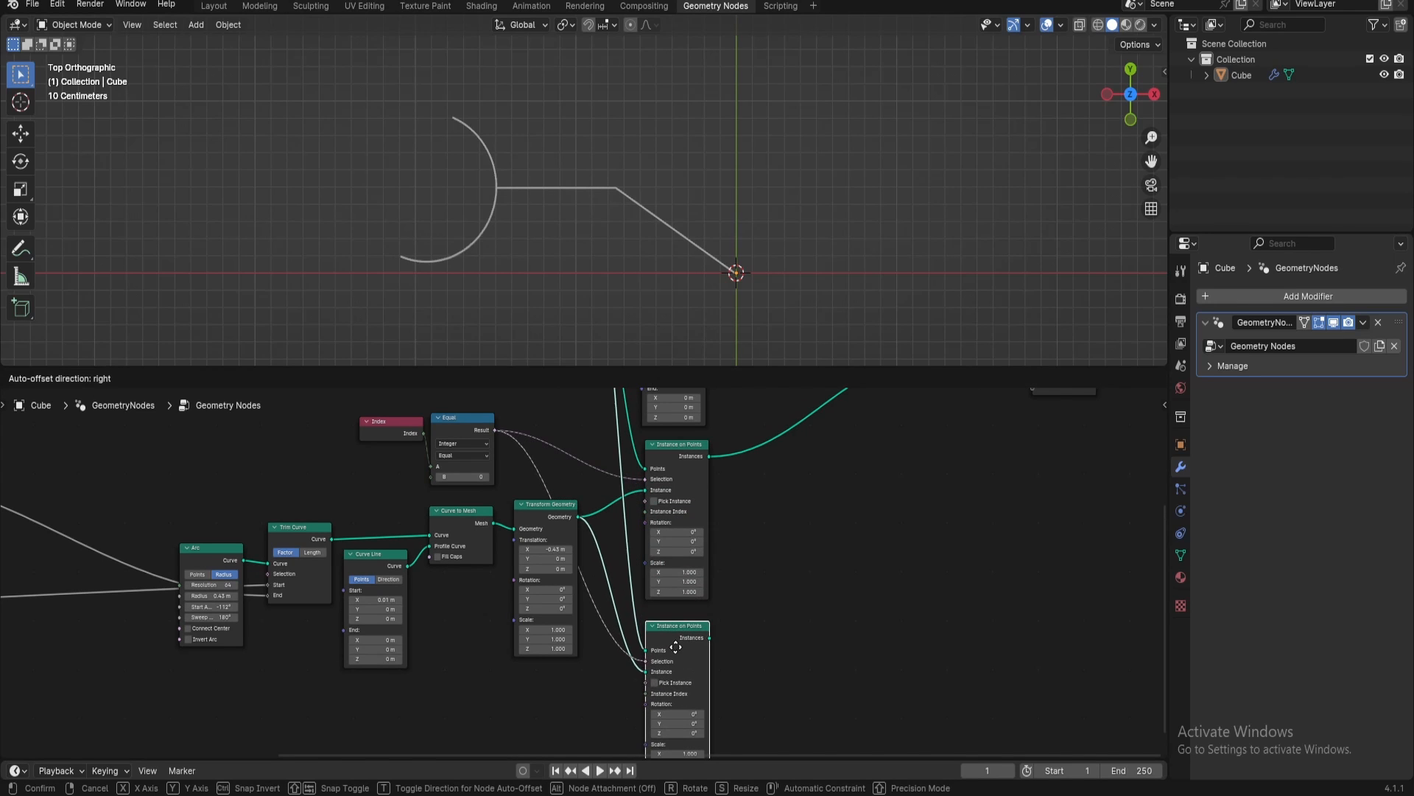
click(675, 647)
middle_drag(696, 624, 697, 613)
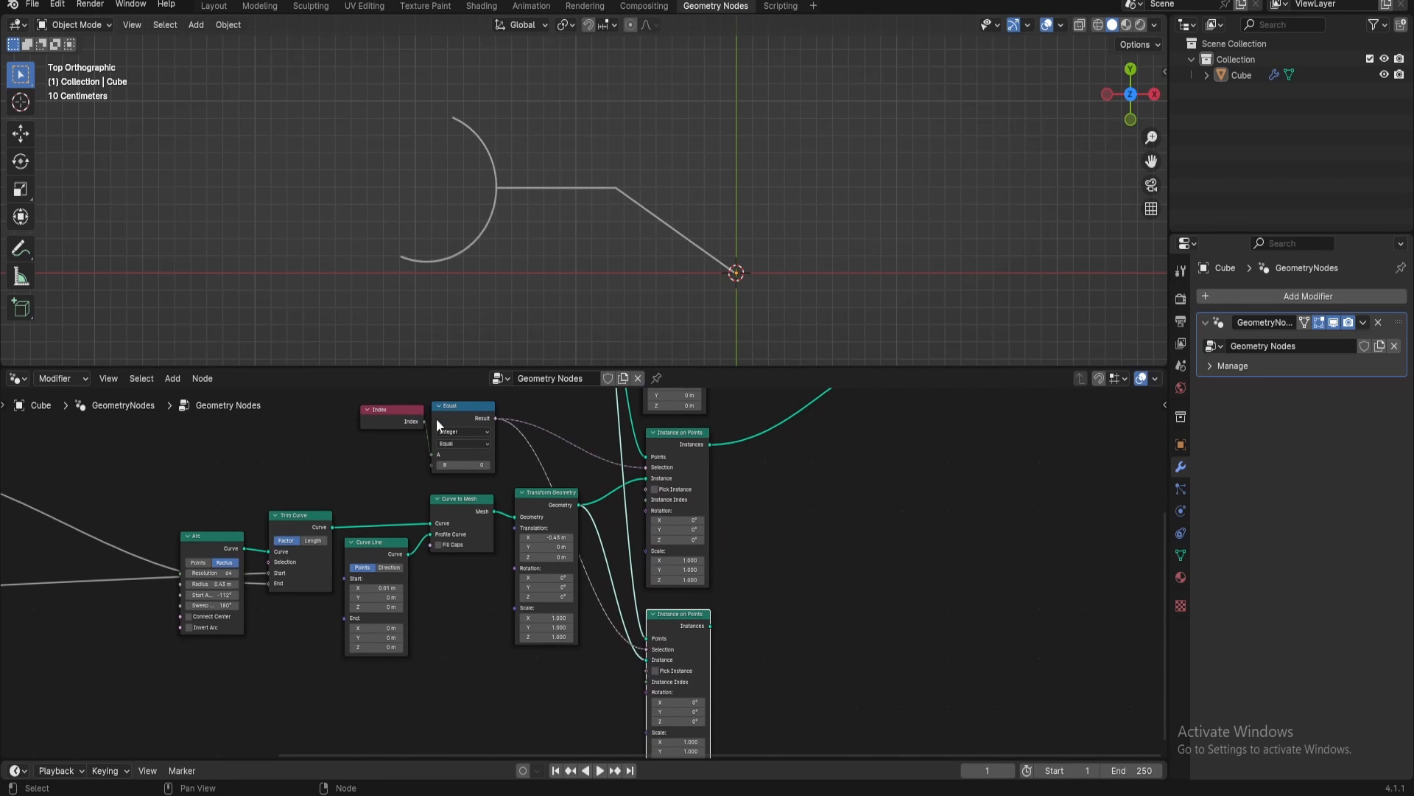
Put the Index and Equal nodes in a frame labelled "Index Reference" and shift it slightly clear of neighbouring nodes
drag(347, 389, 514, 461)
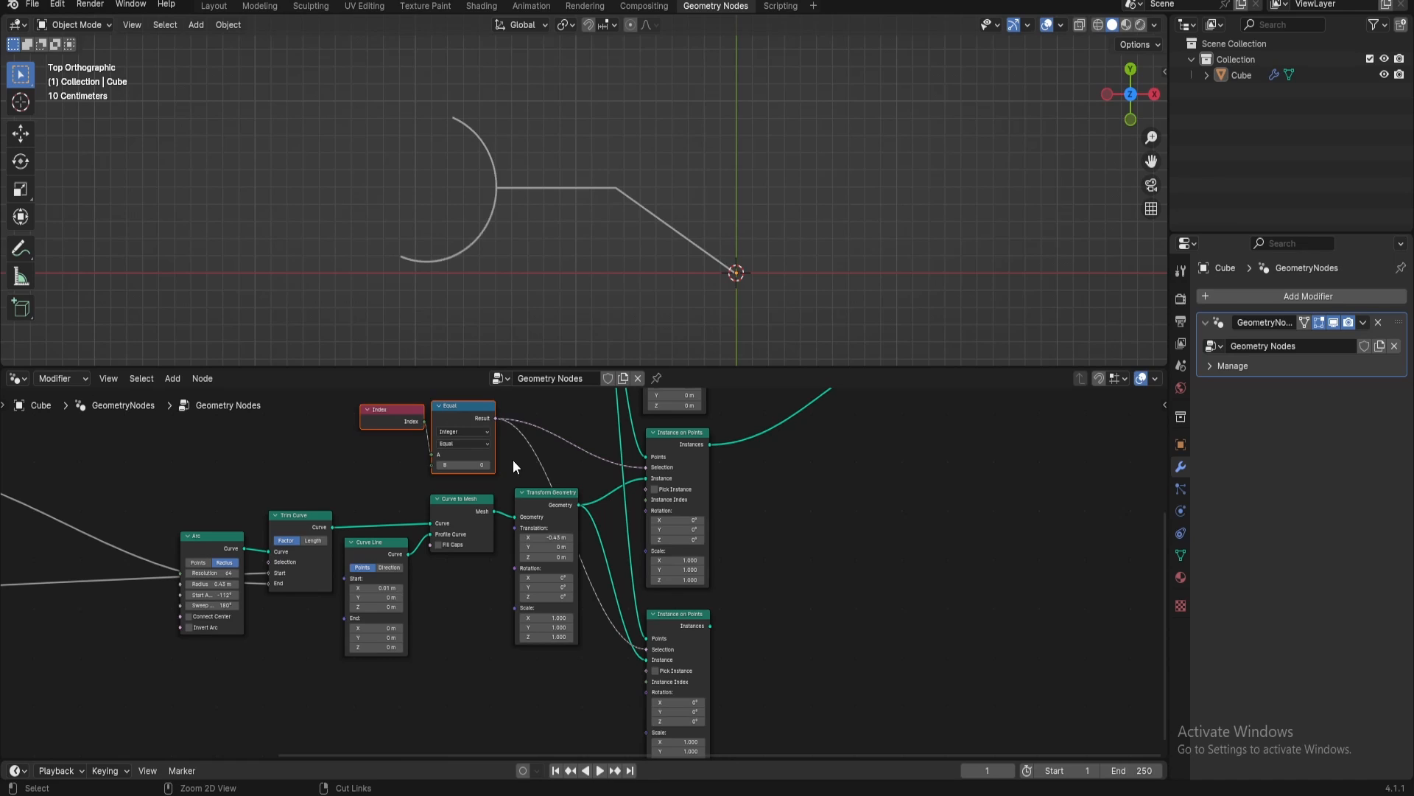
key(ctrl+j)
middle_drag(529, 496, 581, 559)
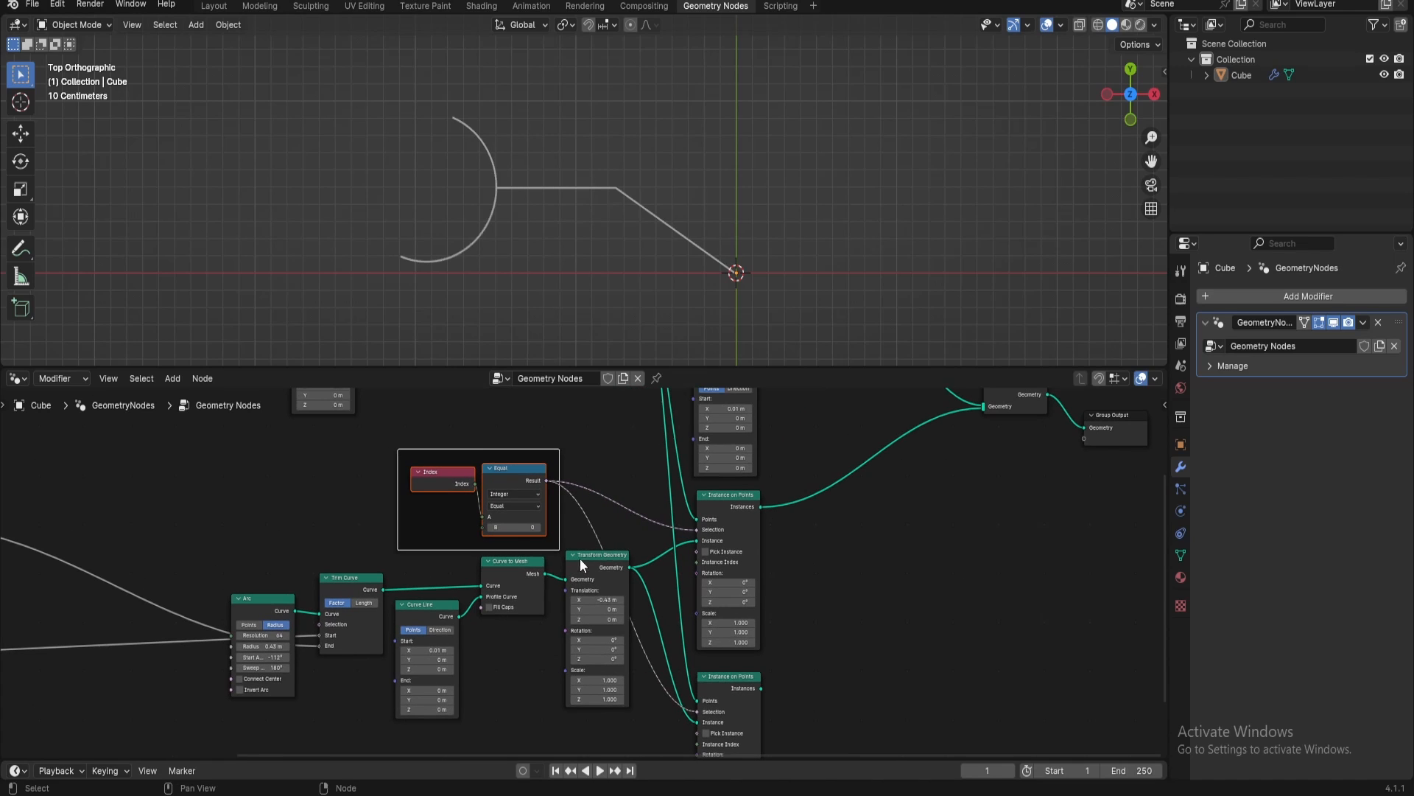
click(484, 452)
key(F2)
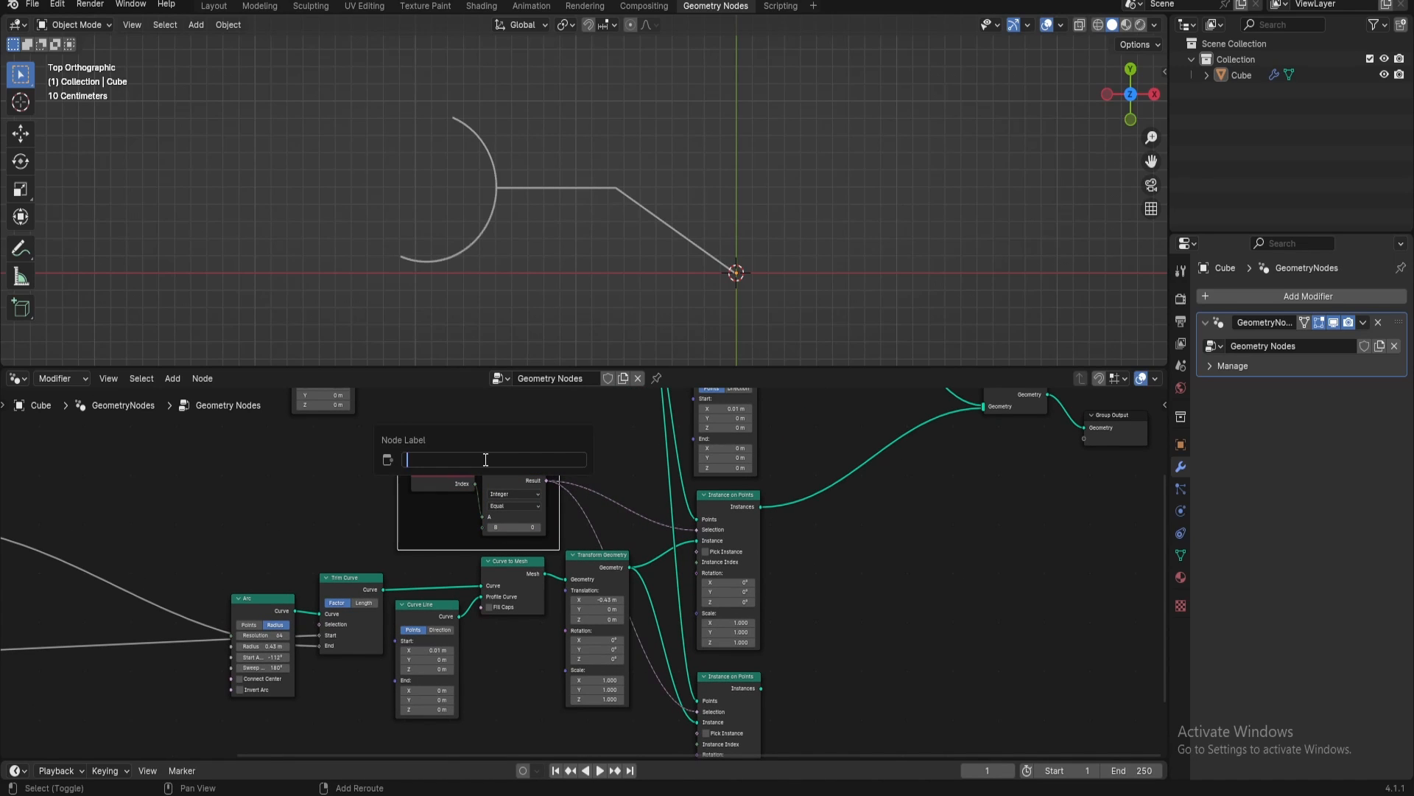
text(Index Reference)
key(Return)
drag(484, 460, 474, 450)
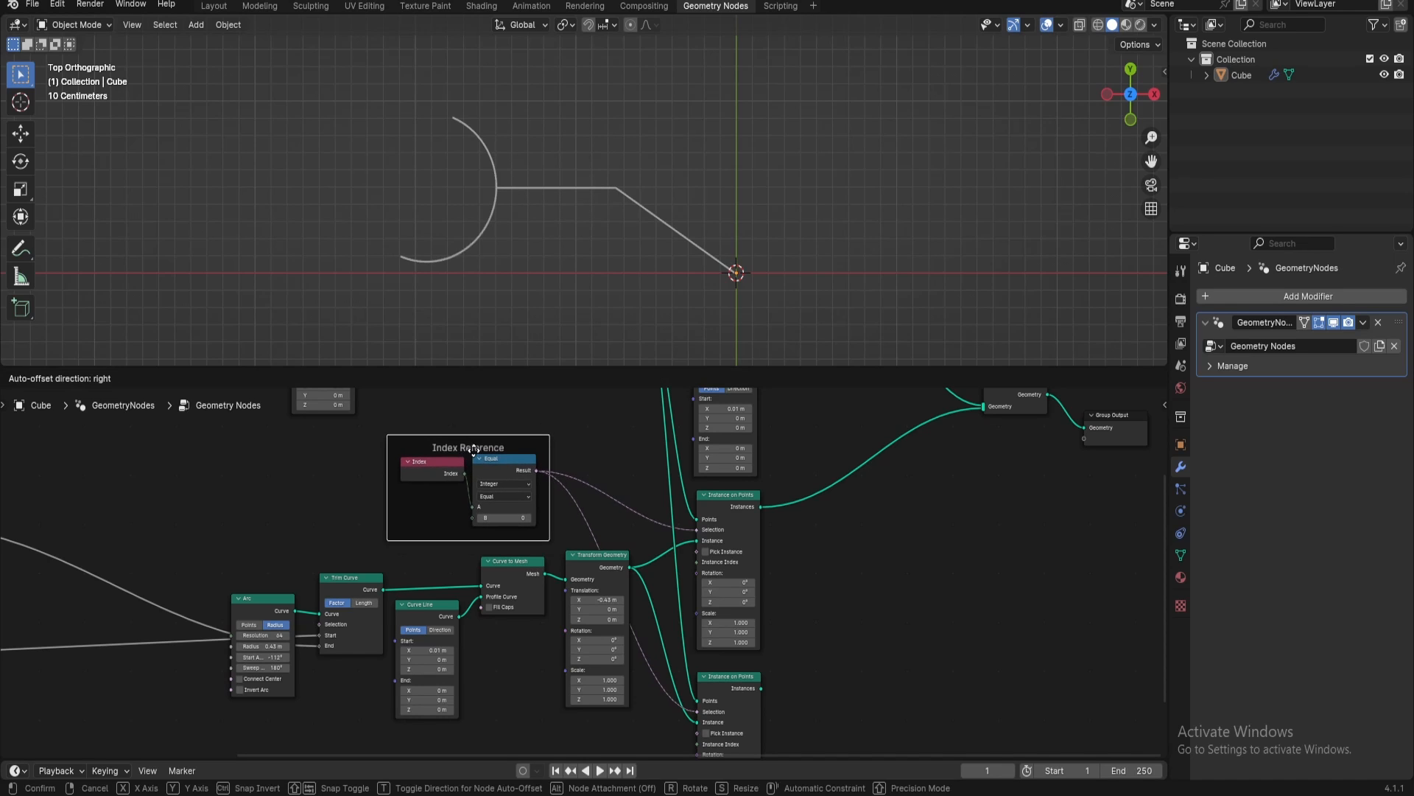
Connect the duplicated Instance on Points node's Instances output to the Join Geometry node
scroll(592, 579, down, 5)
middle_drag(609, 537, 582, 493)
scroll(604, 578, up, 3)
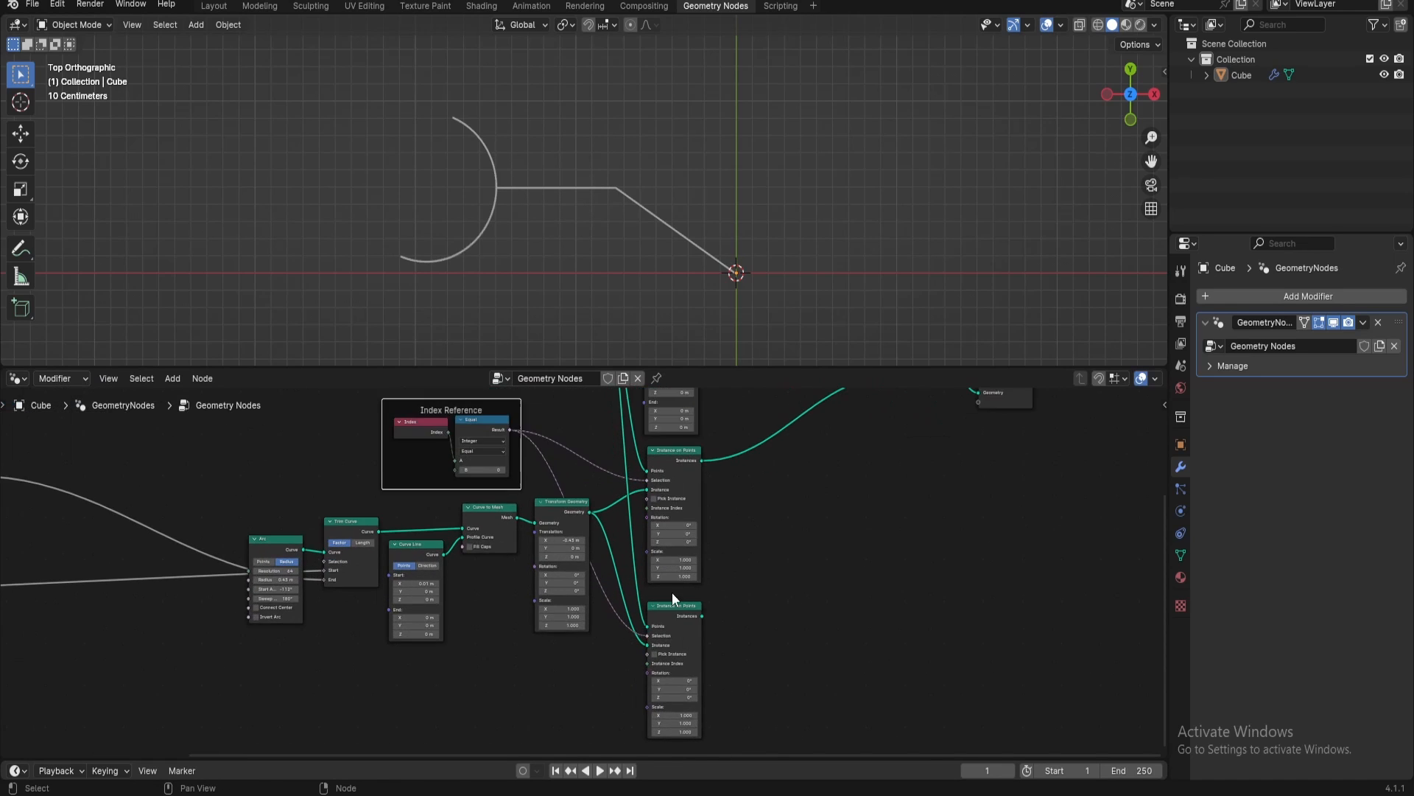
mouse_move(672, 592)
middle_down()
mouse_move(707, 520)
mouse_move(685, 582)
middle_up()
drag(678, 590, 892, 432)
drag(970, 468, 980, 450)
scroll(873, 595, up, 1)
middle_drag(870, 597, 991, 457)
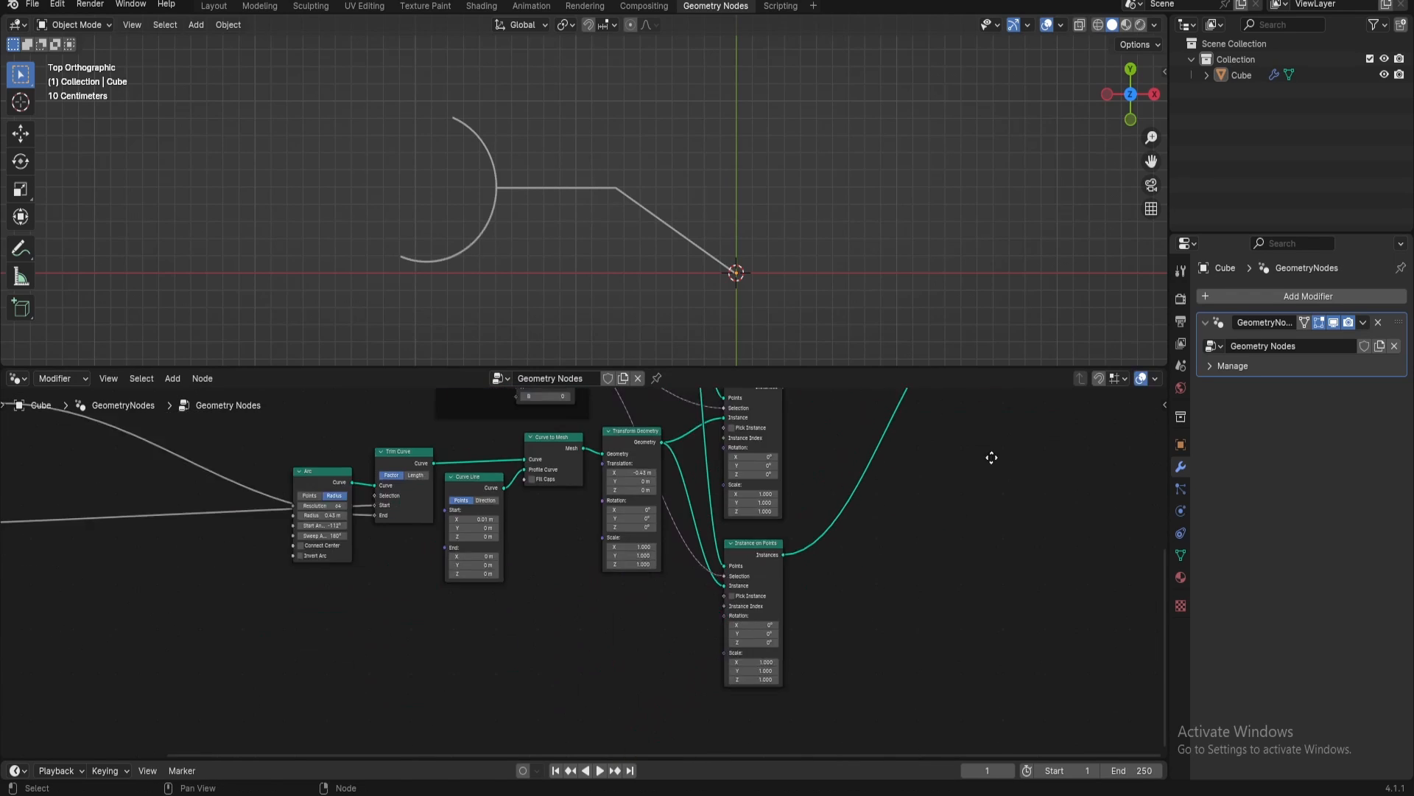
Add a UV Sphere node in the free space below the arc branch
scroll(574, 618, down, 1)
middle_drag(575, 617, 782, 511)
key(shift+a)
text(uv s)
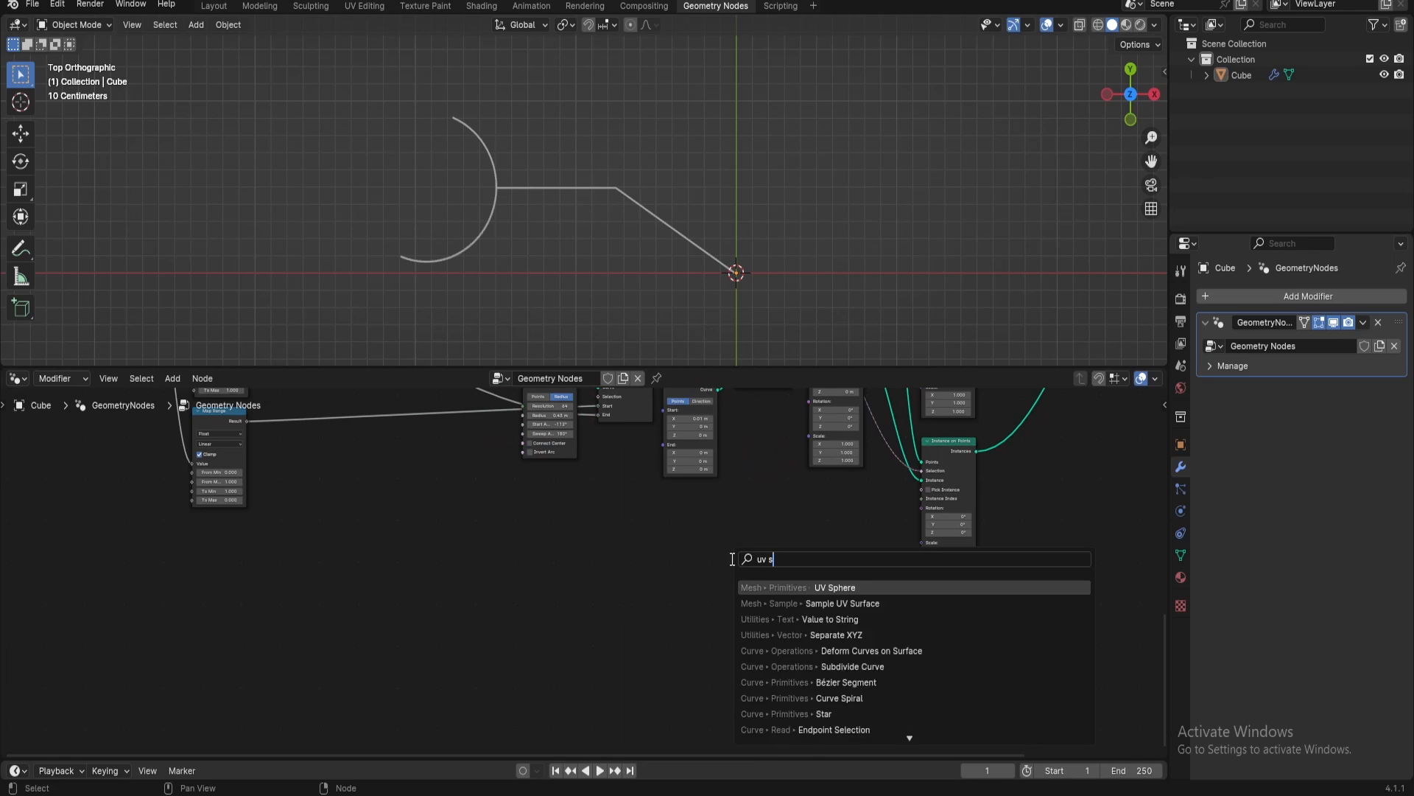
text(phere)
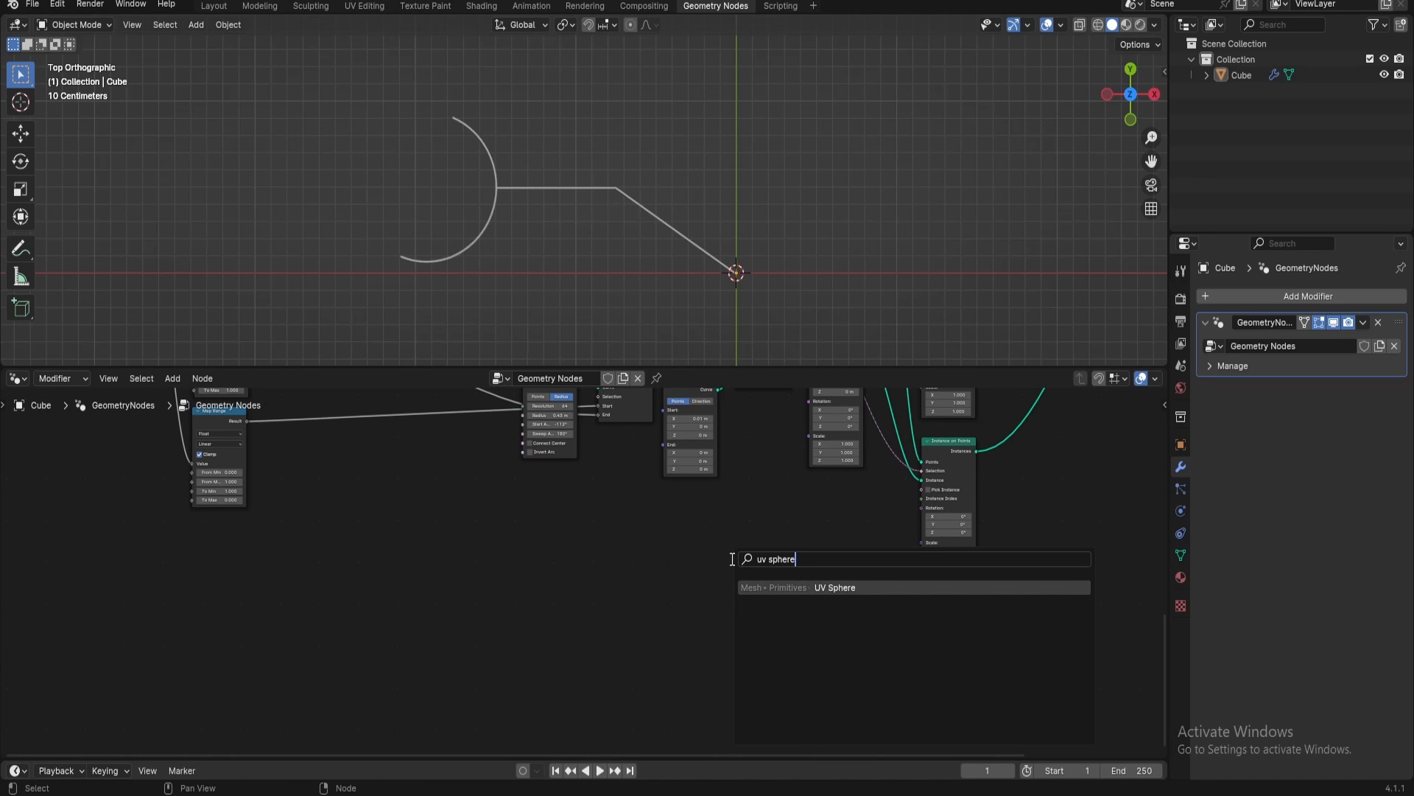
key(Return)
click(579, 533)
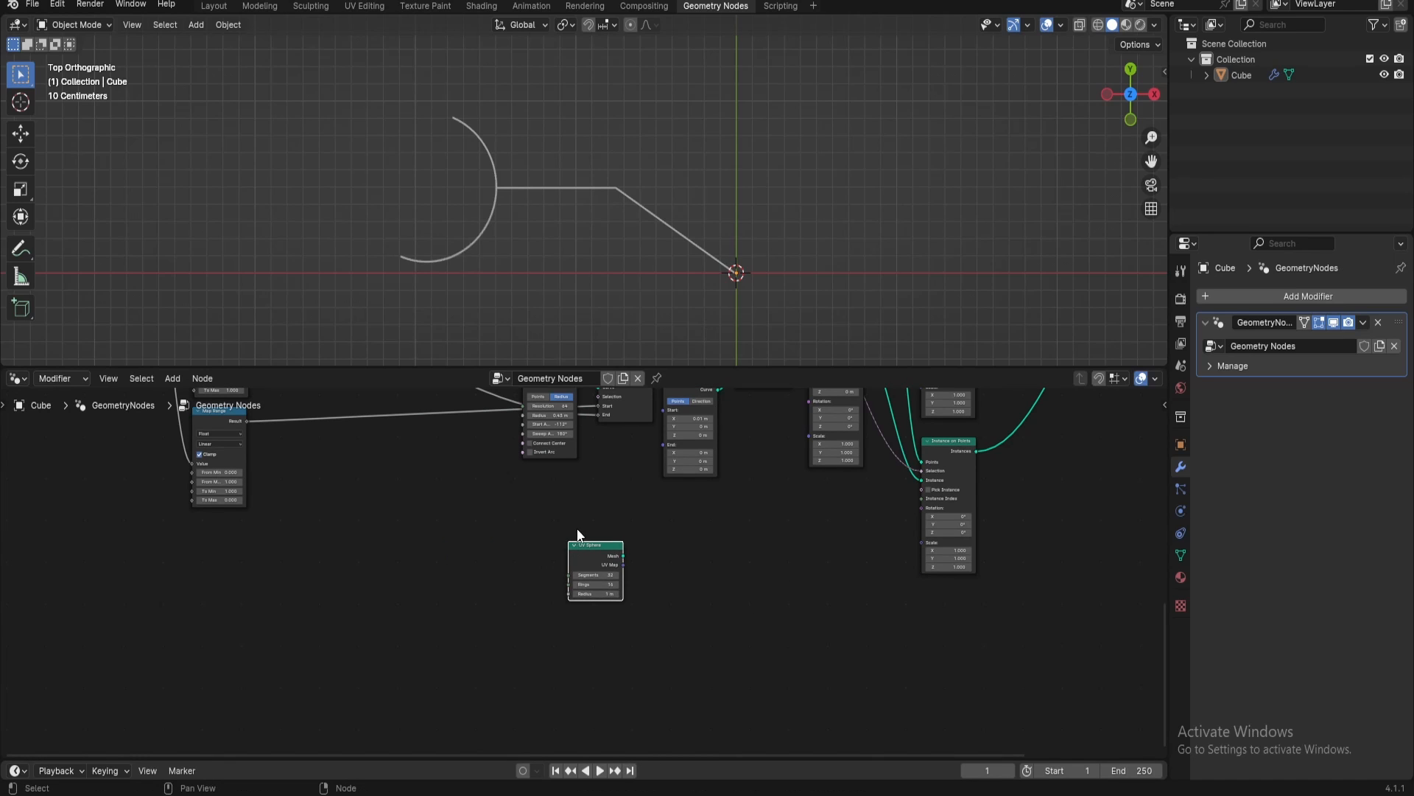
scroll(599, 571, up, 2)
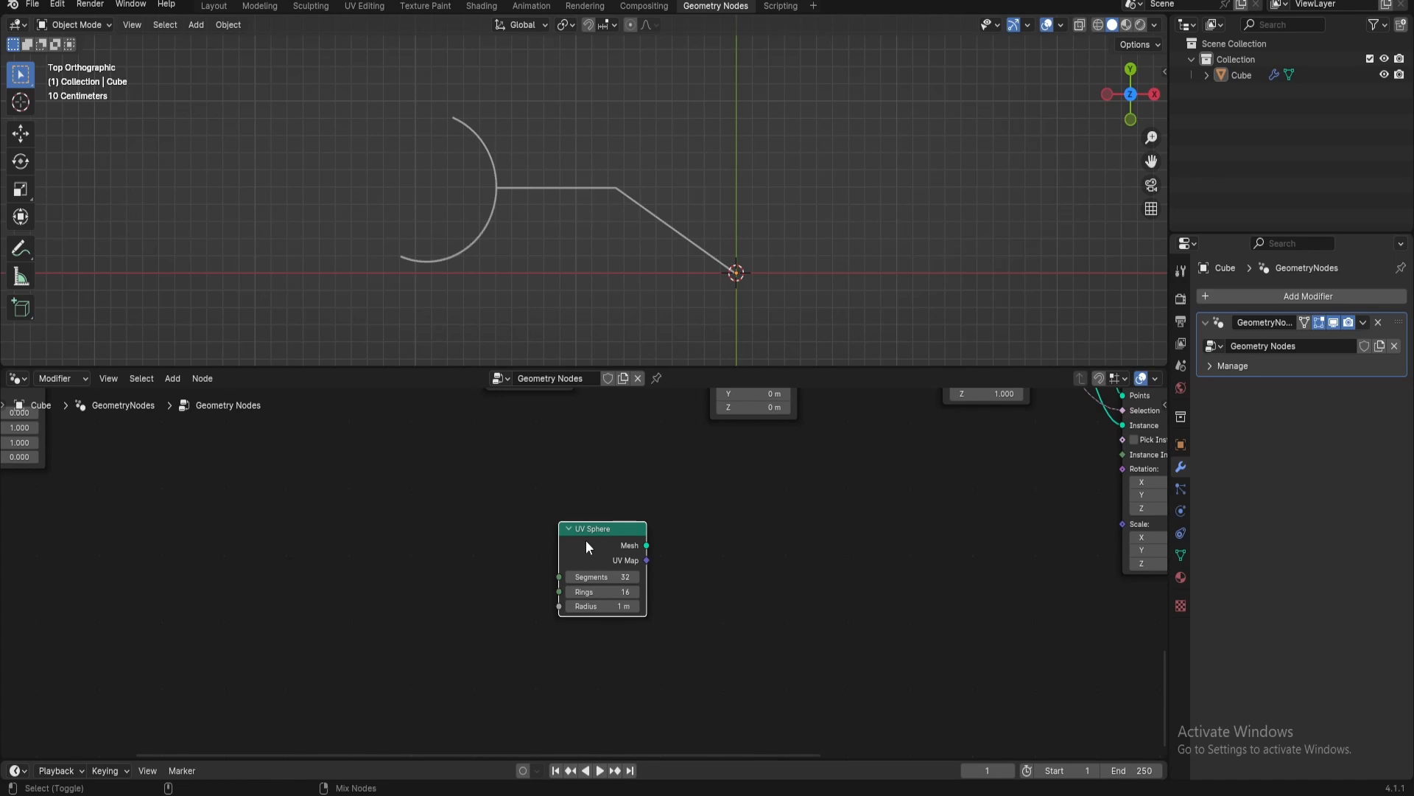
Preview the UV Sphere through a Viewer node and move the Viewer away to leave room between them
ctrl+shift+click(590, 543)
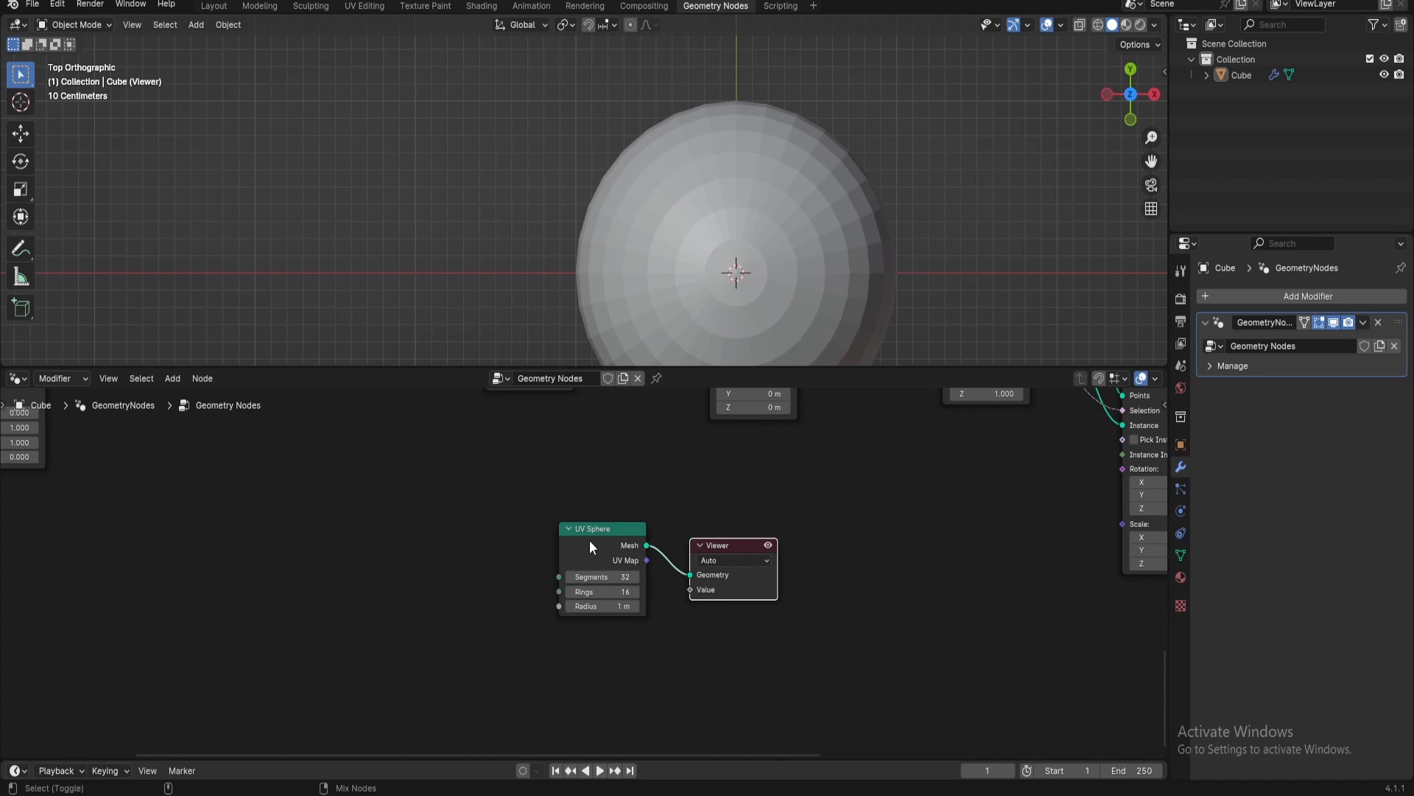
click(741, 558)
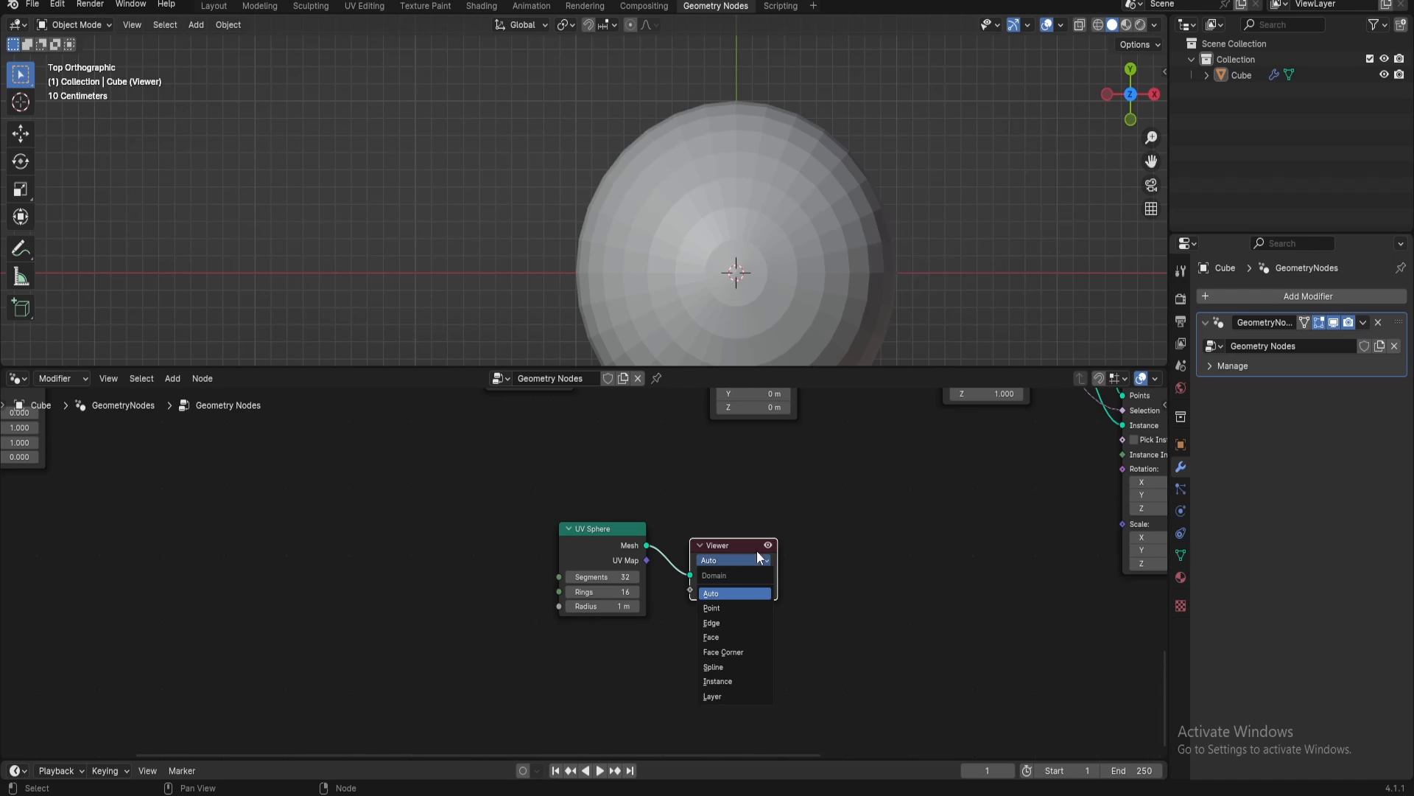
drag(714, 541, 872, 518)
scroll(794, 574, up, 2)
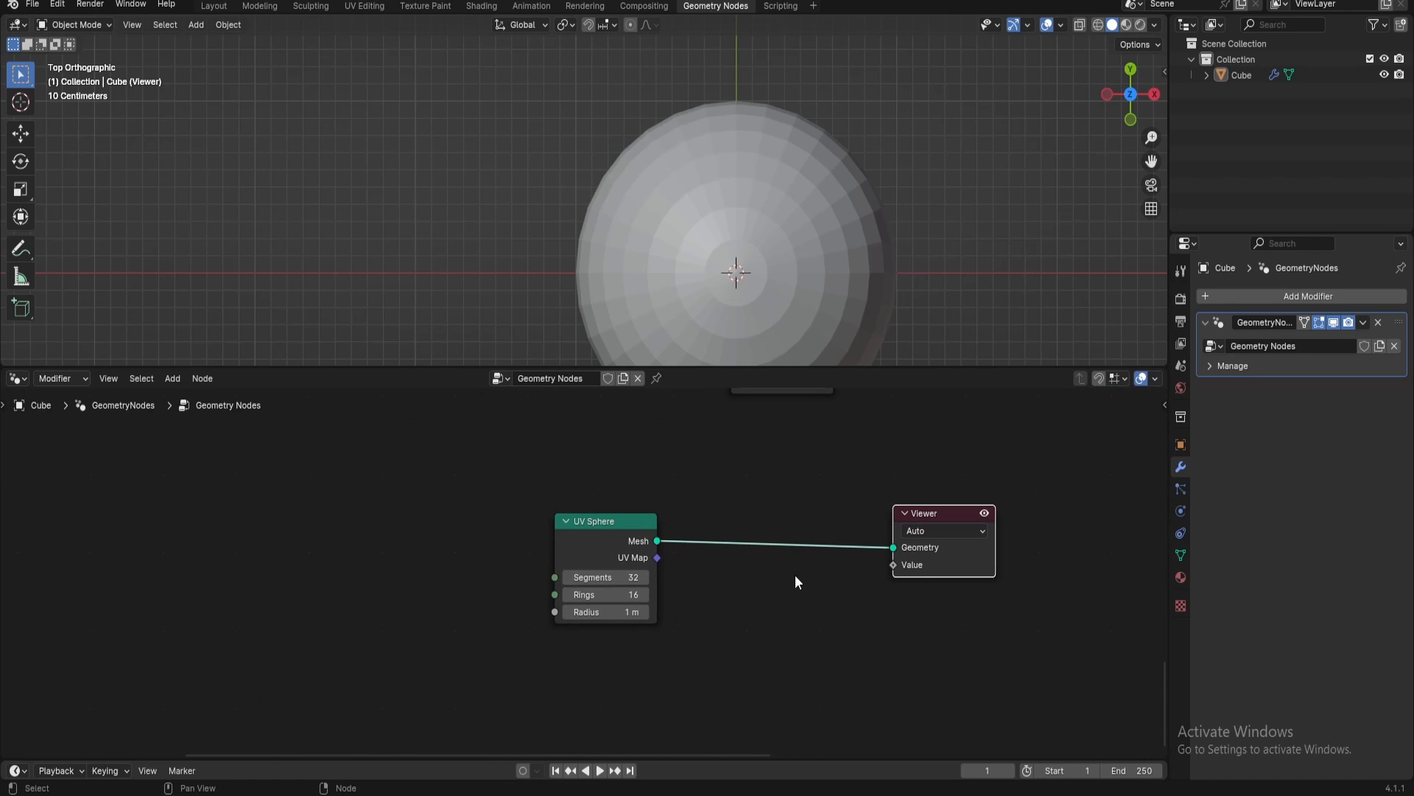
scroll(794, 582, down, 2)
scroll(684, 569, down, 1)
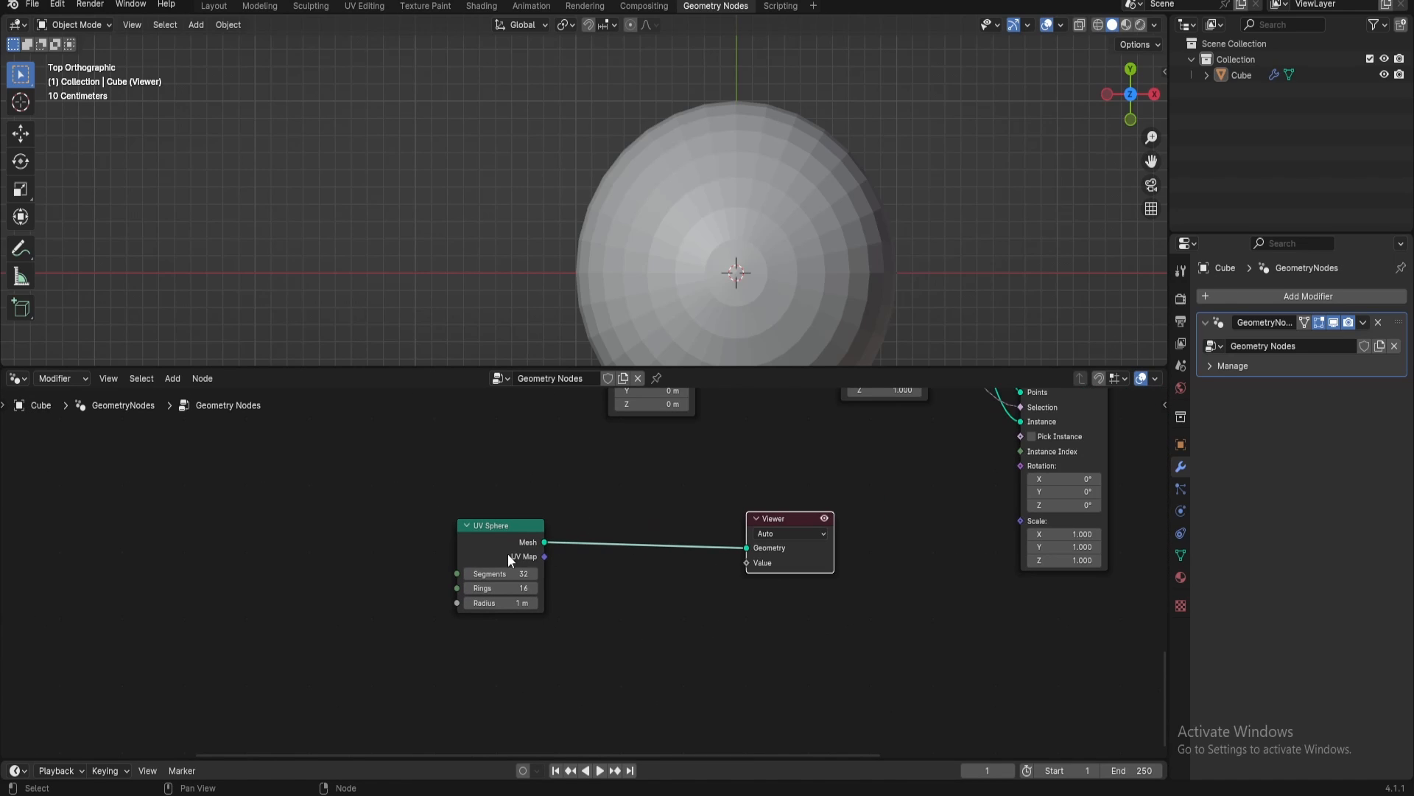
Set the UV Sphere node to 1024 segments and 512 rings, moving it farther from the Viewer
drag(507, 554, 372, 566)
scroll(643, 295, down, 2)
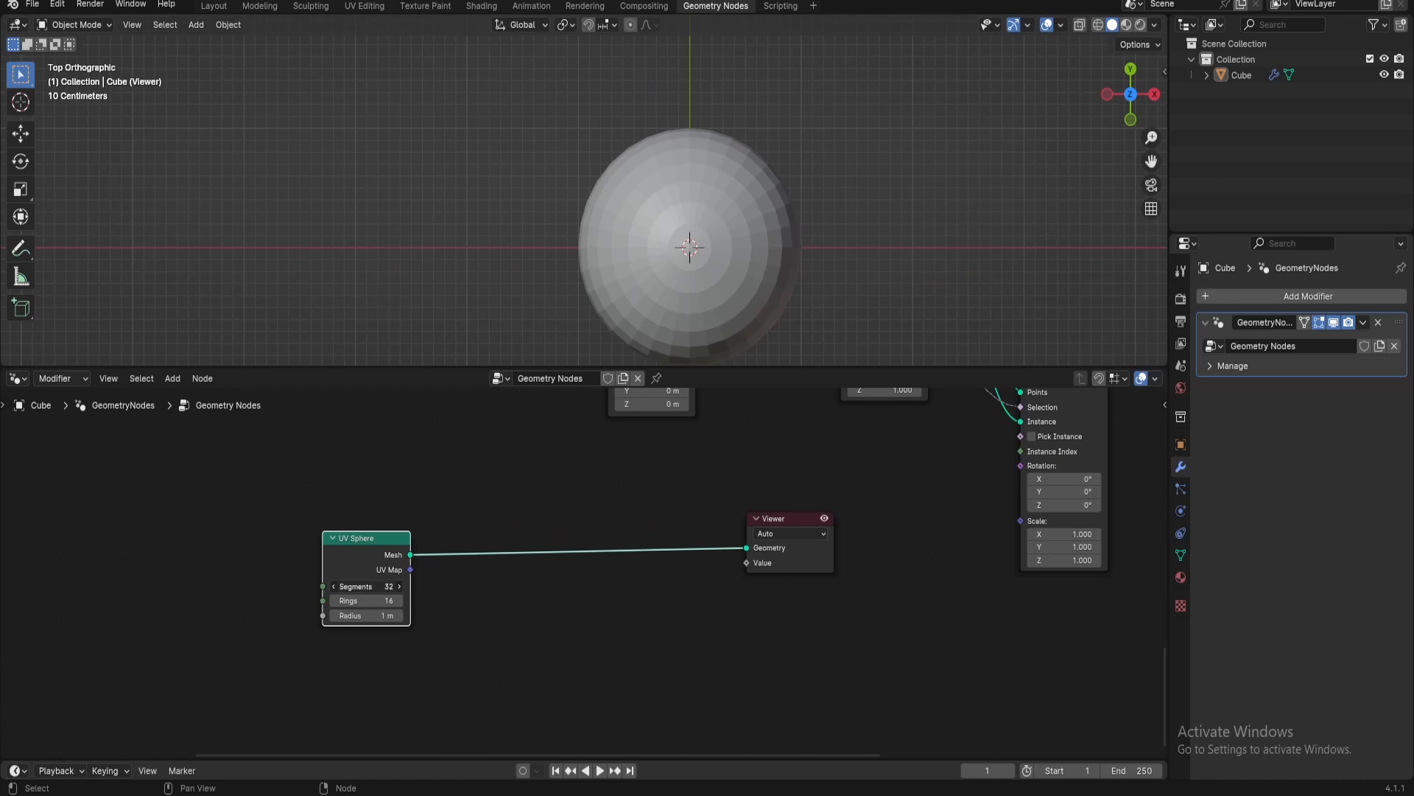
click(355, 586)
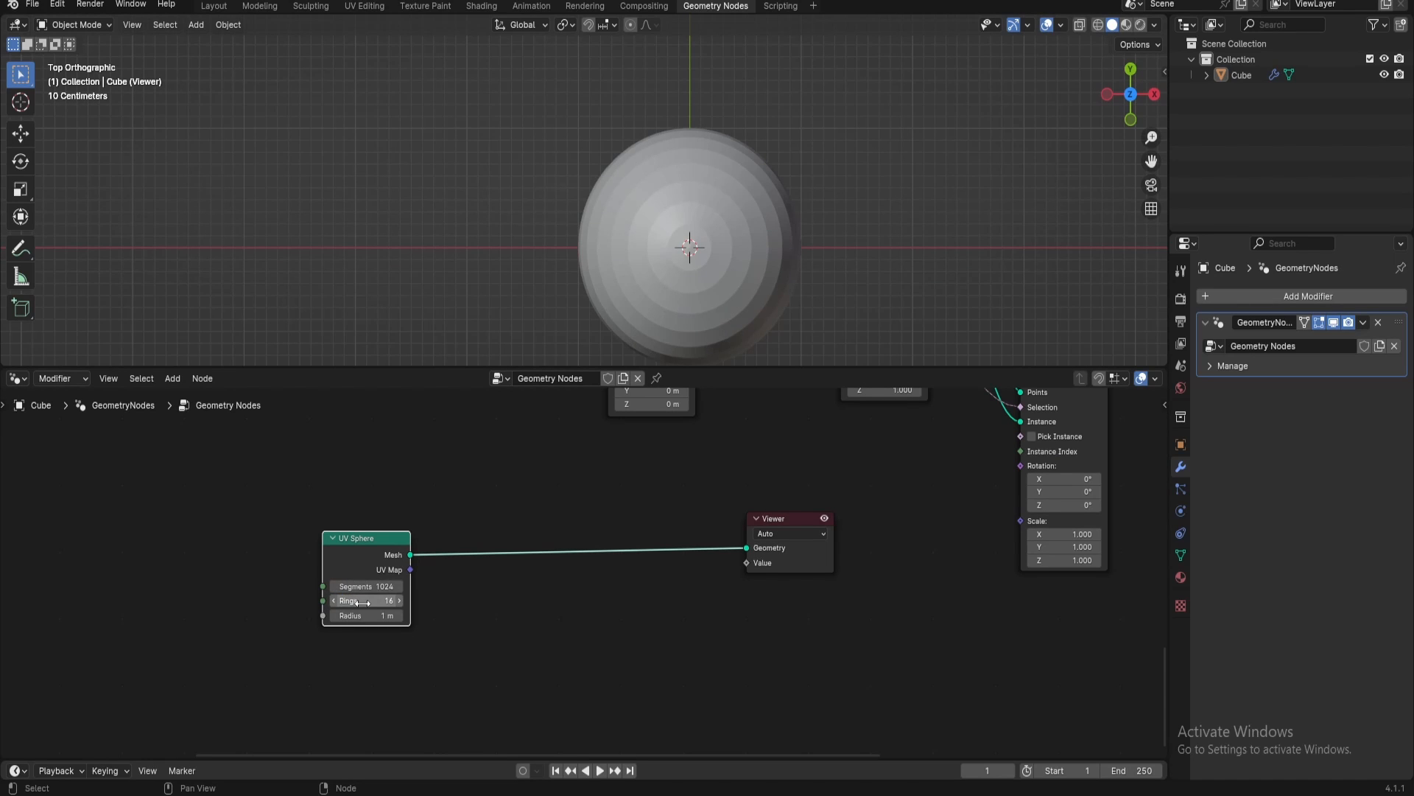
click(364, 601)
key(Return)
drag(352, 550, 272, 545)
Insert a Delete Geometry node between the UV Sphere and the Viewer and set its domain to Face
key(shift+a)
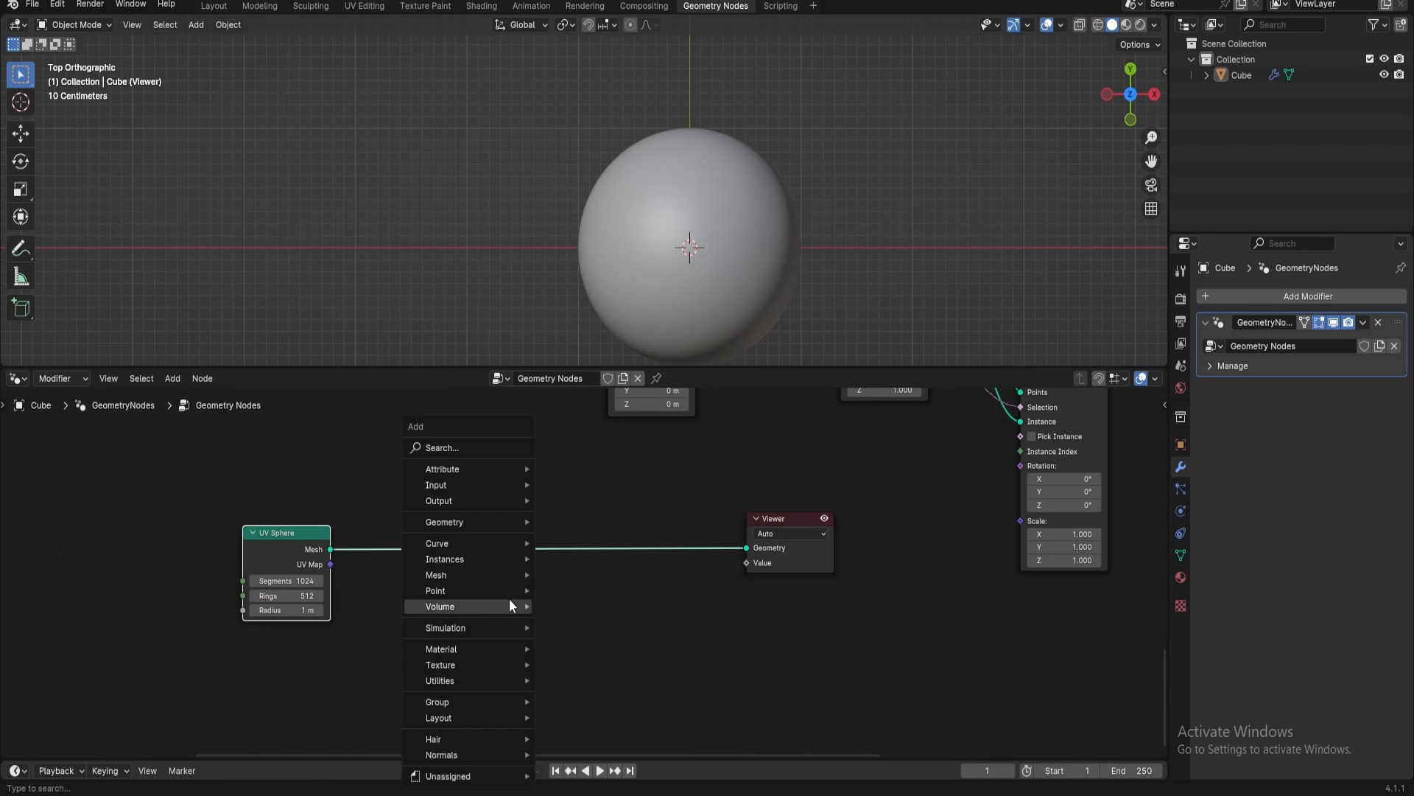
text(del)
text(e)
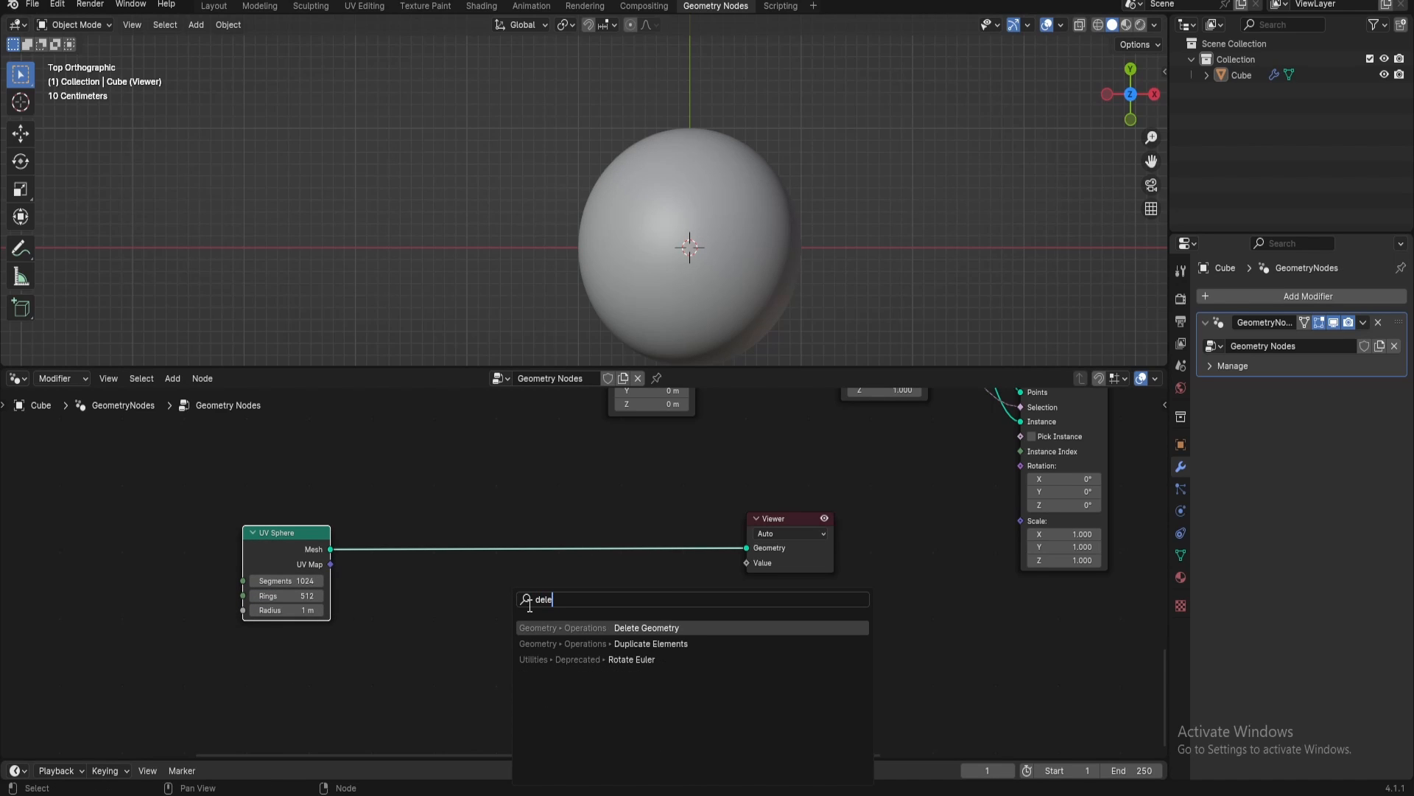
click(646, 629)
click(635, 578)
click(635, 580)
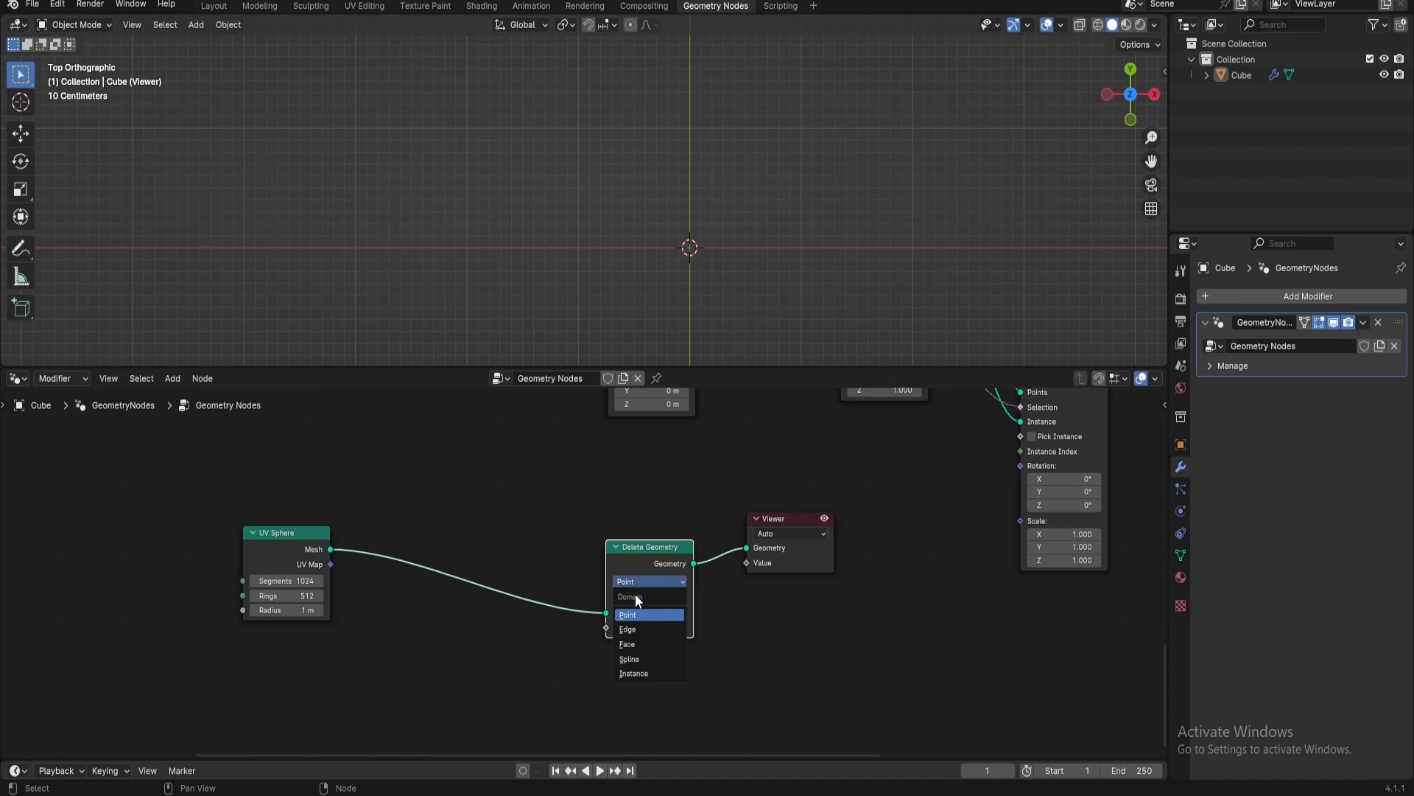
click(634, 640)
Add an Image Texture node below the UV Sphere with its Color output feeding Delete Geometry's Selection
middle_drag(517, 638, 691, 605)
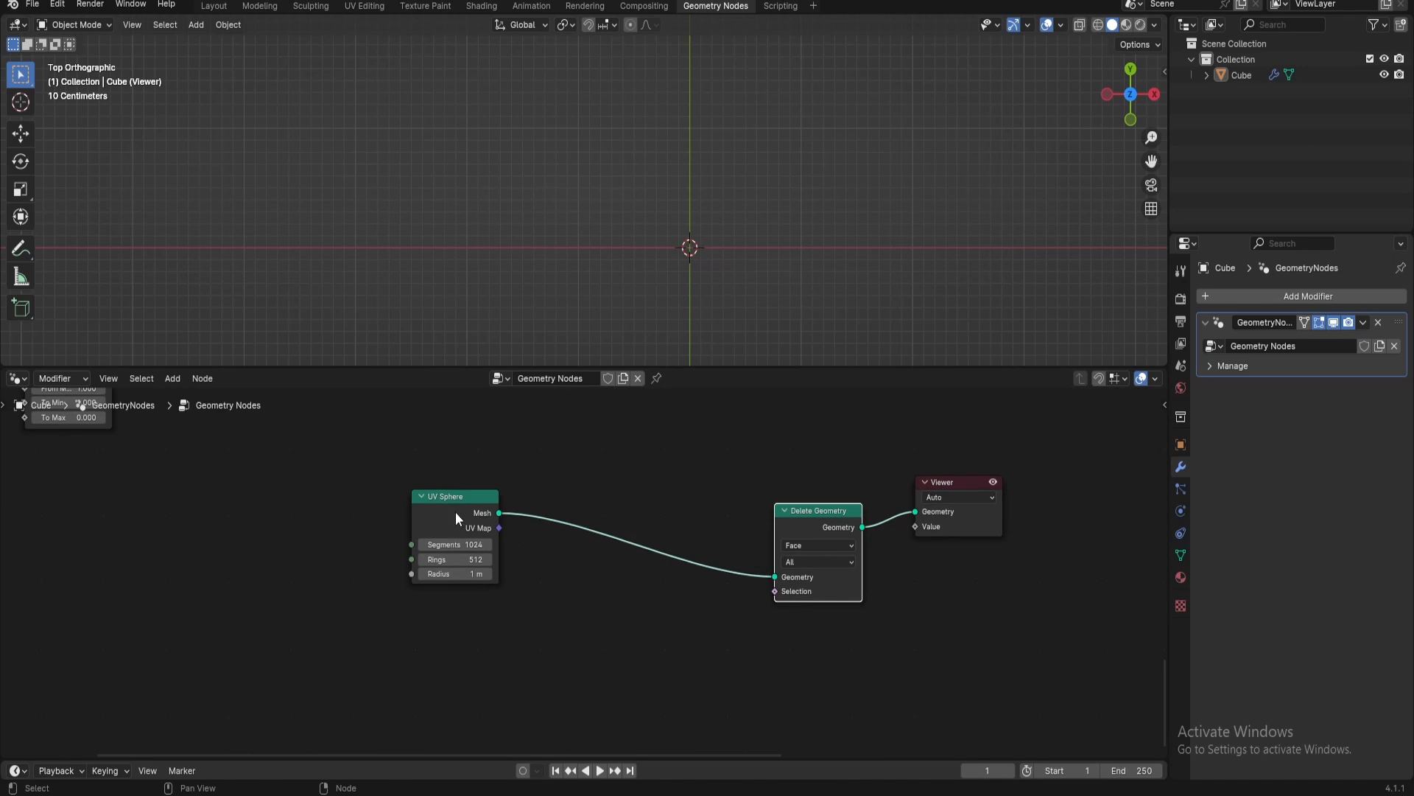
drag(455, 518, 531, 501)
drag(775, 591, 661, 661)
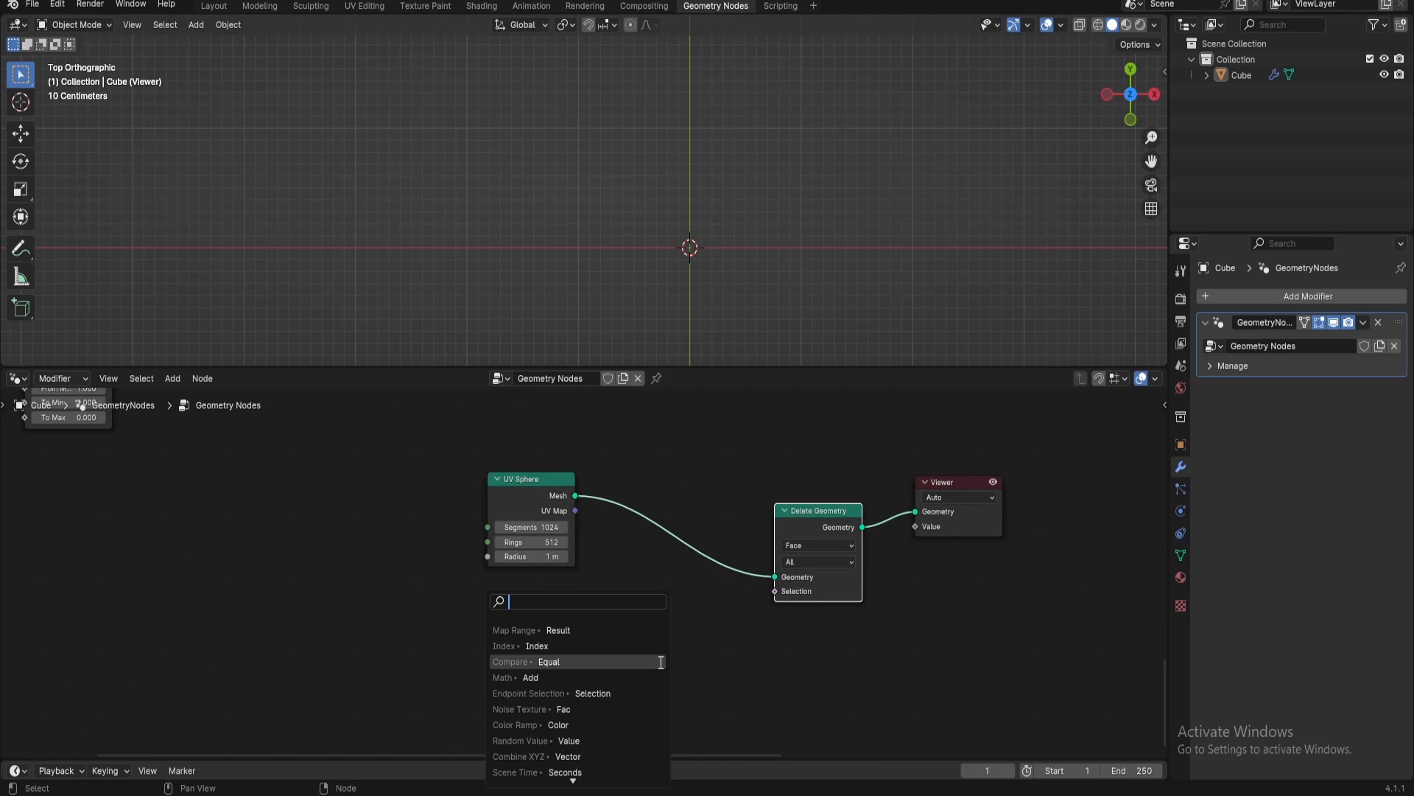
text(imag t)
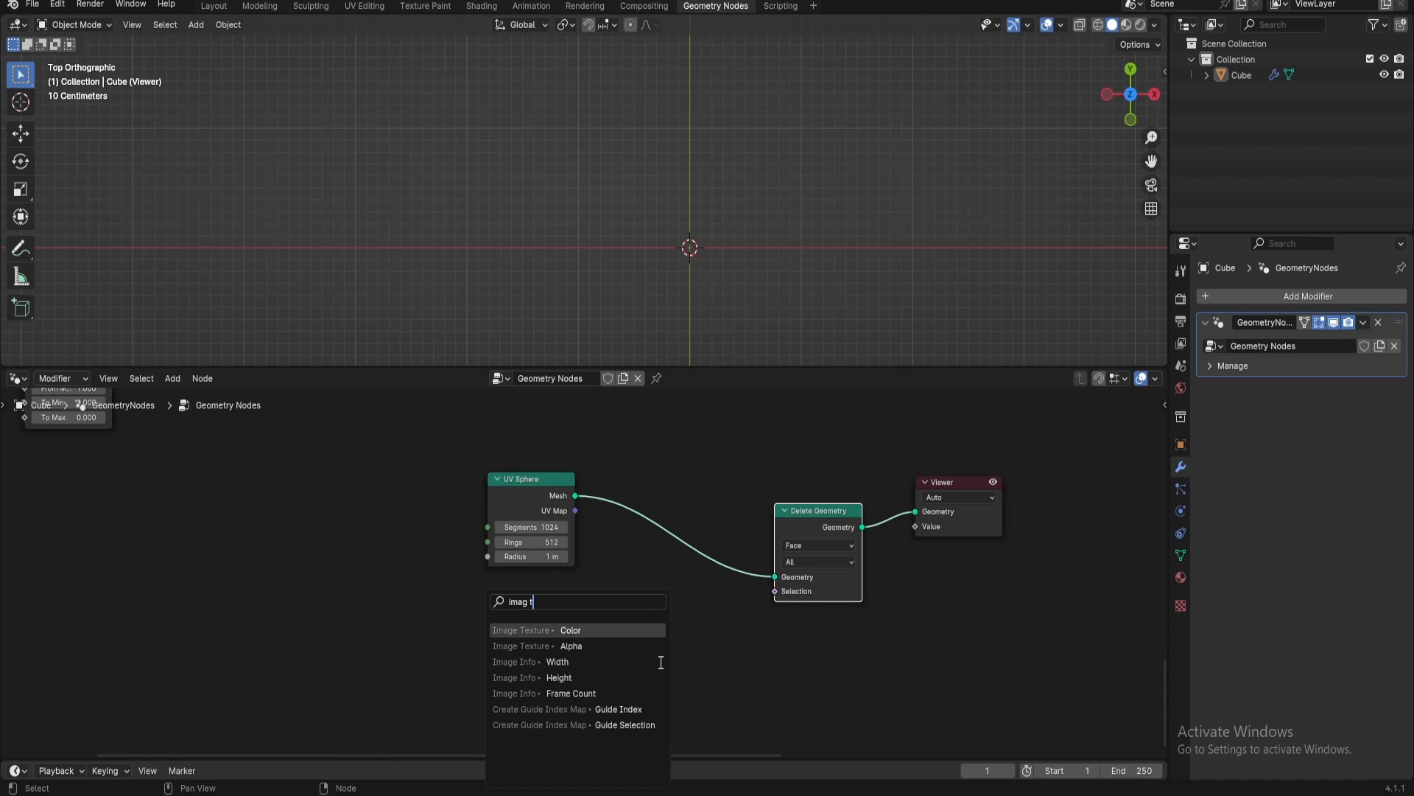
key(Down)
key(Return)
click(525, 603)
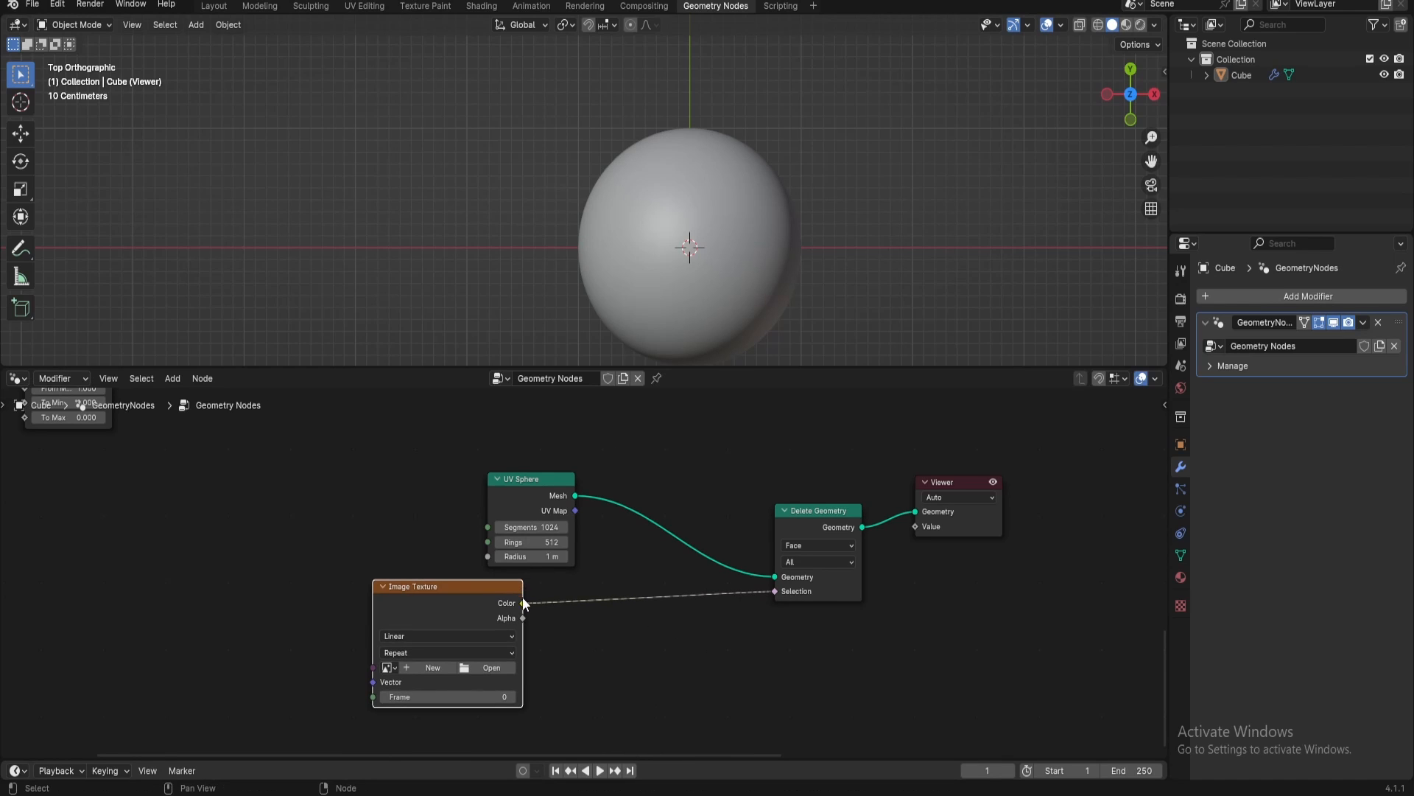
Assign the image earth_landocean_4K.png to the Image Texture node
click(388, 667)
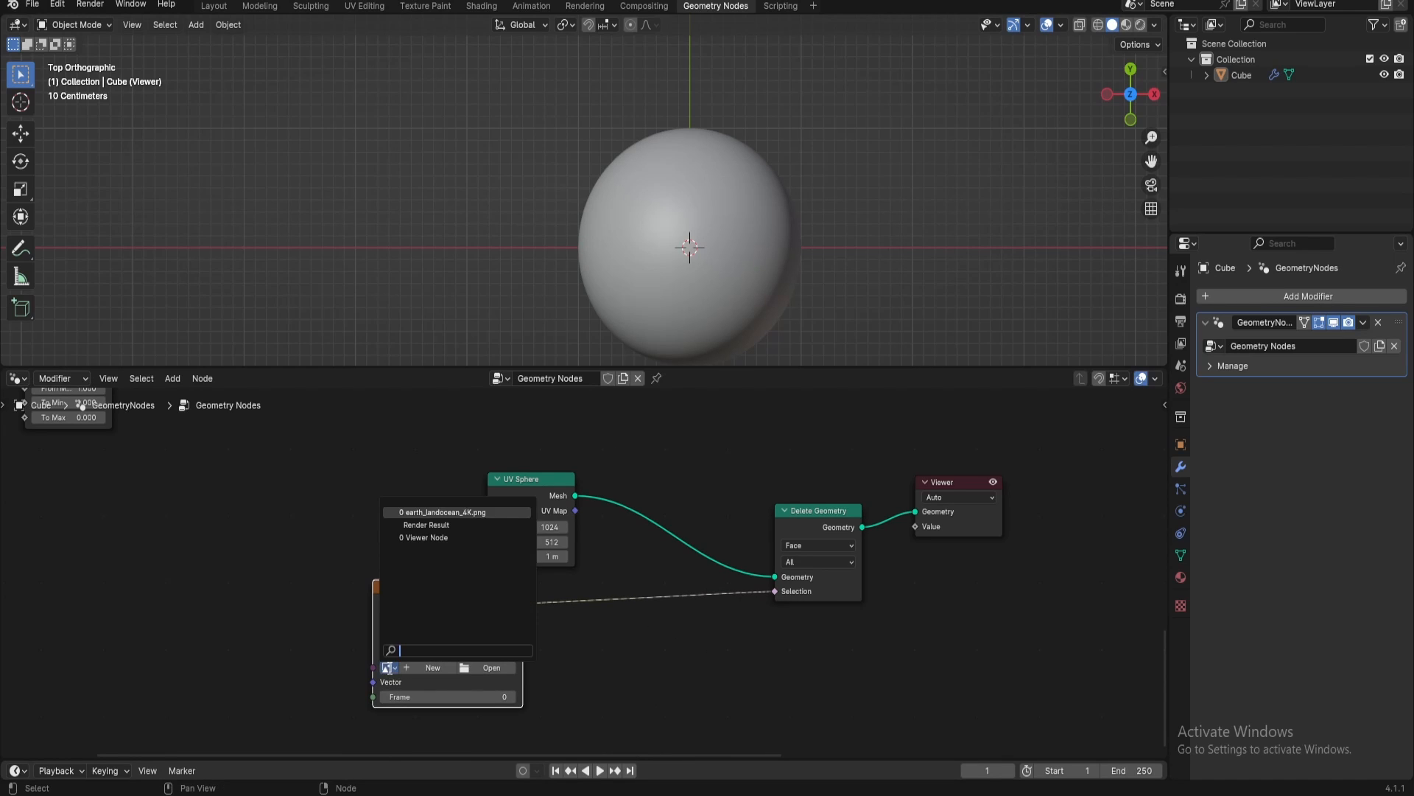
click(420, 512)
scroll(687, 218, up, 3)
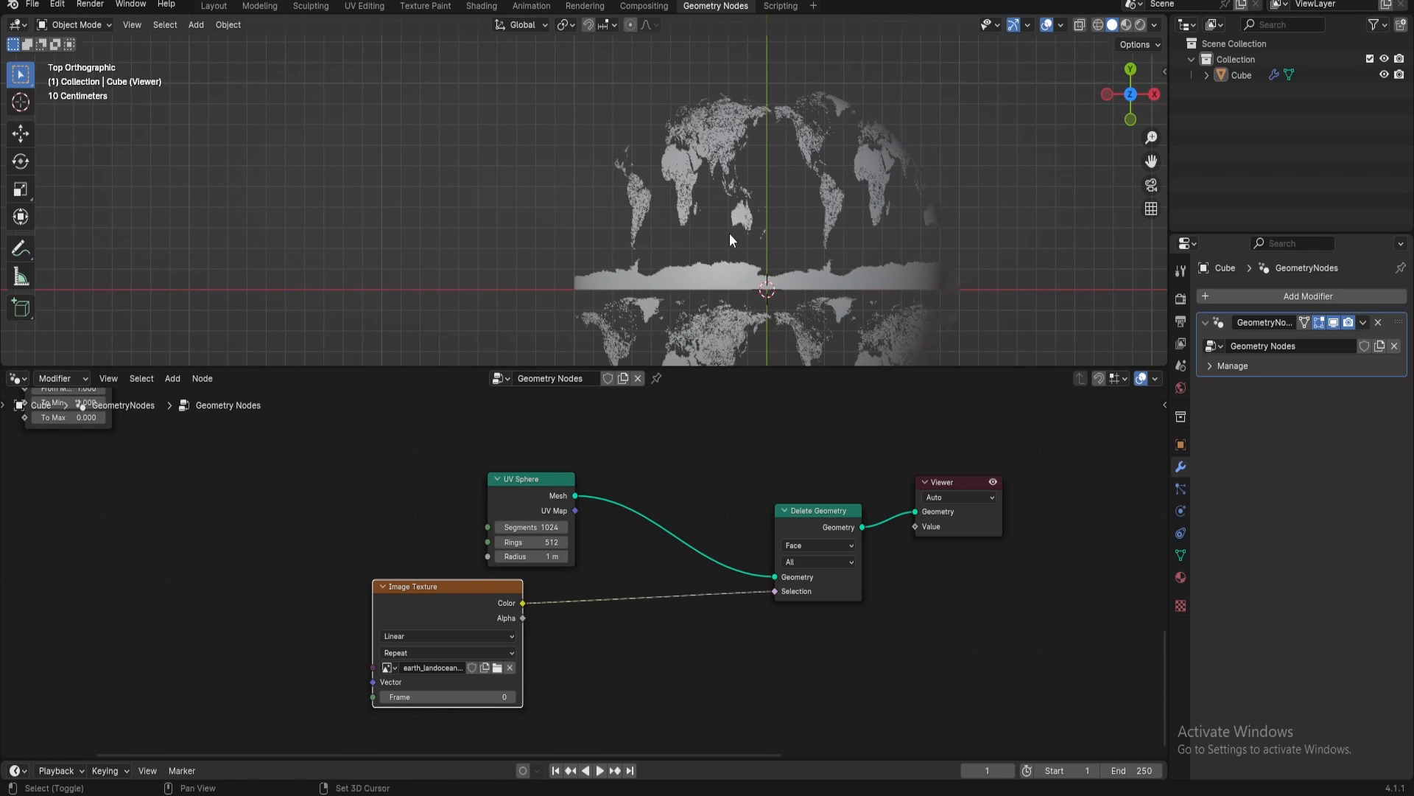
shift+middle_drag(729, 233, 632, 166)
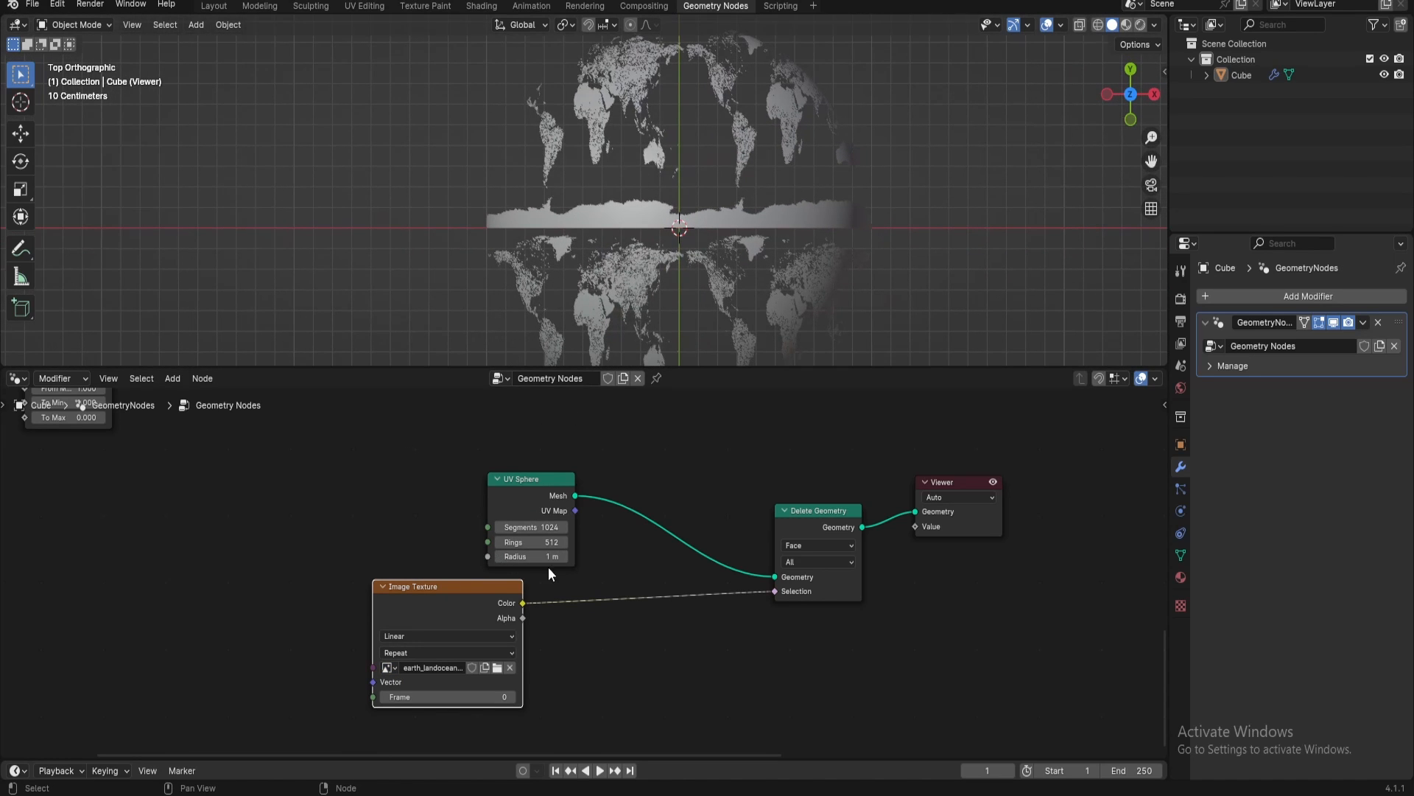
Connect the UV Sphere's UV Map output to the Image Texture's Vector input, spacing the two nodes apart
drag(471, 585, 526, 598)
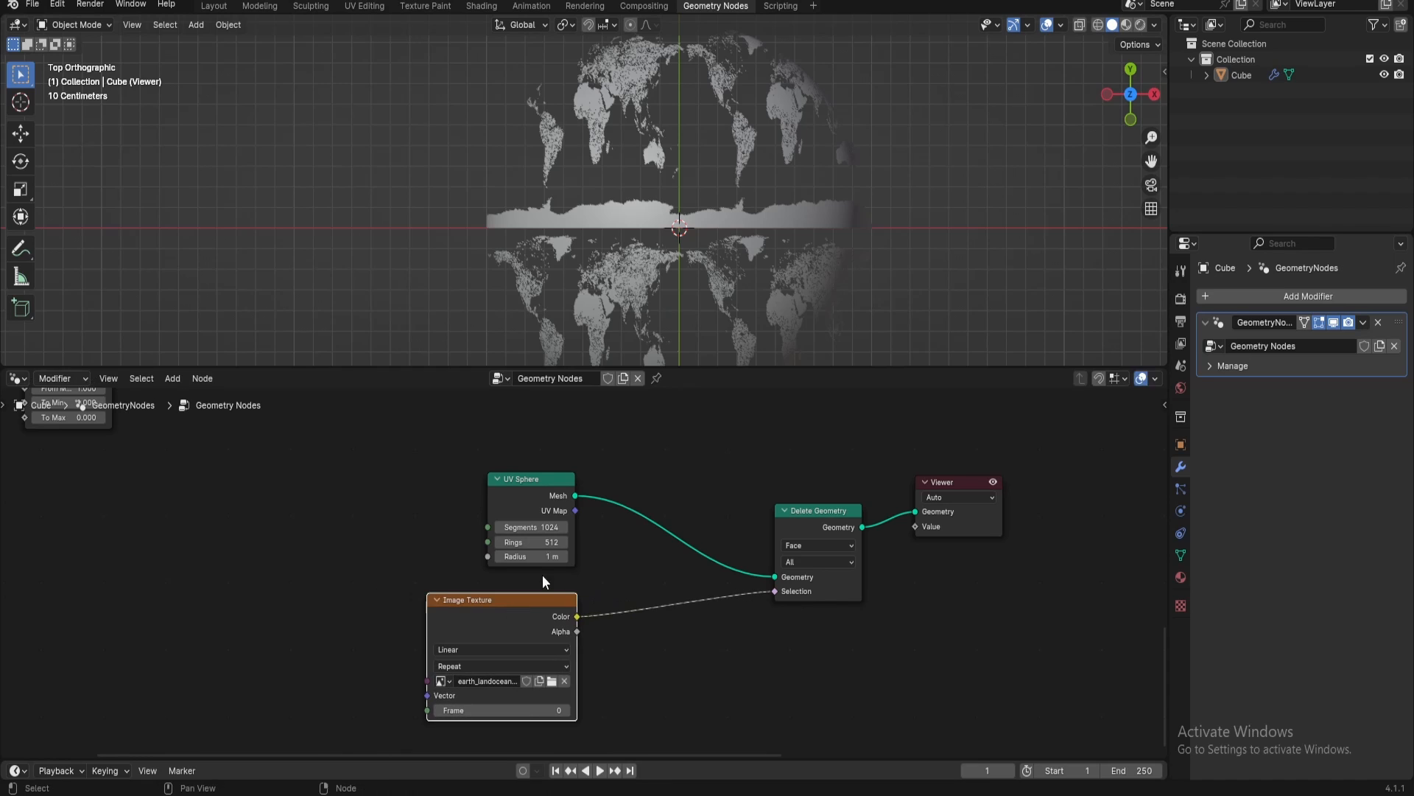
drag(554, 508, 422, 695)
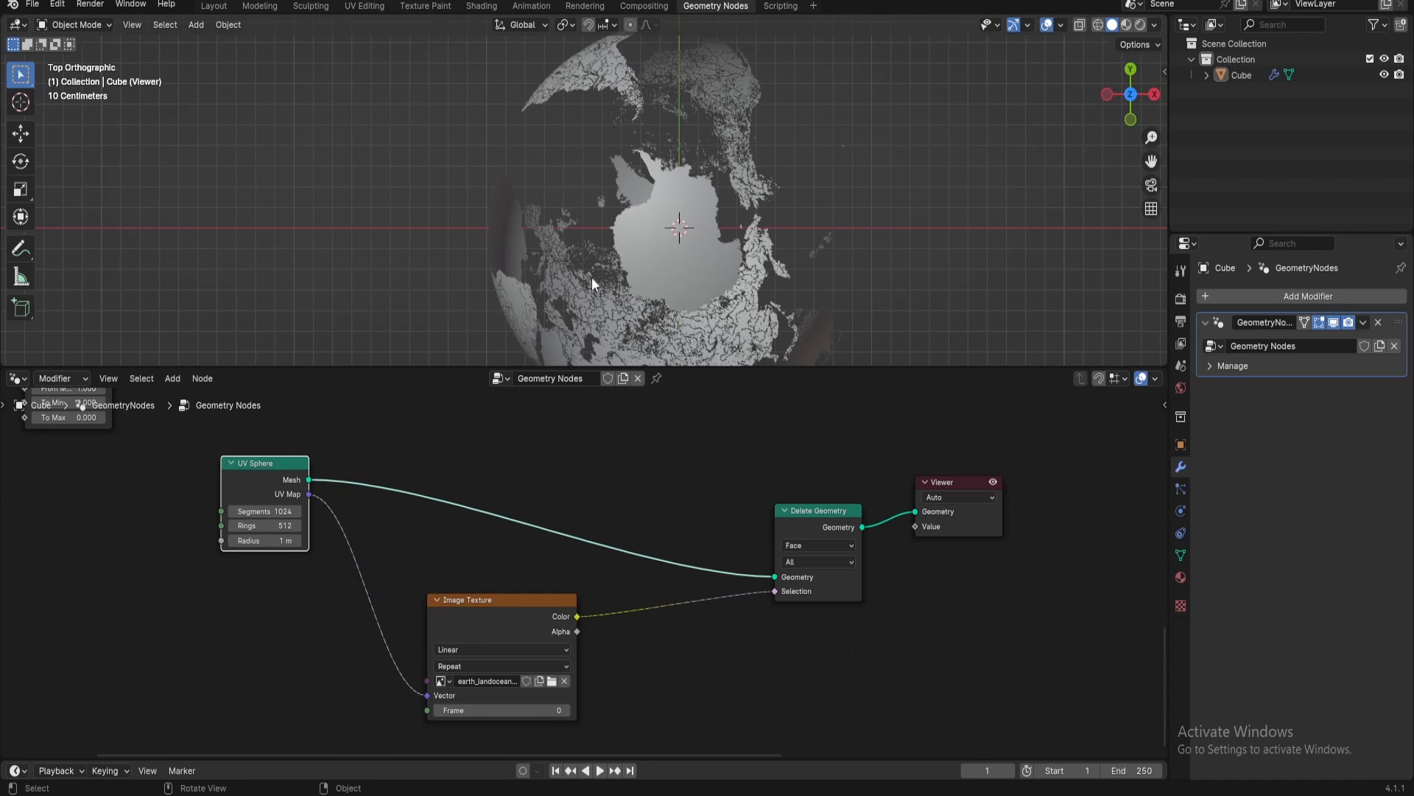
scroll(590, 277, down, 2)
shift+middle_drag(602, 280, 579, 231)
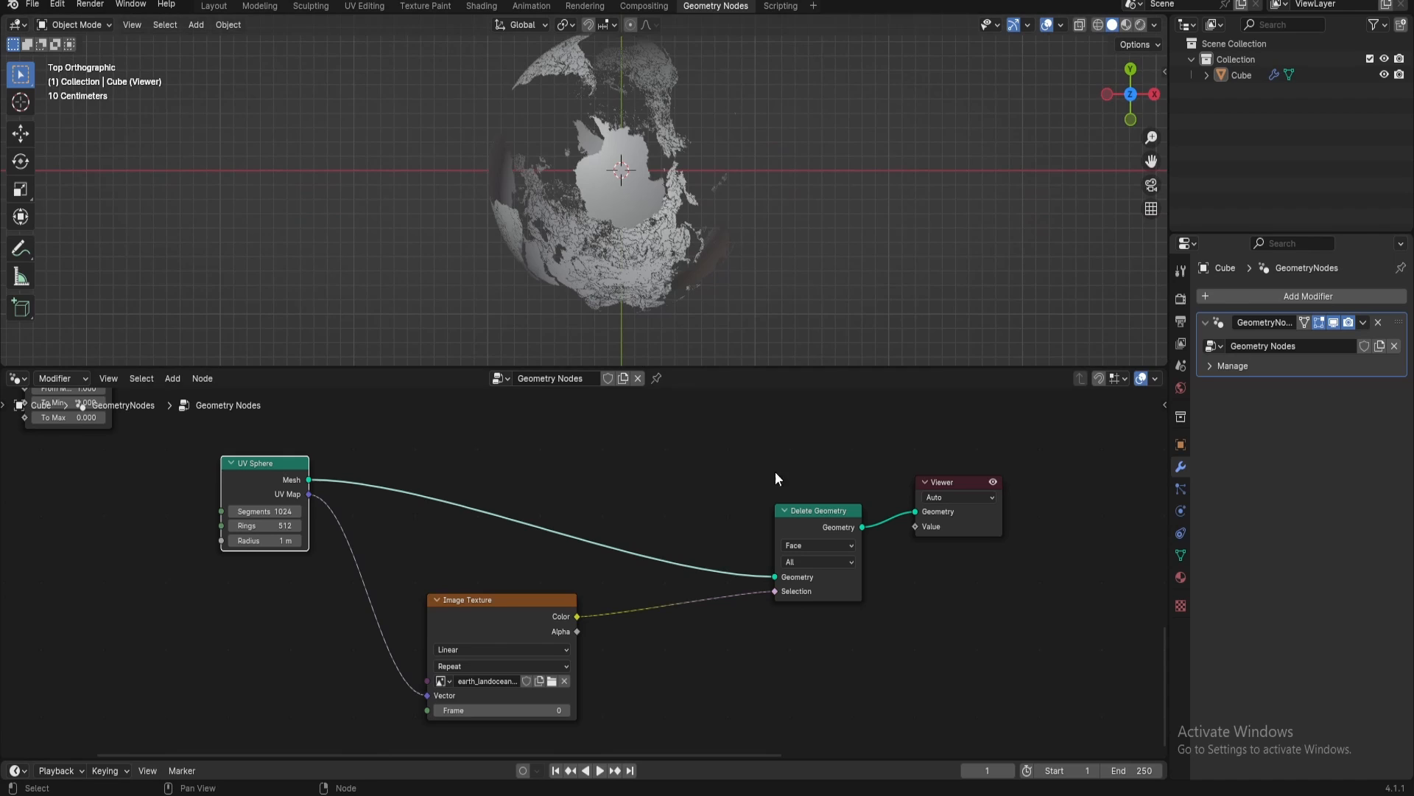
Arrange the UV Sphere, Image Texture and Delete Geometry nodes compactly and move the Viewer farther away
drag(818, 509, 659, 431)
drag(542, 604, 459, 571)
drag(649, 435, 578, 424)
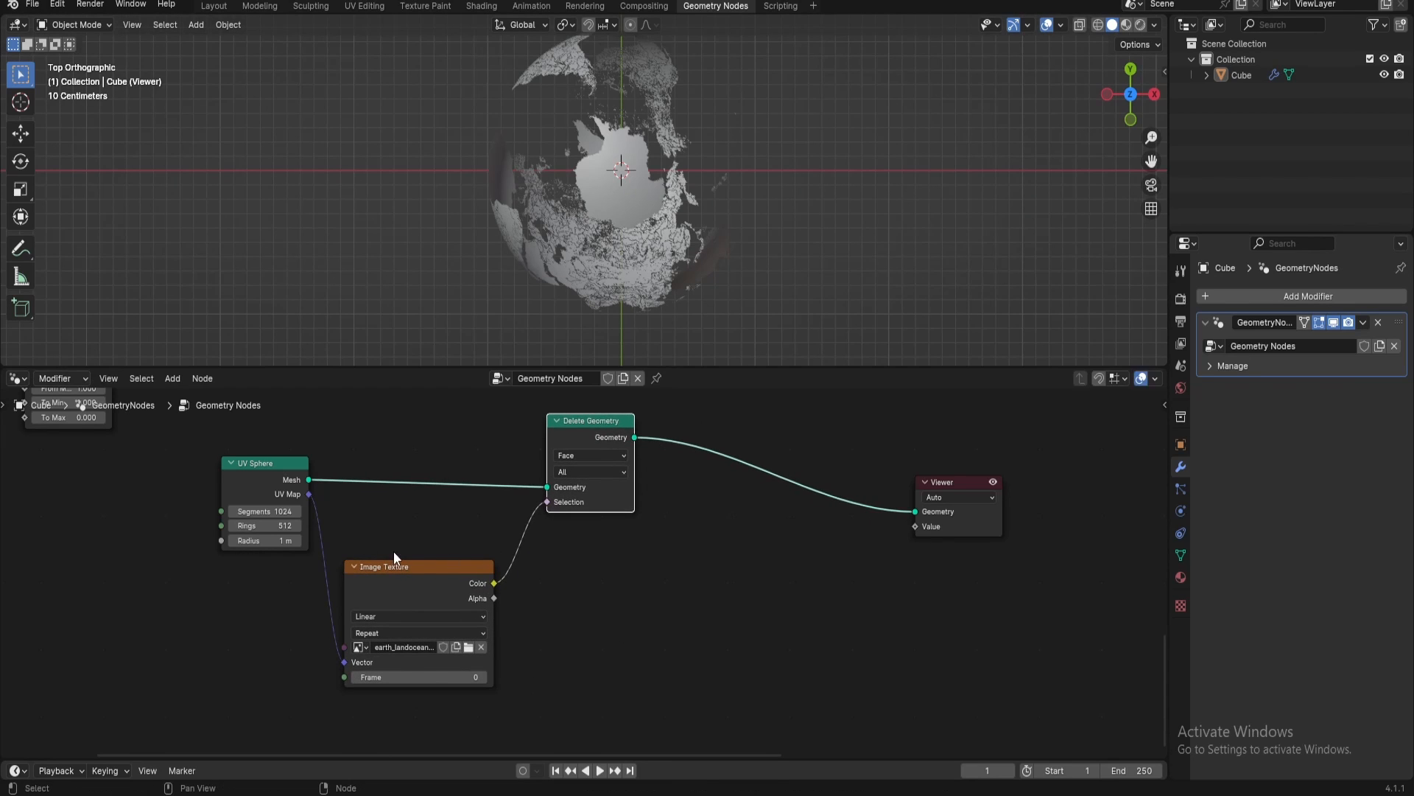
drag(258, 477, 249, 476)
drag(596, 433, 586, 436)
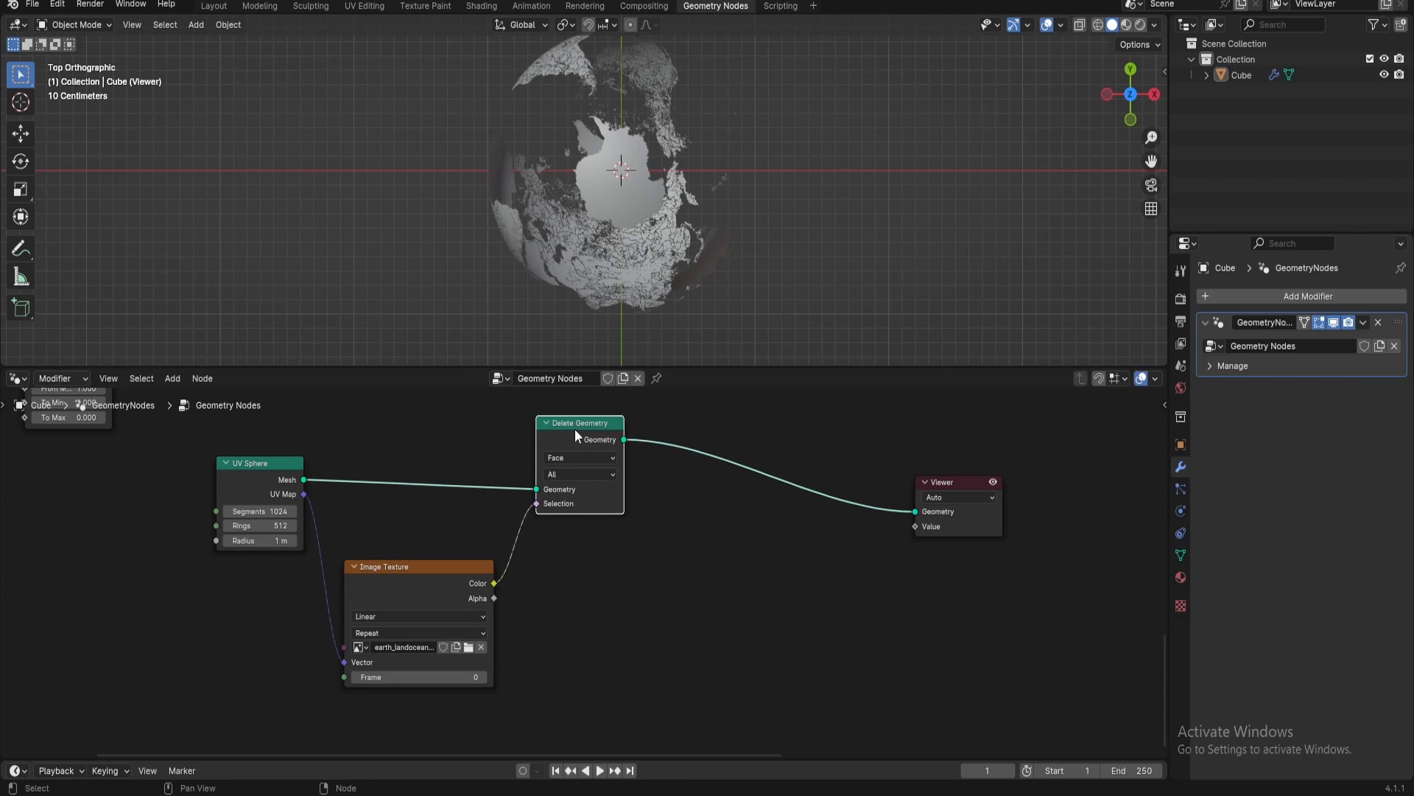
drag(961, 476, 1079, 443)
Insert a Transform Geometry node between the Delete Geometry node and the Viewer
key(shift+a)
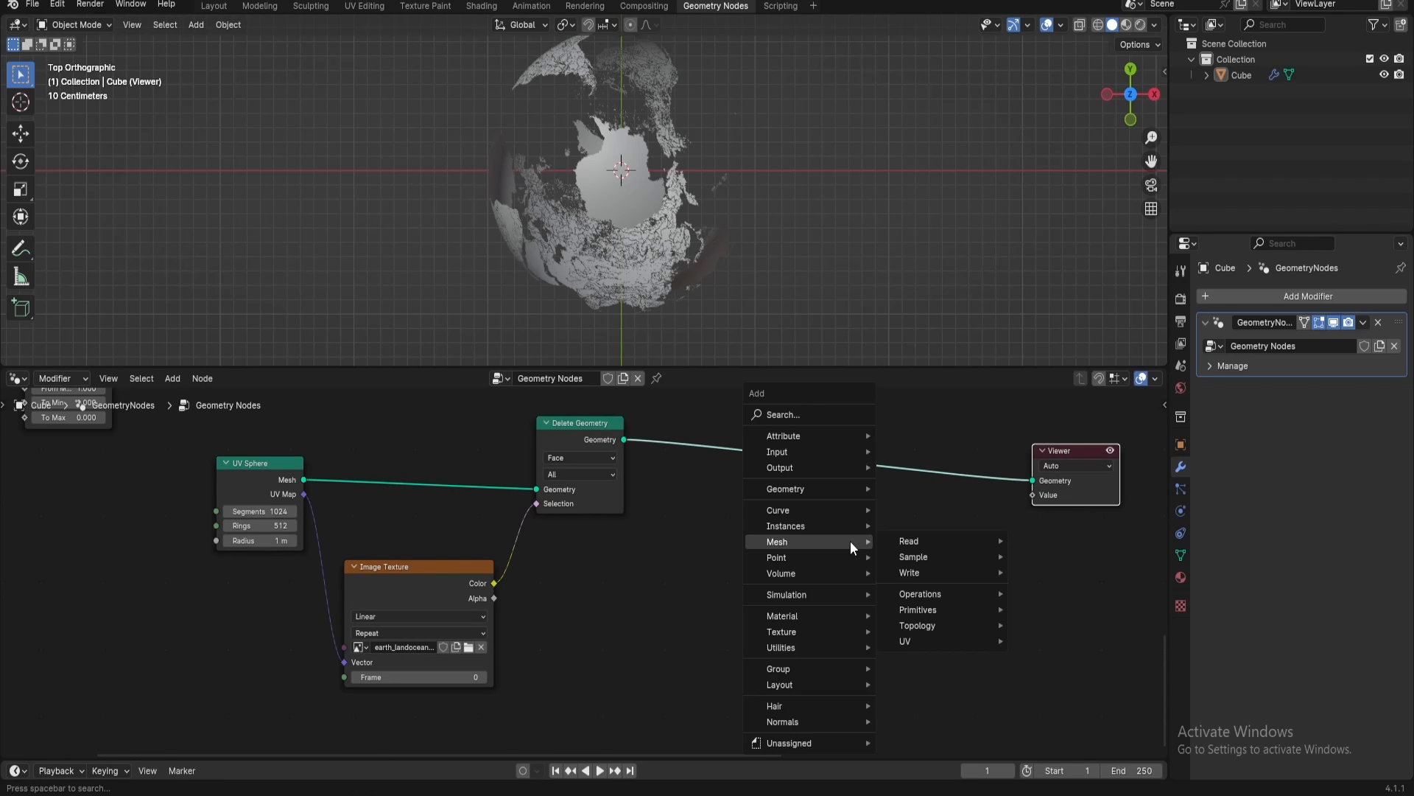
key(Escape)
key(shift+a)
text(tra)
click(973, 568)
click(829, 435)
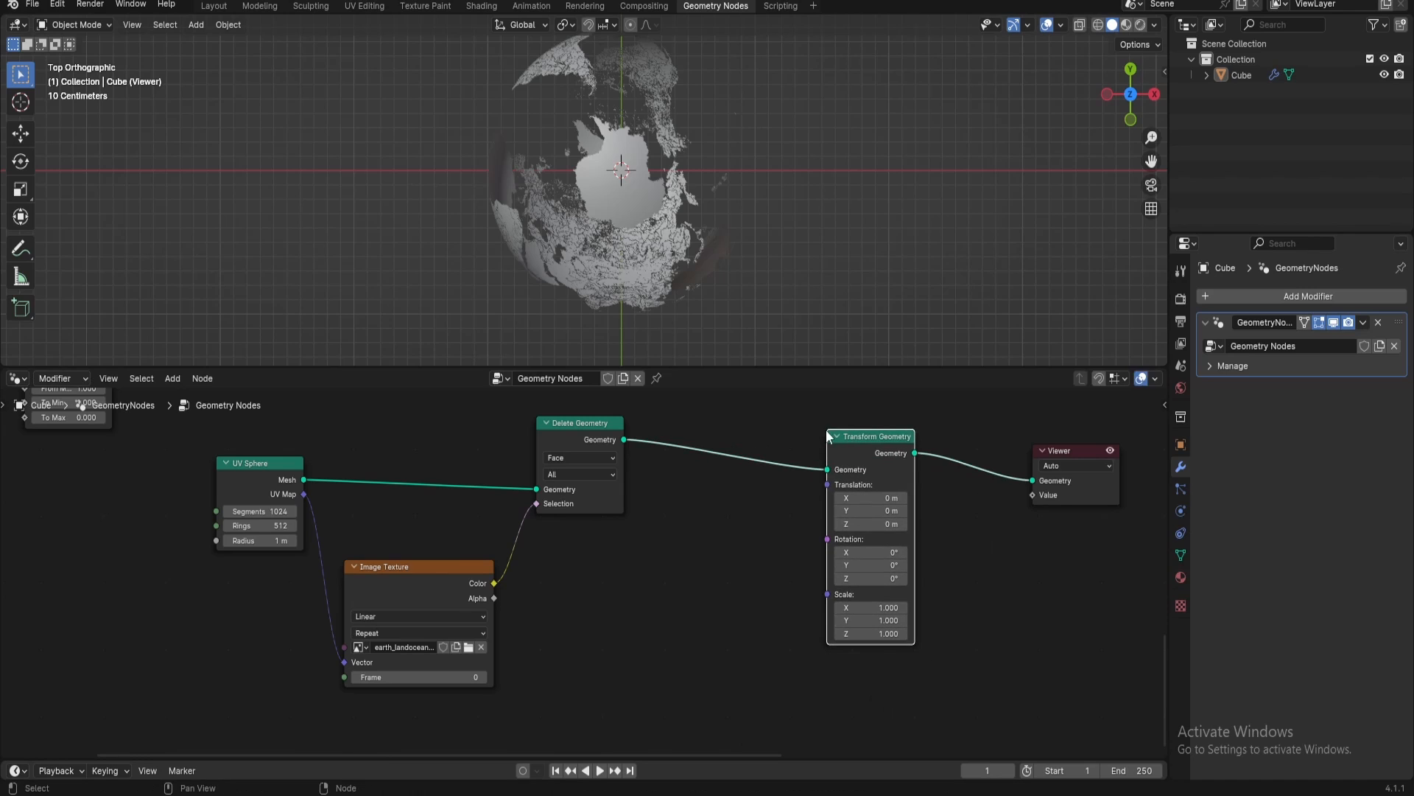
Set the Transform Geometry node's X rotation to 90° and inspect the globe in perspective and from the top
click(865, 552)
text(90)
key(Return)
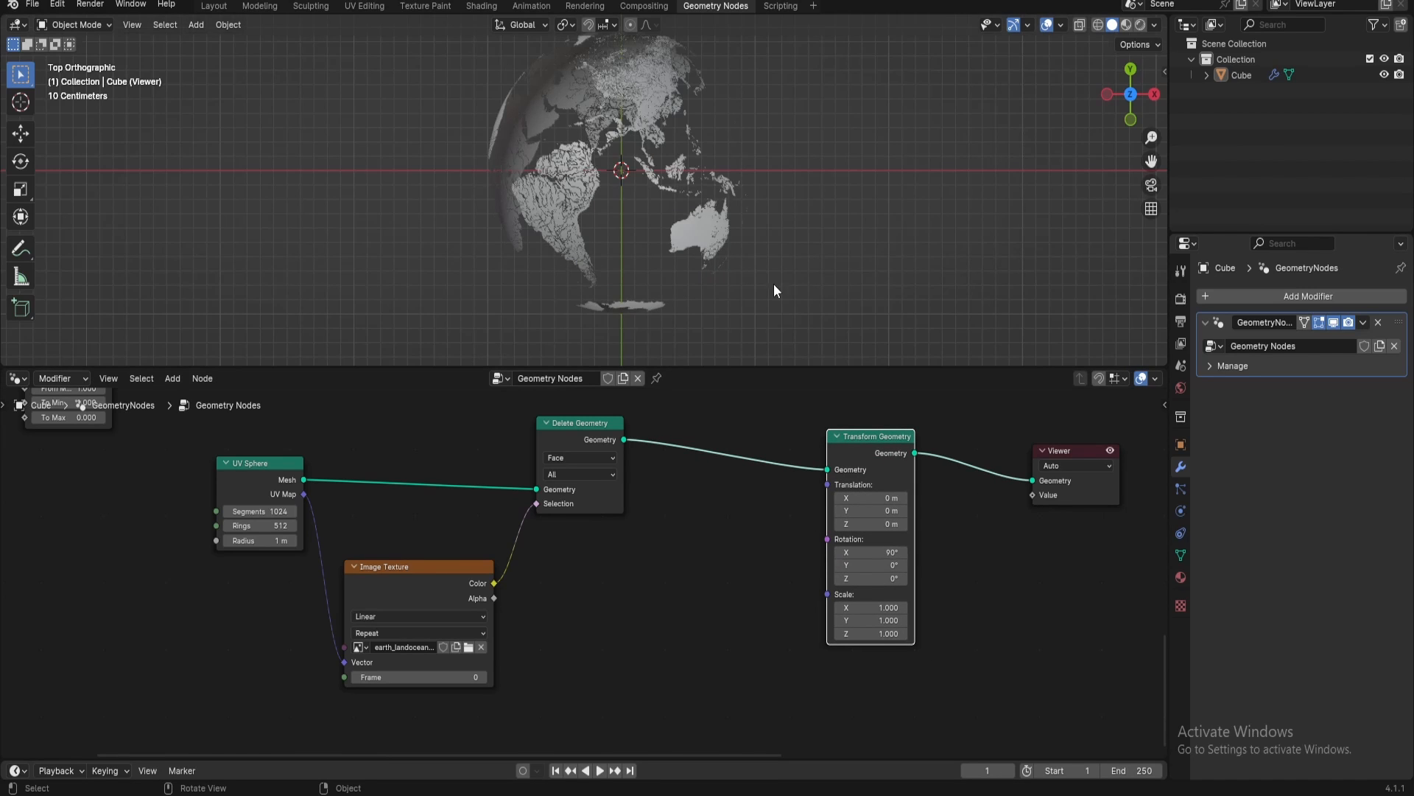
shift+middle_drag(659, 223, 628, 361)
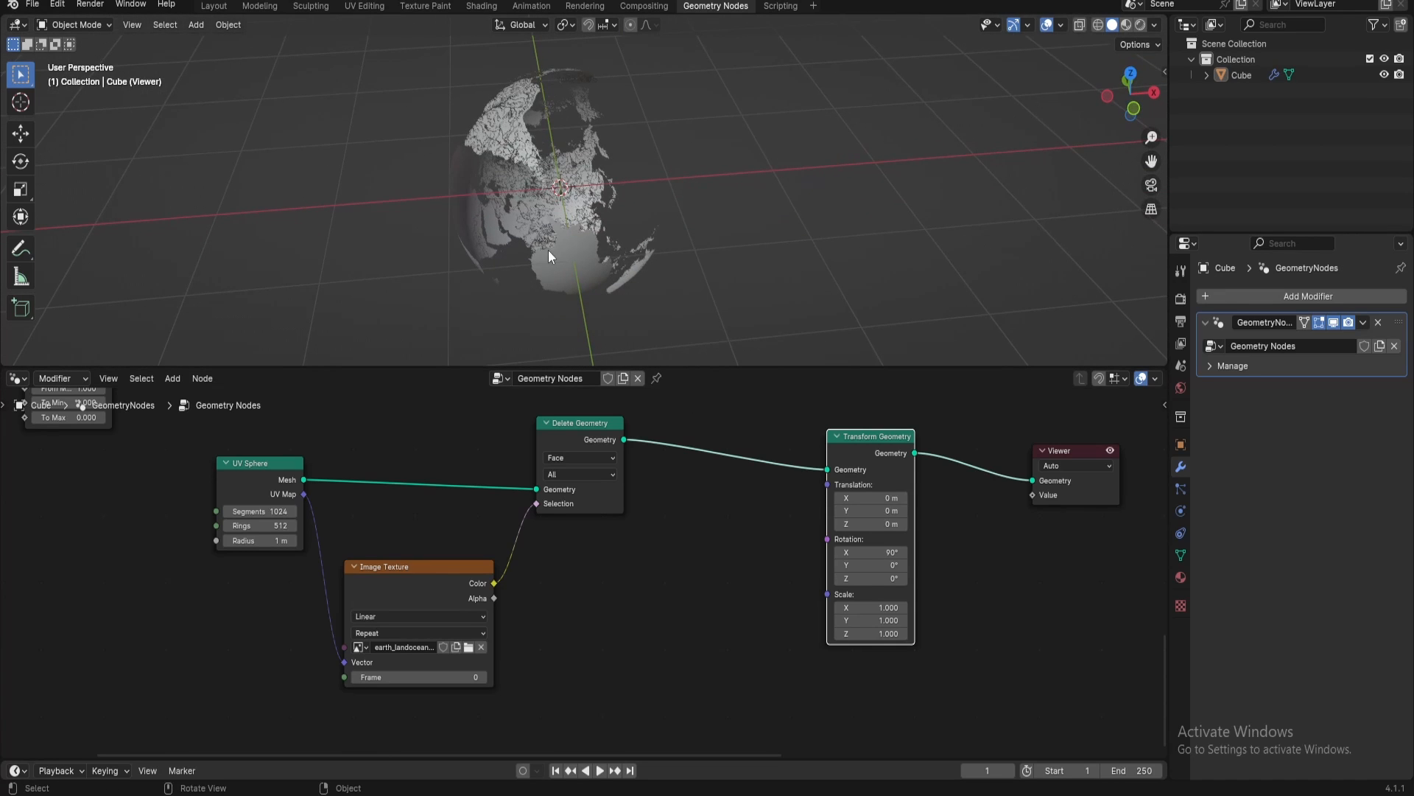
middle_drag(548, 255, 566, 281)
key(KP_7)
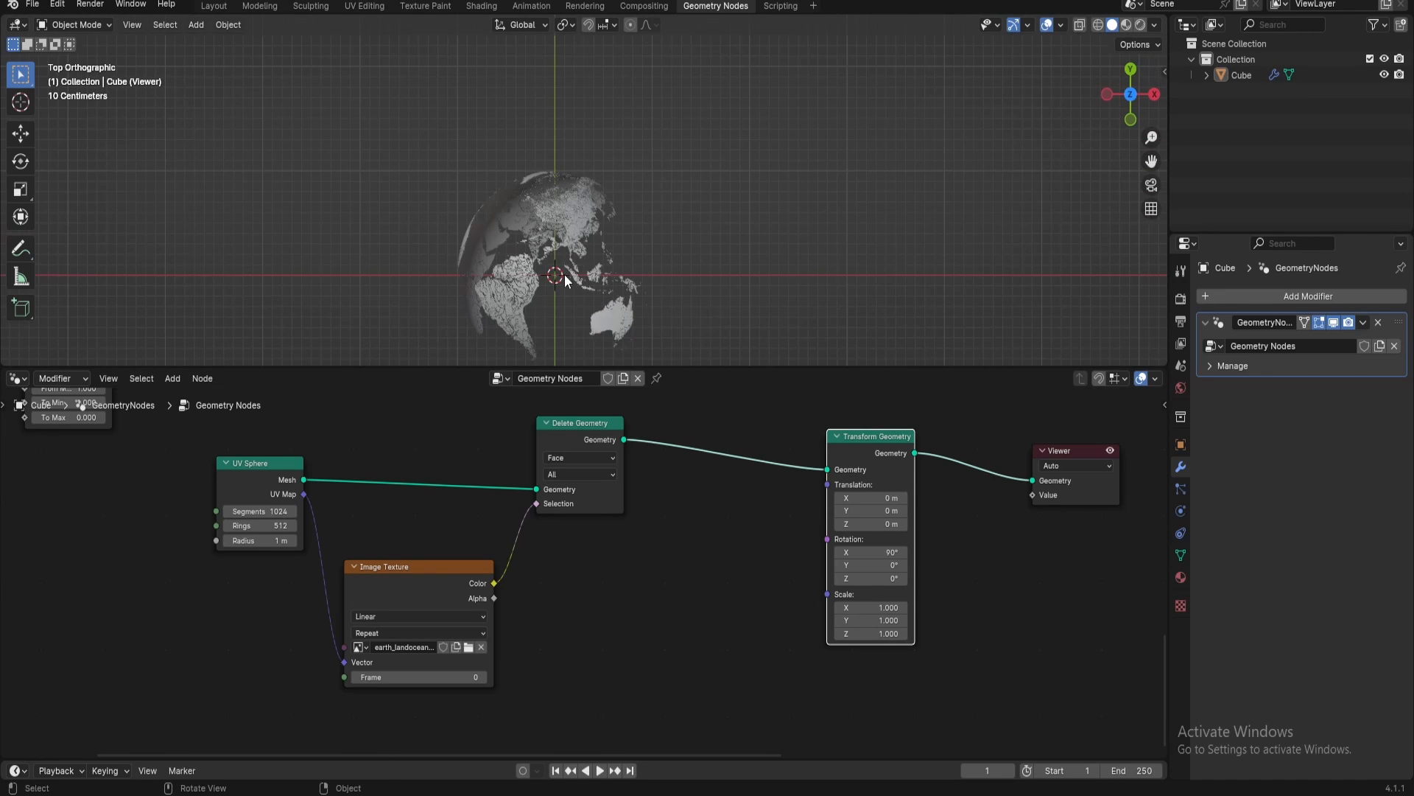
shift+middle_drag(670, 343, 698, 298)
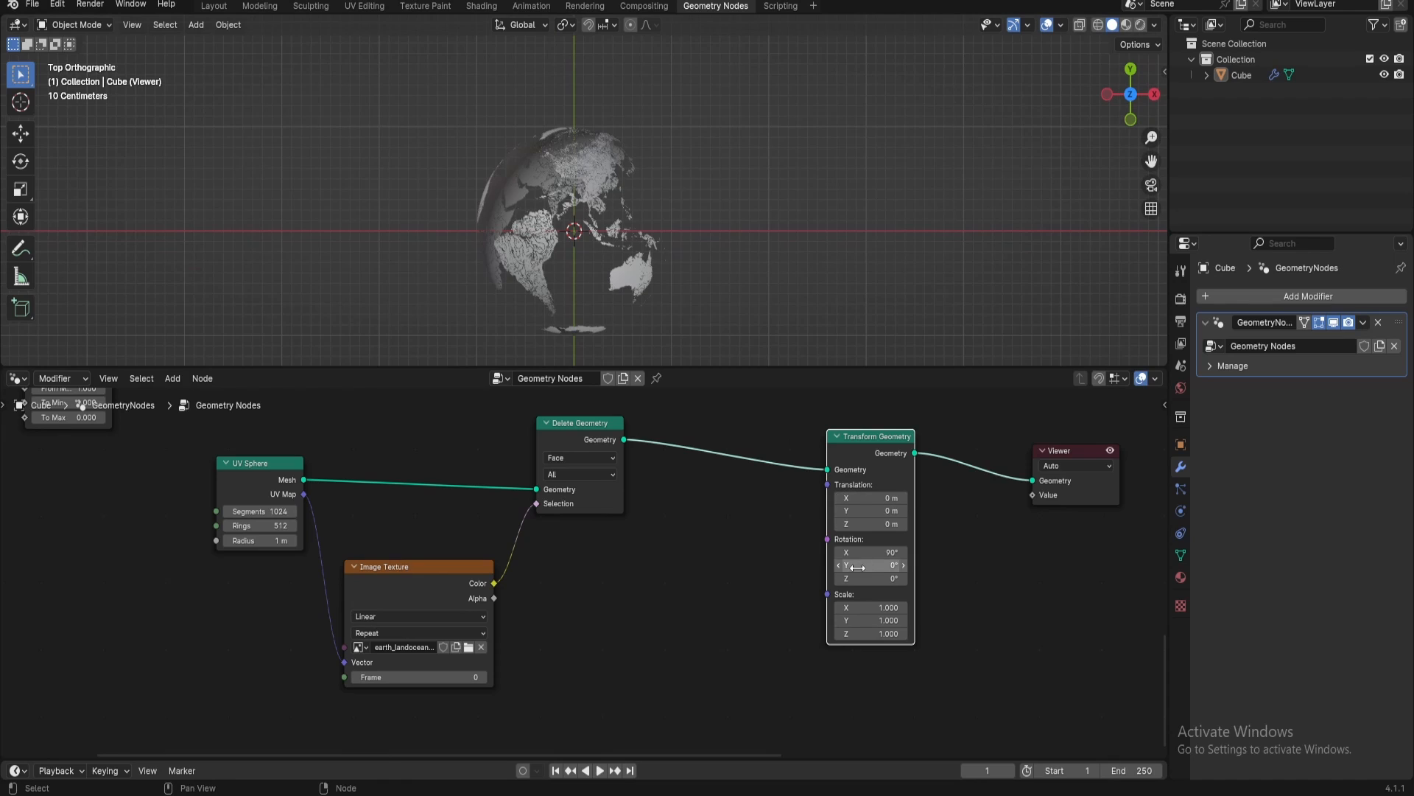
Add a Combine XYZ node driving the Transform Geometry node's Rotation input
drag(828, 538, 706, 588)
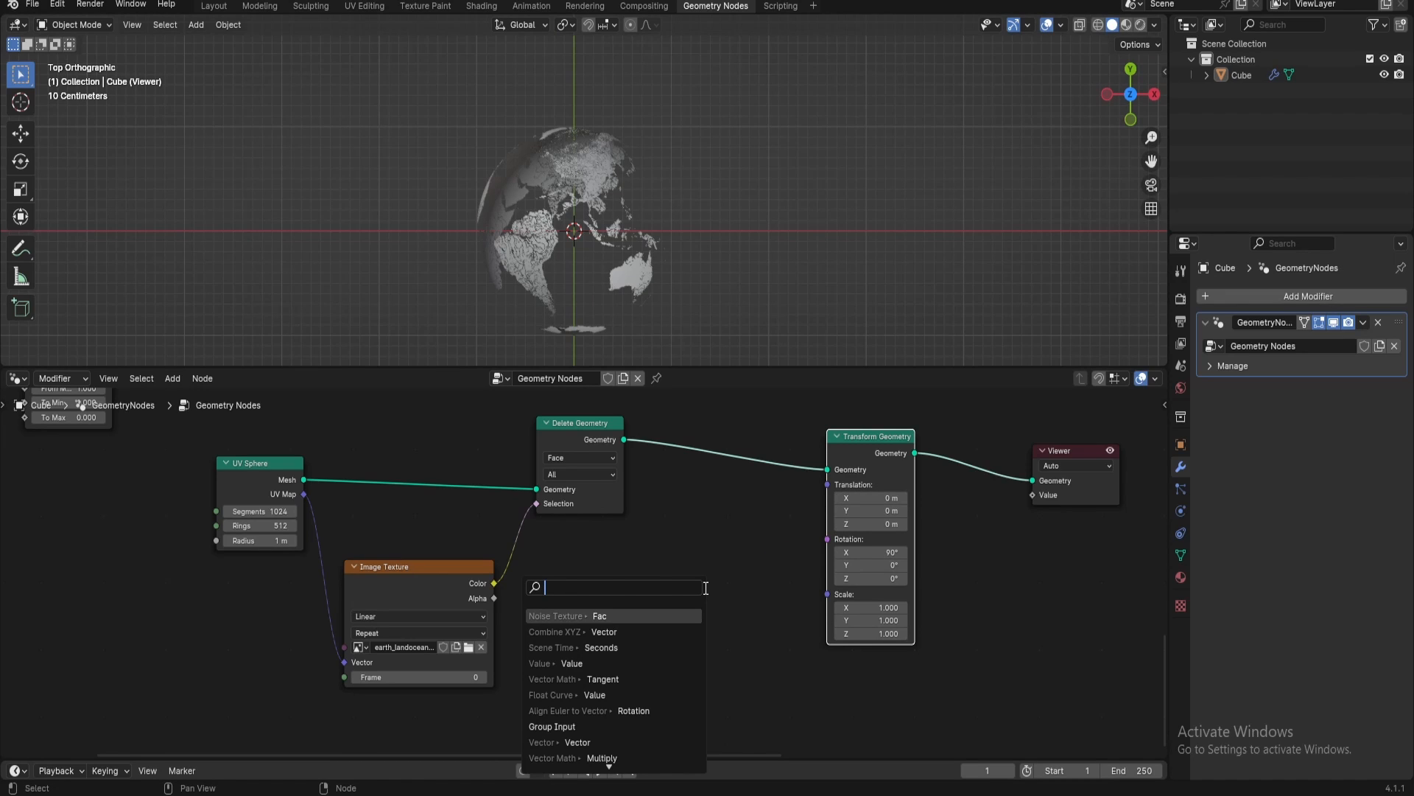
text(combine)
key(Return)
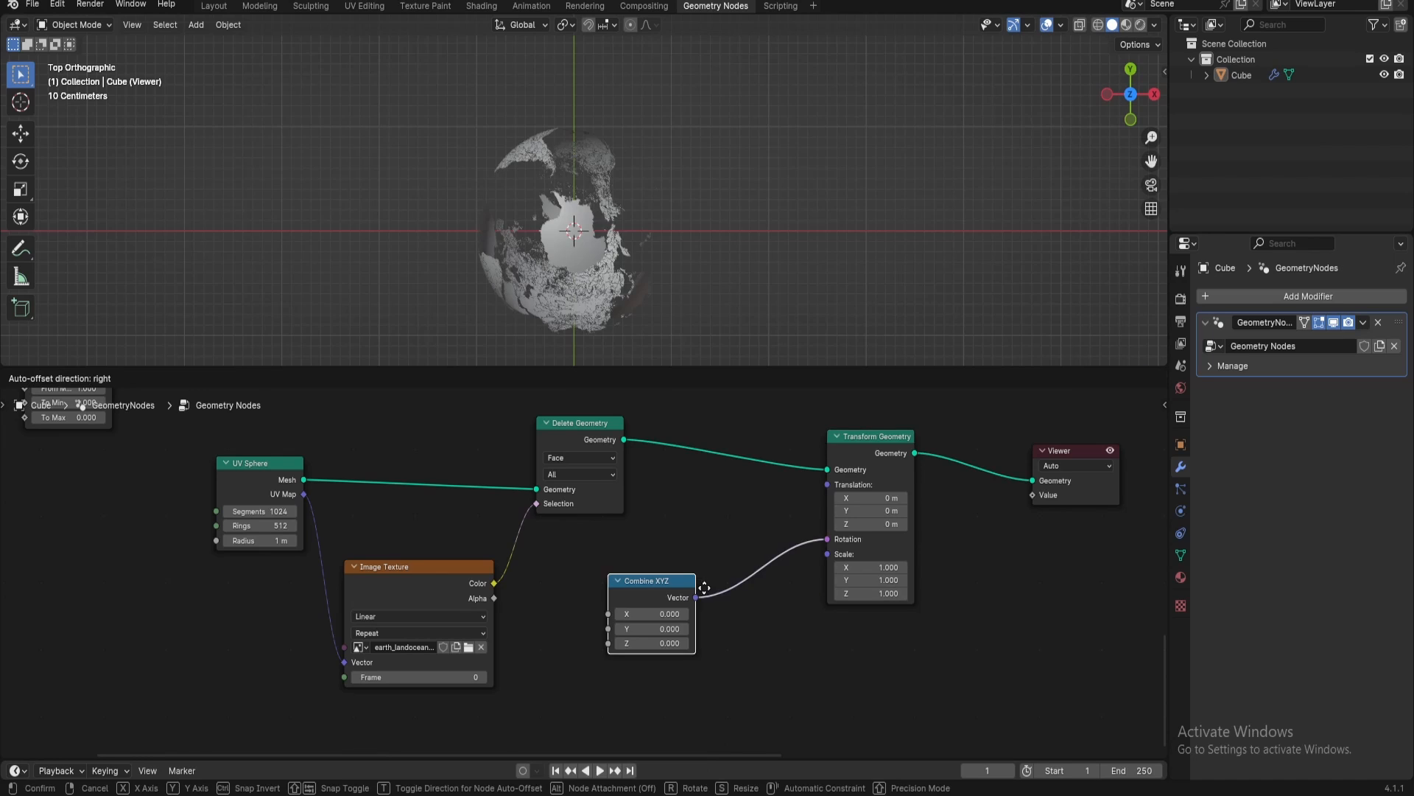
click(740, 571)
Test the globe's rotation by raising the Combine XYZ node's Z value to 5.6
click(689, 628)
text(4)
key(Return)
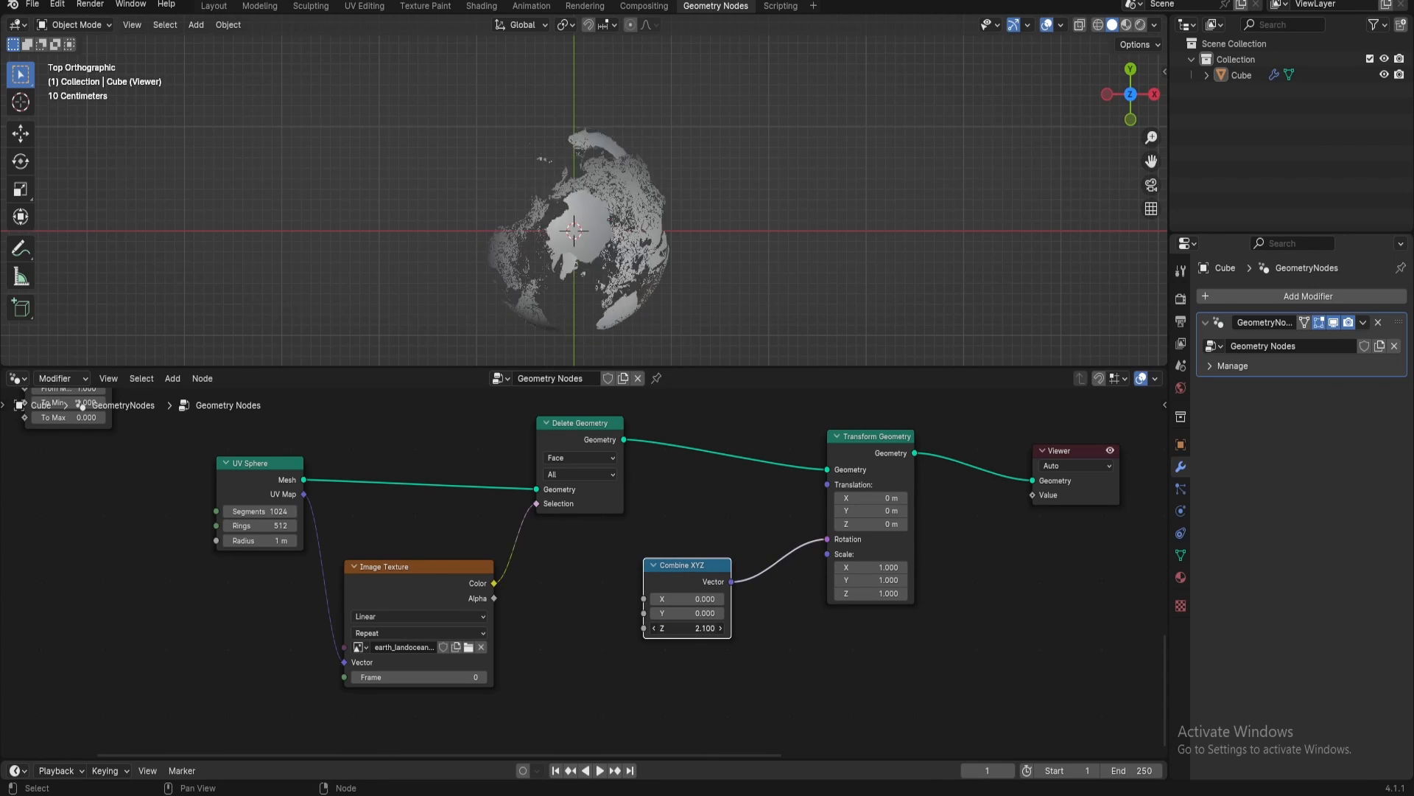
drag(689, 628, 752, 628)
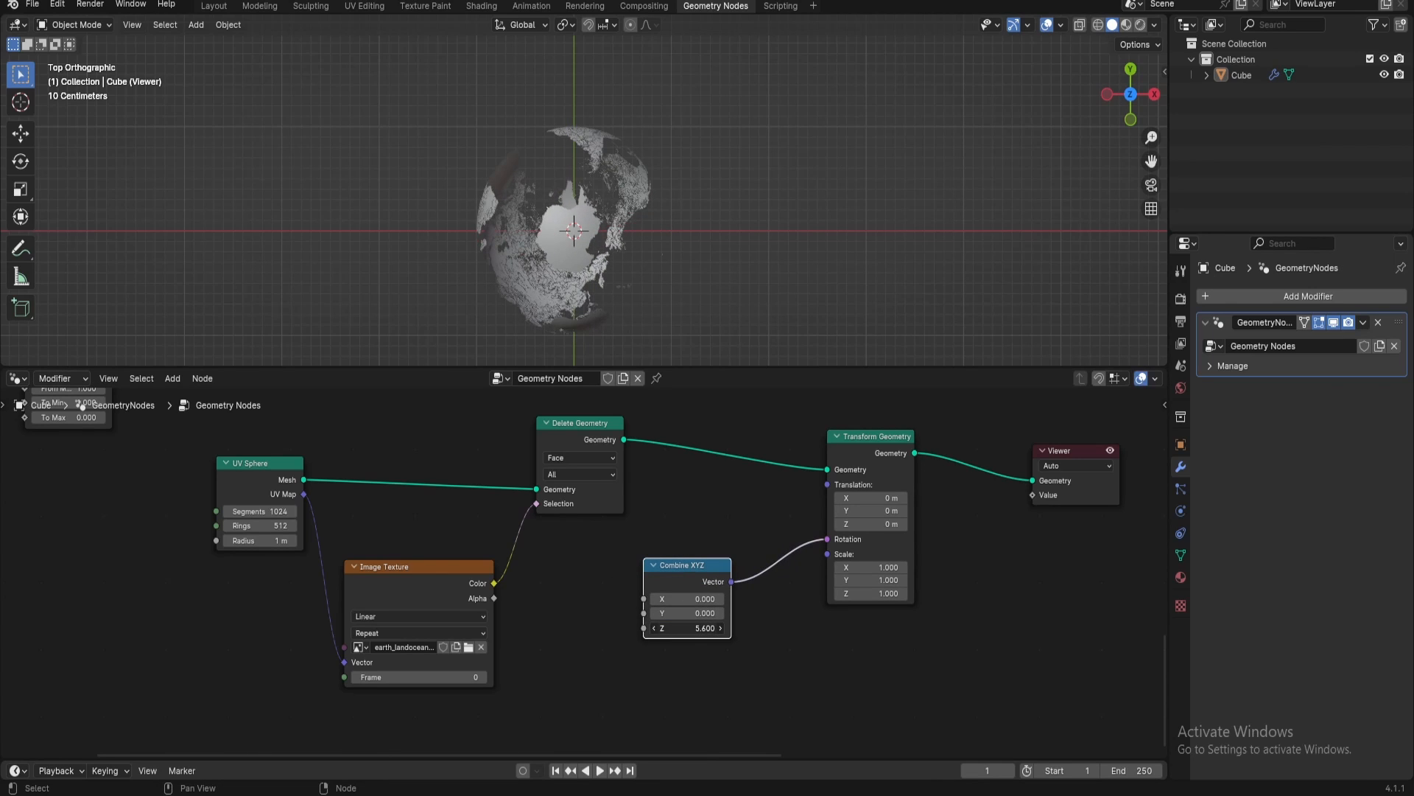
Add a Scene Time node and feed its Seconds output into the Combine XYZ node's Z input
drag(669, 564, 684, 599)
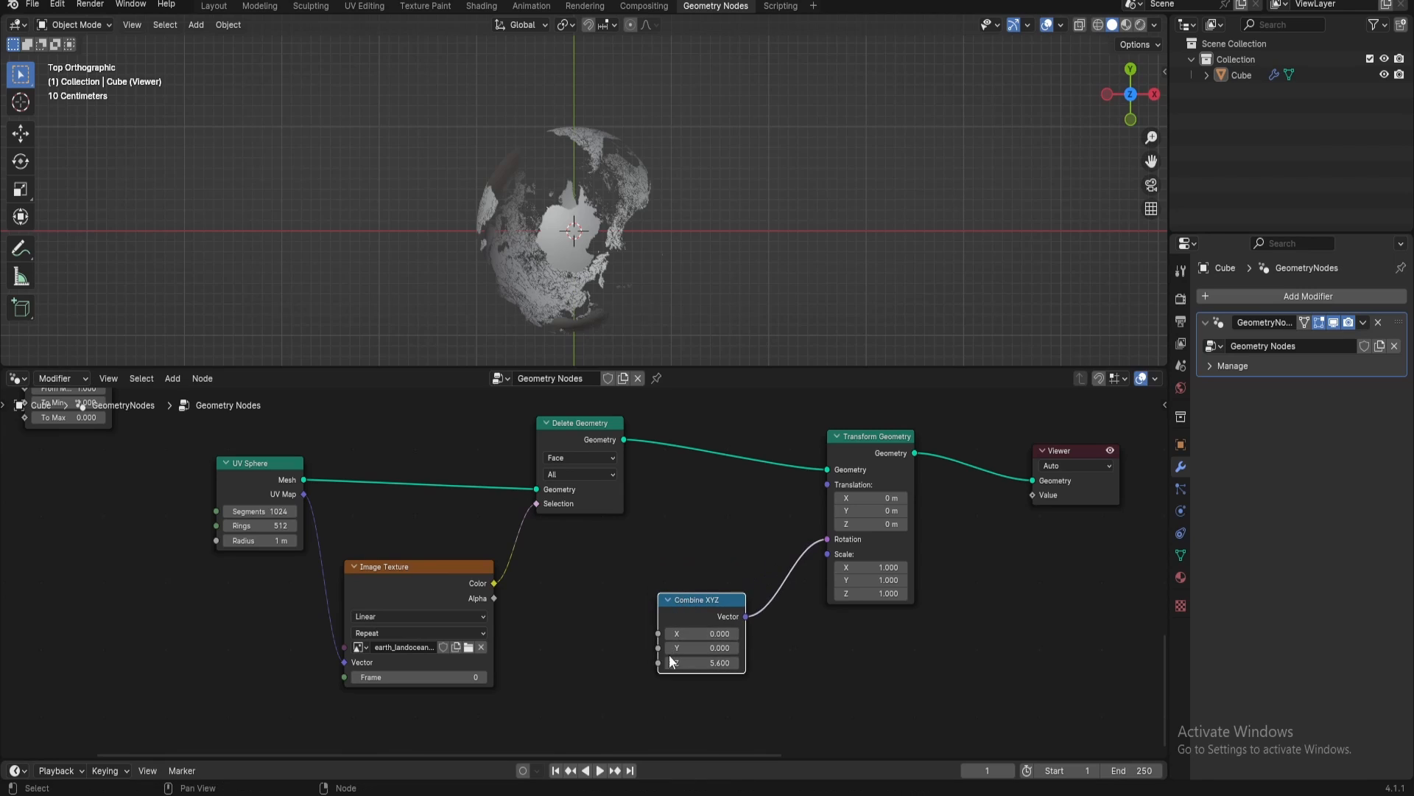
drag(658, 662, 508, 601)
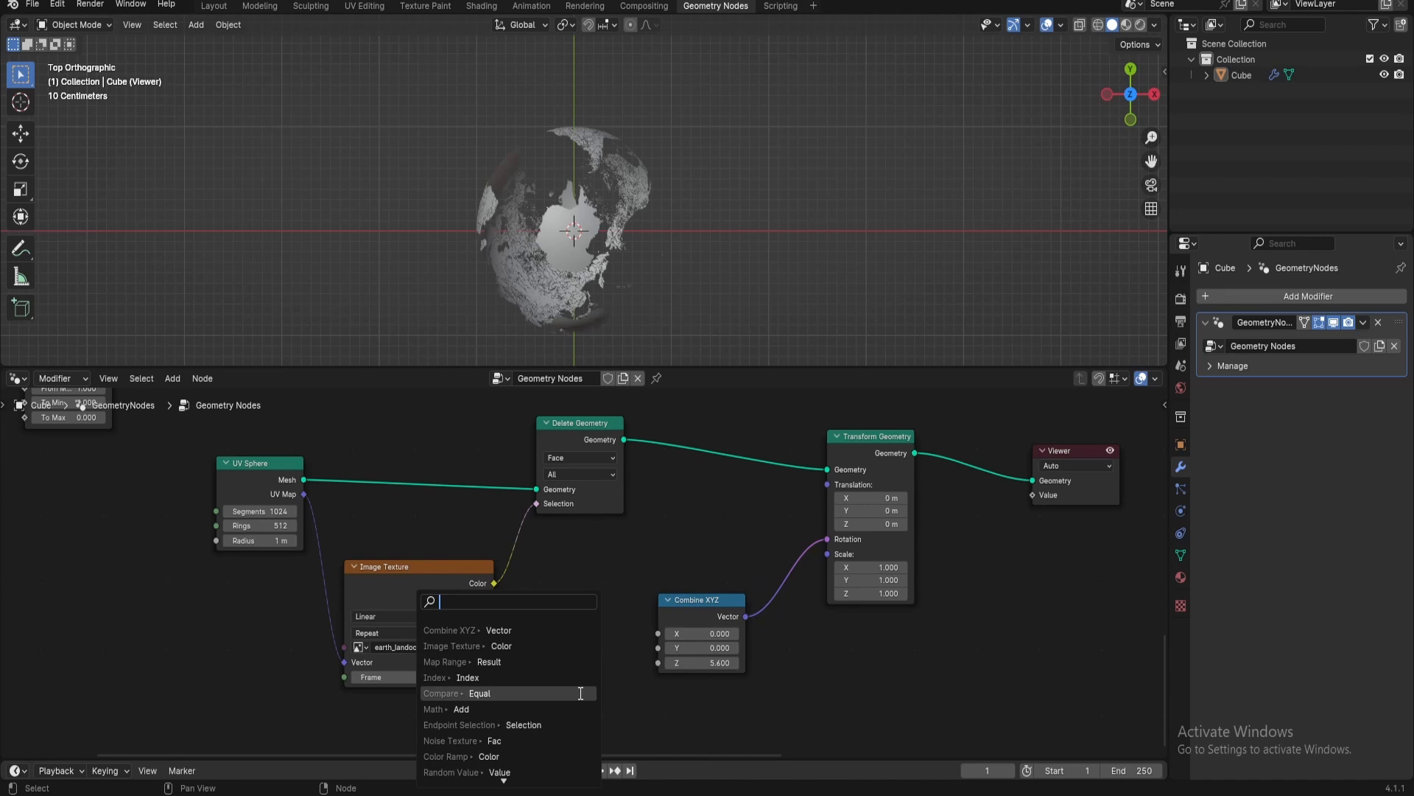
text(scene)
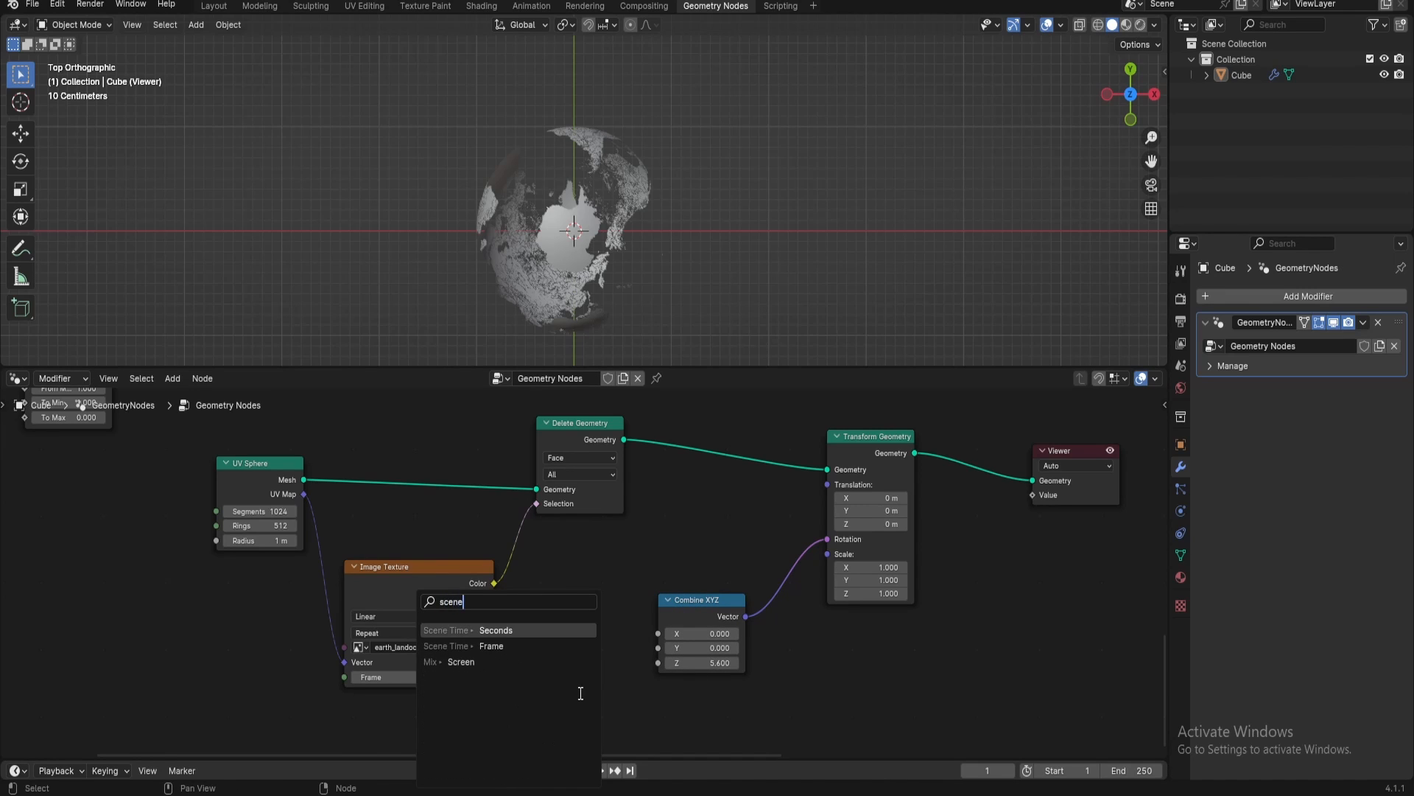
key(Return)
click(621, 668)
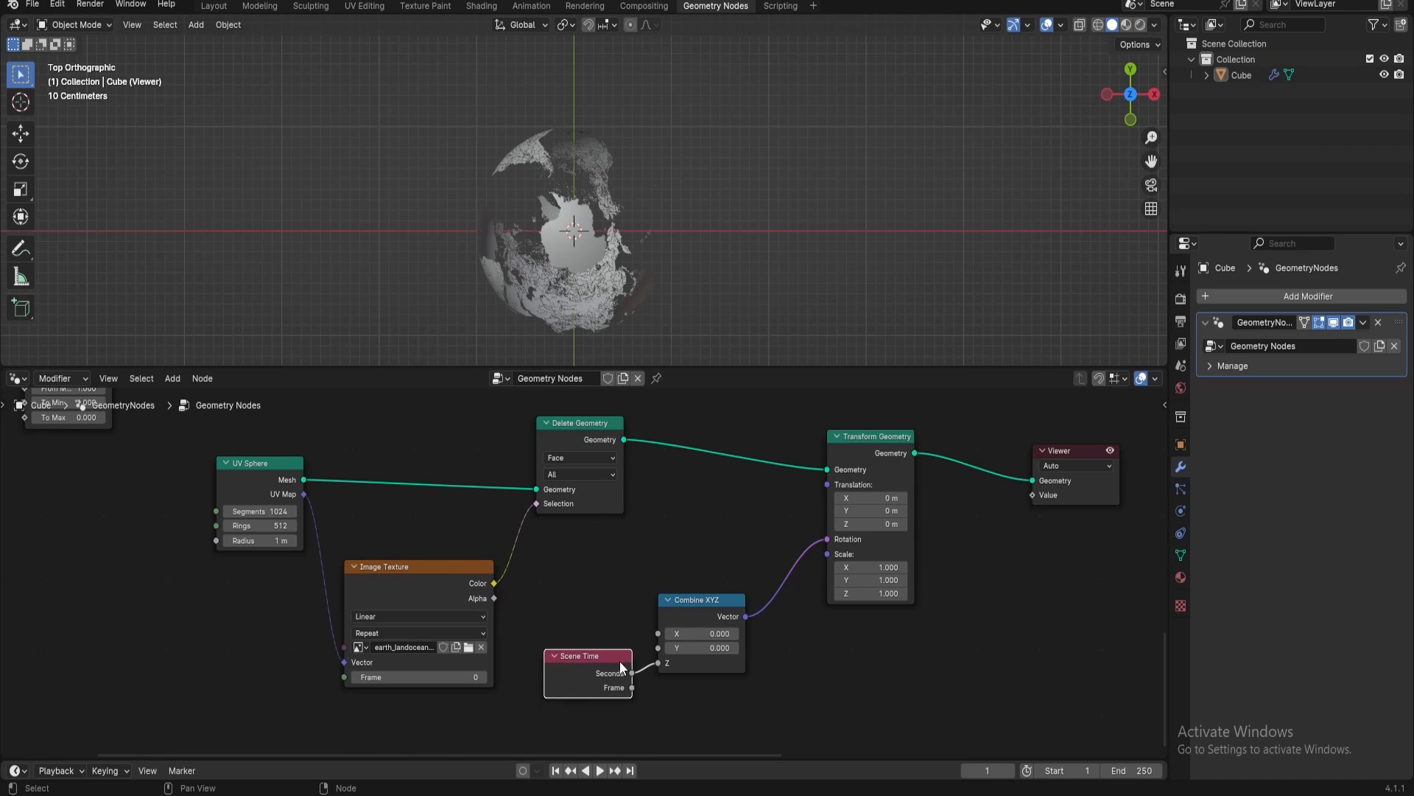
Tighten the Transform Geometry node's placement and move the Viewer below the Instance on Points node
drag(879, 452, 822, 426)
drag(1055, 456, 1102, 444)
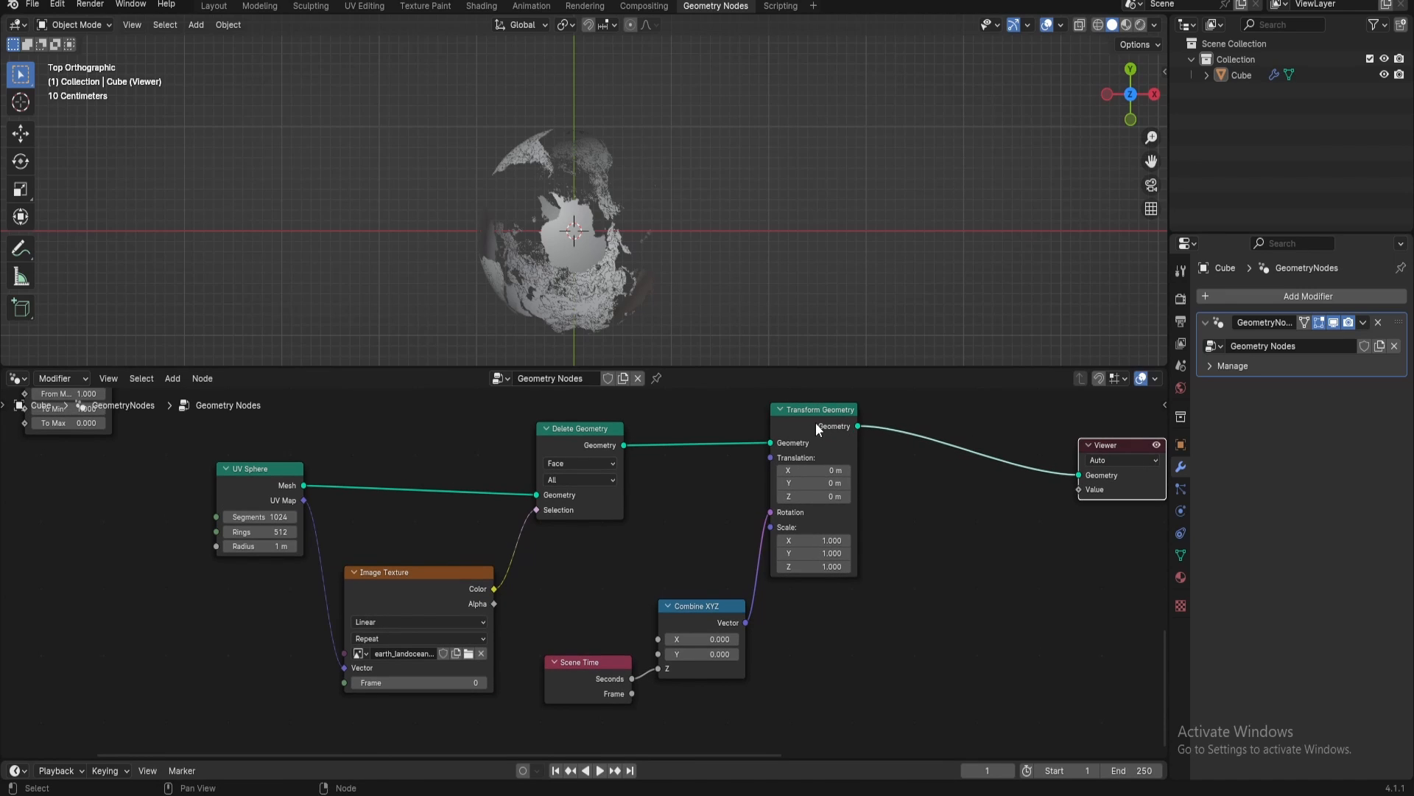
drag(815, 422, 822, 427)
middle_drag(931, 479, 644, 511)
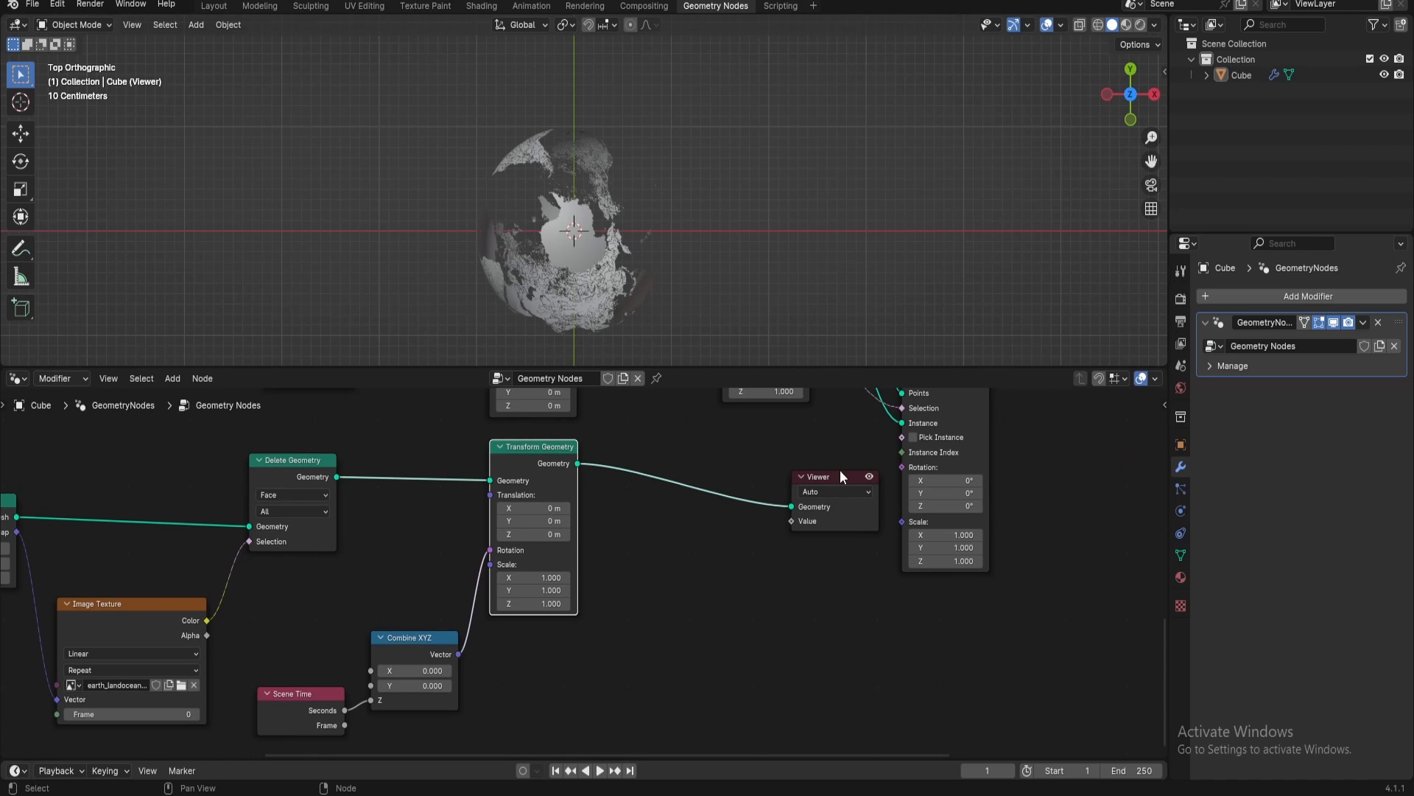
drag(840, 476, 1050, 603)
middle_drag(808, 579, 787, 645)
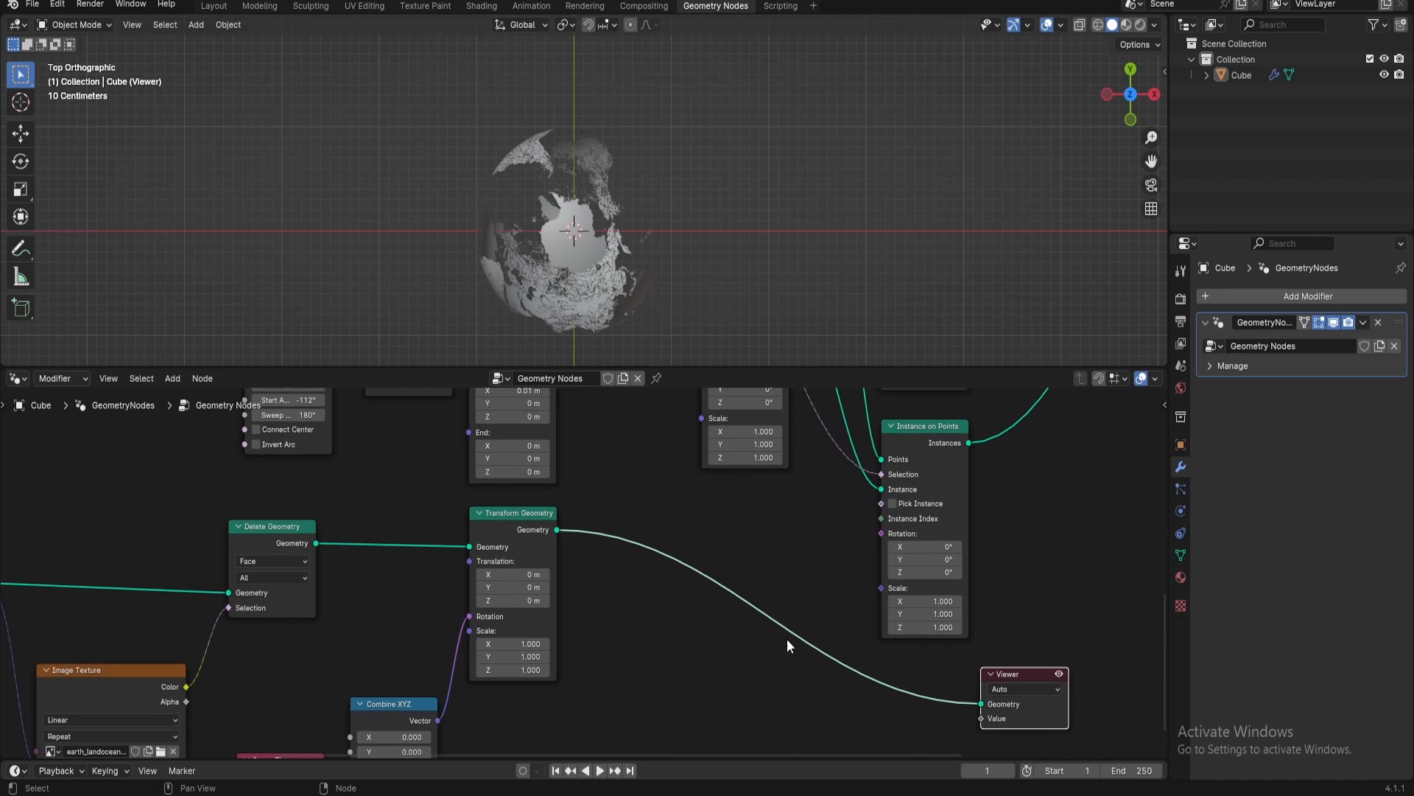
Insert a Join Geometry node on the link between the Transform Geometry node and the Viewer
key(shift+a)
text(jo)
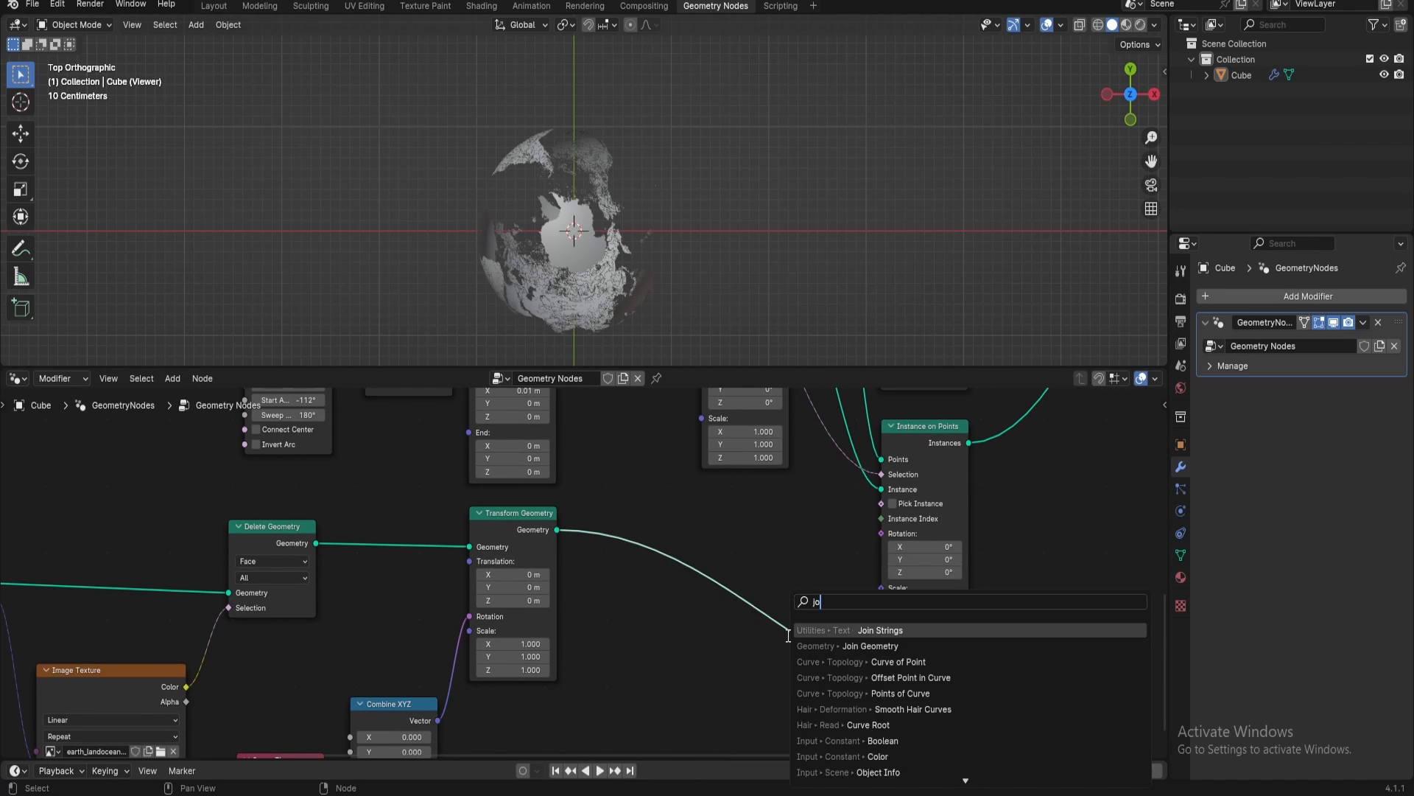
text(in geom)
key(Return)
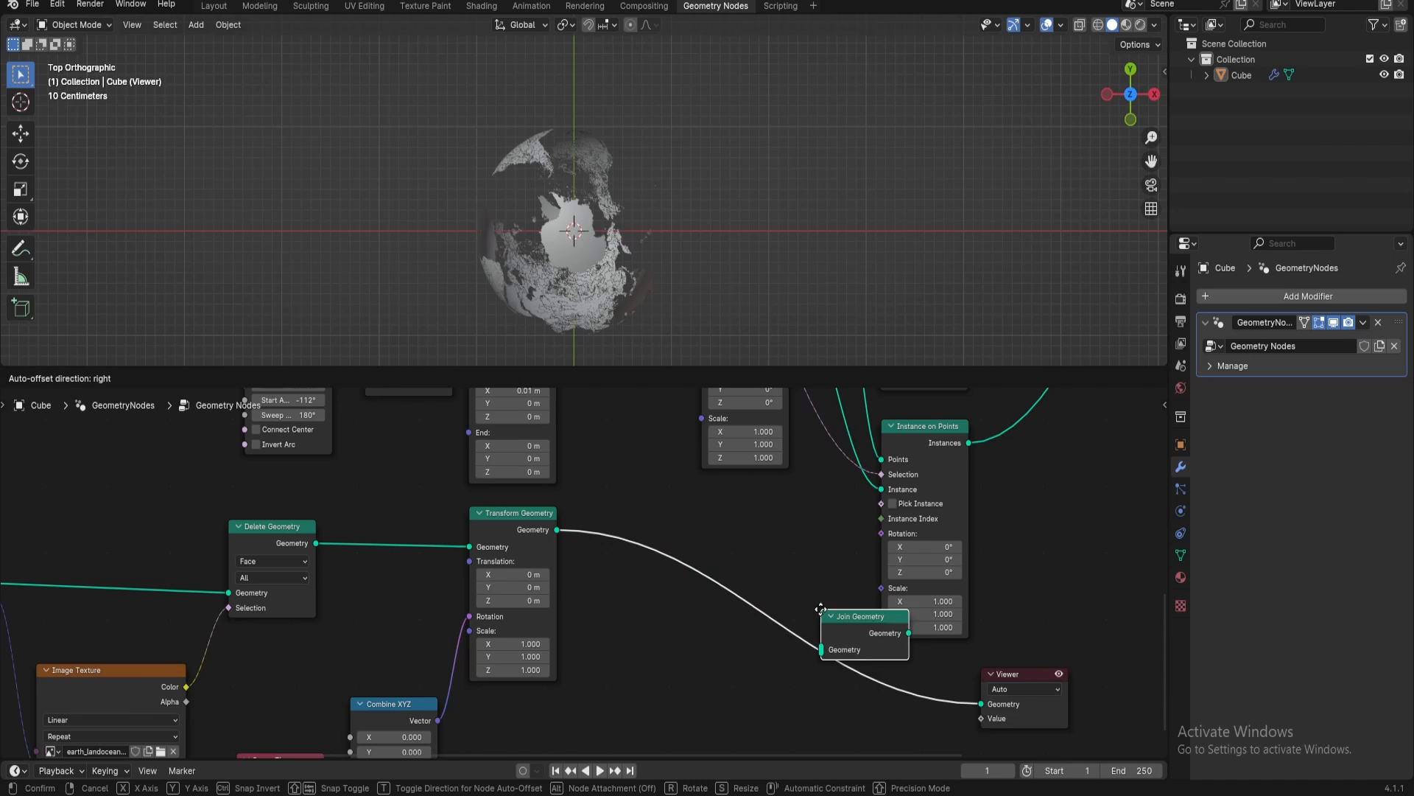
click(711, 550)
middle_drag(709, 593, 762, 527)
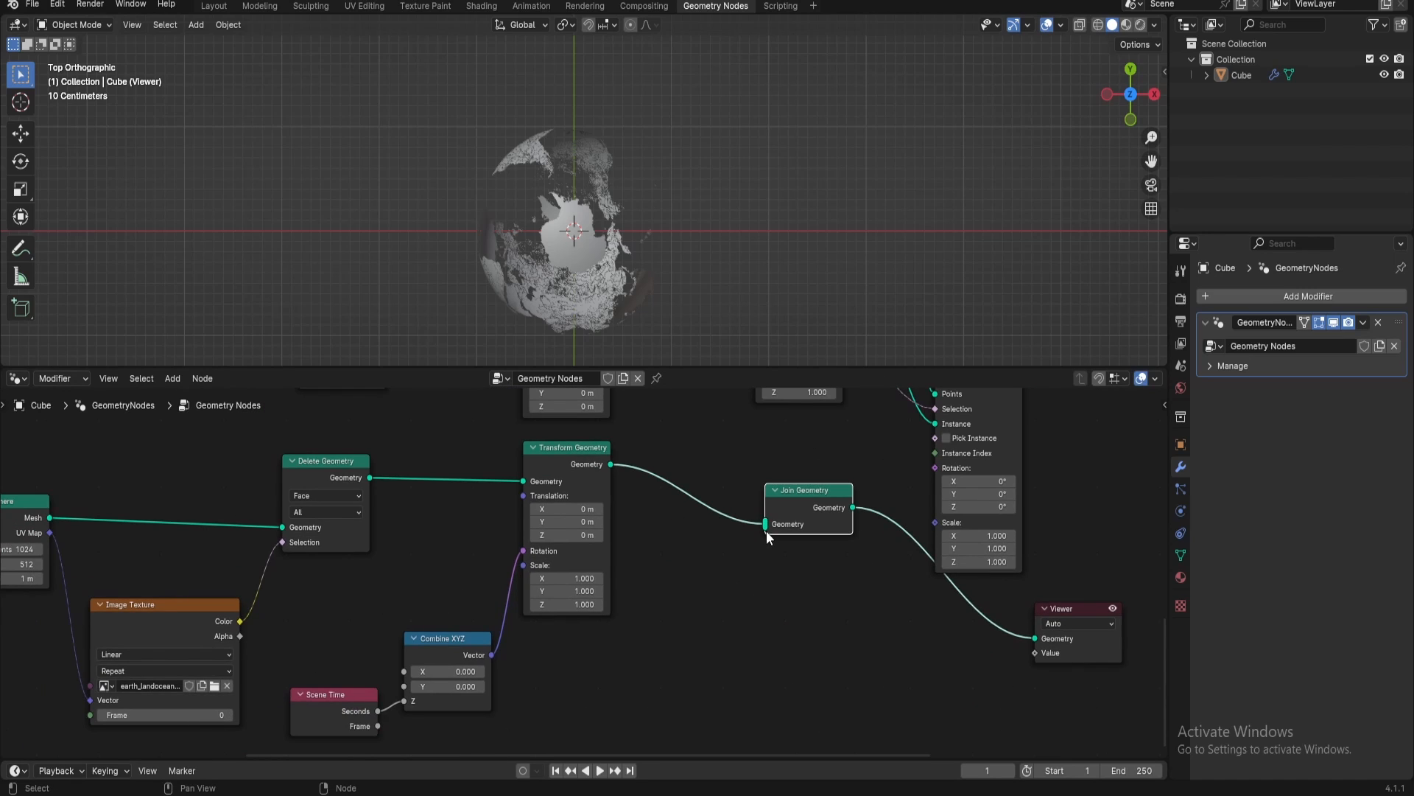
Duplicate the UV Sphere node below the Image Texture node and reset the copy's settings to their defaults
middle_drag(645, 615, 775, 548)
click(143, 467)
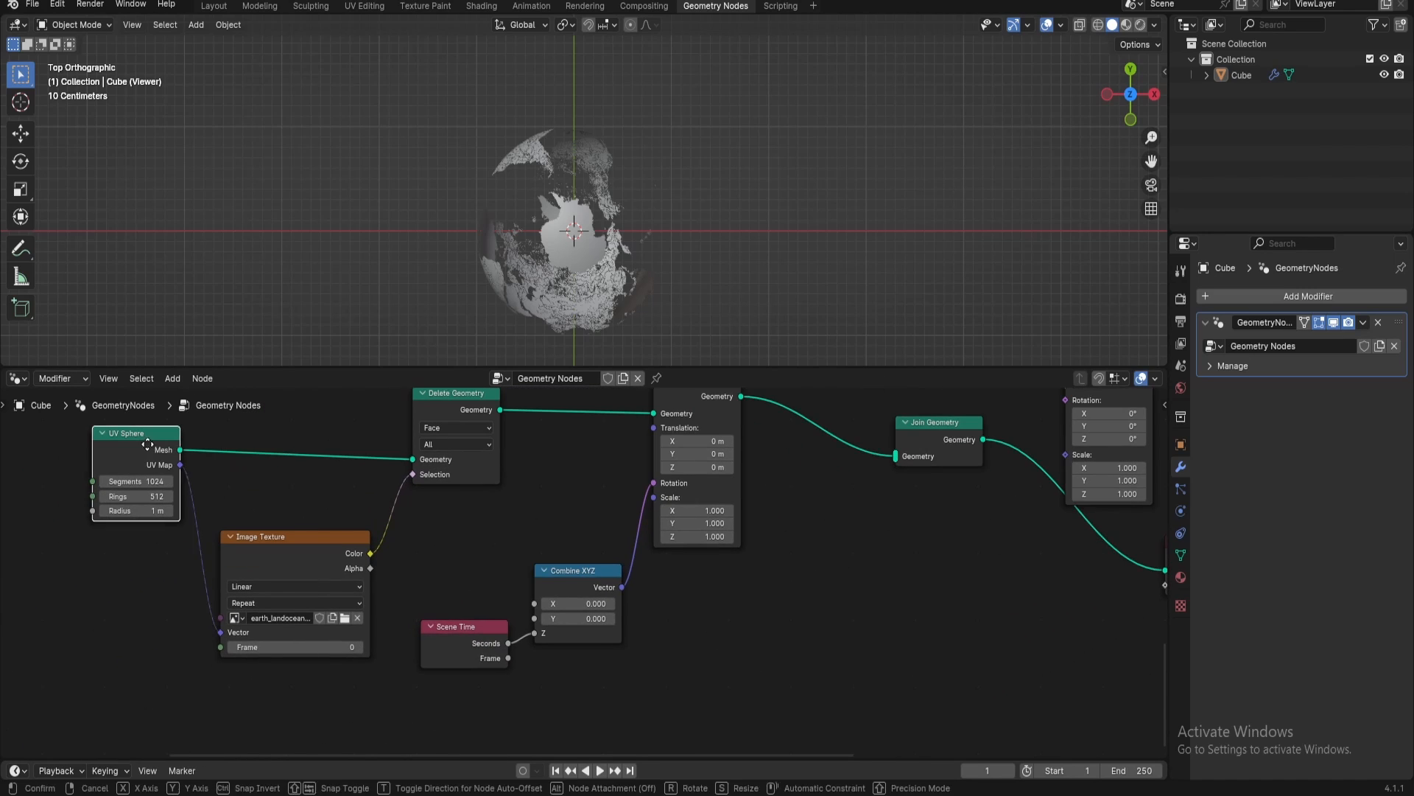
key(shift+d)
click(135, 663)
key(BackSpace)
middle_drag(215, 675, 328, 590)
Add a Mesh to Curve node fed by the duplicated UV Sphere's Mesh output
drag(264, 587, 439, 651)
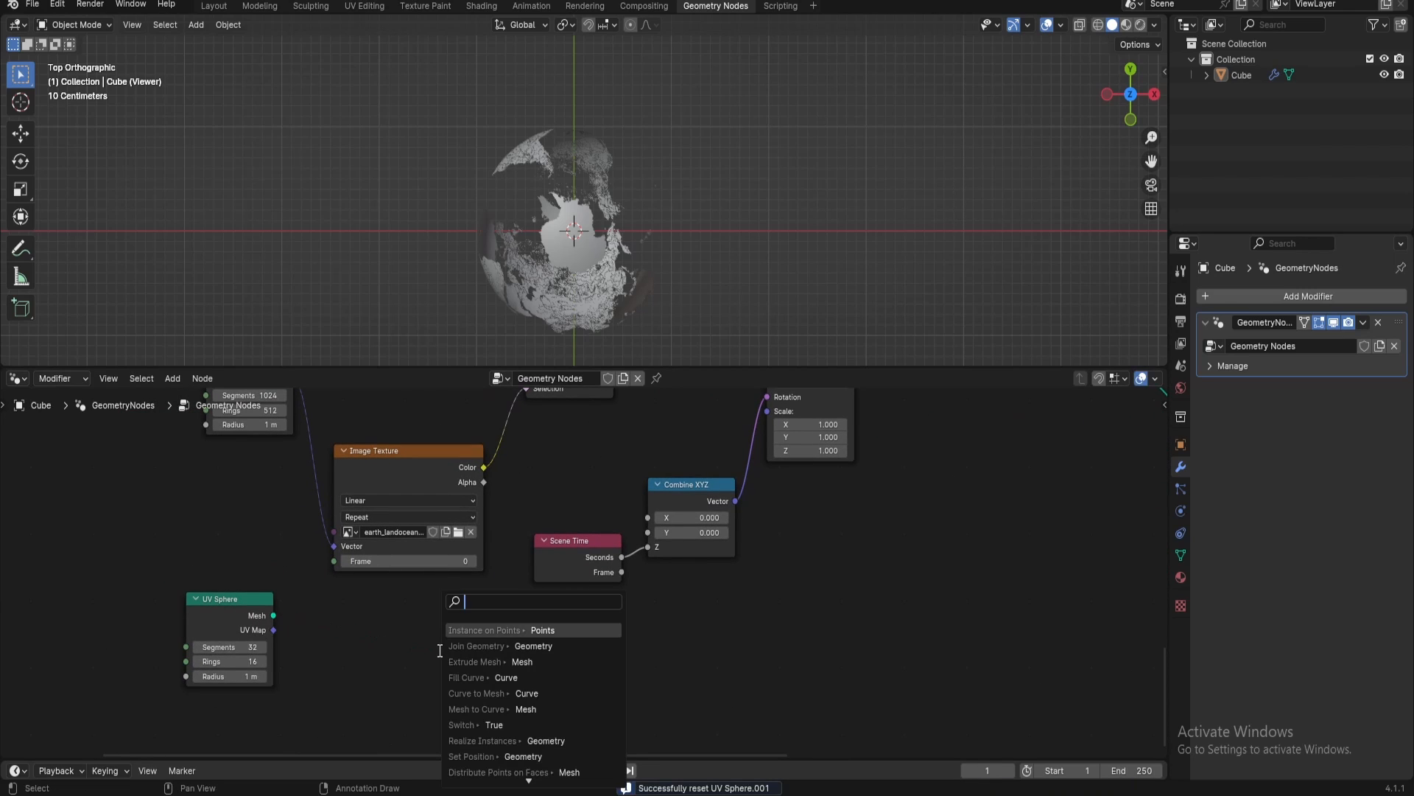
text(mehs)
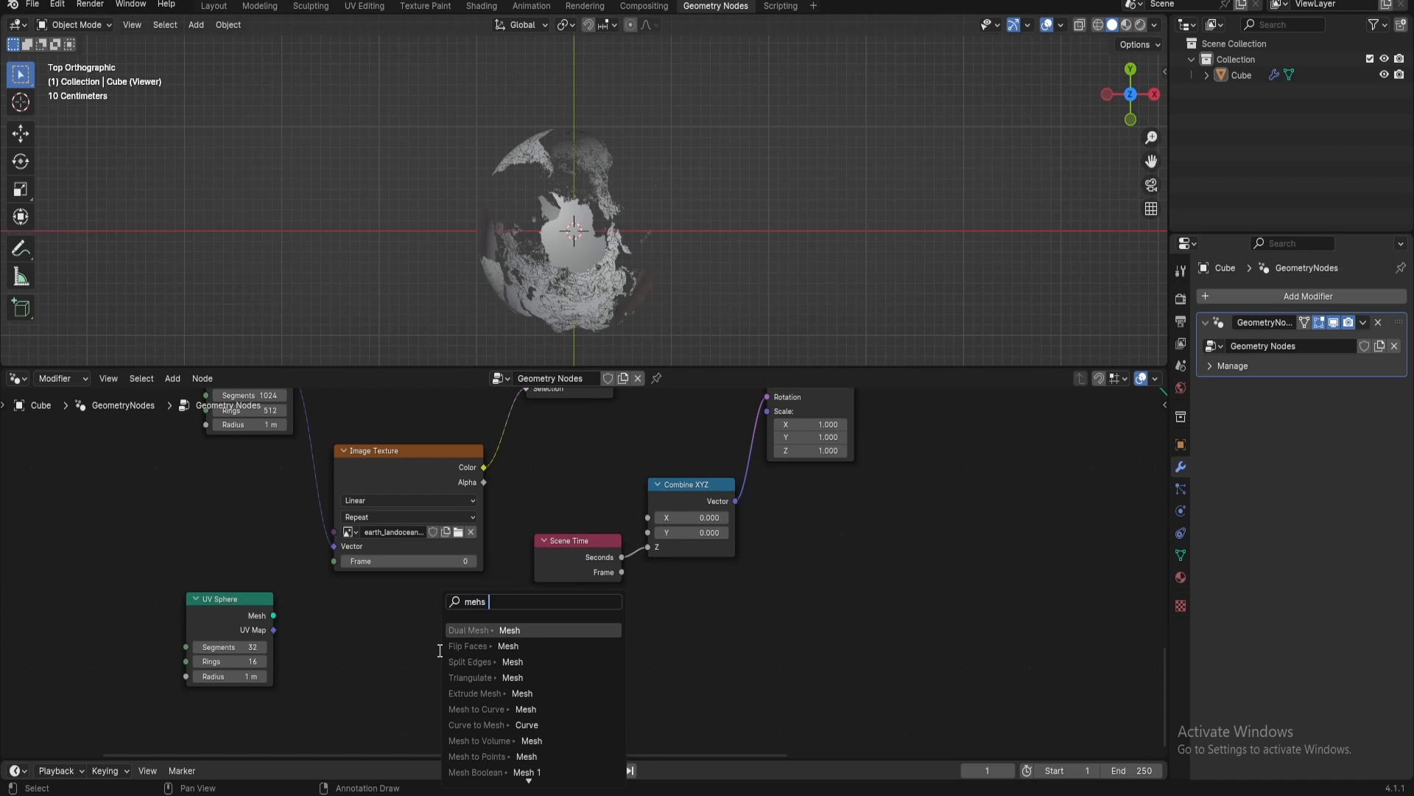
text( to curve)
key(Return)
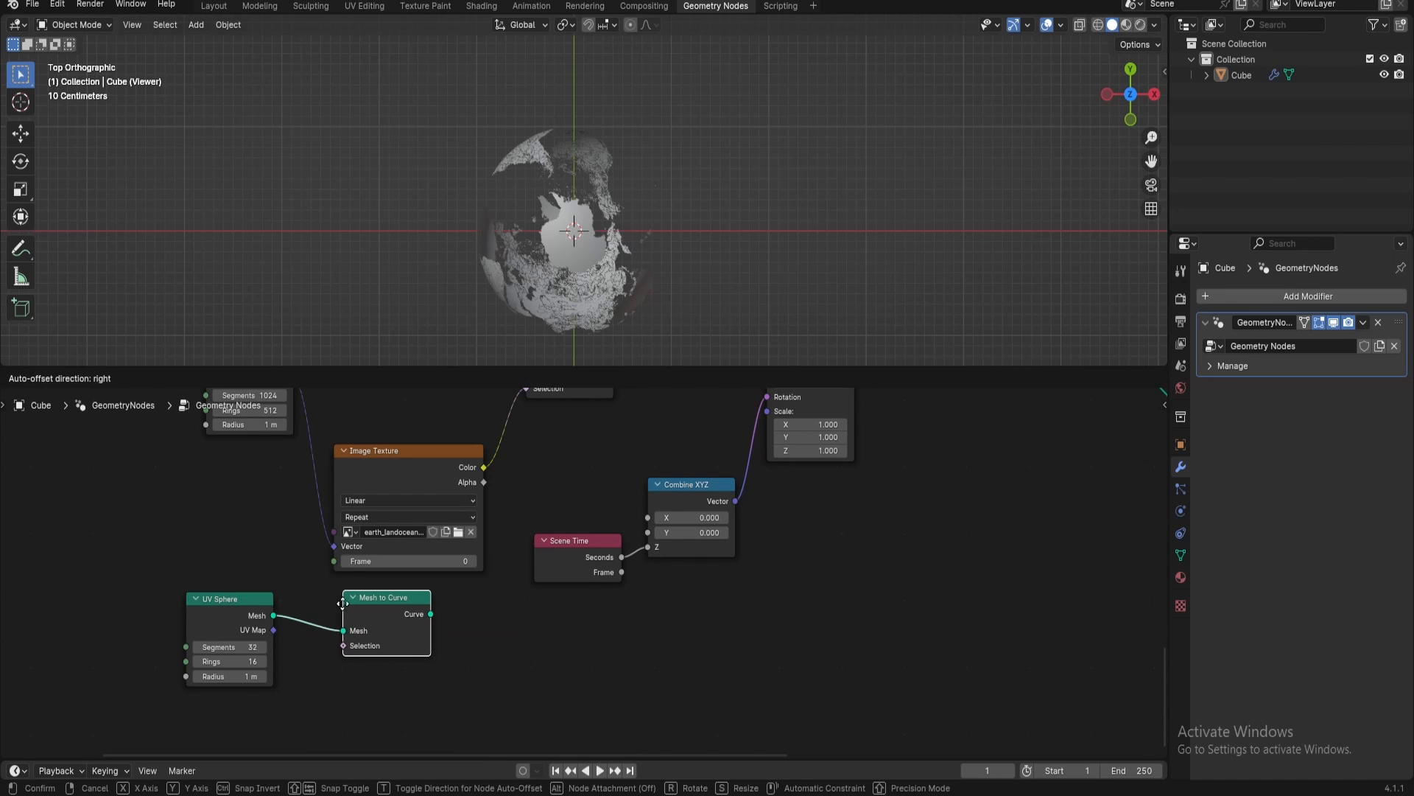
click(343, 604)
Add a Curve to Mesh node fed by the Mesh to Curve node's Curve output
drag(424, 613, 569, 668)
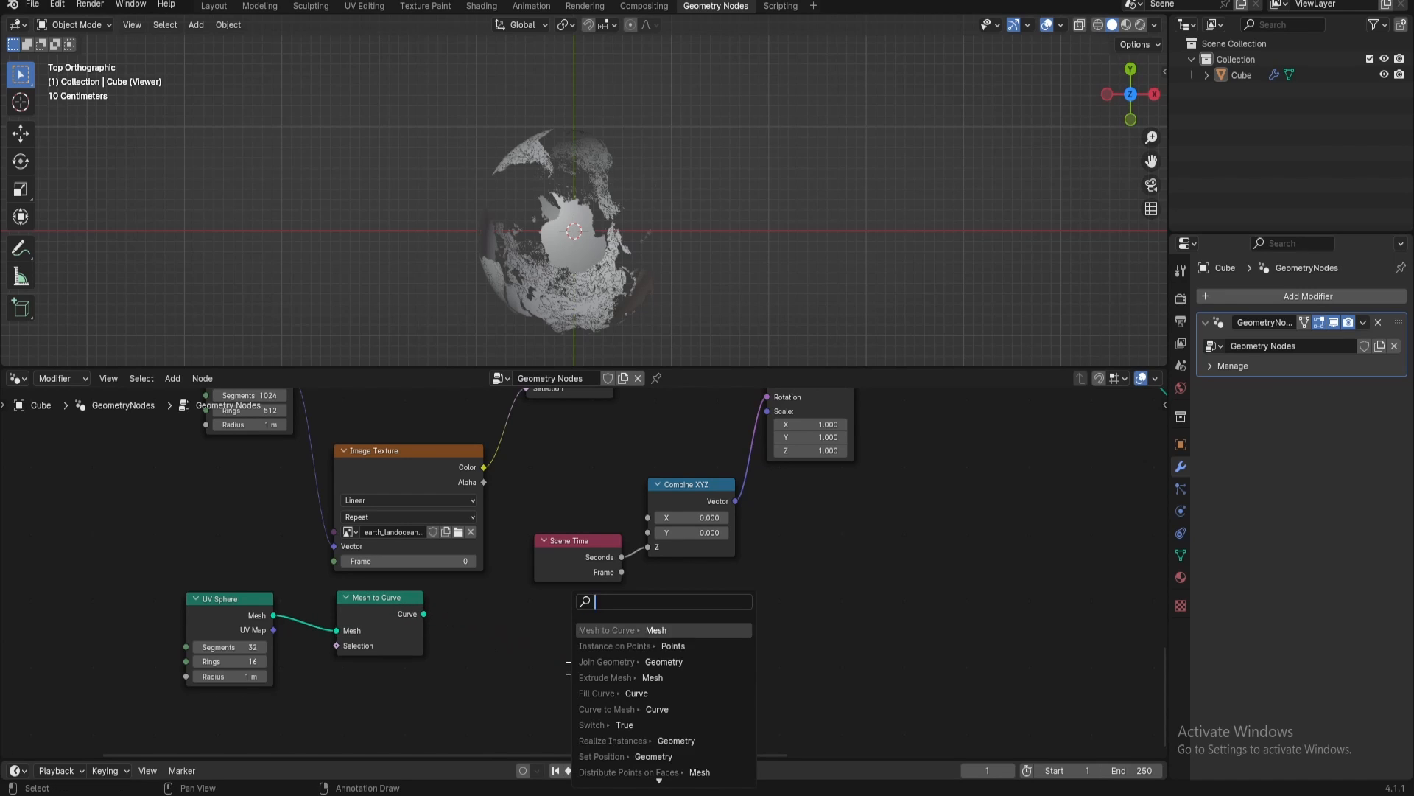
text(curve to mesh)
key(Return)
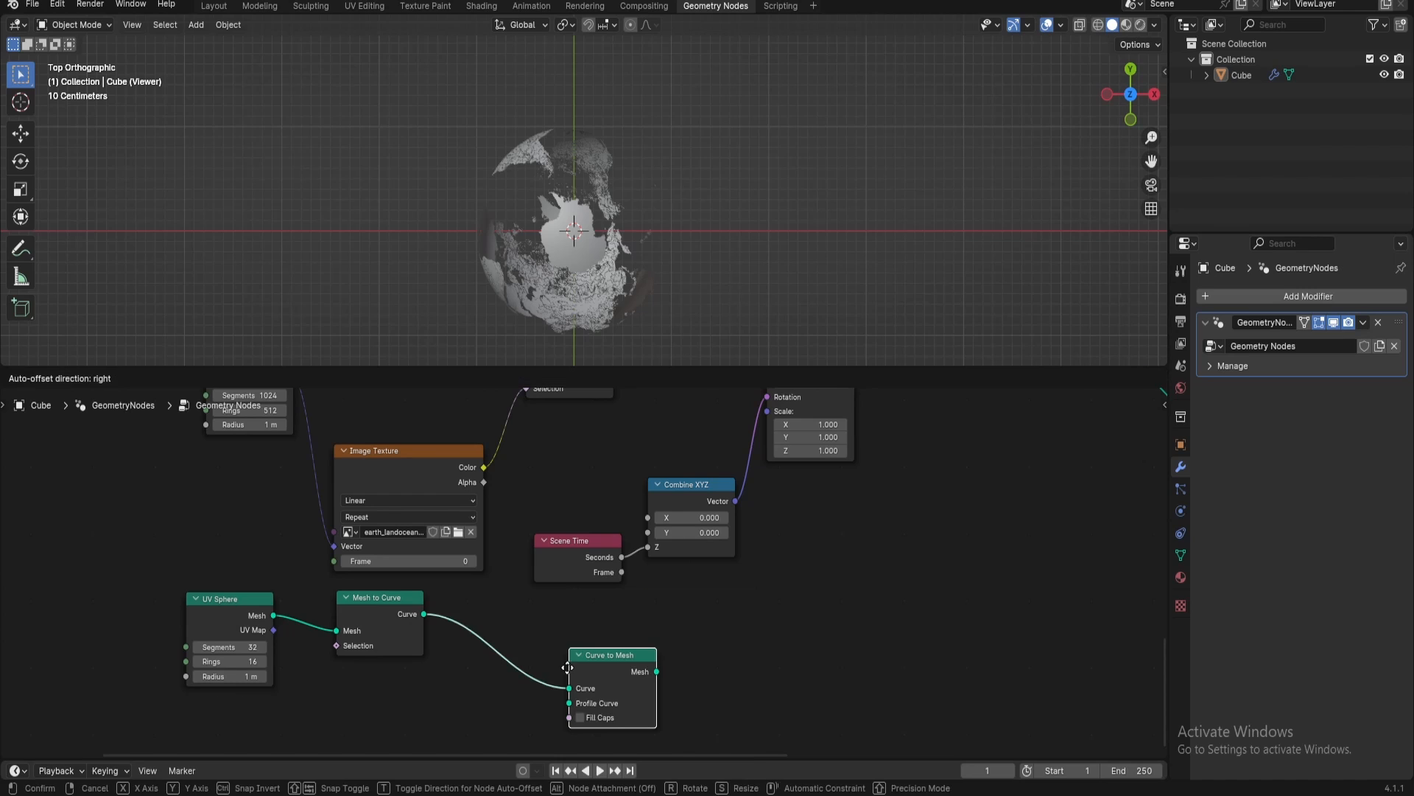
click(530, 627)
middle_drag(540, 647, 641, 578)
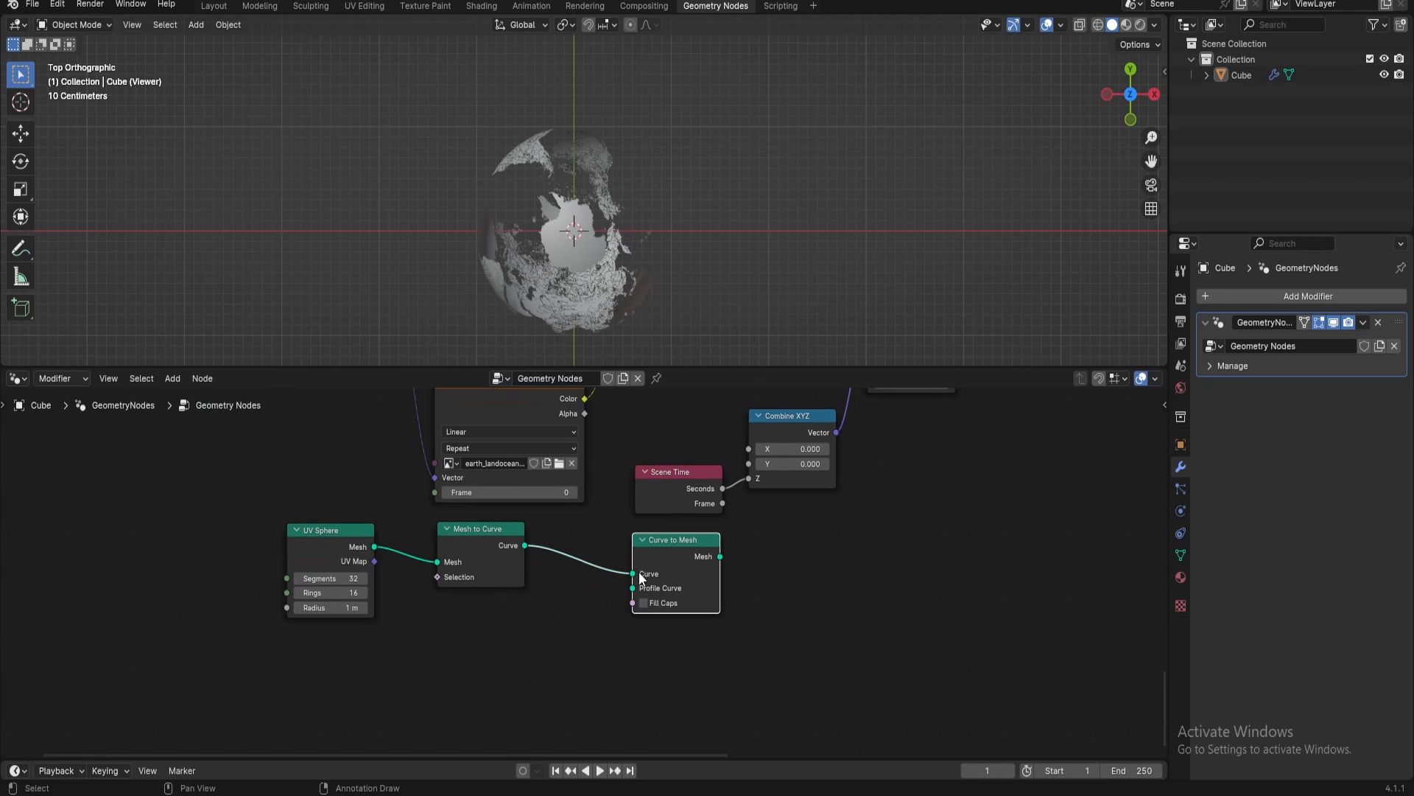
Add a Curve Circle with a radius of 0.0025 m as the Curve to Mesh node's Profile Curve
drag(627, 589, 530, 656)
text(cuve l)
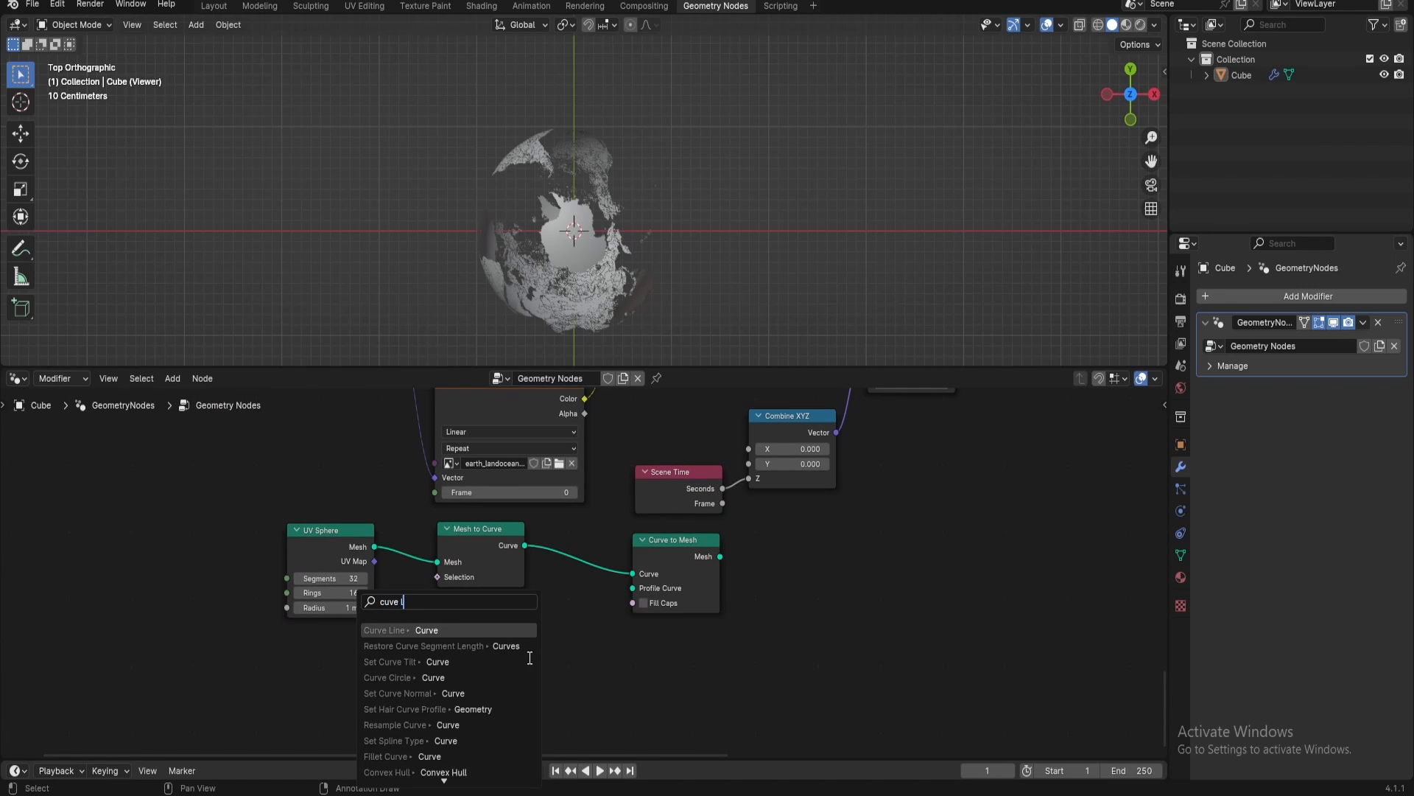
key(BackSpace)
text(ci)
key(Return)
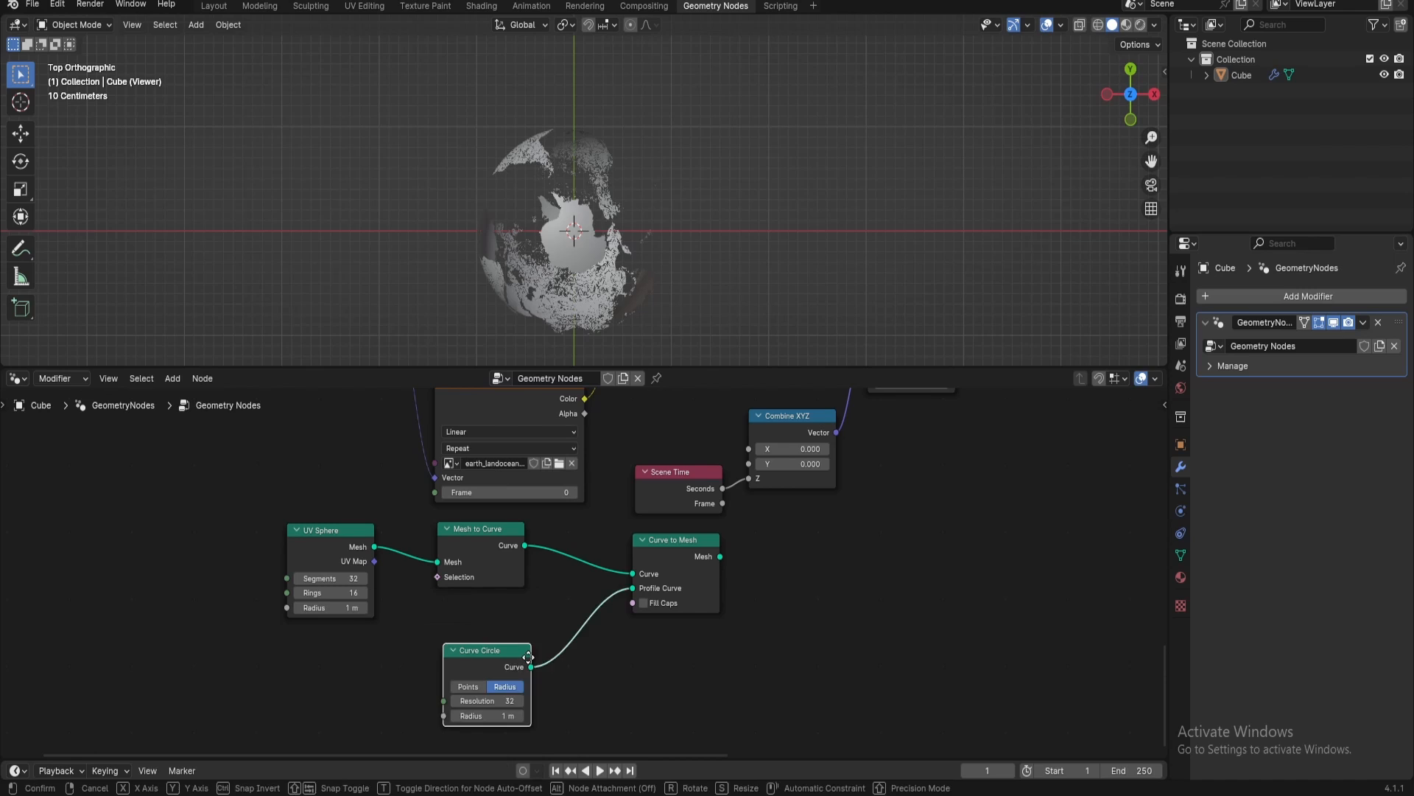
click(533, 620)
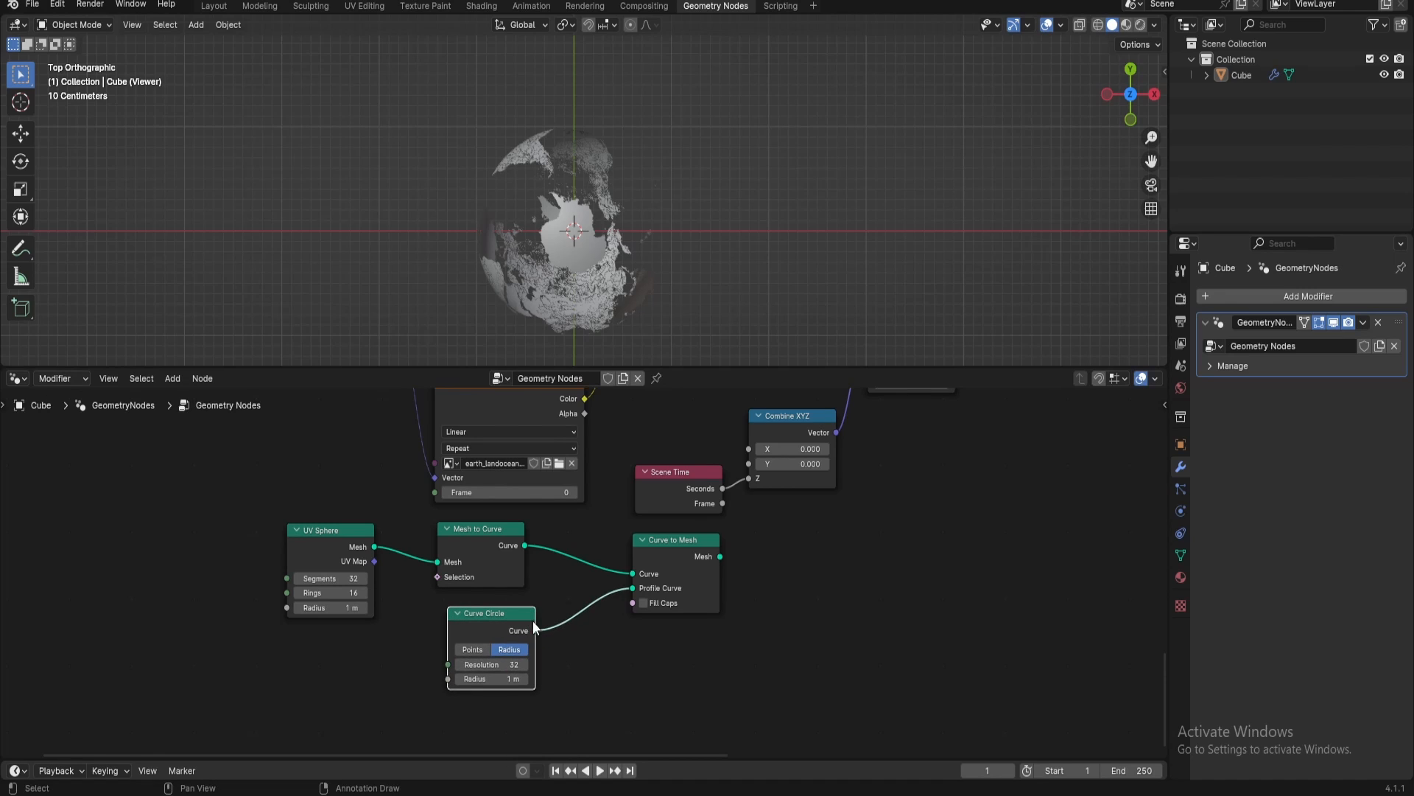
click(492, 679)
key(BackSpace)
key(Return)
Feed the Curve to Mesh output into the Join Geometry node and check the wireframe around the globe
middle_drag(582, 656, 519, 709)
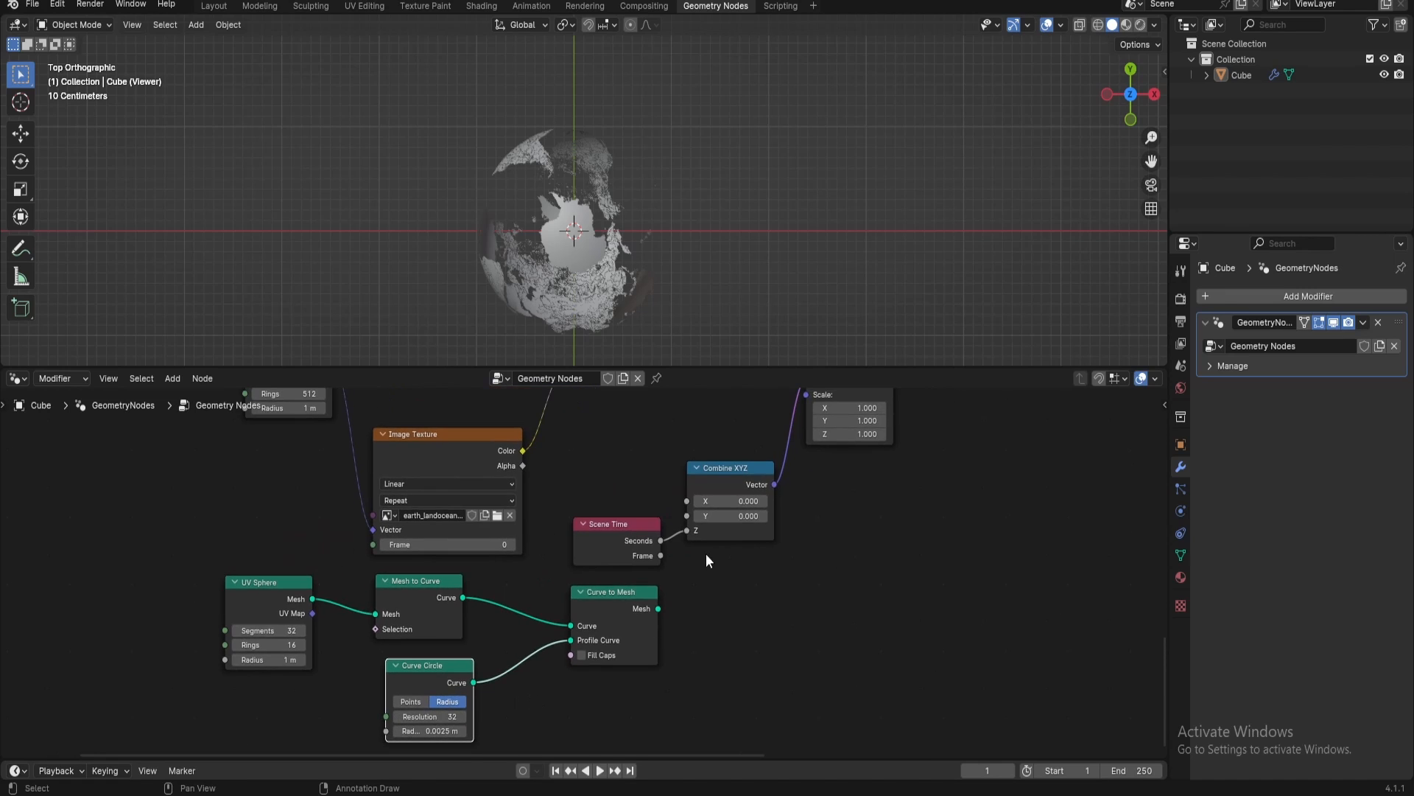
middle_drag(681, 580, 553, 659)
drag(530, 687, 925, 444)
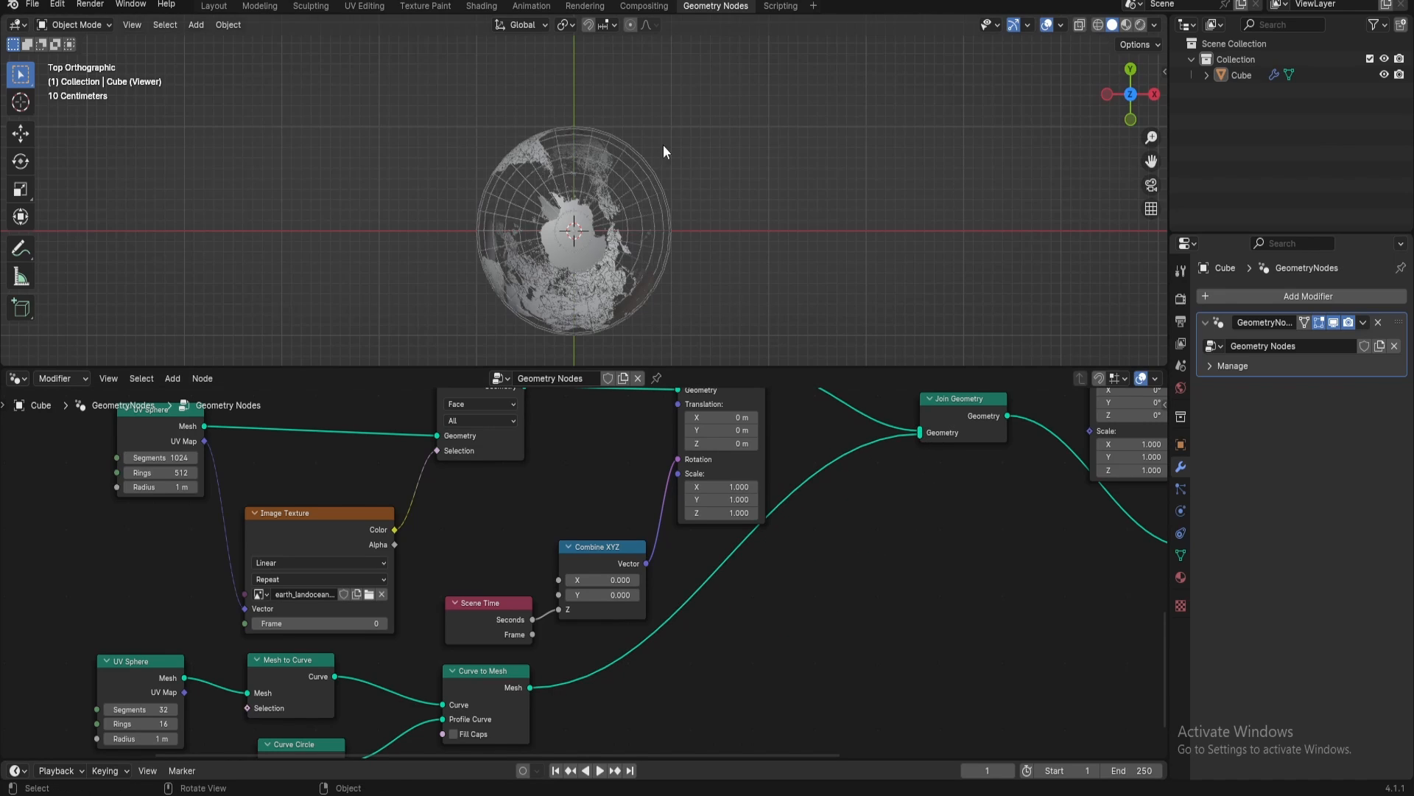
middle_drag(663, 145, 639, 60)
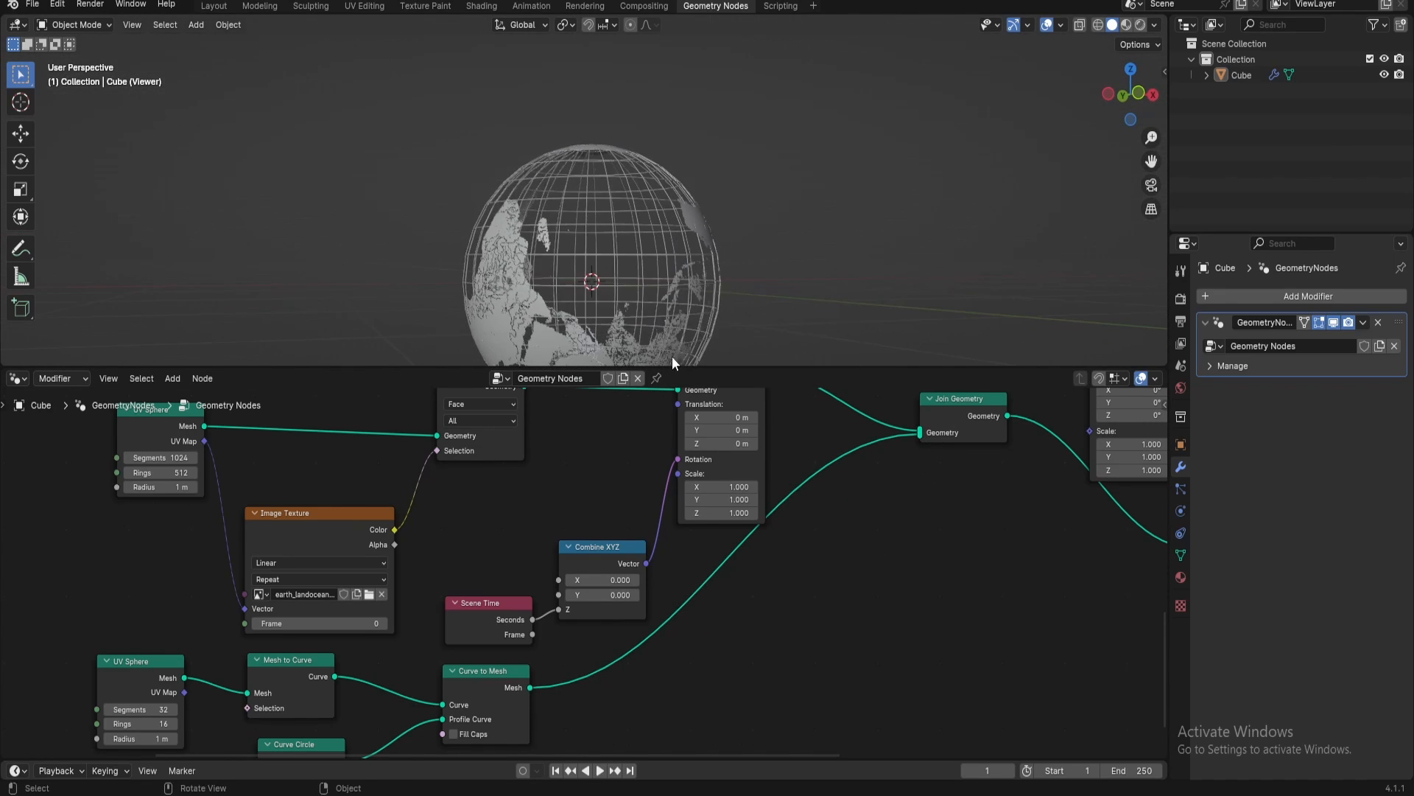
middle_drag(662, 385, 652, 458)
middle_drag(620, 68, 658, 263)
scroll(648, 270, up, 4)
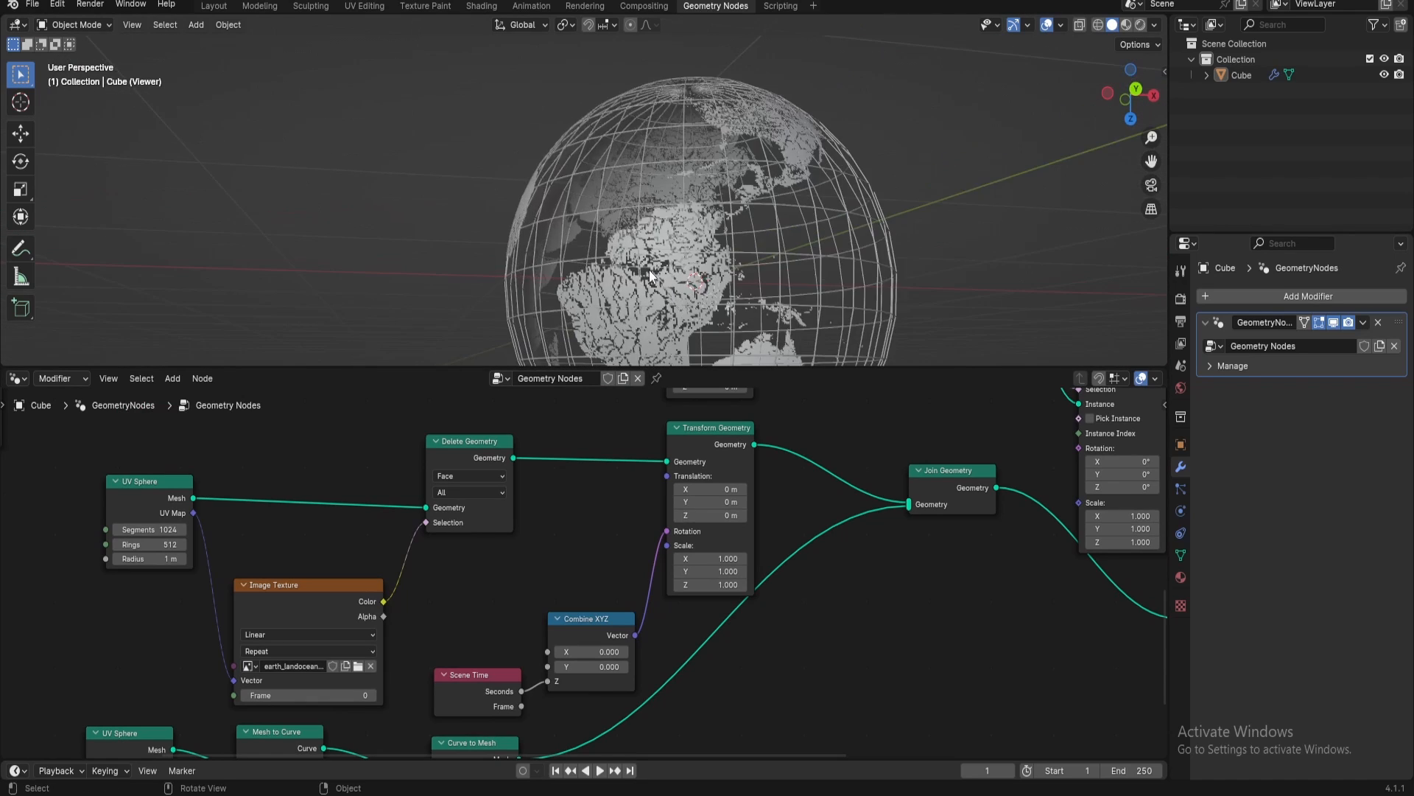
Spread the 1024-segment UV Sphere, Image Texture and Delete Geometry nodes apart to make room between them
middle_drag(495, 564, 582, 523)
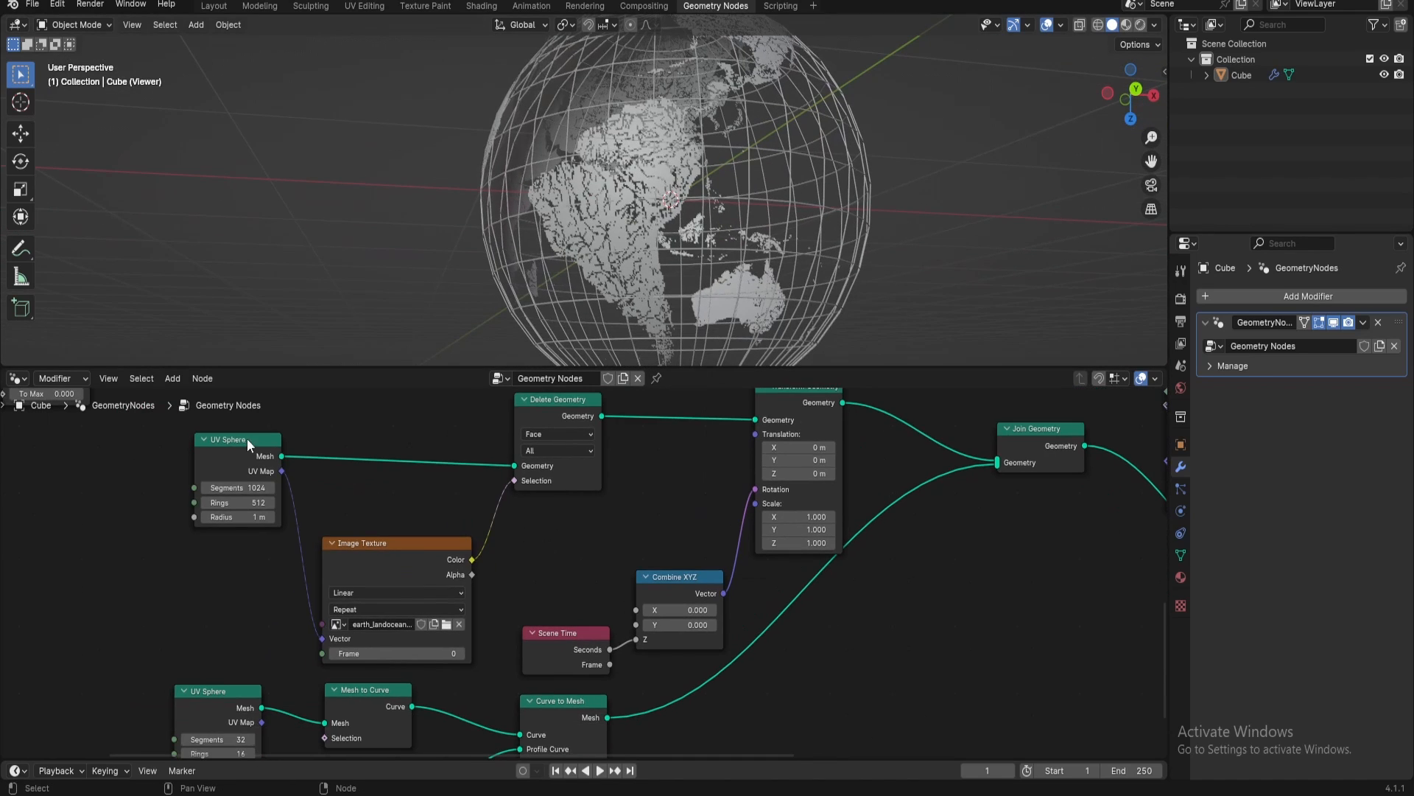
drag(246, 440, 169, 424)
scroll(613, 223, up, 3)
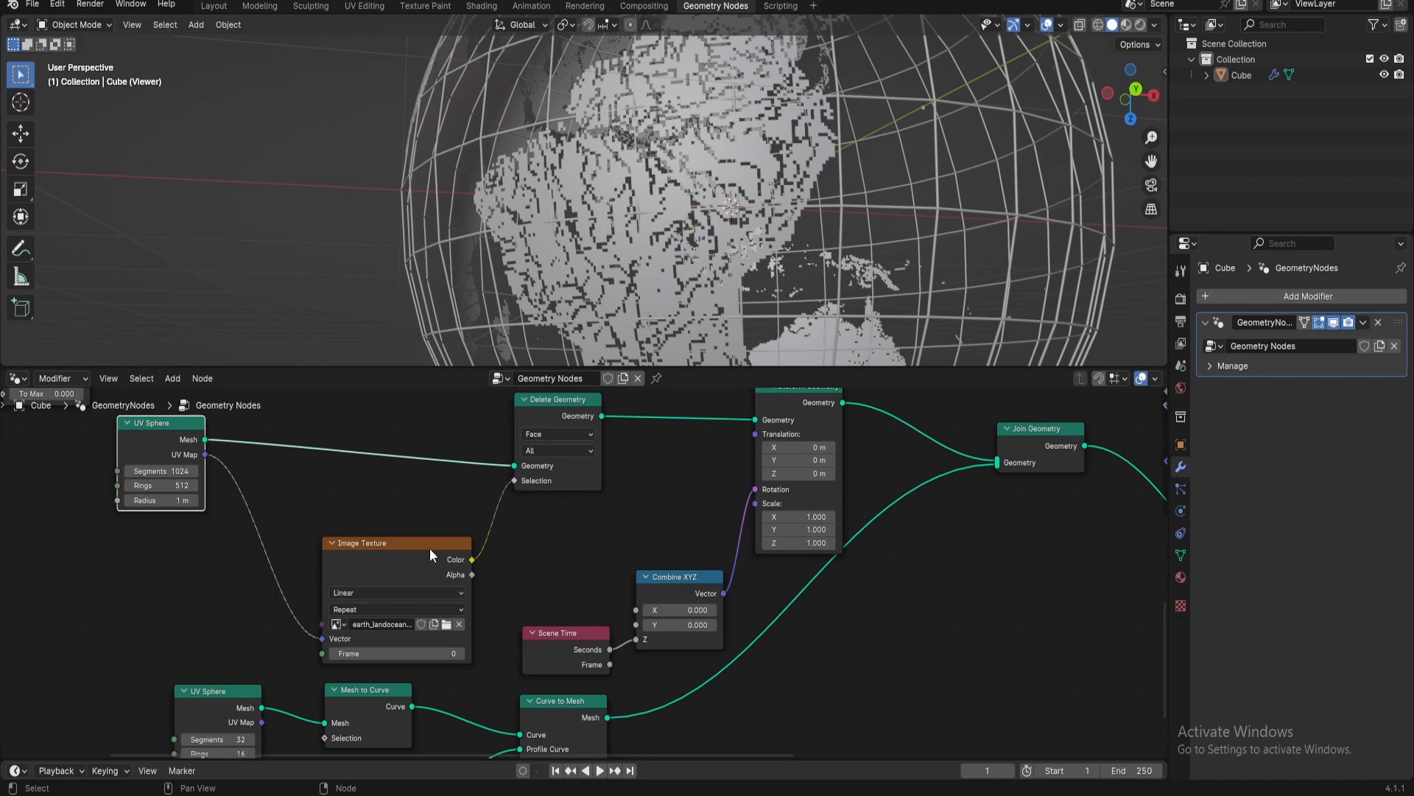
drag(368, 554, 312, 546)
drag(551, 387, 584, 377)
Insert a Color Ramp node between the Image Texture's Color output and the Delete Geometry node's Selection input
key(shift+a)
text(color ramp)
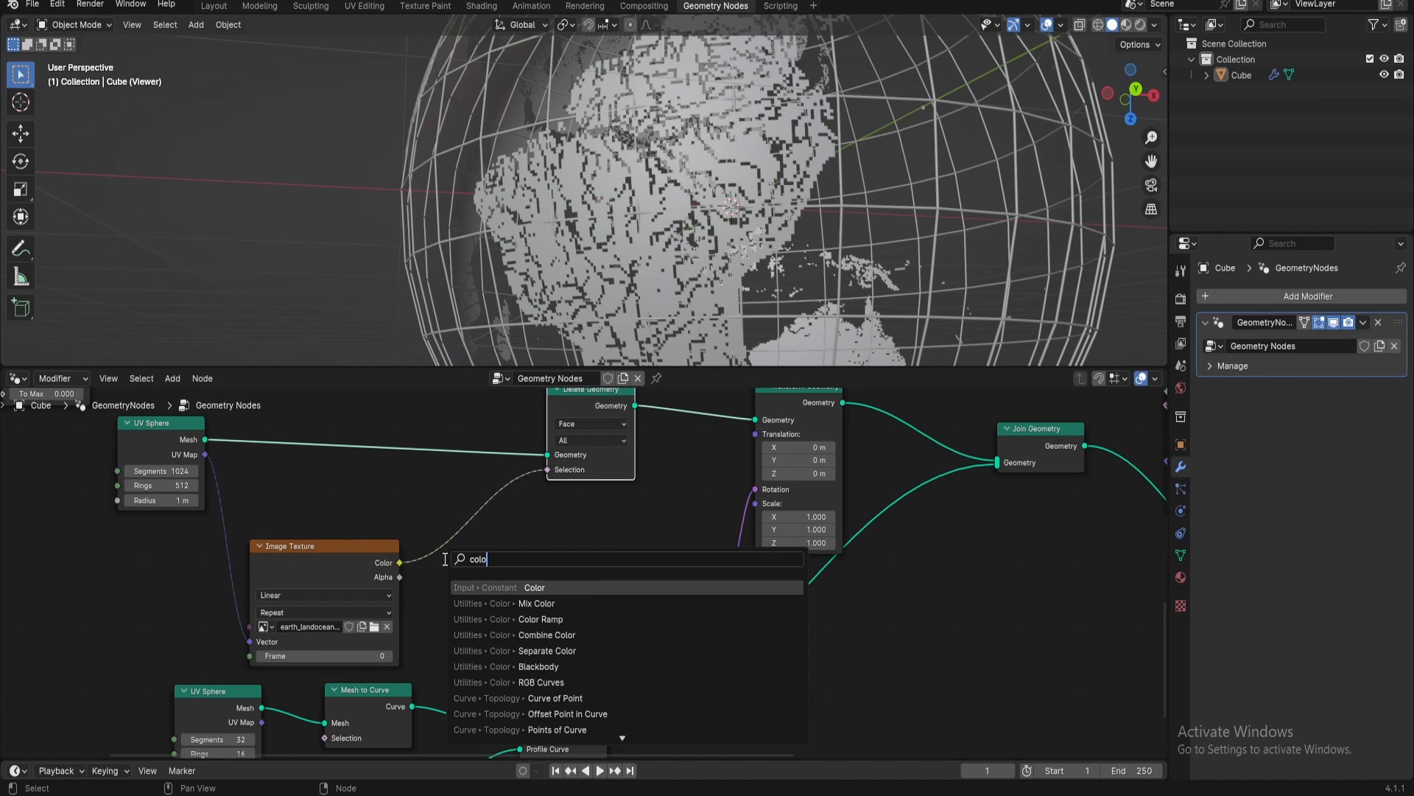
key(Return)
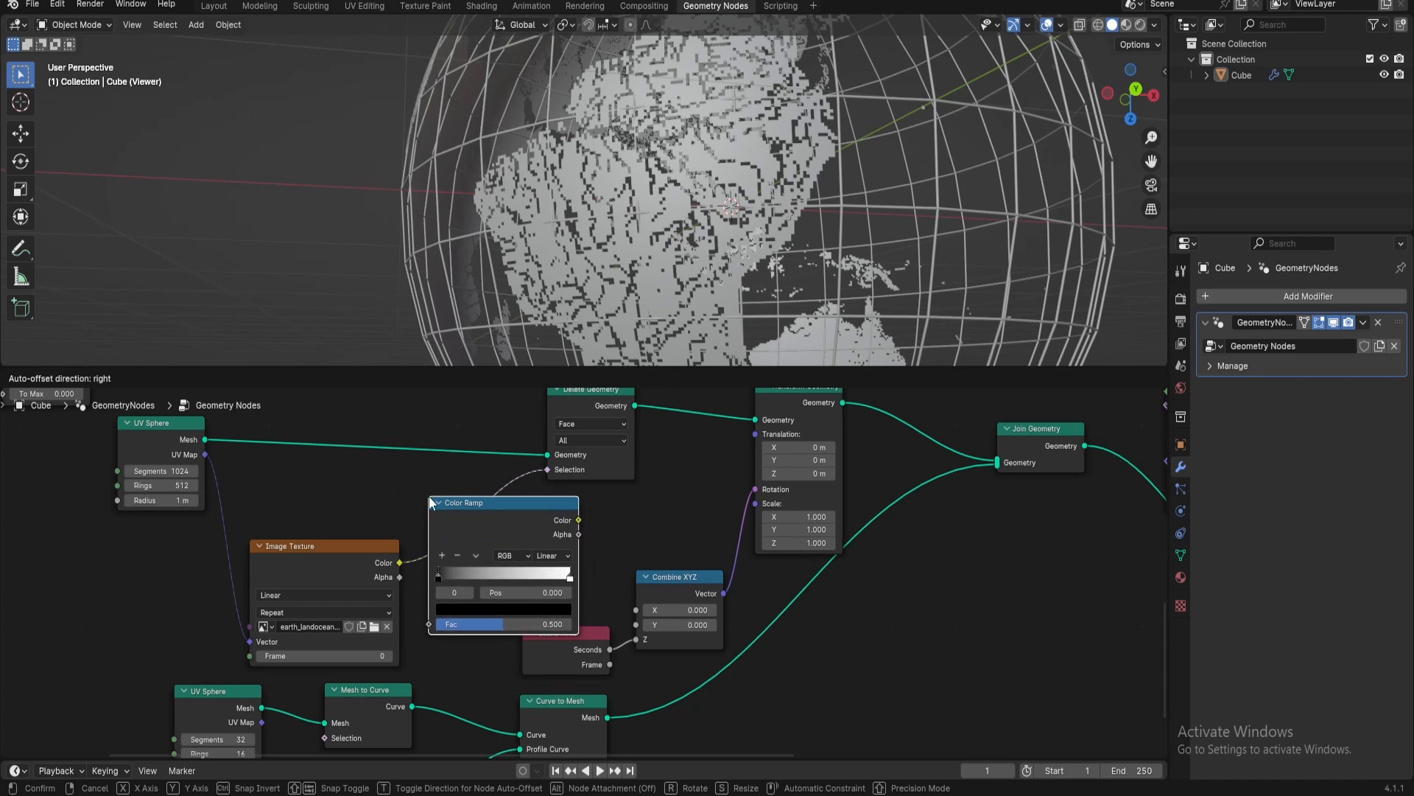
click(449, 498)
Shift the Color Ramp's black stop to position 0.218 to clean up the continents
drag(461, 573, 489, 575)
middle_drag(633, 206, 592, 267)
scroll(592, 268, down, 3)
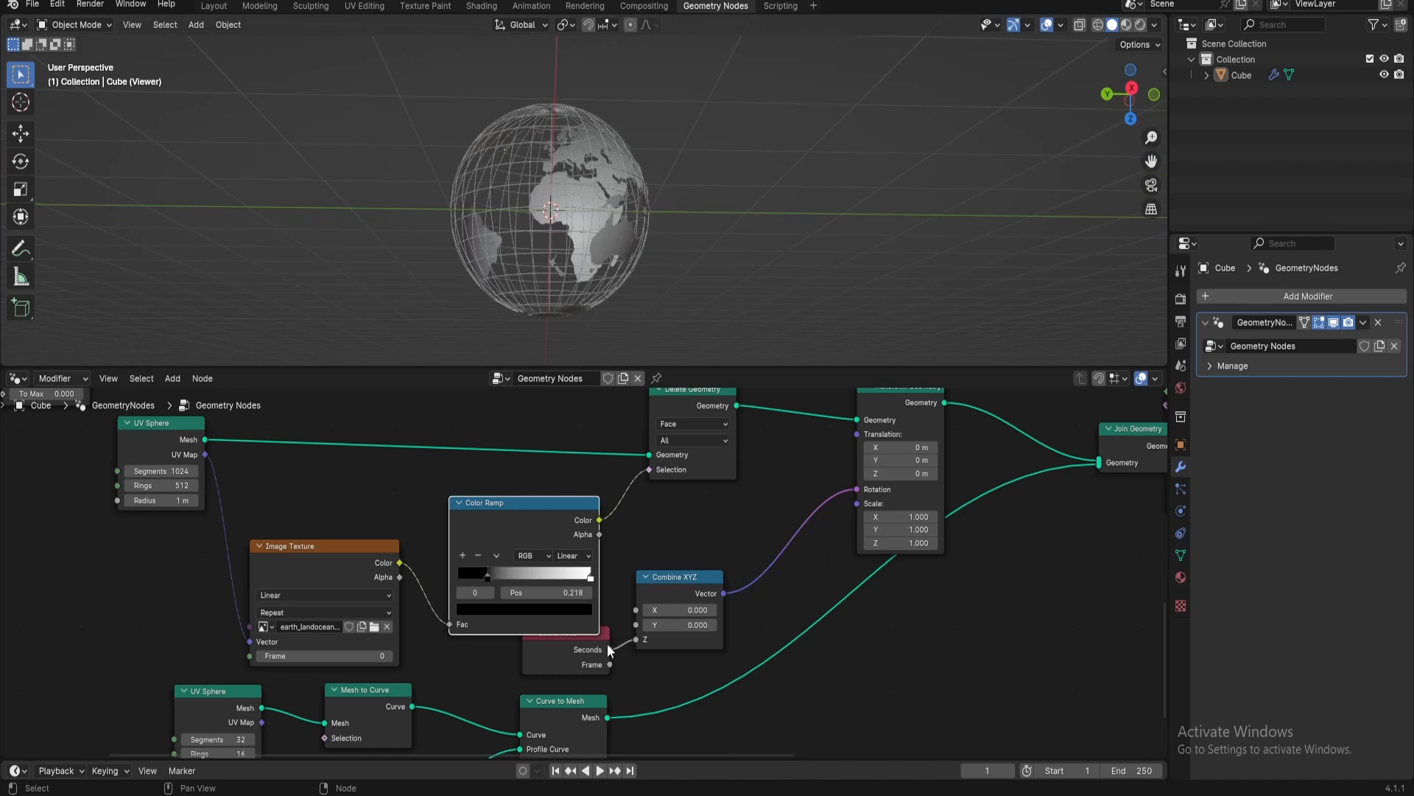
Set the radius of the 1024-segment Earth UV Sphere to 0.4 m
scroll(573, 574, down, 3)
middle_drag(573, 573, 790, 648)
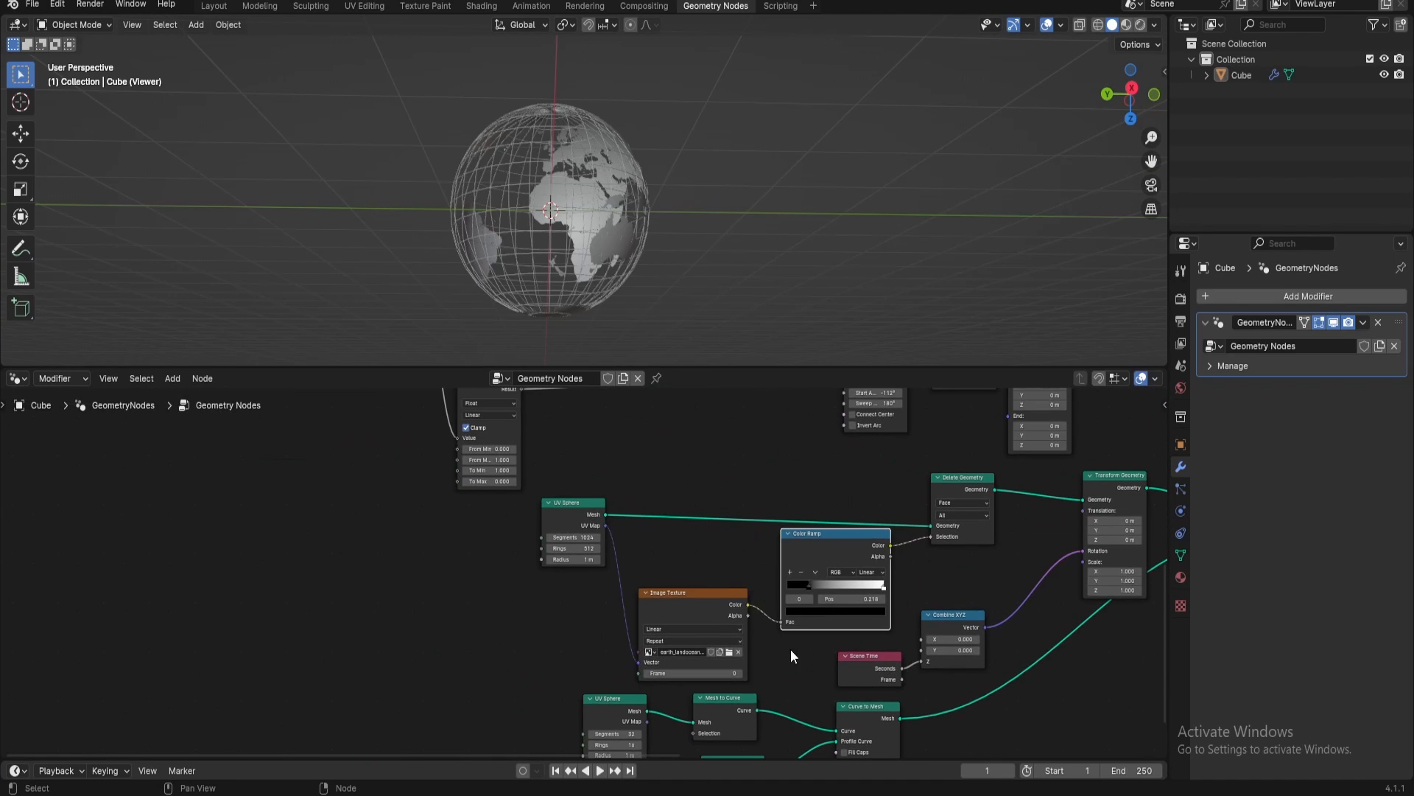
scroll(590, 559, up, 3)
click(571, 550)
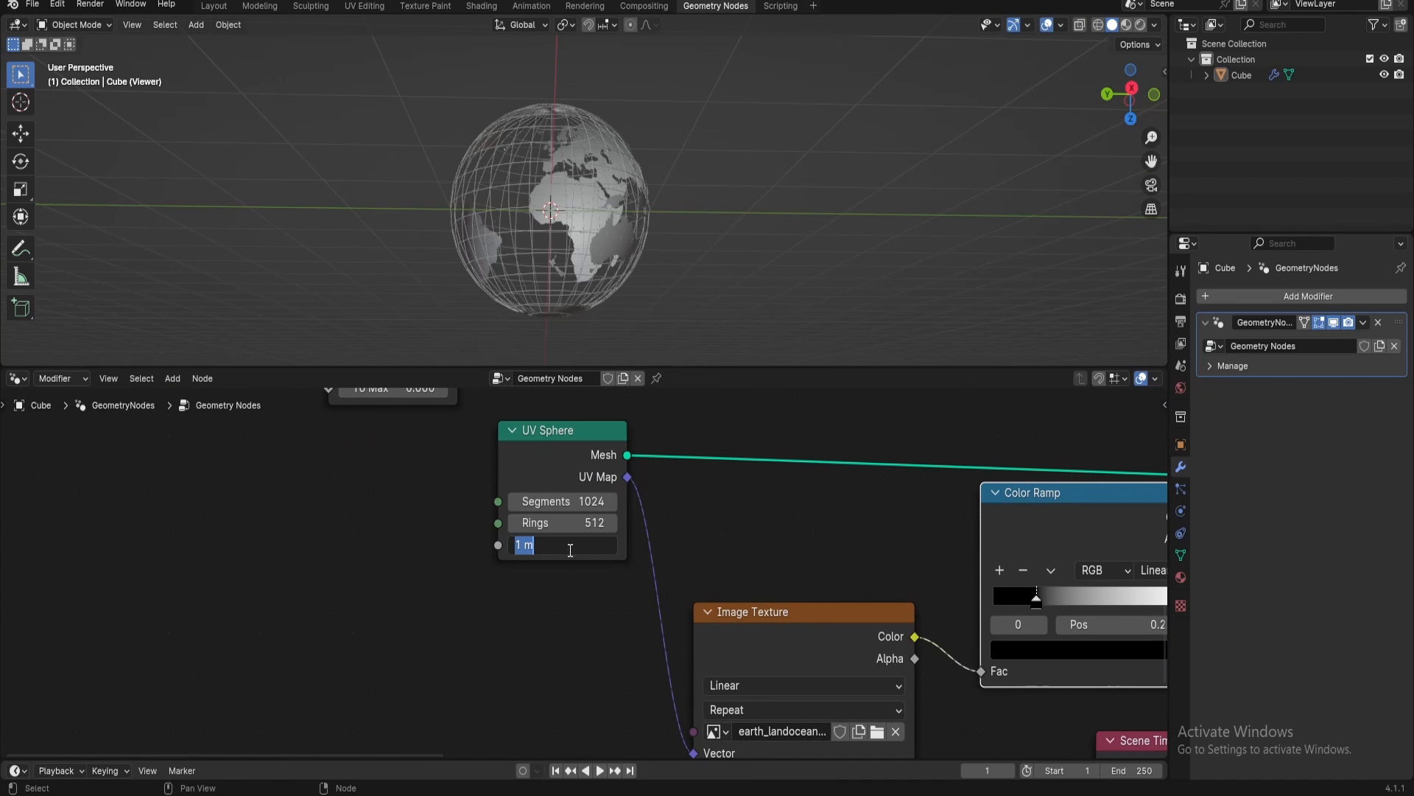
text(.4)
key(Return)
Set the radius of the 32-segment wireframe UV Sphere to 0.4 m
shift+scroll(576, 581, down, 2)
middle_drag(577, 582, 537, 340)
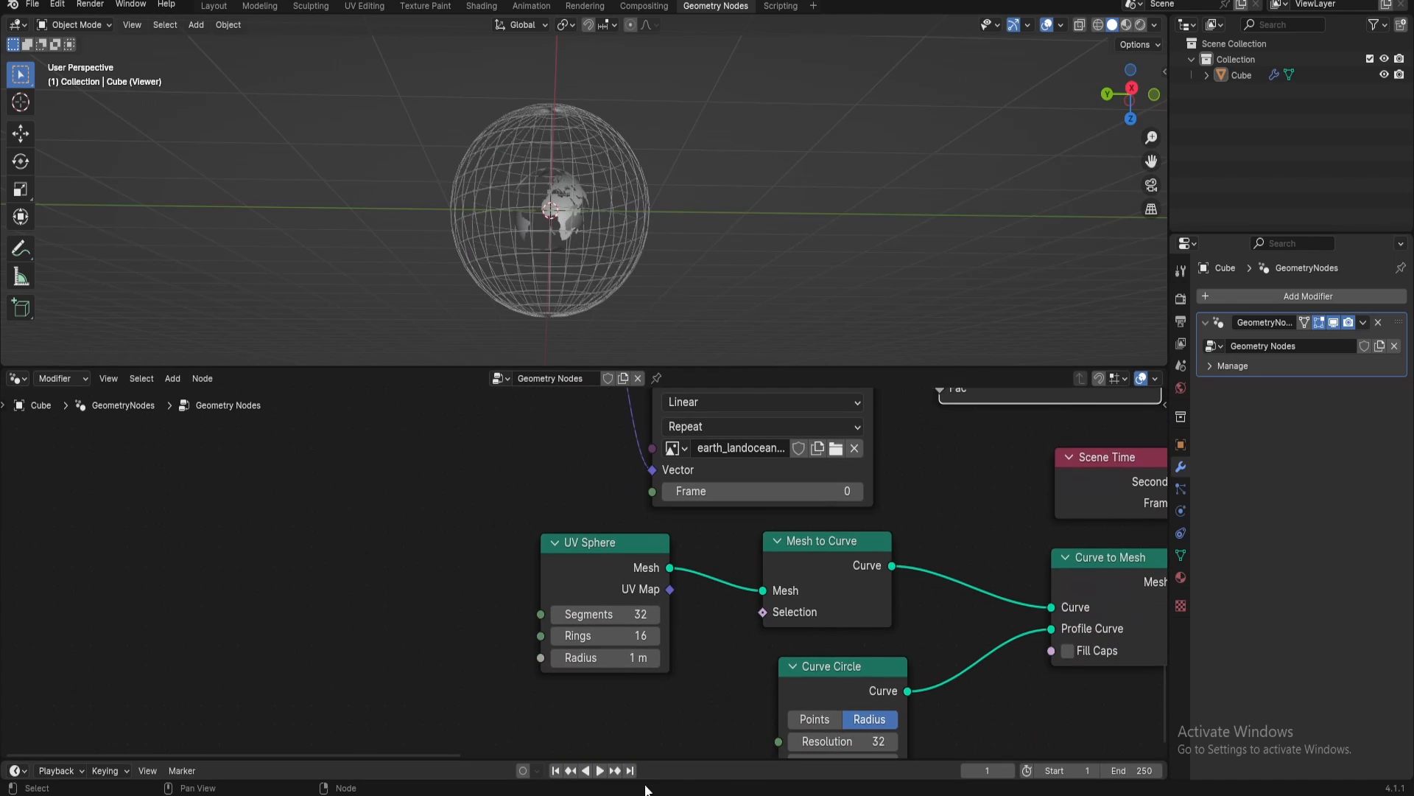
click(610, 658)
text(.4)
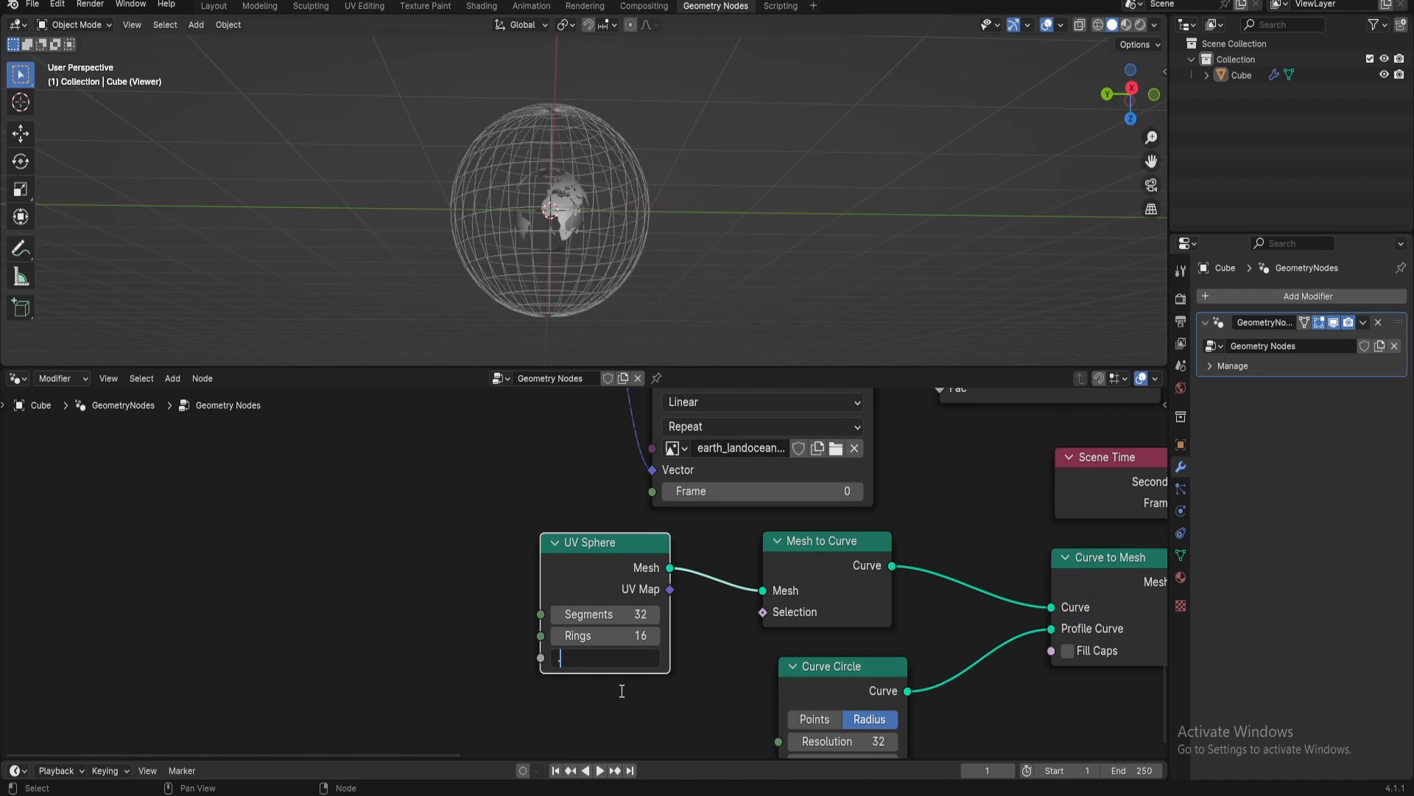
key(Return)
scroll(613, 250, up, 10)
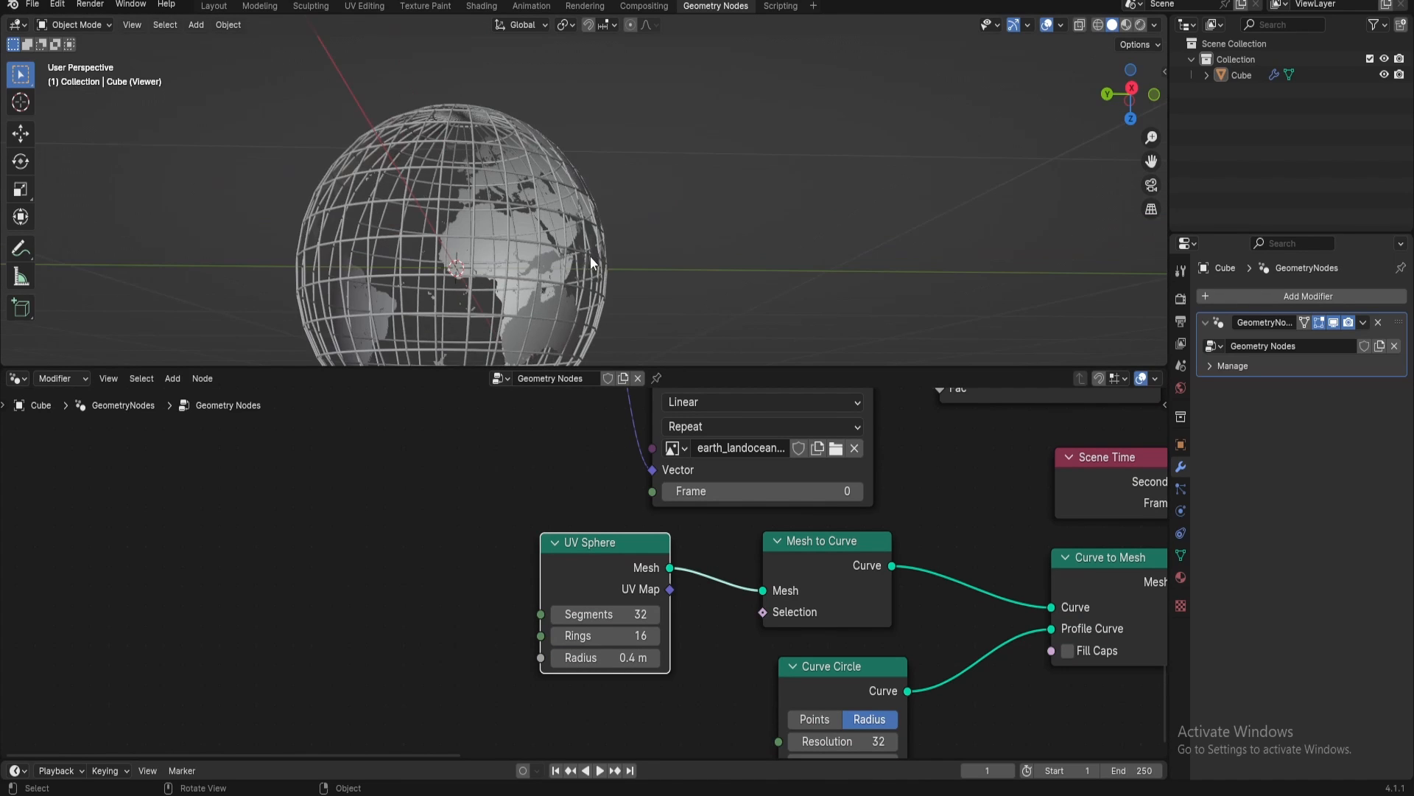
shift+middle_drag(512, 309, 629, 79)
Set the Earth UV Sphere's radius to 0.41 m and check the continents against the wireframe
middle_drag(565, 489, 552, 795)
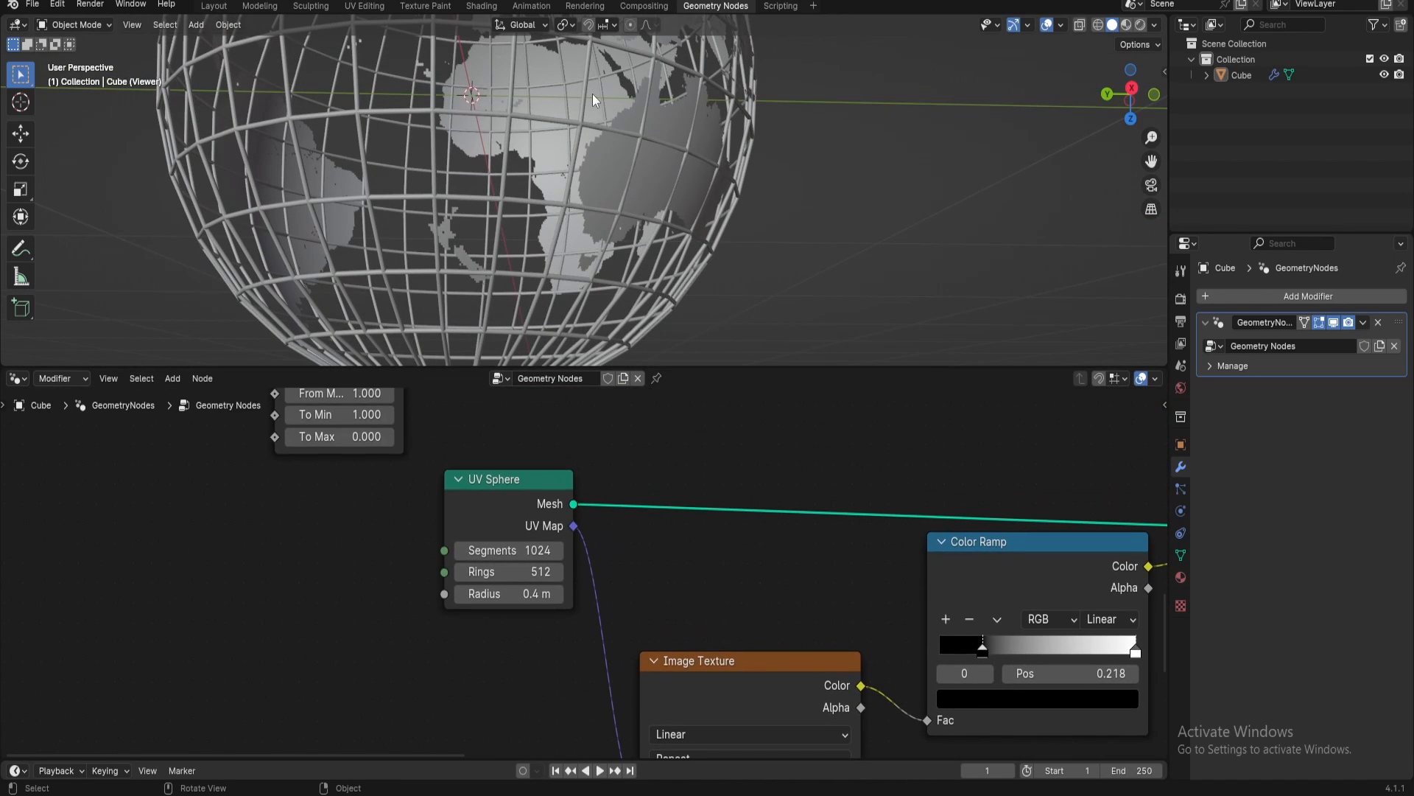
click(500, 594)
text(.41)
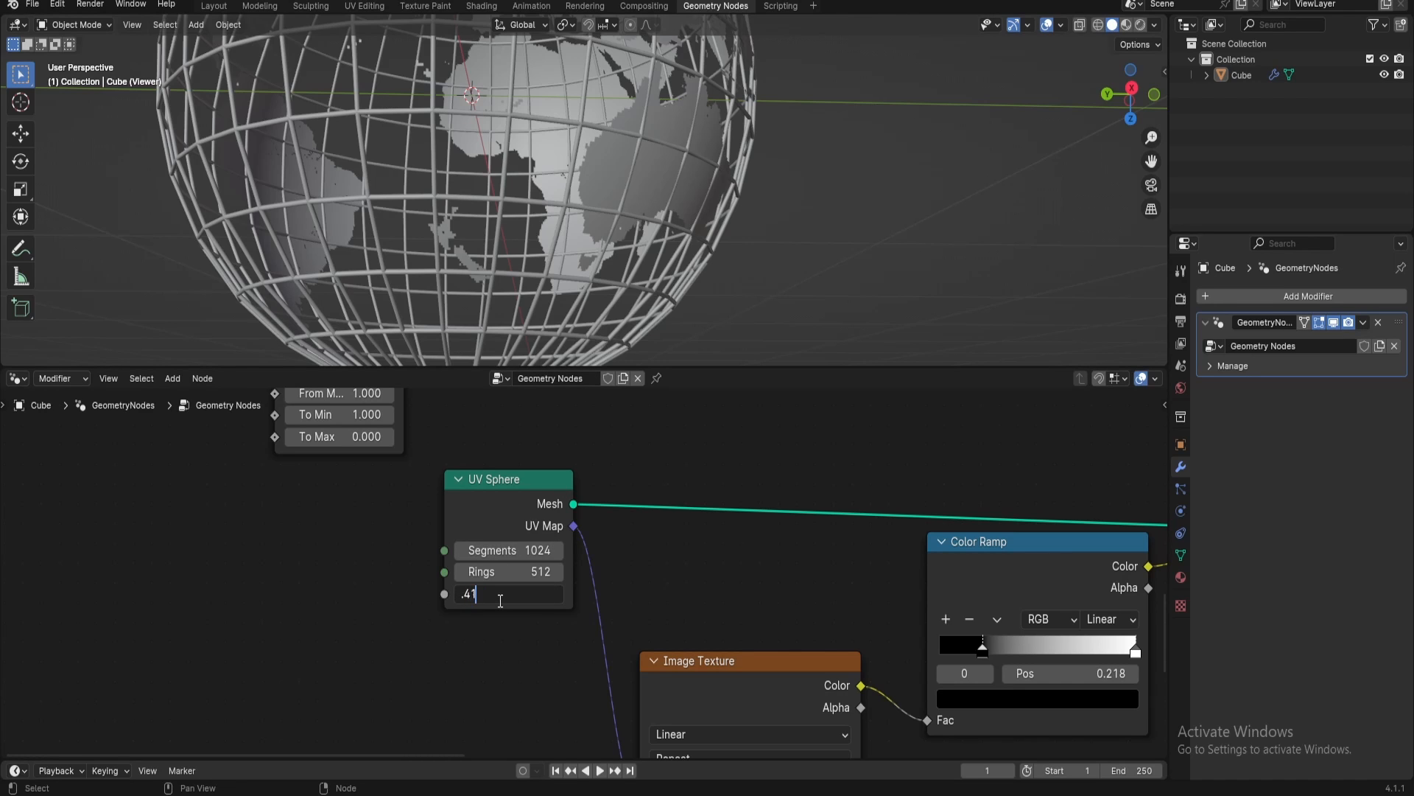
key(Return)
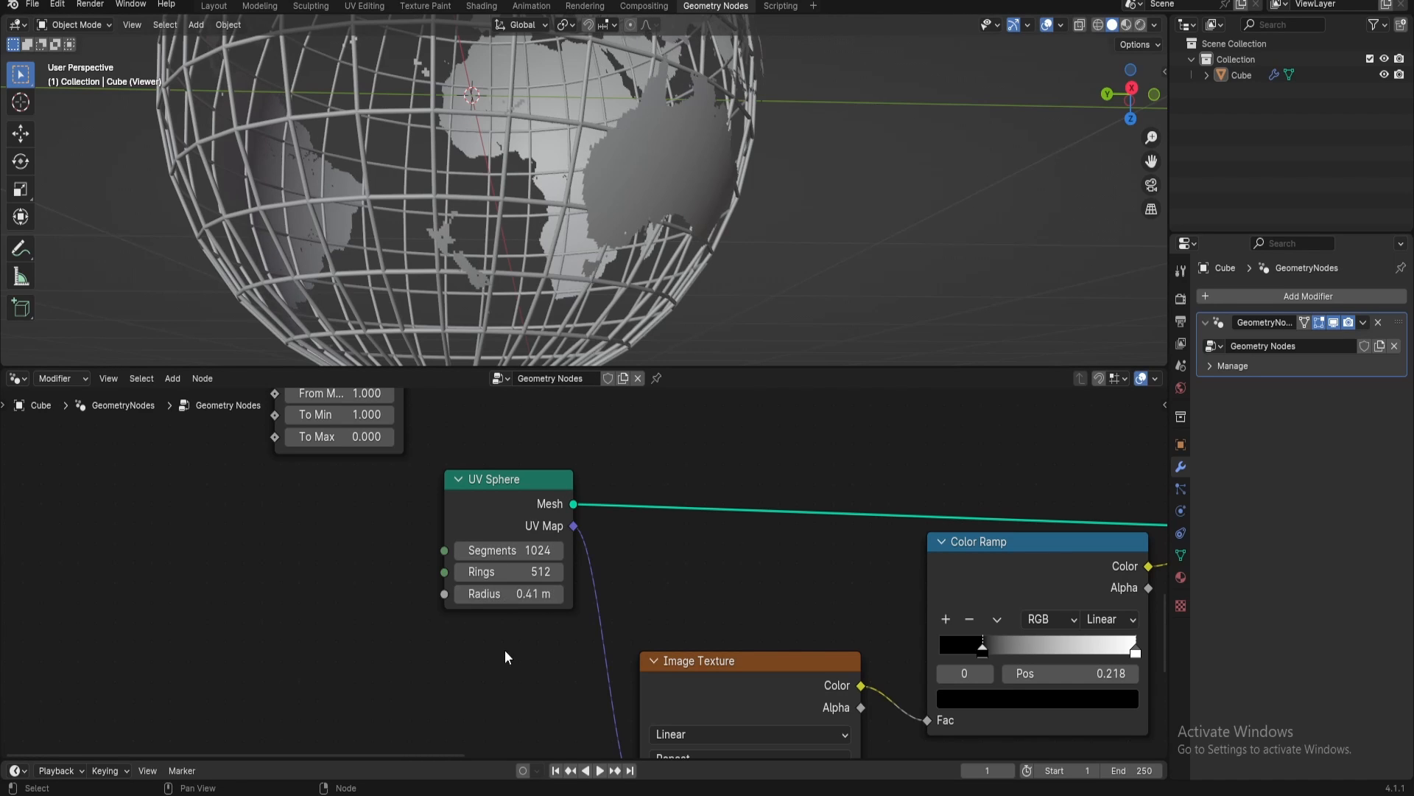
scroll(620, 149, down, 5)
scroll(585, 131, up, 4)
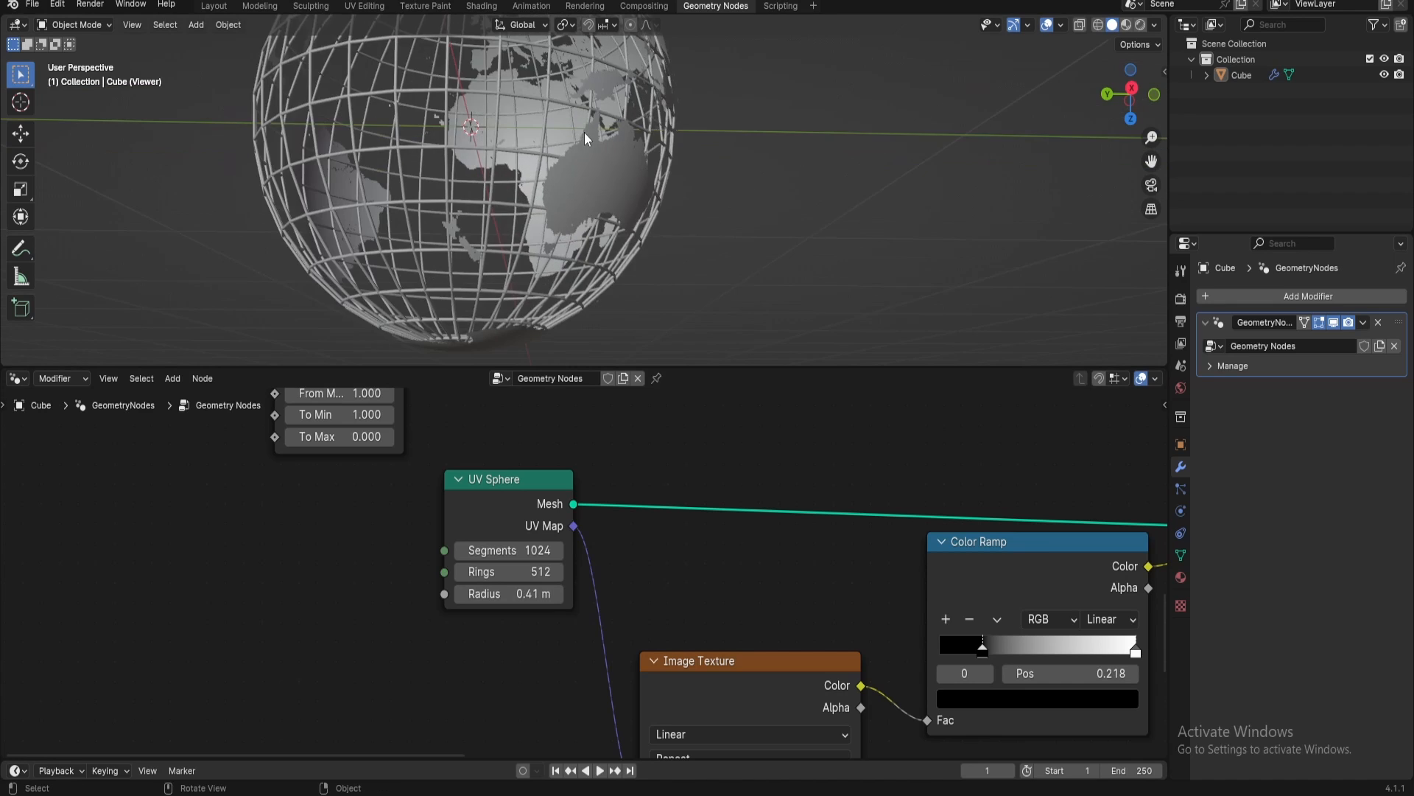
middle_drag(585, 131, 572, 248)
middle_drag(678, 597, 186, 487)
scroll(591, 68, down, 5)
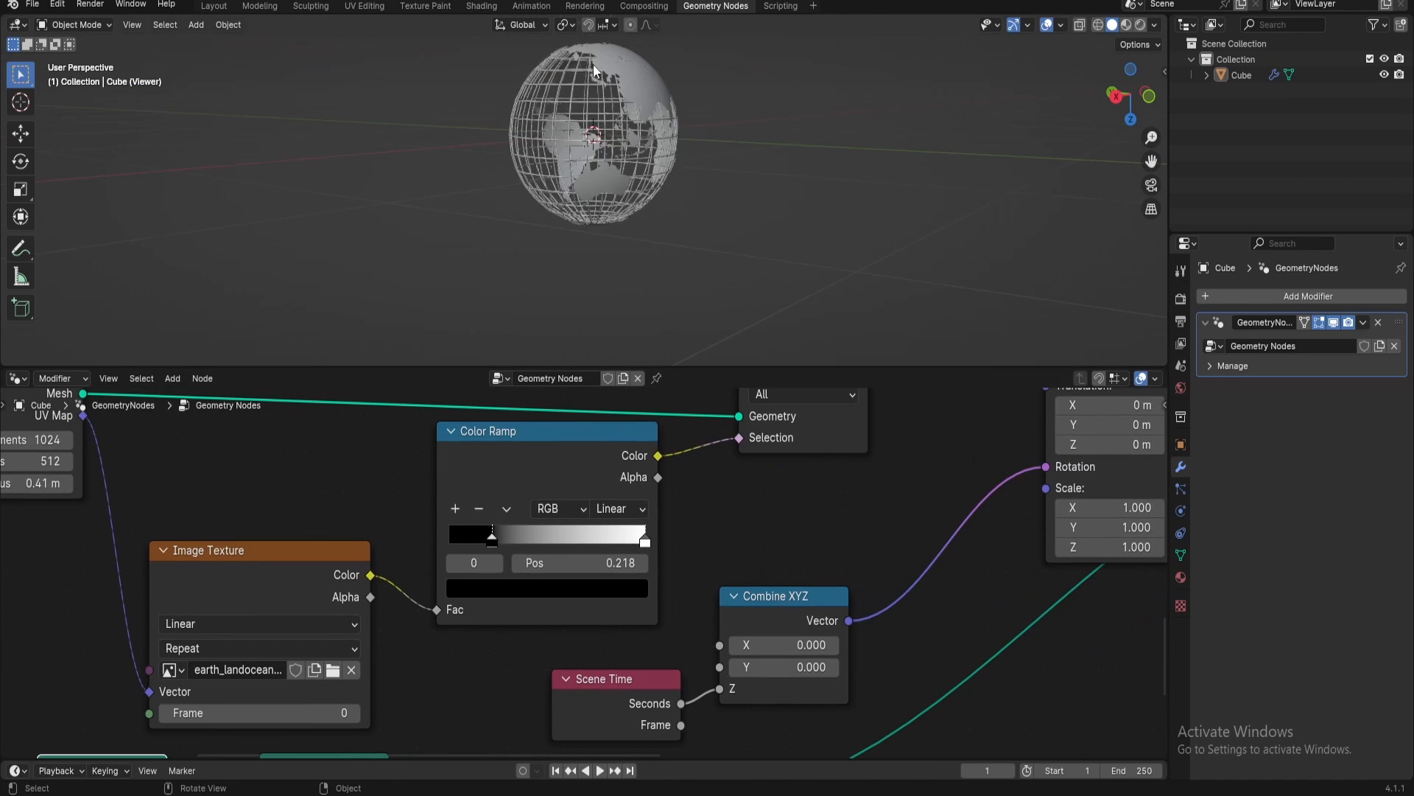
shift+middle_drag(655, 179, 613, 189)
middle_drag(957, 629, 33, 553)
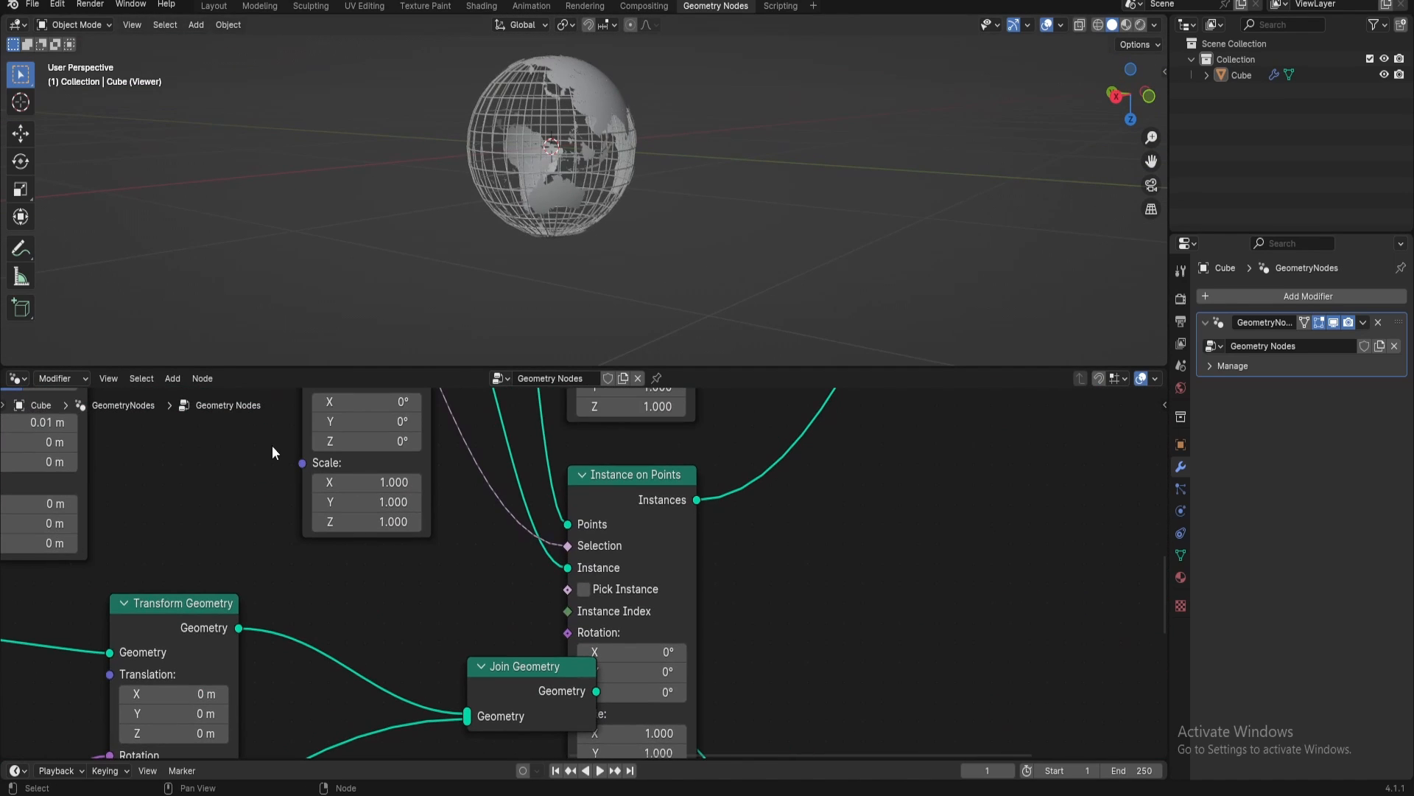
Move the globe's Join Geometry node clear of the Instance on Points node, then deactivate the Viewer and disconnect its geometry link
drag(539, 681, 405, 676)
middle_drag(518, 626, 480, 441)
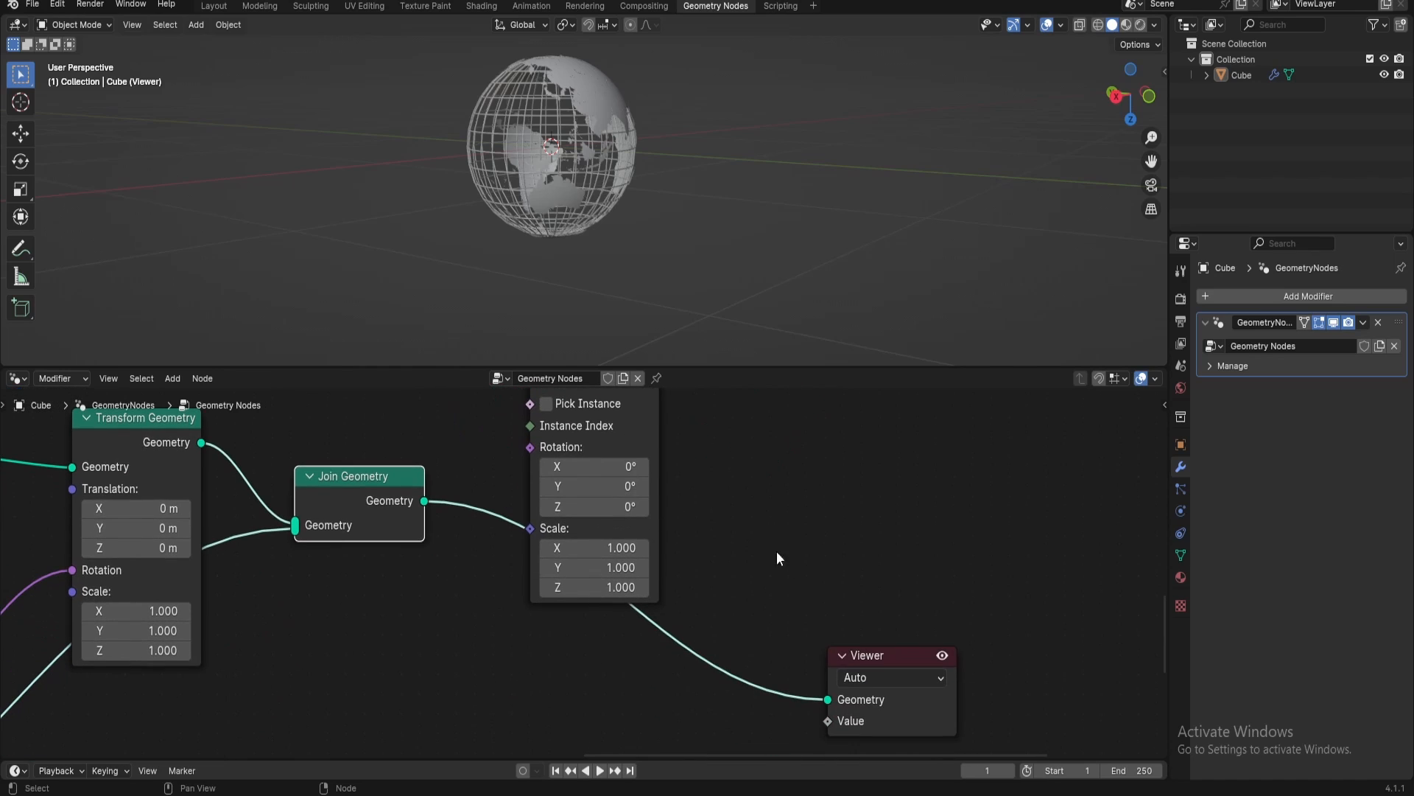
click(941, 656)
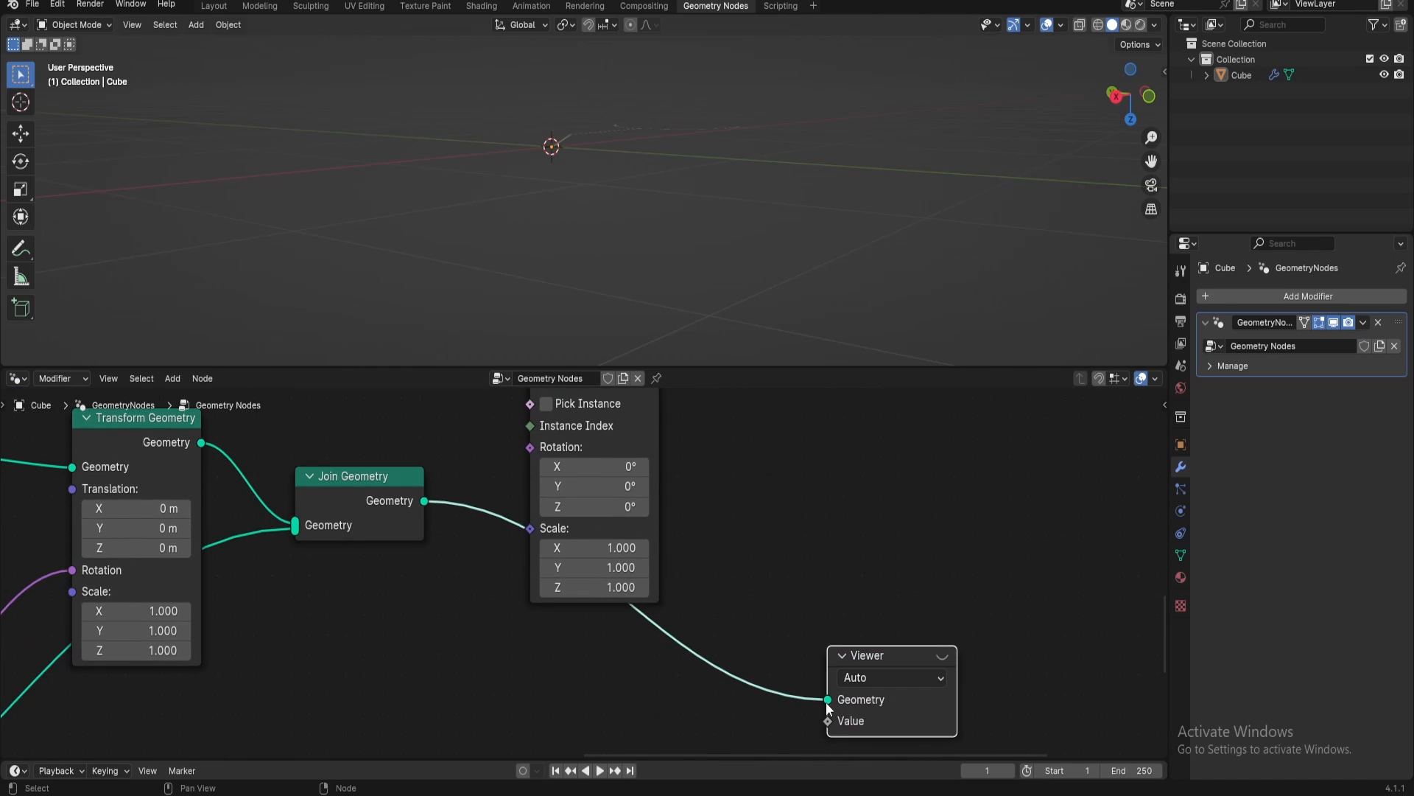
drag(828, 699, 638, 562)
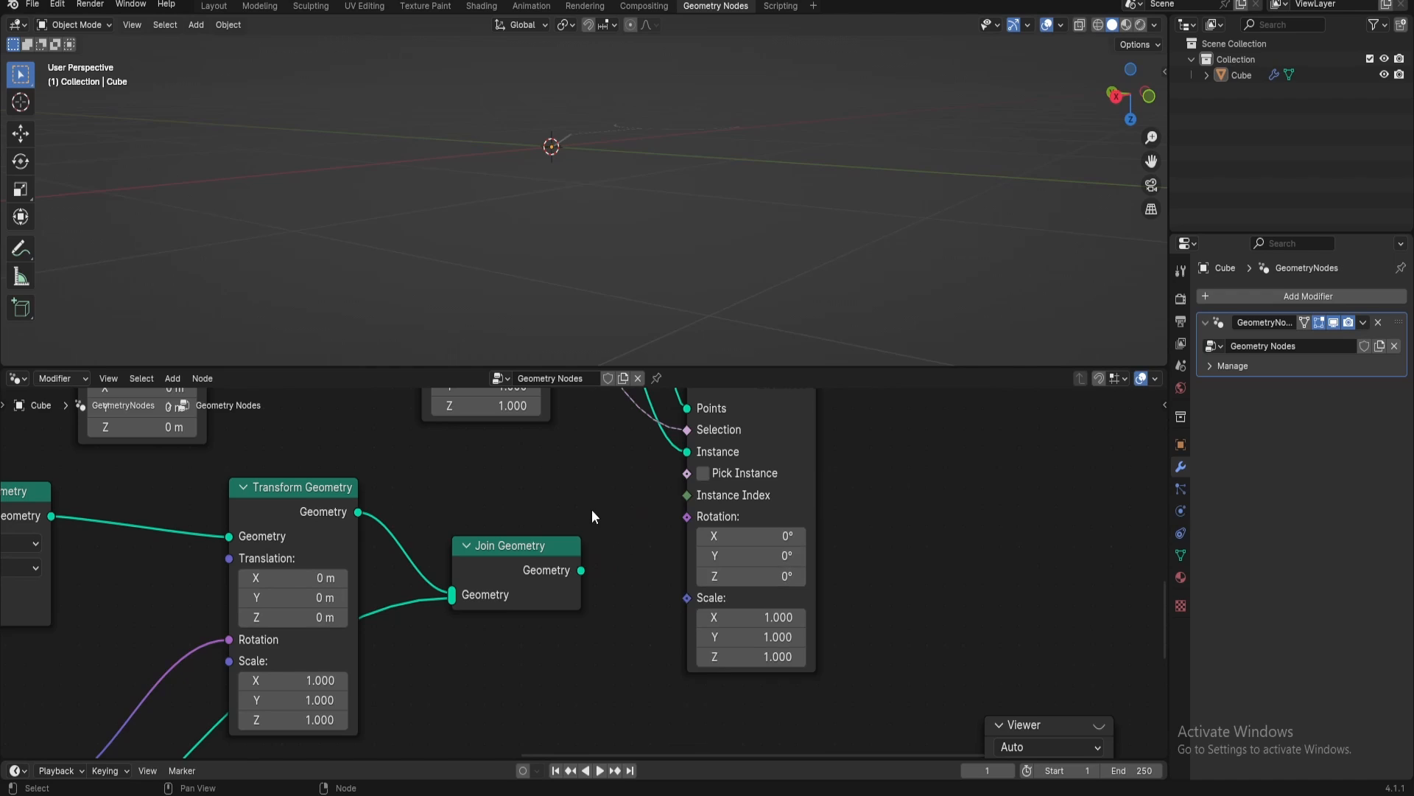
Replace the arc on the lower Instance on Points node's Instance input with the globe's Join Geometry output
scroll(592, 511, down, 8)
middle_drag(604, 520, 629, 696)
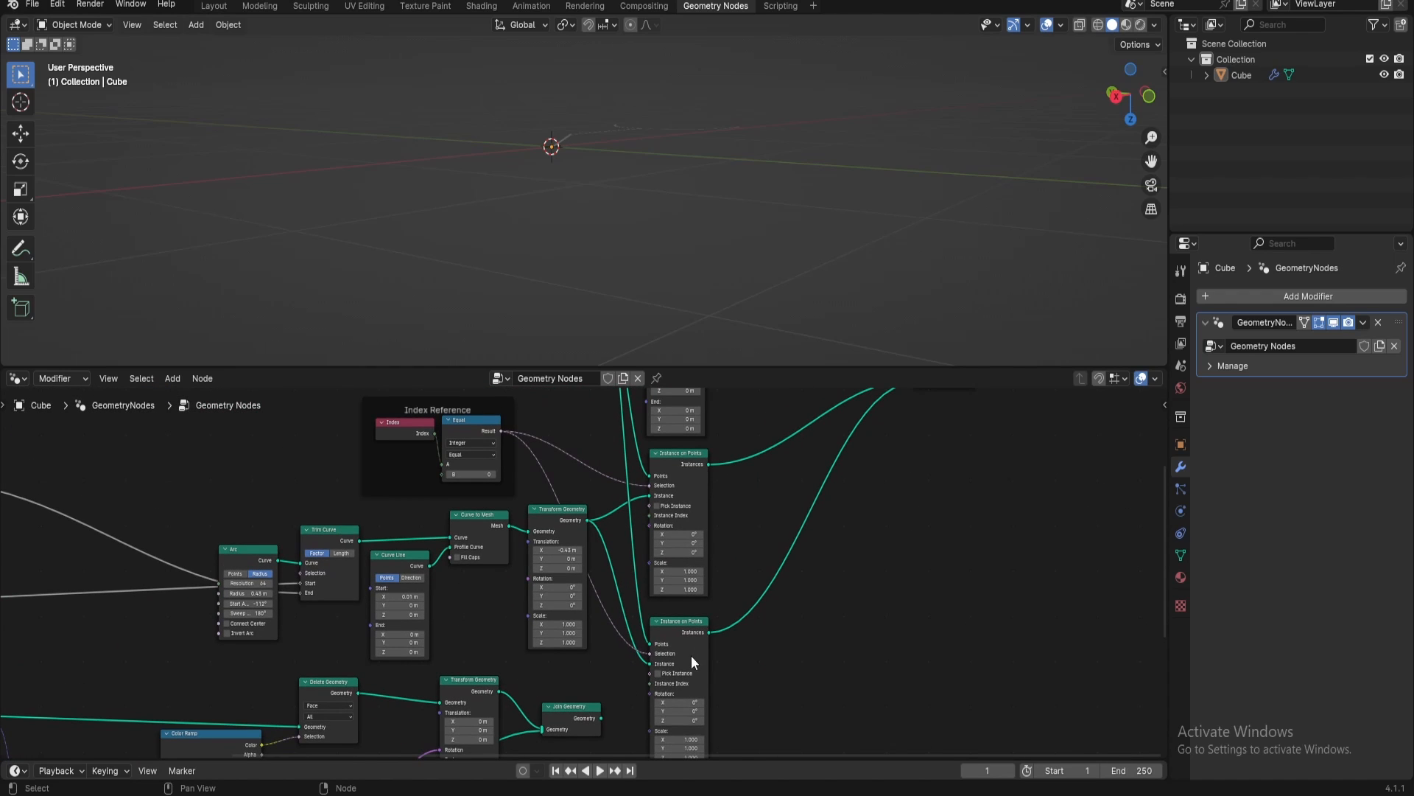
scroll(685, 660, up, 2)
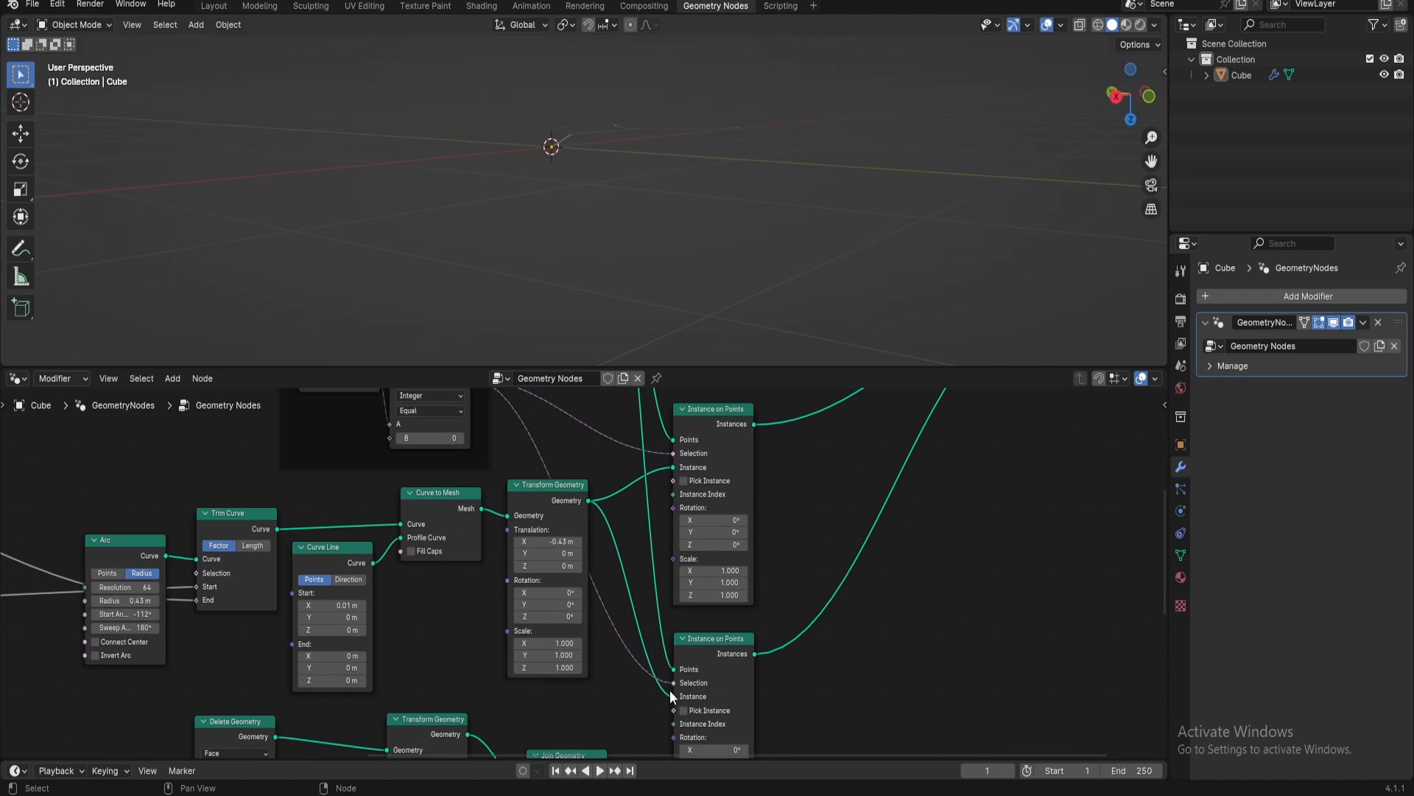
drag(672, 695, 641, 611)
middle_drag(612, 660, 599, 539)
drag(593, 650, 660, 577)
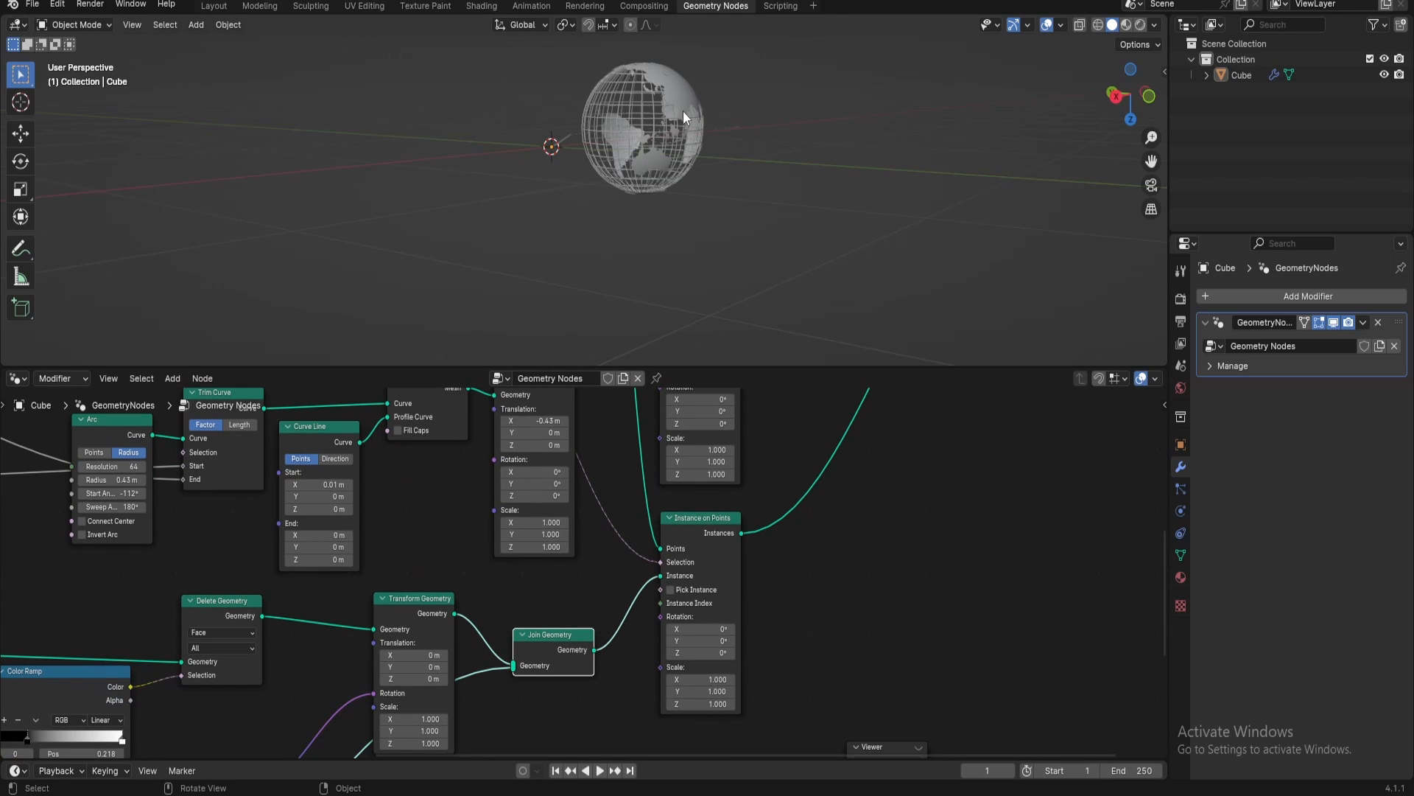
Insert a Transform Geometry node on the output link of the globe's Instance on Points node
key(KP_7)
shift+middle_drag(559, 117, 731, 299)
scroll(719, 190, up, 3)
scroll(730, 287, down, 2)
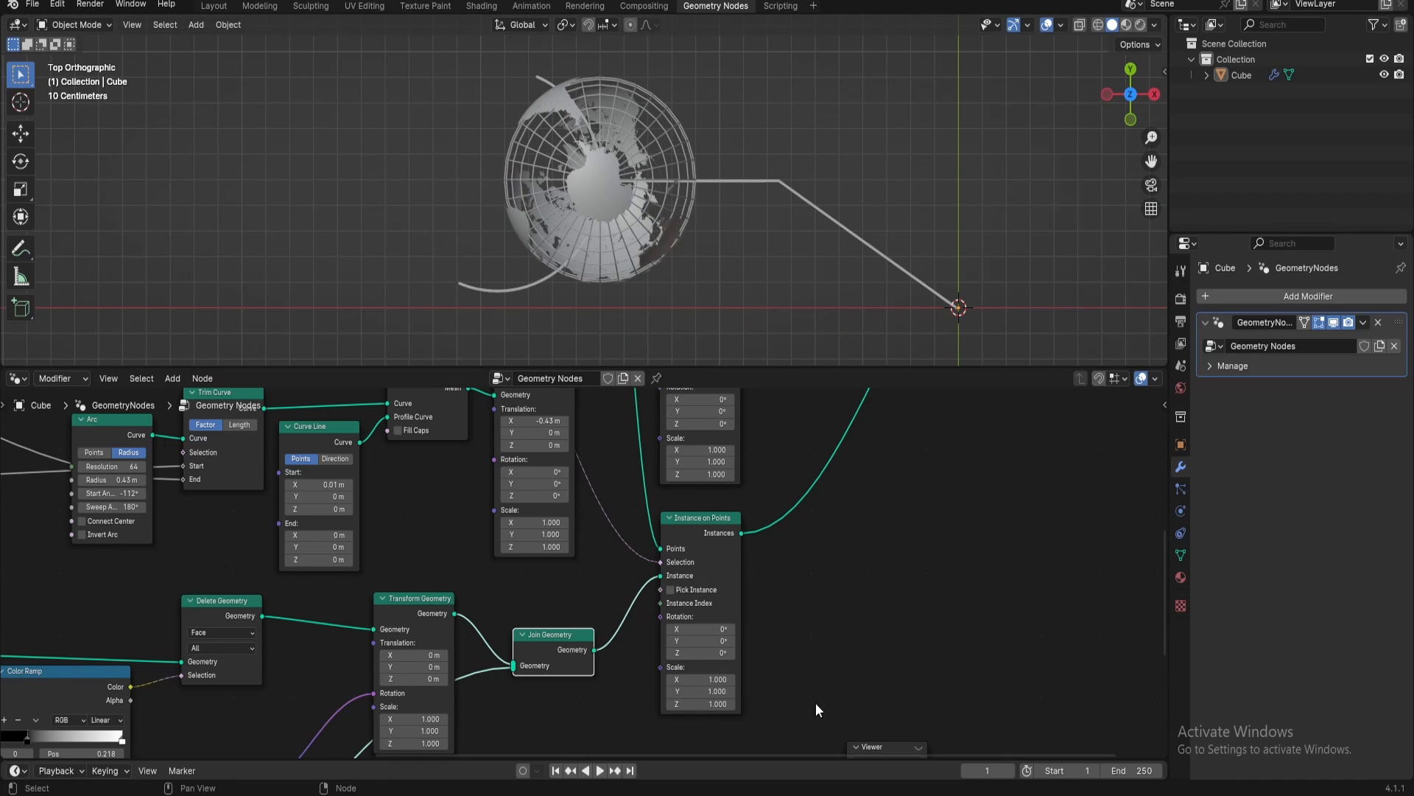
middle_drag(815, 703, 663, 571)
key(shift+a)
text(transform)
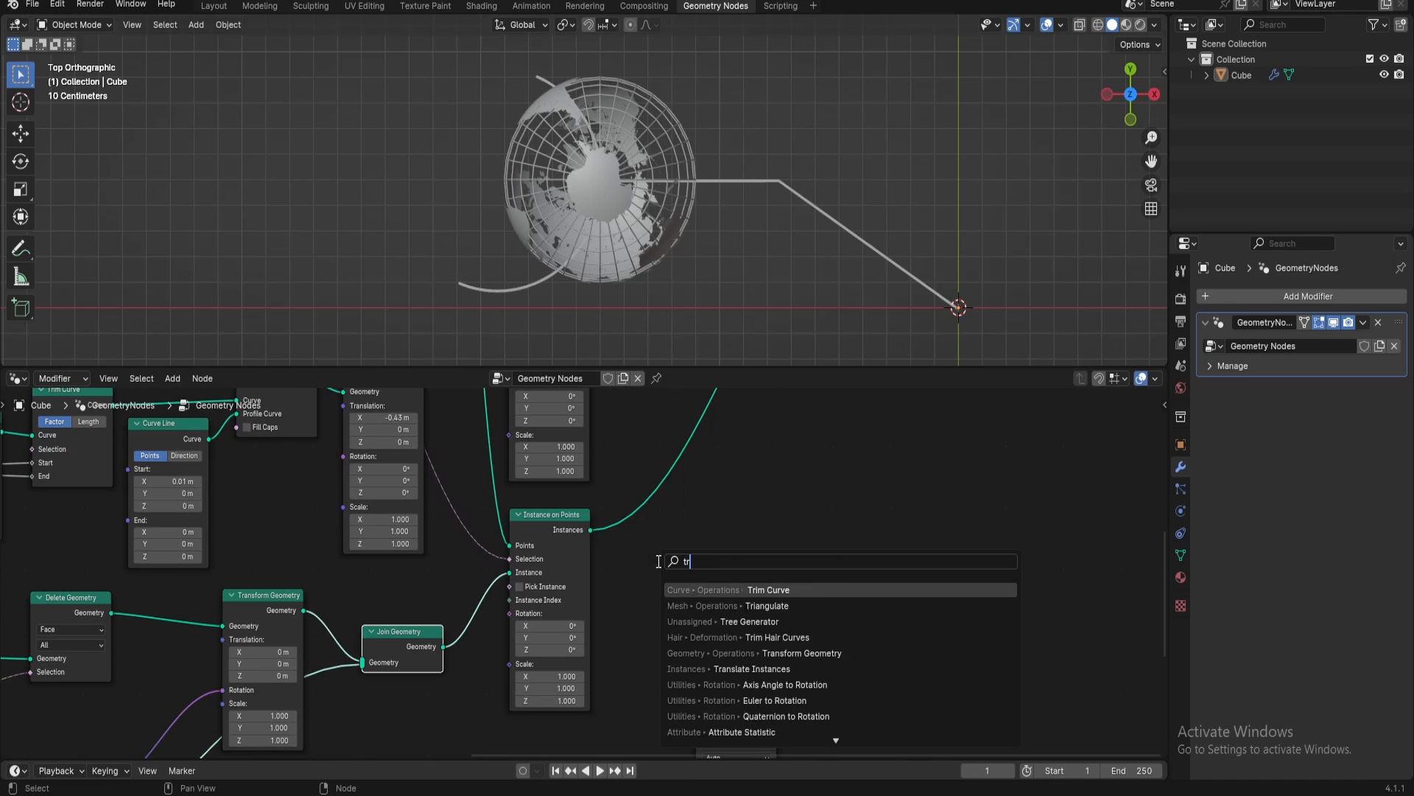
key(Return)
click(691, 449)
middle_drag(769, 496, 747, 495)
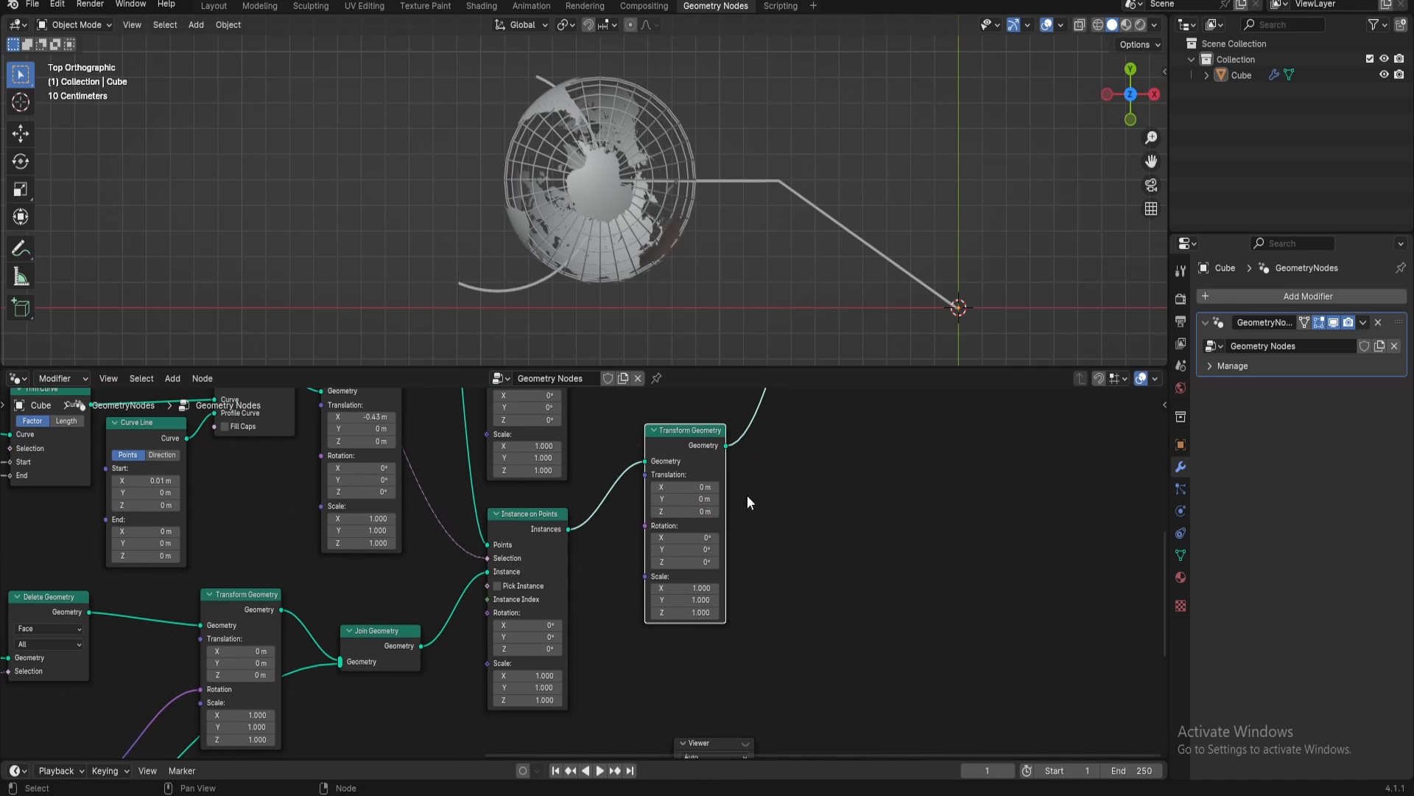
Set the new Transform Geometry node's X translation to -0.43 m to centre the globe within the arc
click(693, 487)
text(-.43)
key(Return)
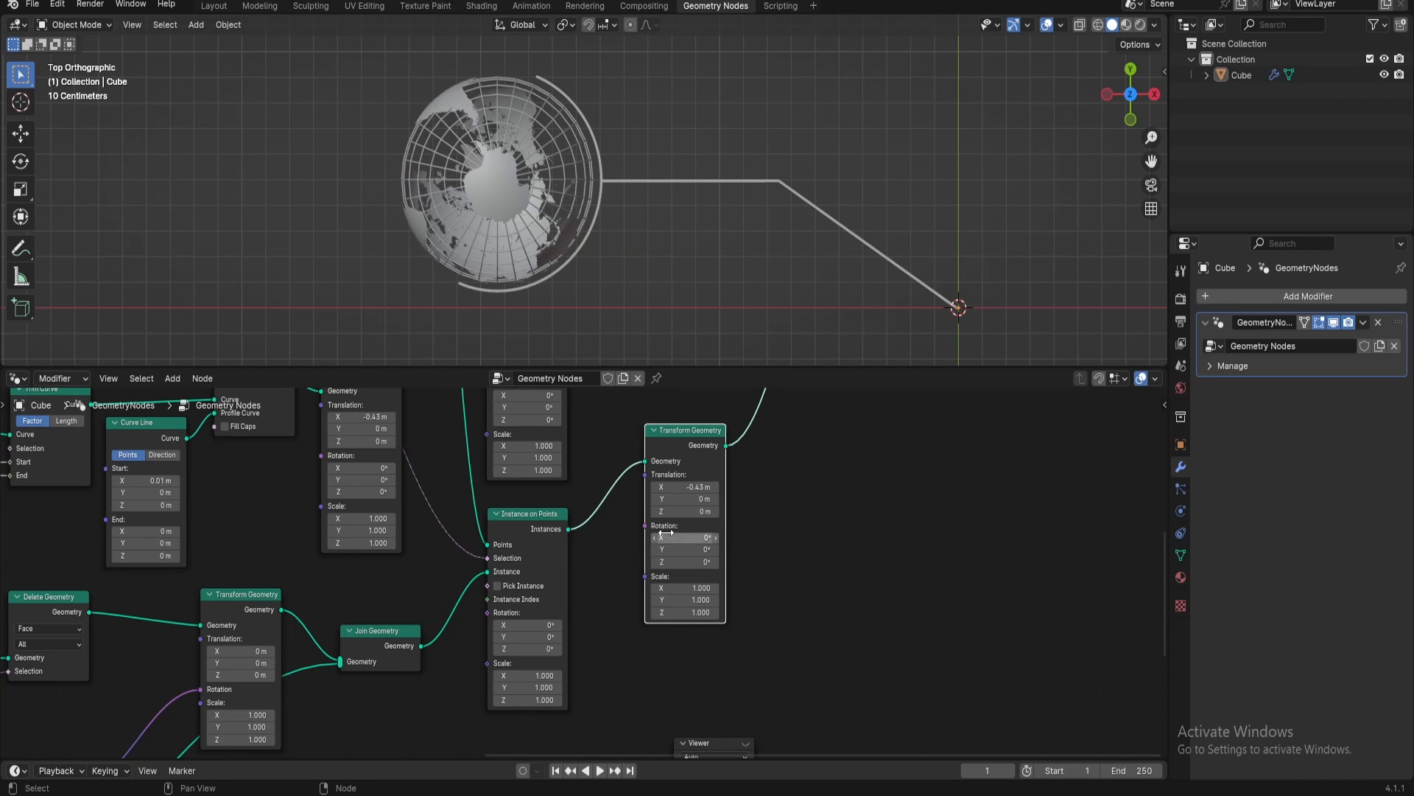
Set the X rotation on the globe's Instance on Points node to 90°
drag(685, 538, 740, 538)
key(ctrl+z)
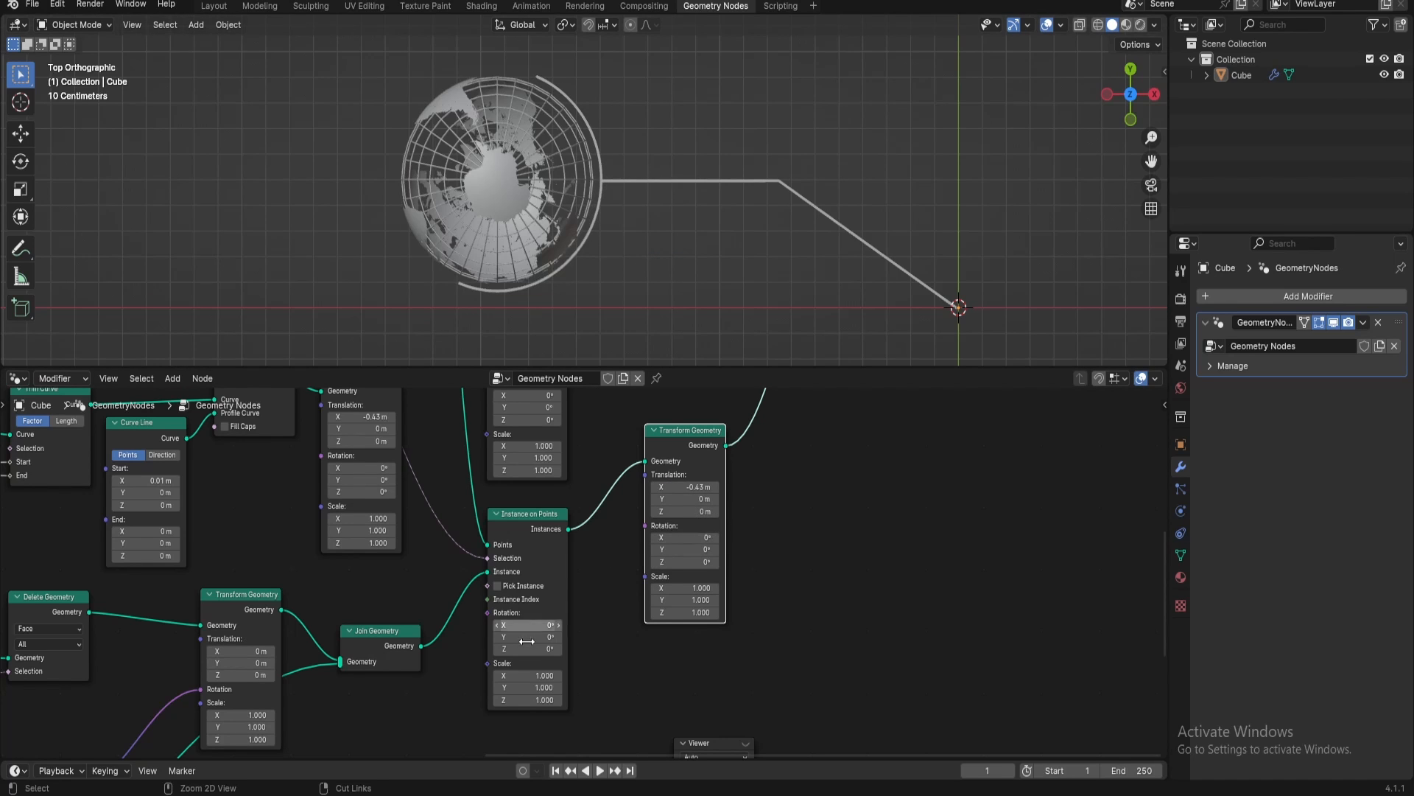
middle_drag(556, 673, 590, 588)
double_click(562, 539)
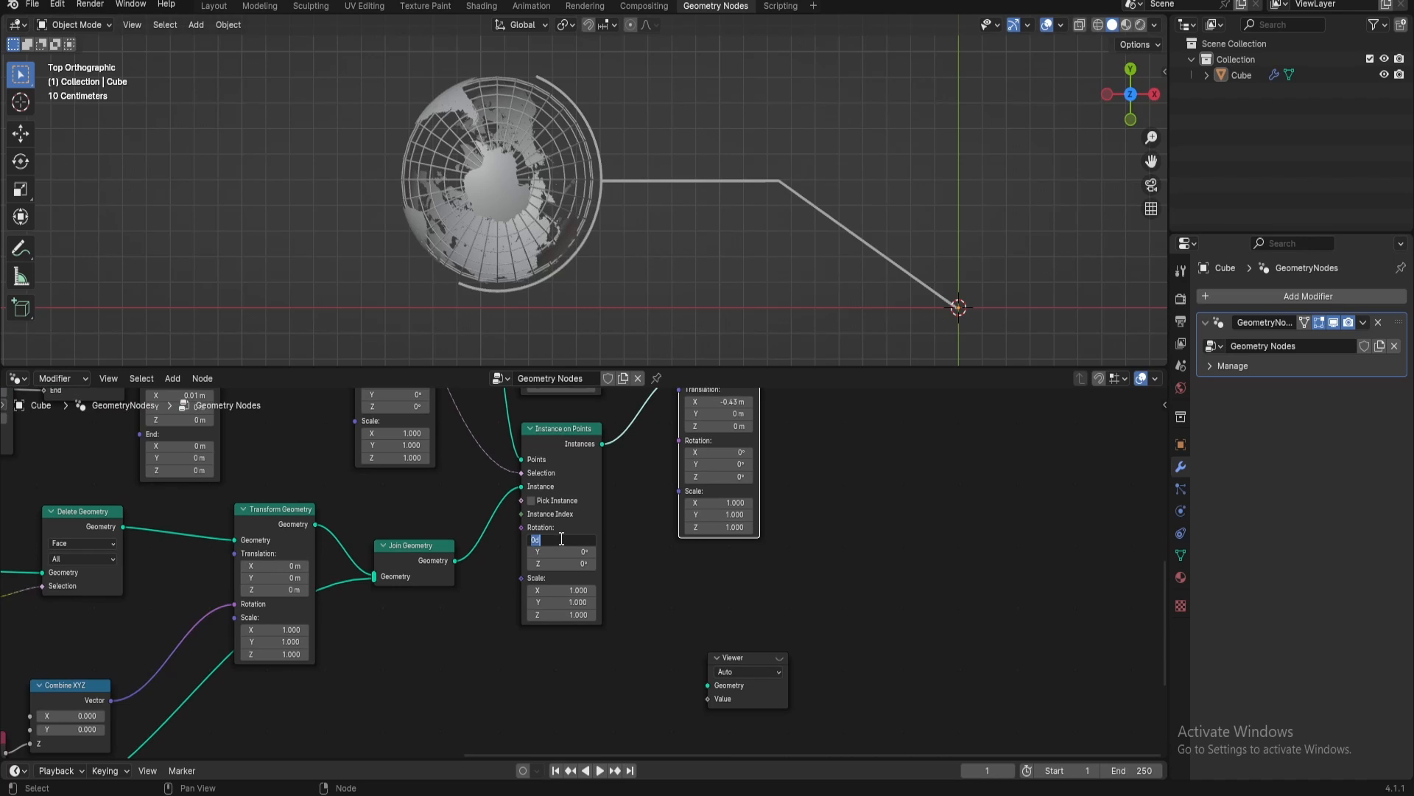
text(90)
key(Return)
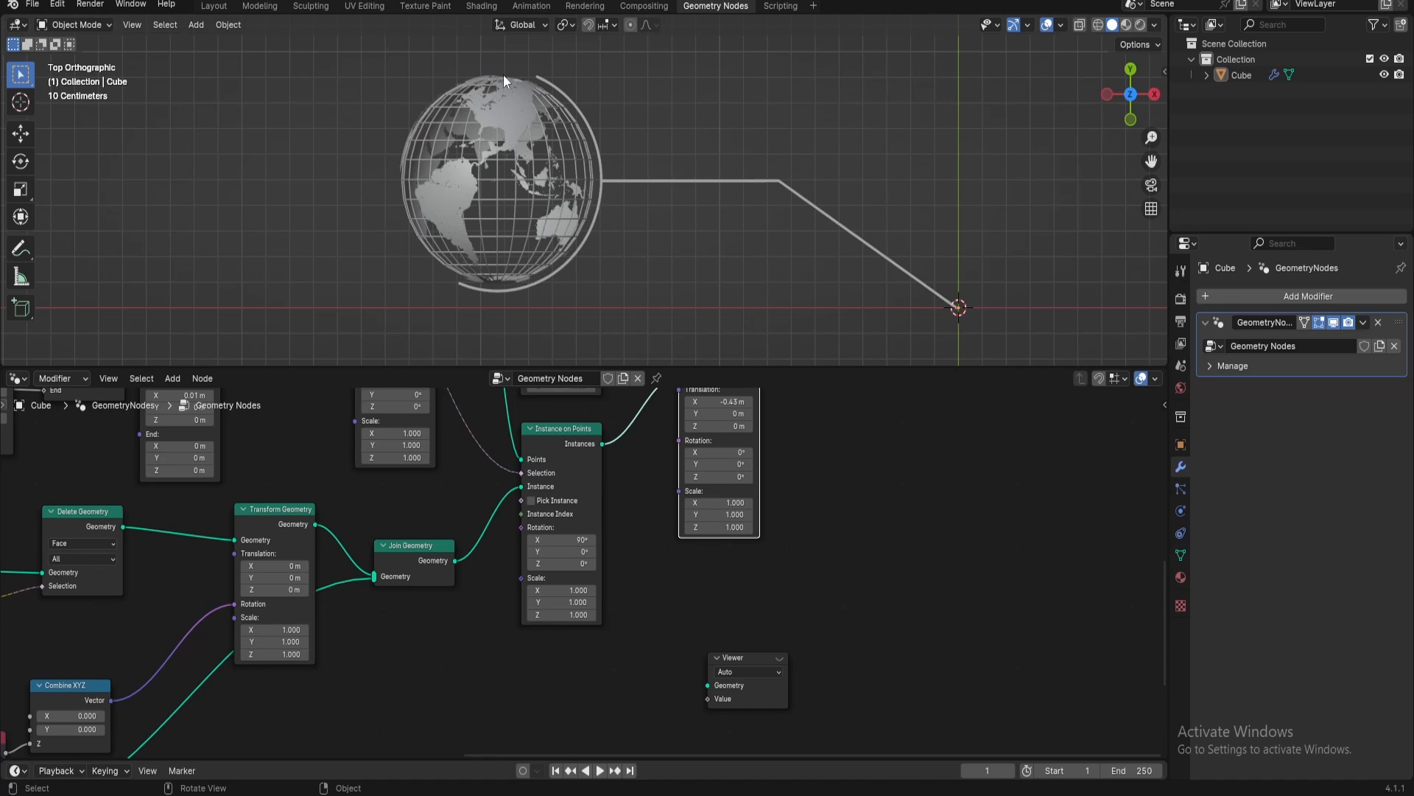
Set the Z rotation on the globe's Instance on Points node to -18.2° to tilt the globe
middle_drag(631, 467, 625, 411)
scroll(580, 514, up, 3)
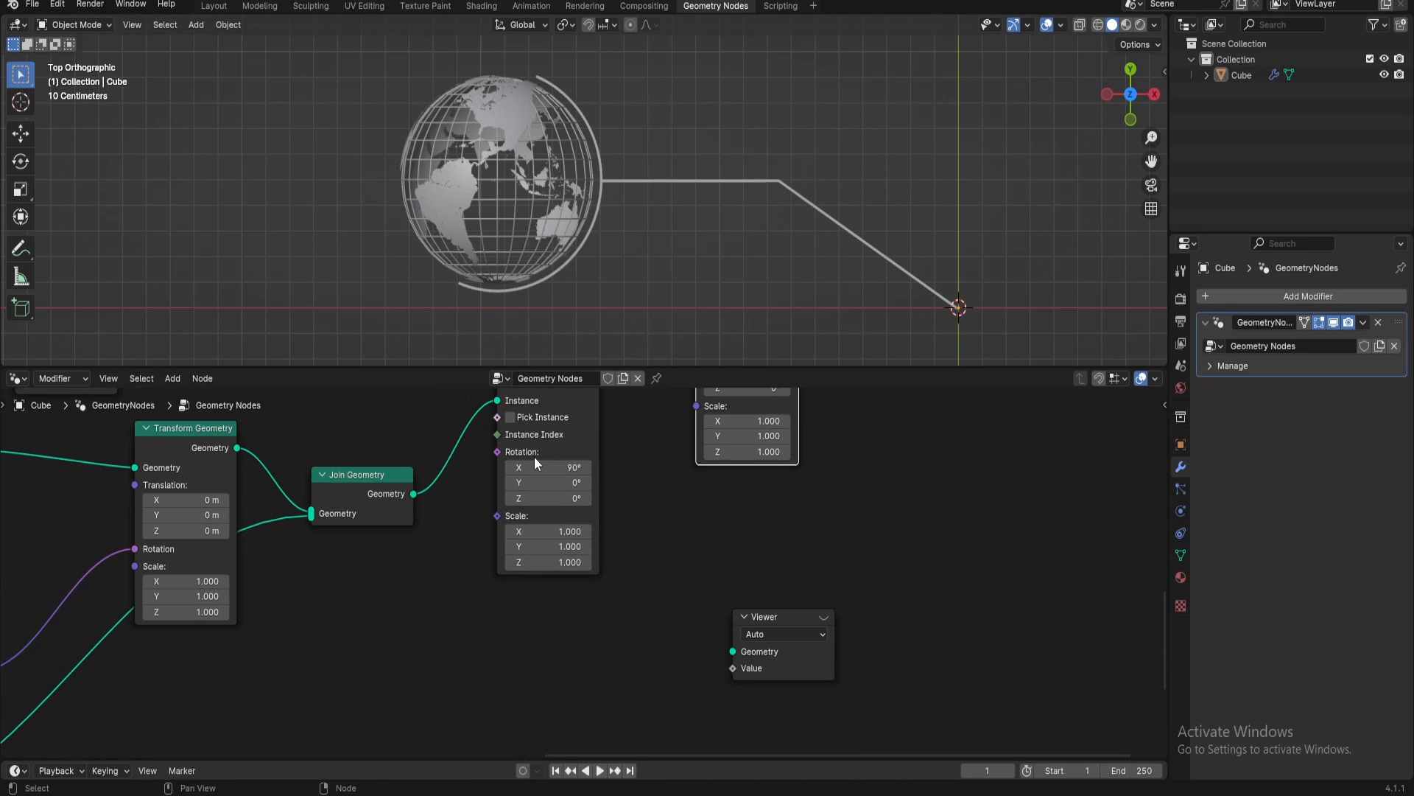
mouse_move(532, 482)
mouse_down()
mouse_move(550, 481)
mouse_move(517, 497)
mouse_move(541, 498)
mouse_up()
key(ctrl+z)
scroll(689, 178, down, 3)
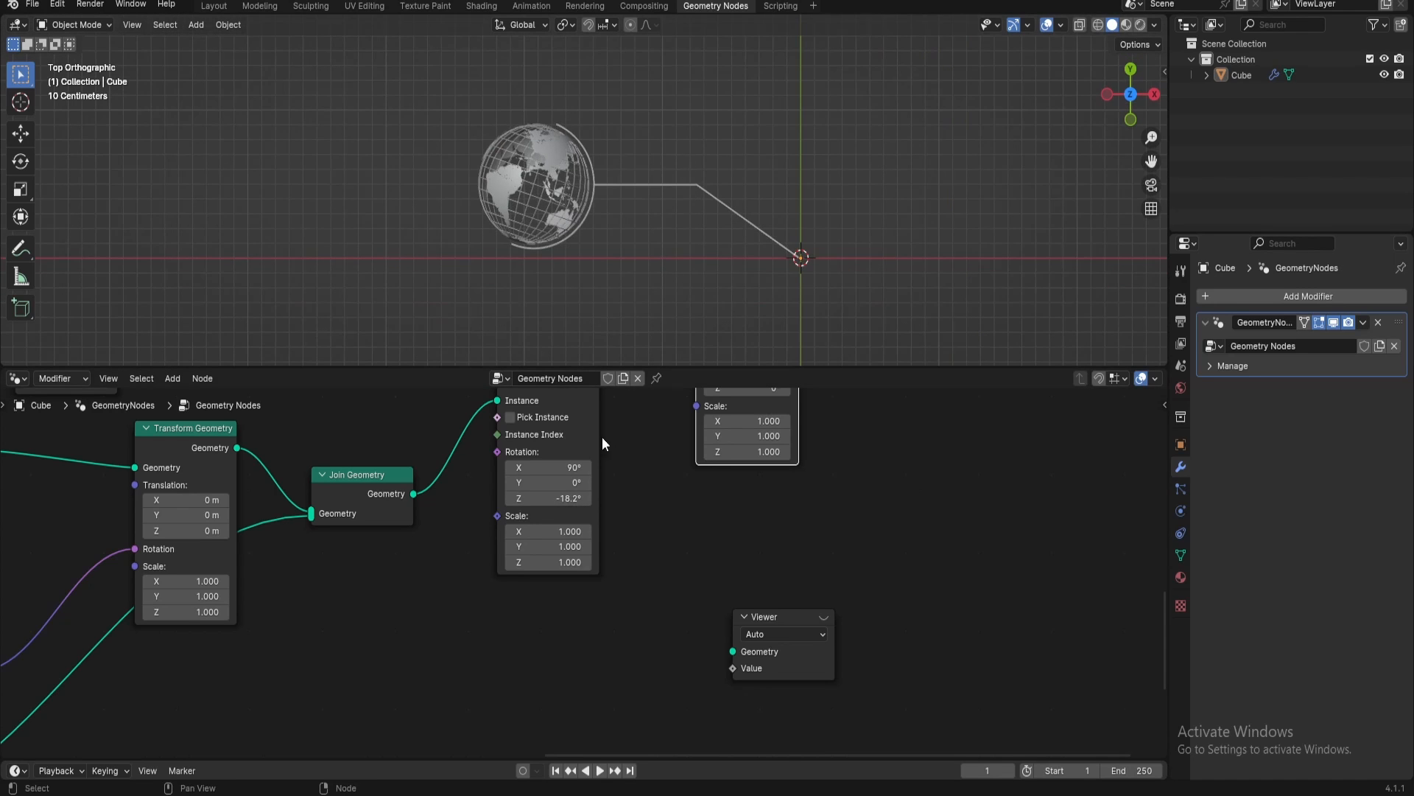
Play the animation briefly to check the tilted globe's spin, and stop playback
key(space)
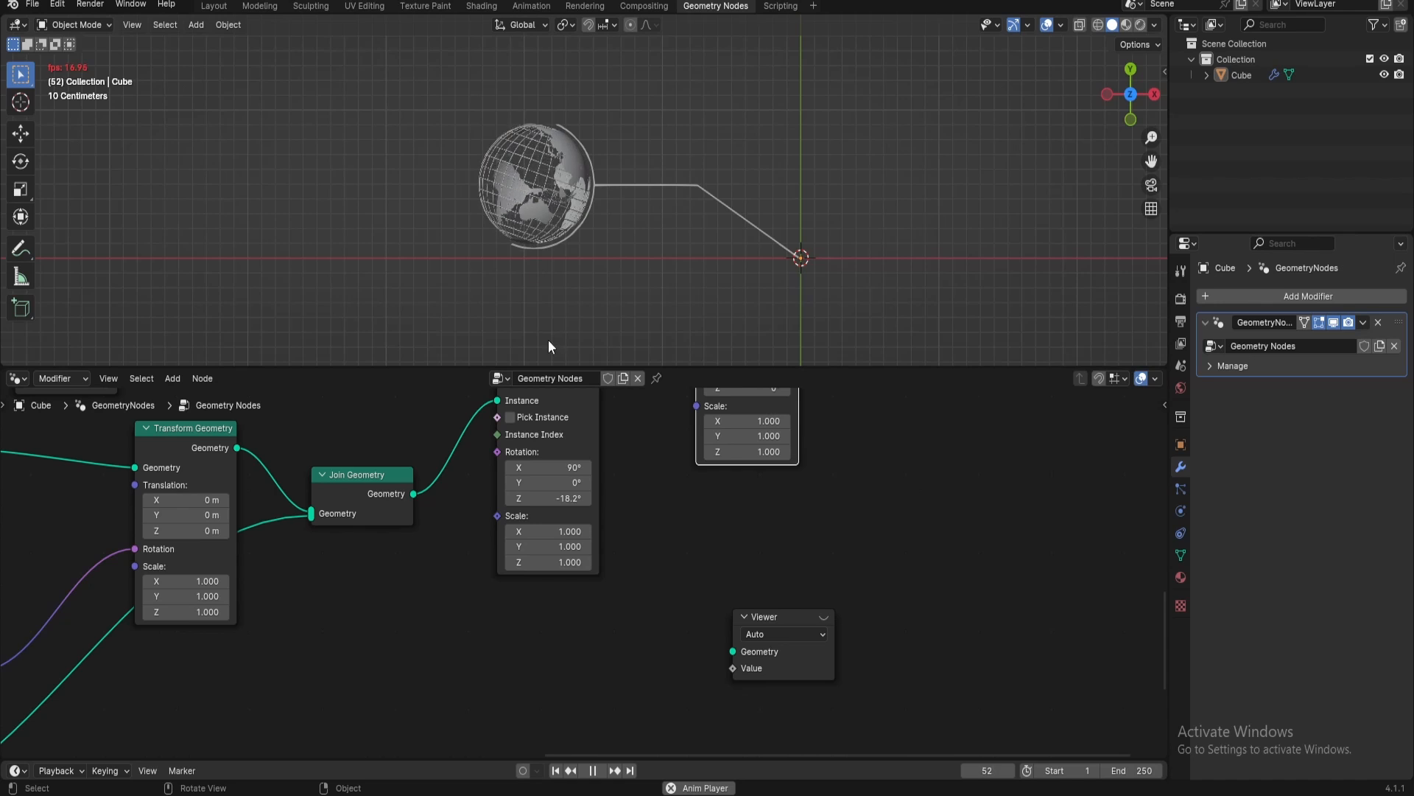
scroll(520, 221, up, 2)
key(space)
Insert a Delete Geometry node between the globe's Join Geometry node and the Instance on Points node's Instance input
middle_drag(230, 663, 740, 608)
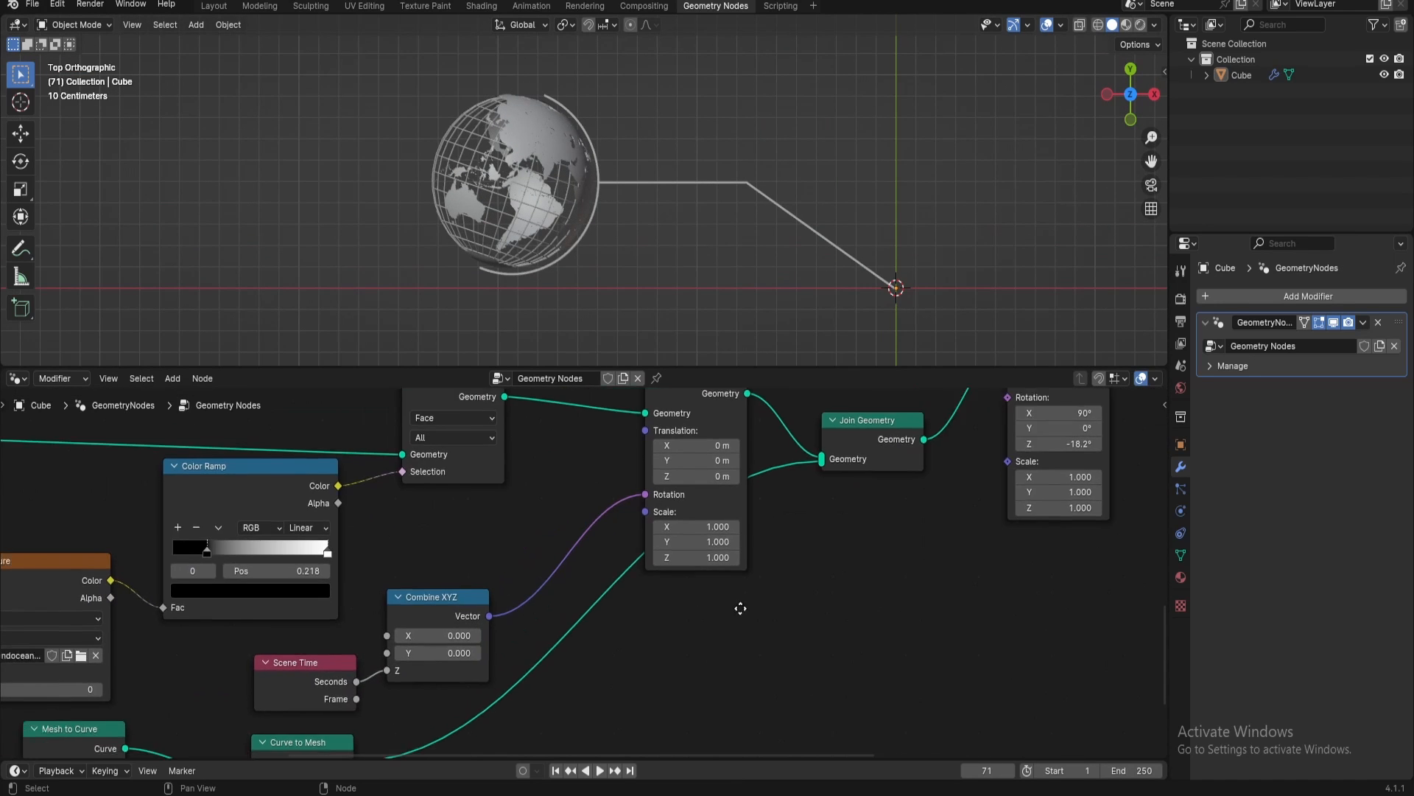
scroll(741, 608, down, 4)
middle_drag(627, 618, 745, 516)
middle_drag(541, 602, 410, 506)
drag(928, 594, 965, 578)
middle_drag(965, 578, 759, 550)
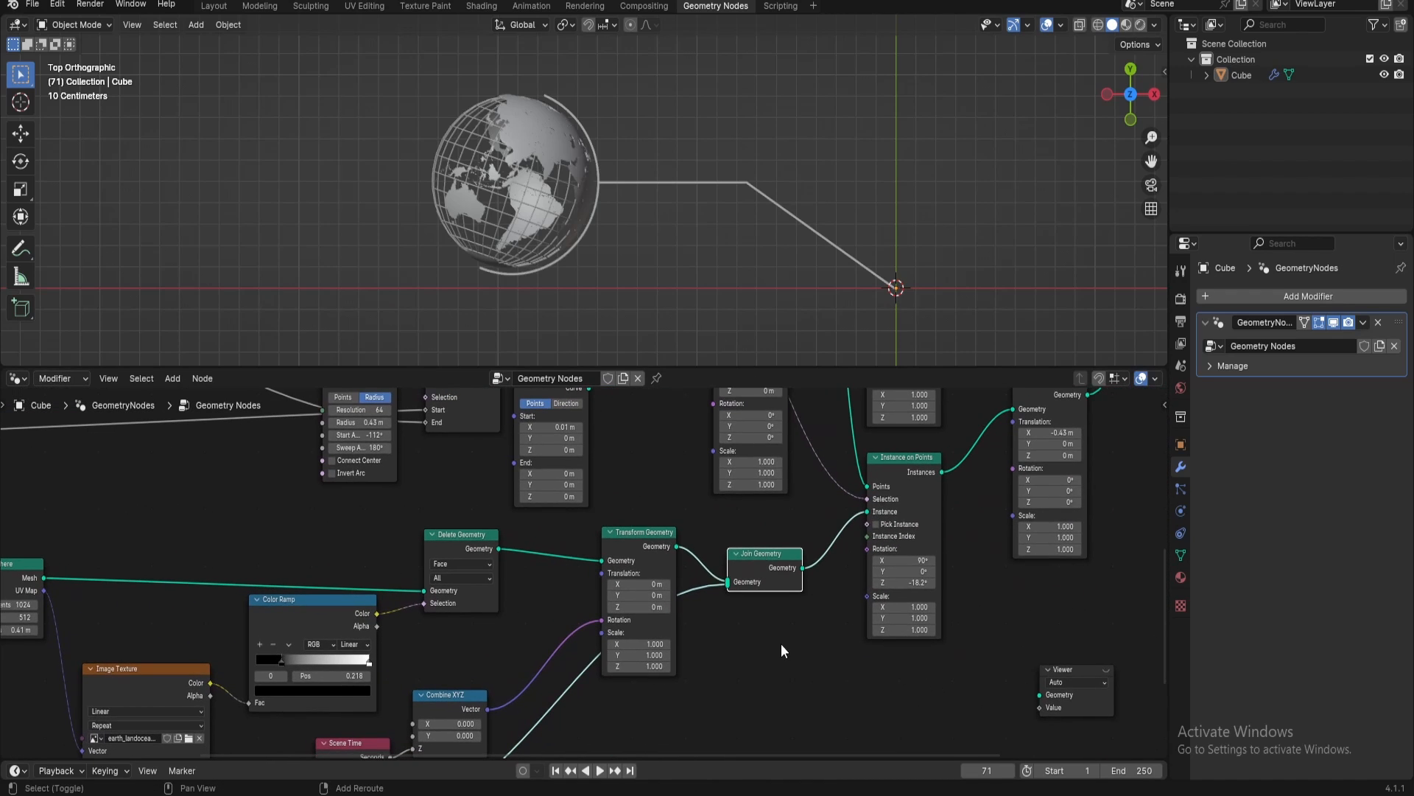
key(shift+a)
text(dele)
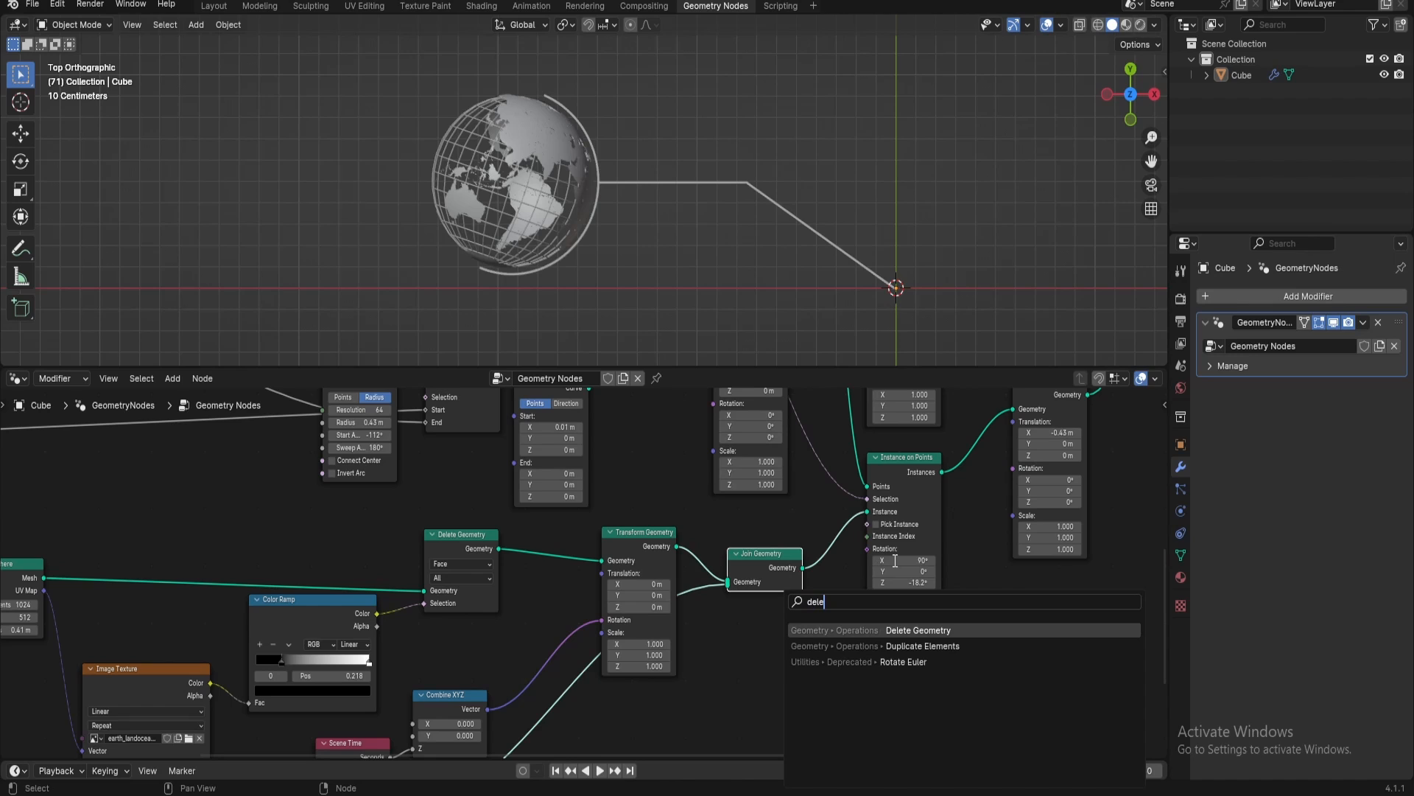
key(Return)
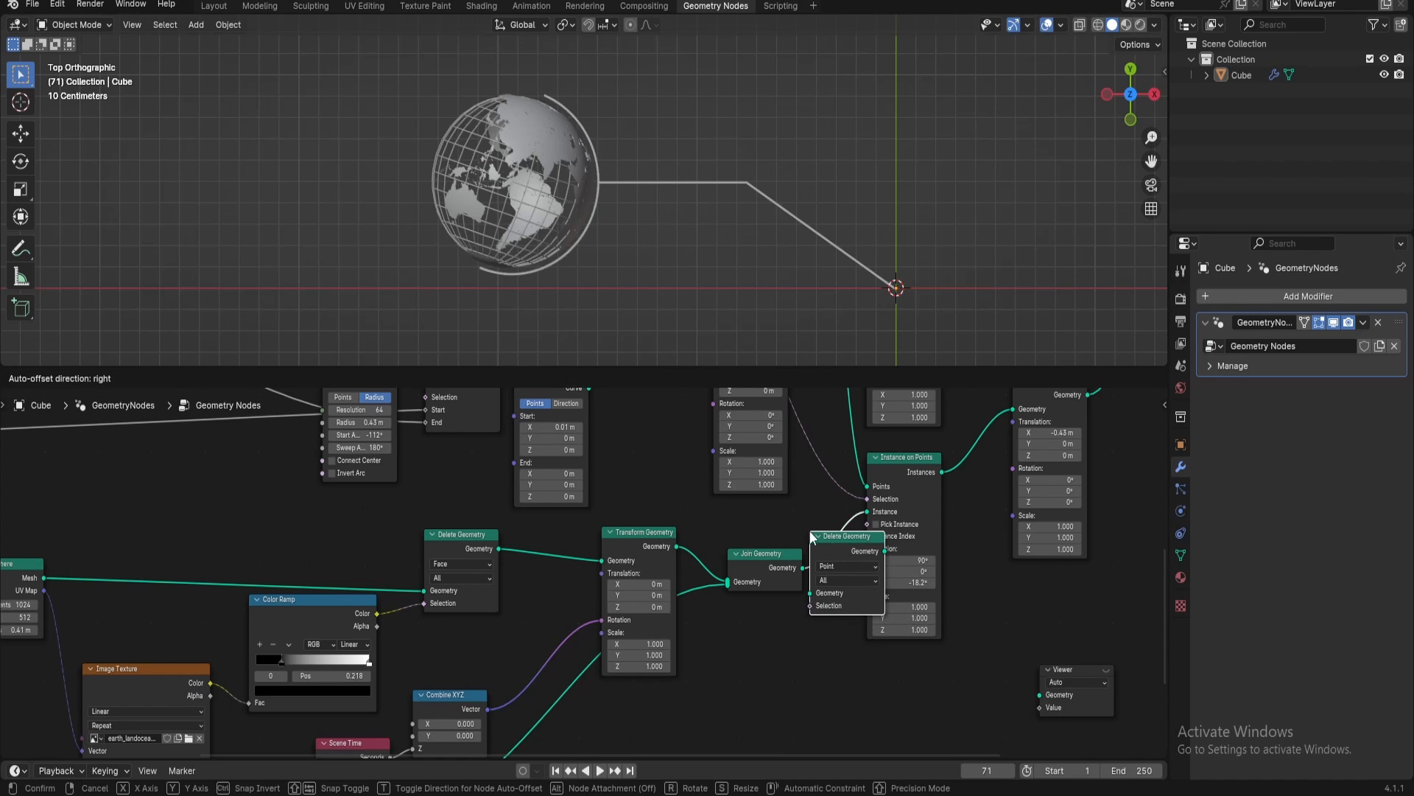
click(803, 598)
click(786, 566)
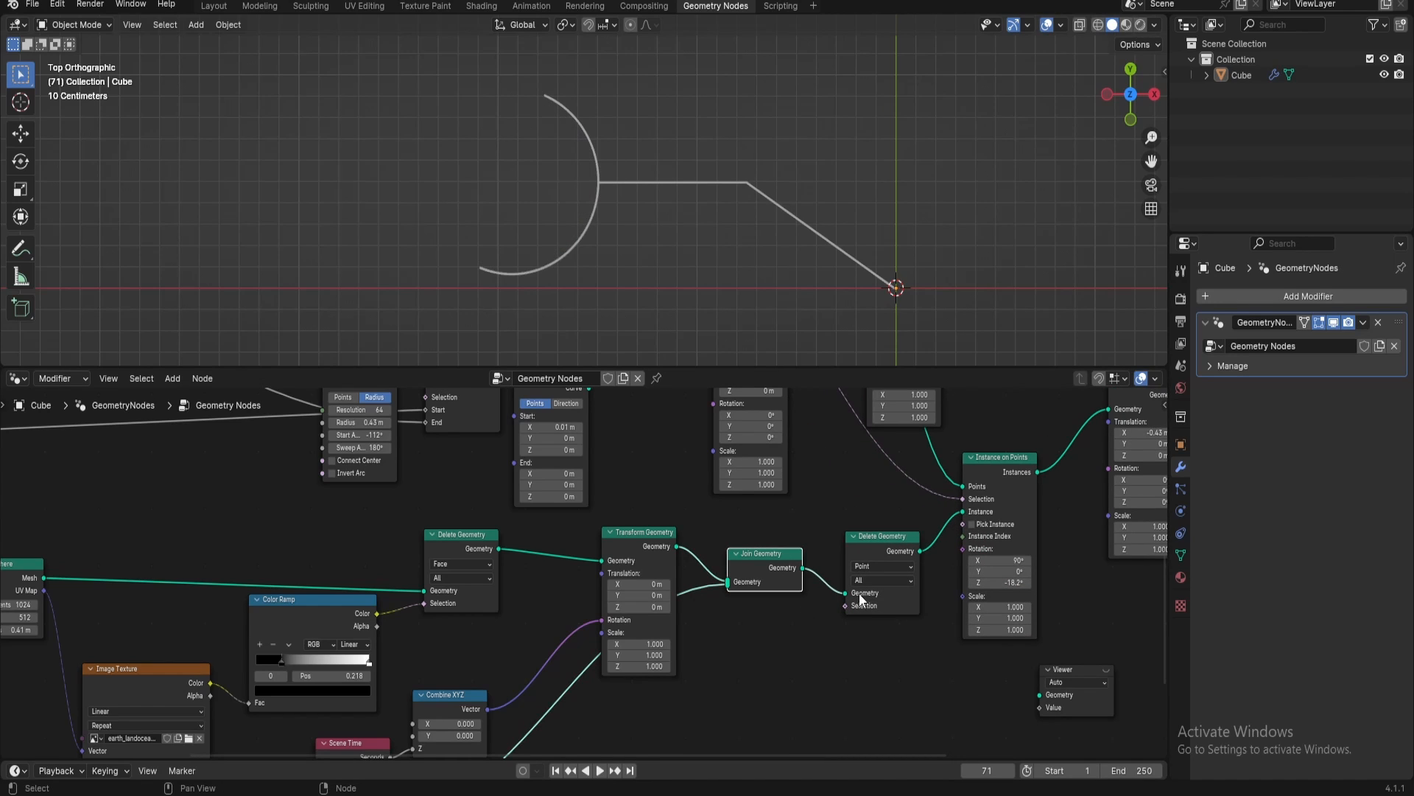
Feed the new Delete Geometry node's Selection from a Gradient Texture node and place it beside the wireframe's Curve to Mesh node
drag(844, 606, 795, 602)
text(gra)
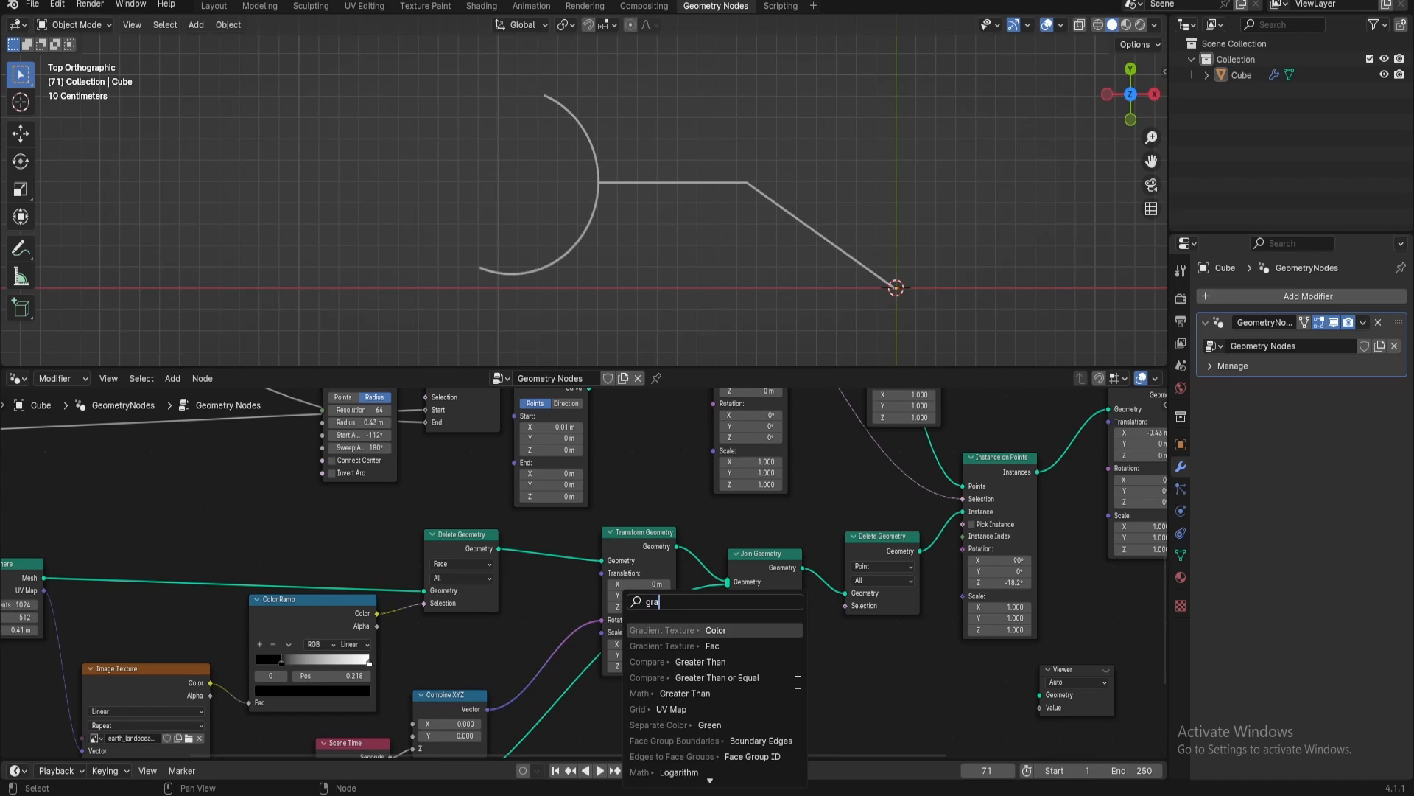
key(Return)
click(797, 681)
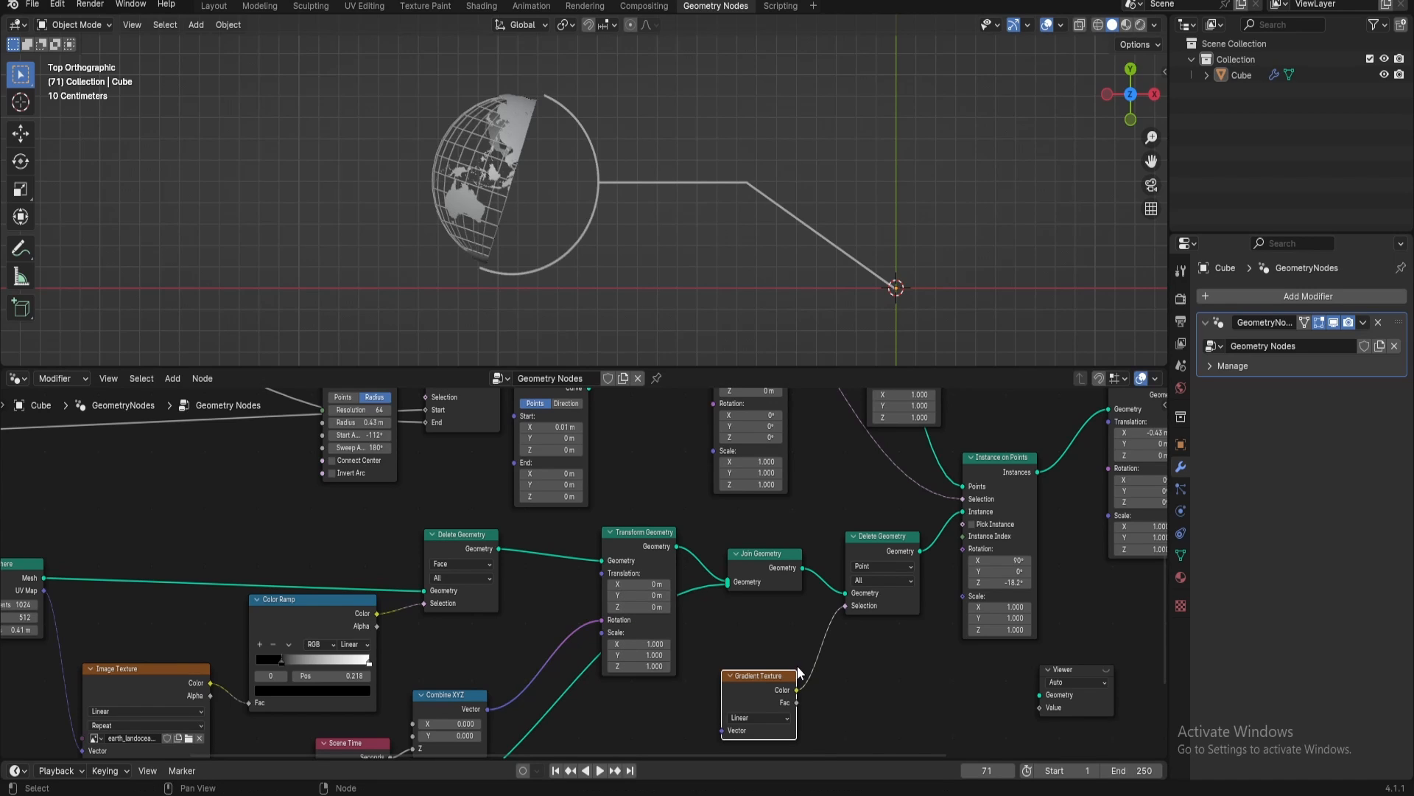
middle_drag(797, 667, 797, 489)
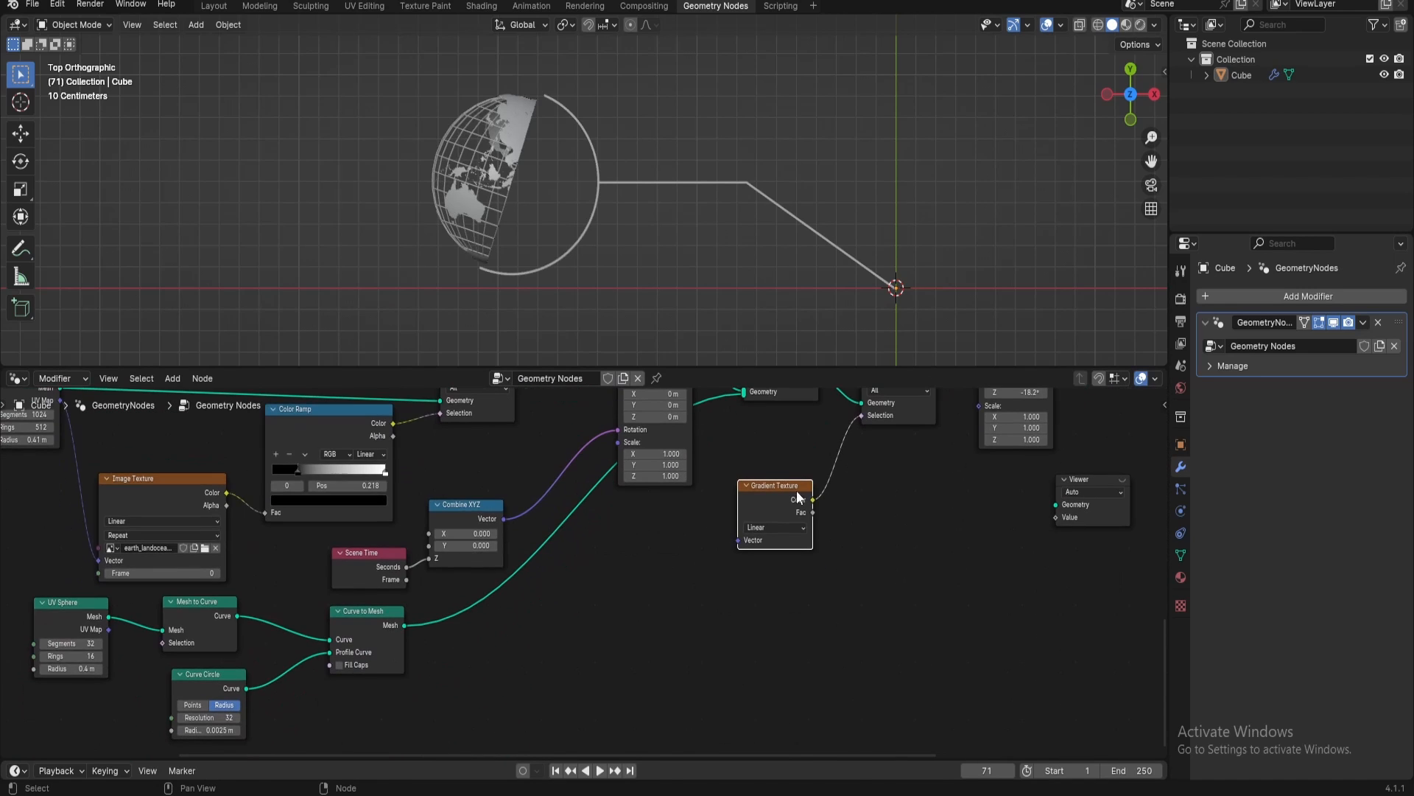
drag(797, 489, 538, 620)
Insert an Add Math node between the Gradient Texture and the Delete Geometry's Selection, and test its value's effect on the globe
key(shift+a)
text(add)
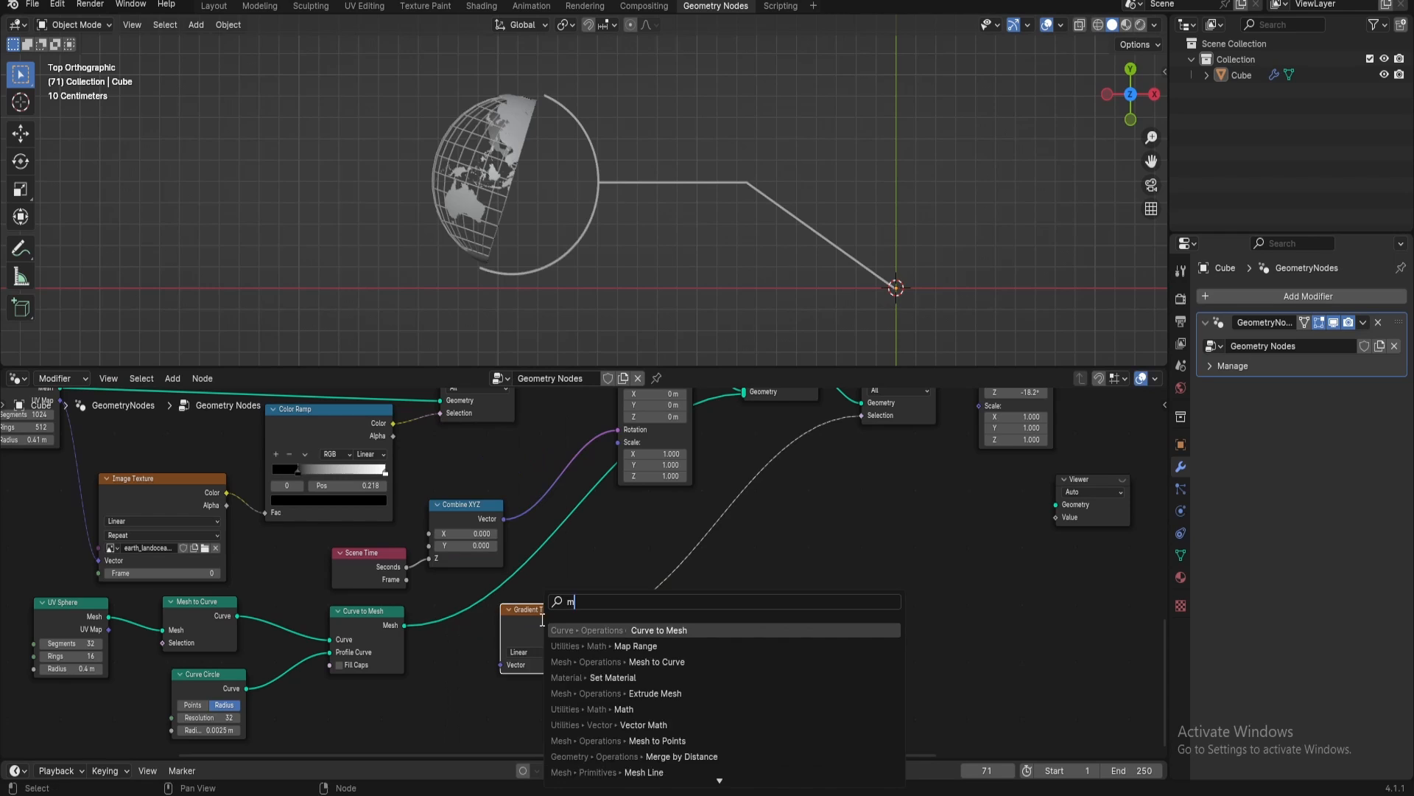
key(Return)
click(600, 588)
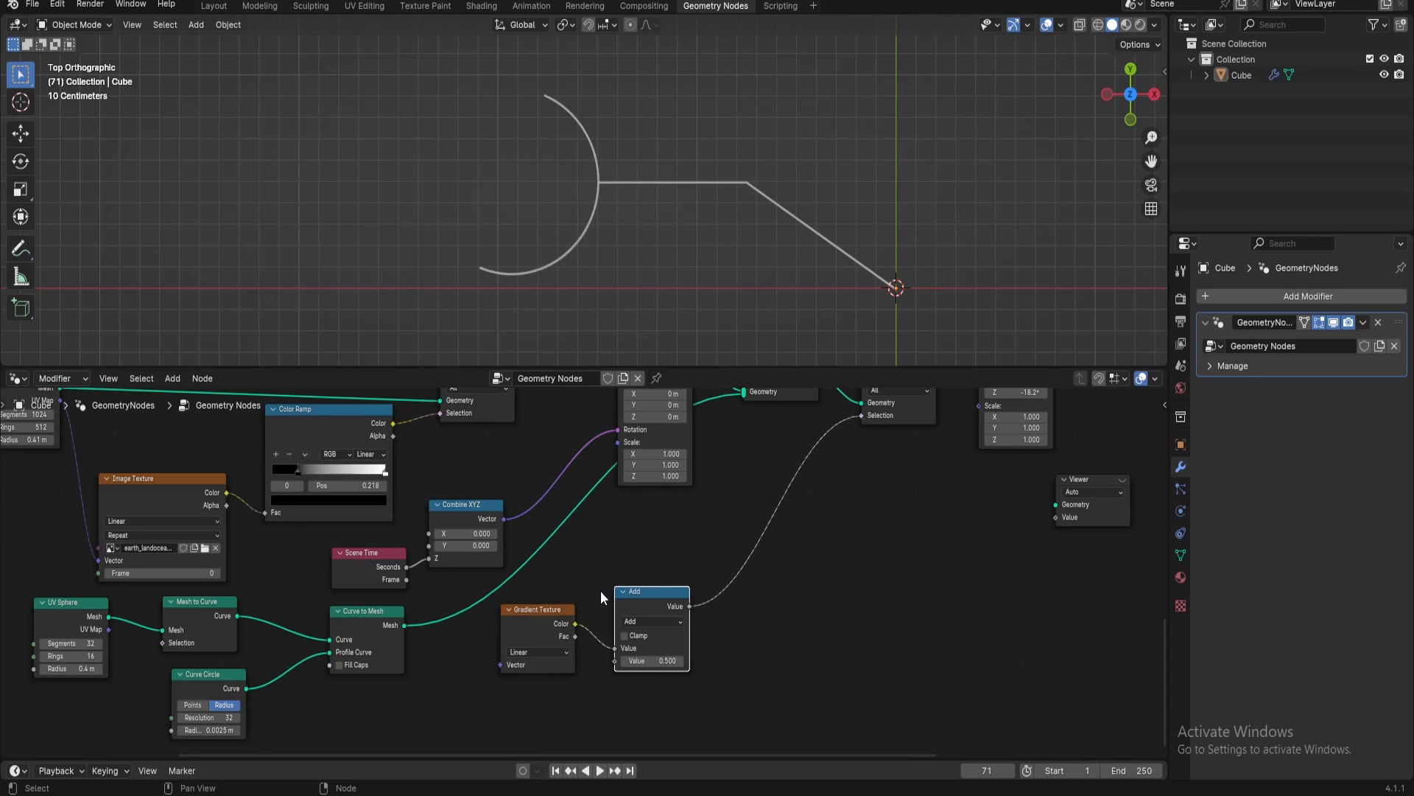
mouse_move(641, 660)
mouse_down()
mouse_move(613, 660)
mouse_move(648, 660)
mouse_up()
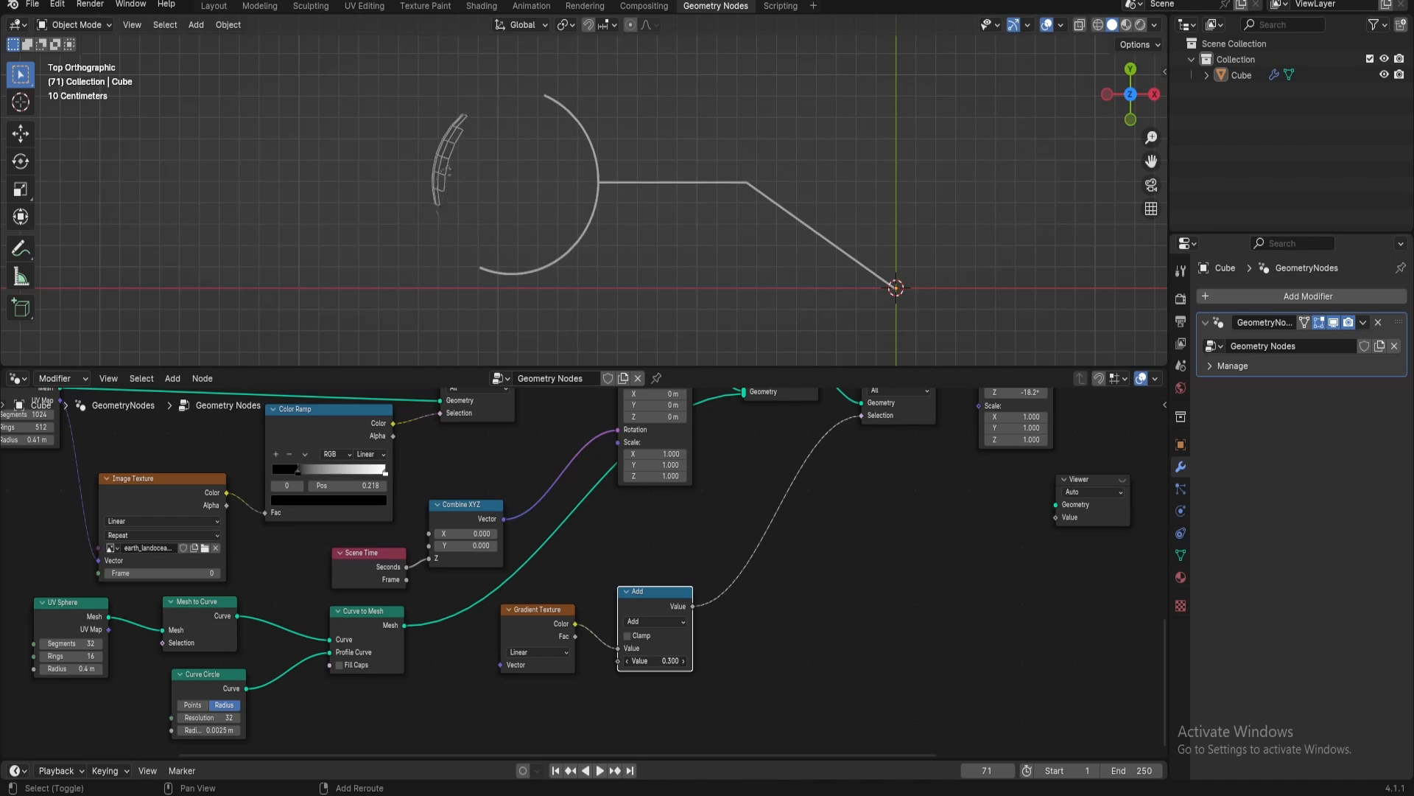
drag(636, 605, 716, 610)
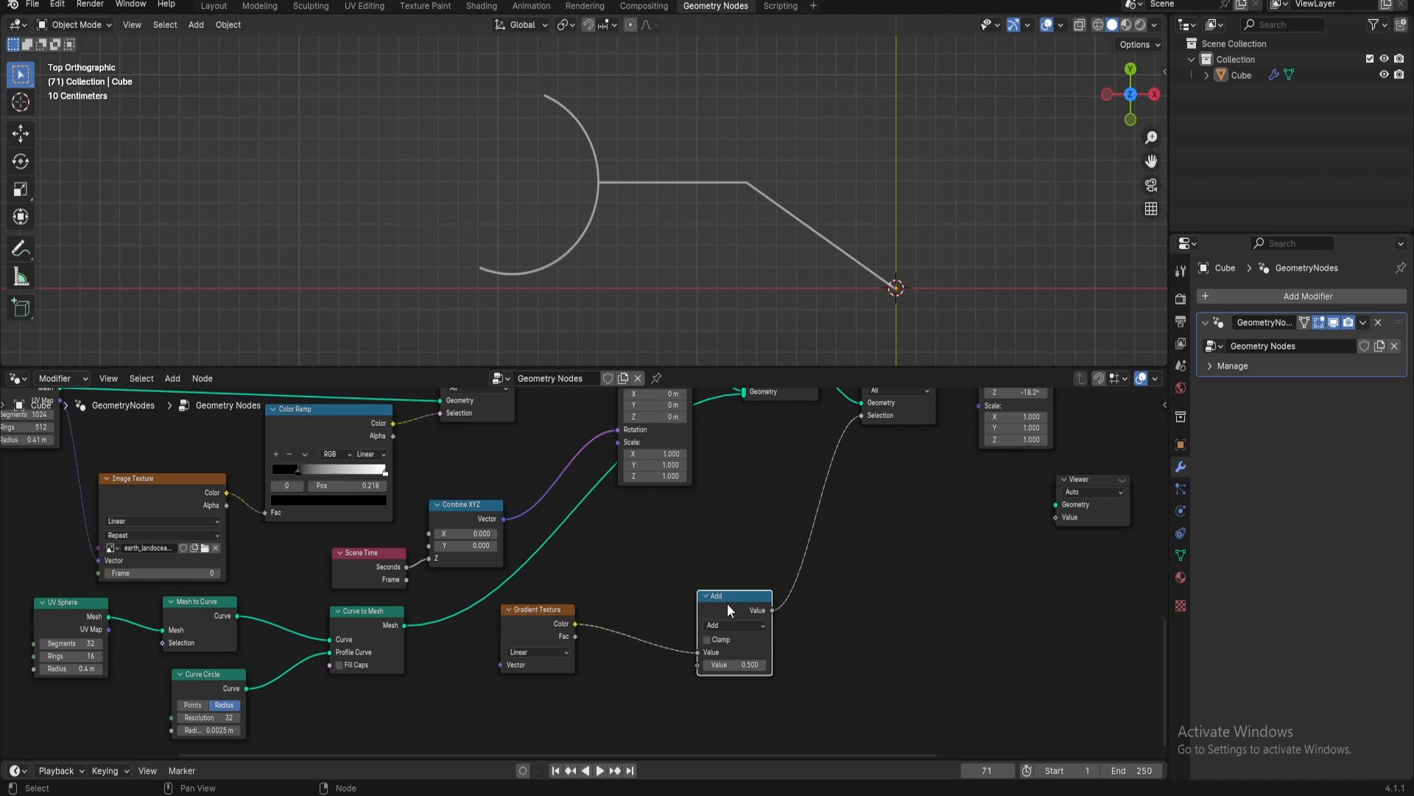
Insert a duplicate of the Math node before the Add node, set to Multiply with a value of -1
key(shift+d)
click(648, 606)
click(653, 628)
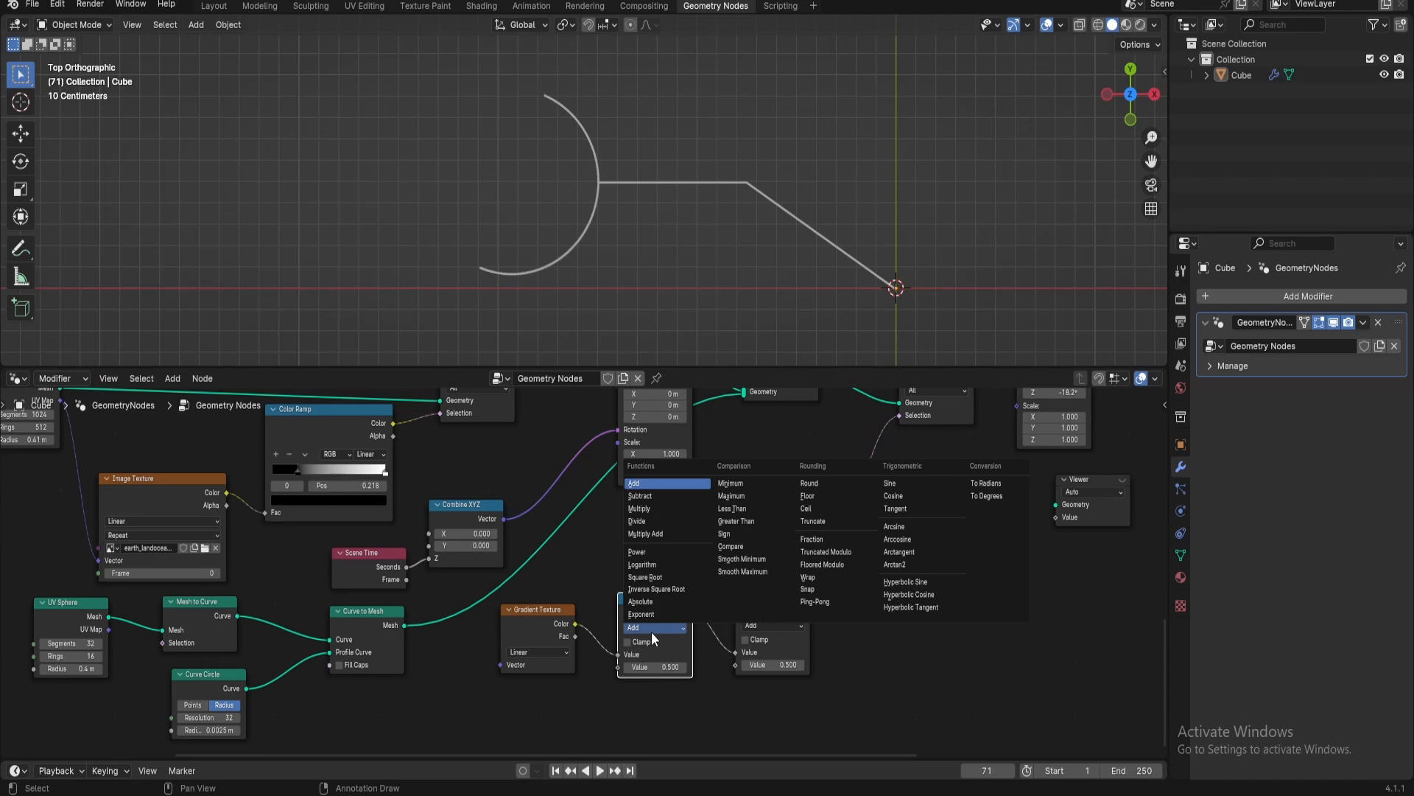
click(647, 505)
click(638, 667)
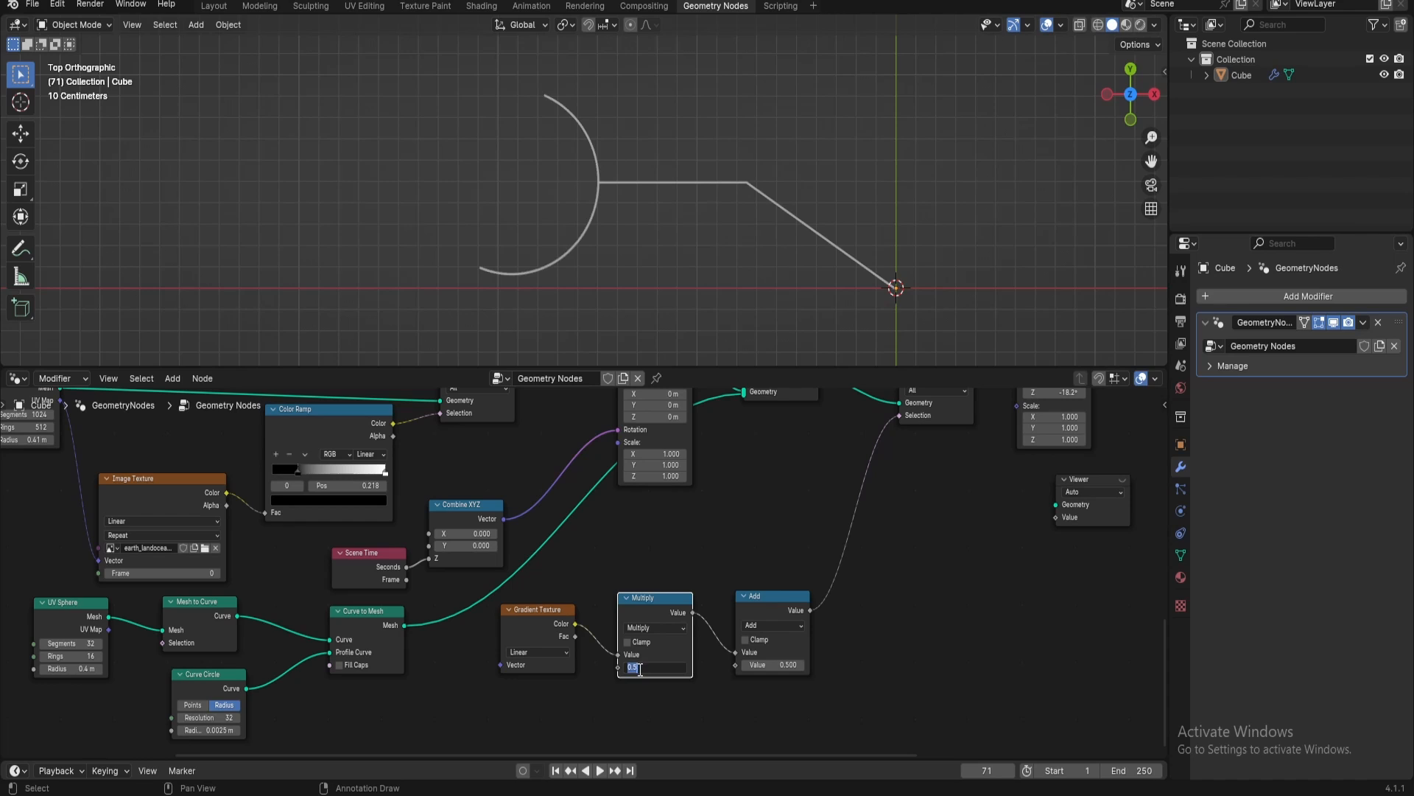
text(-1)
key(Return)
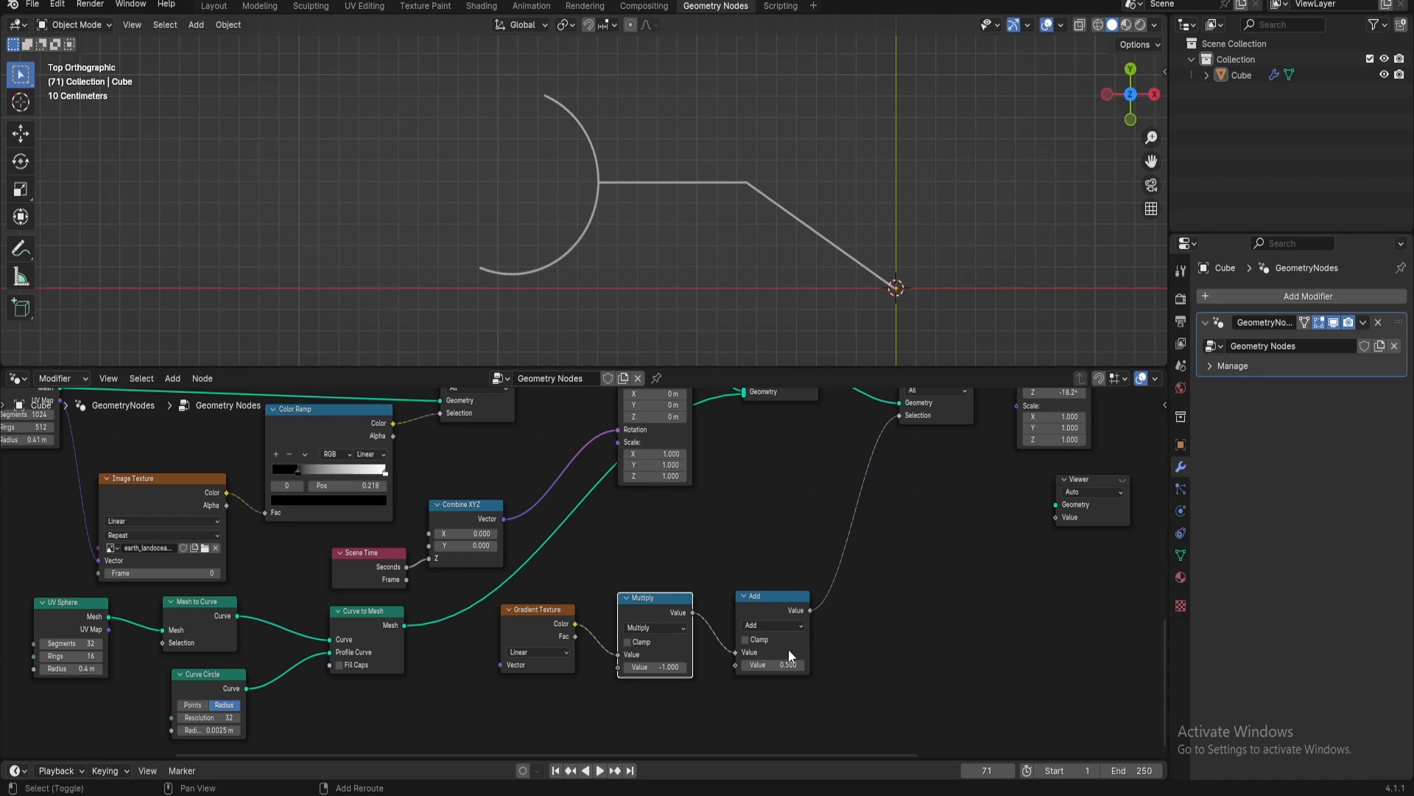
Set the Add node's value to -0.620 and move the Gradient Texture, Multiply and Add nodes closer together
drag(788, 664, 748, 675)
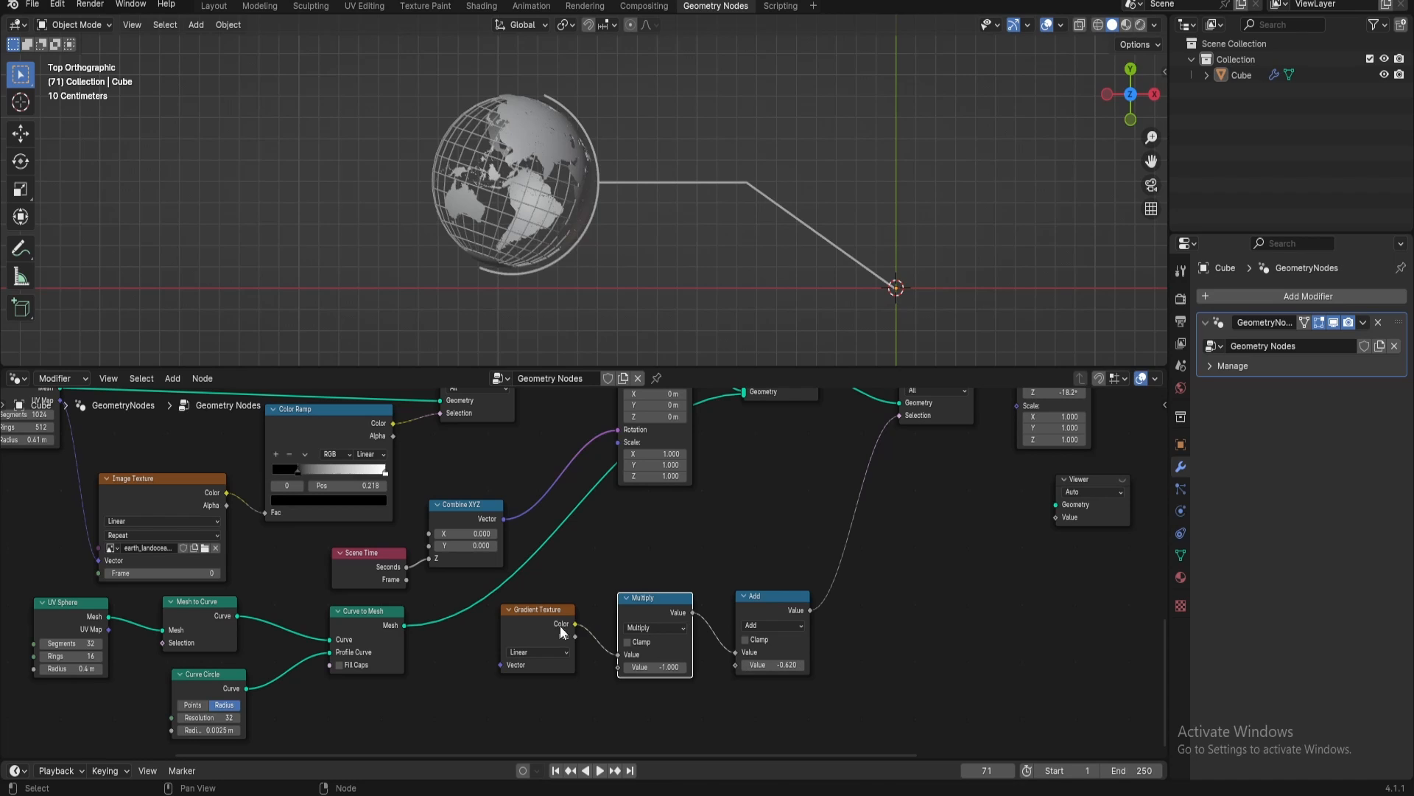
drag(549, 624, 585, 614)
drag(808, 610, 731, 608)
click(712, 592)
Link the Animation Controler's output to the second Value input of the globe's Add node
scroll(522, 660, down, 5)
middle_drag(518, 658, 848, 695)
middle_drag(402, 447, 663, 445)
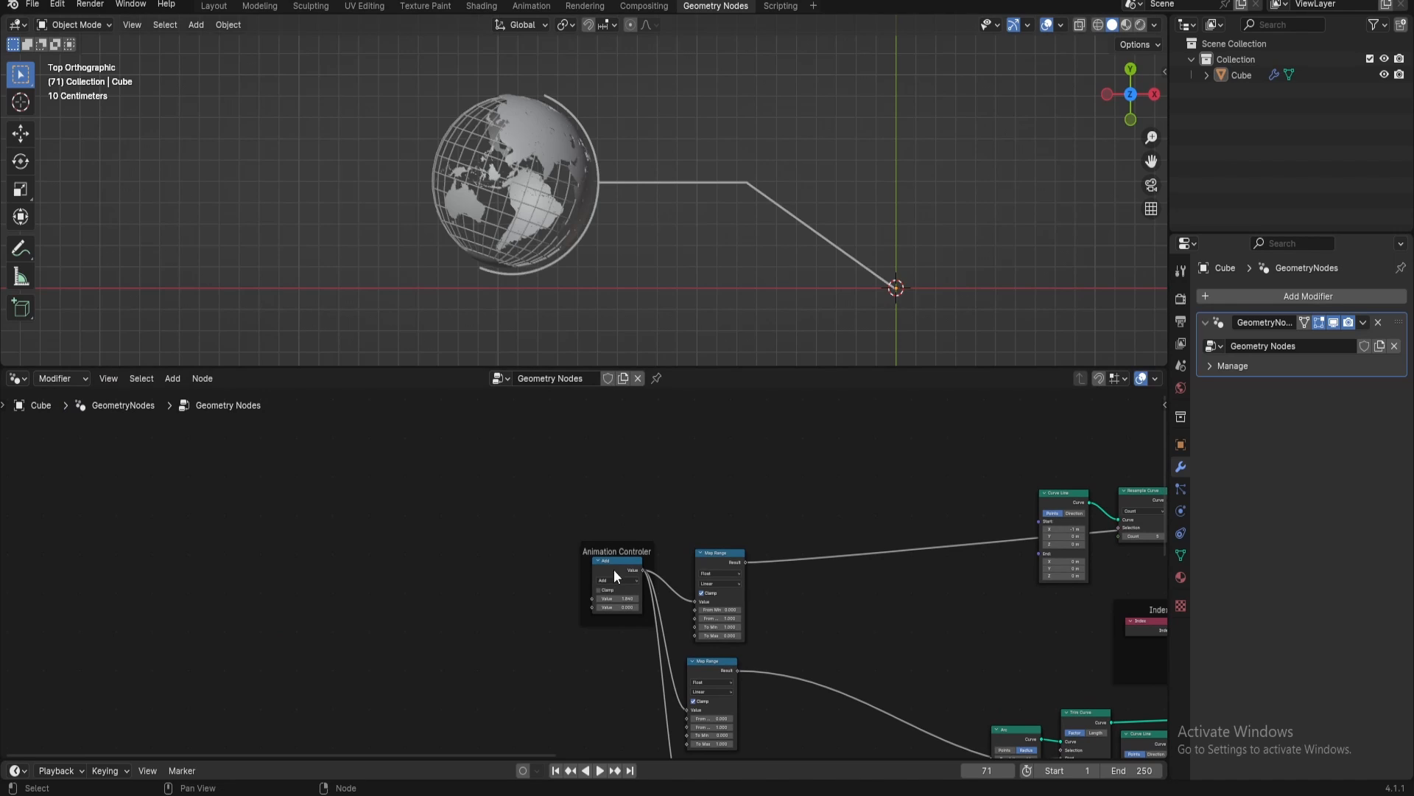
drag(615, 572, 1009, 714)
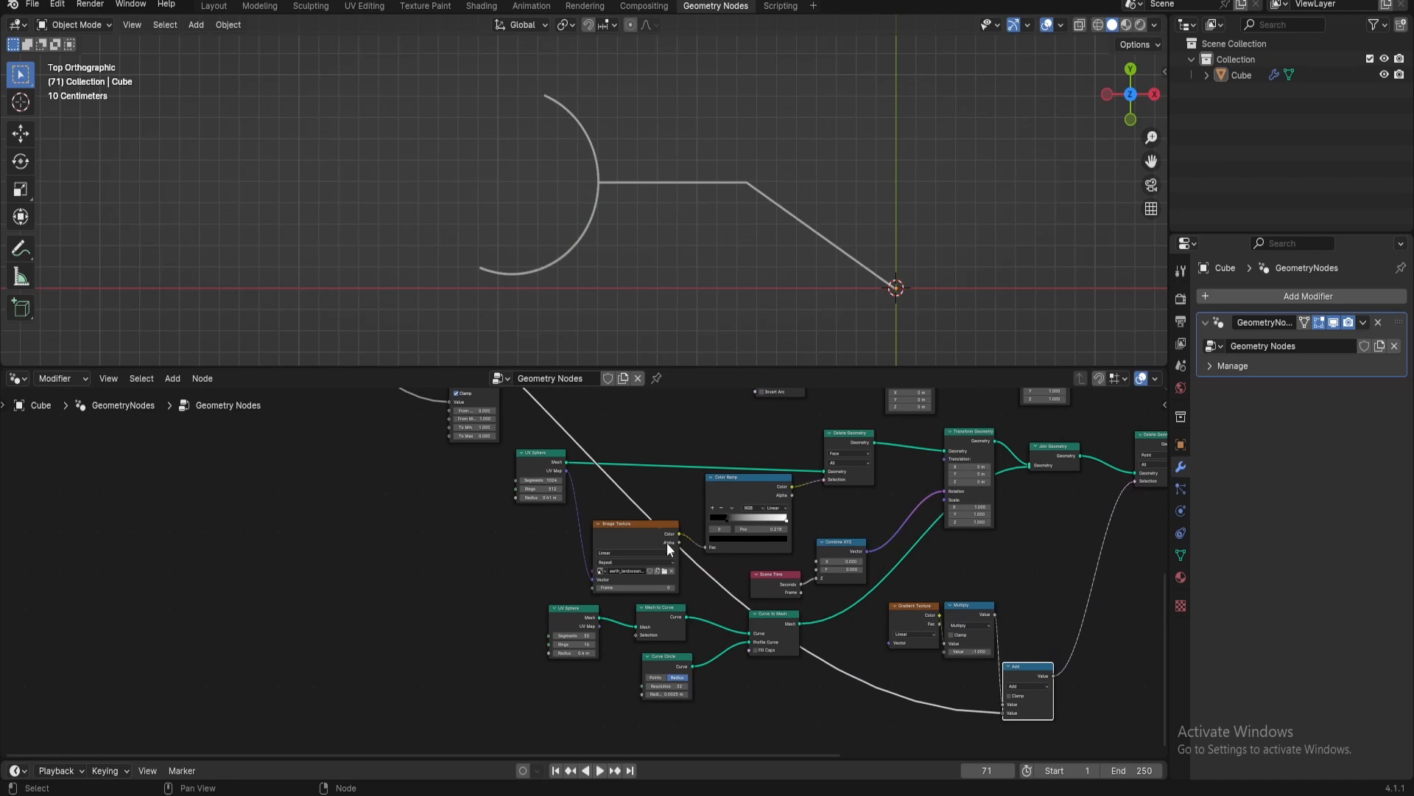
Insert a Map Range node on the link between the Animation Controler and the globe's Add node
middle_drag(718, 577, 1130, 609)
scroll(749, 587, up, 6)
middle_drag(606, 635, 790, 532)
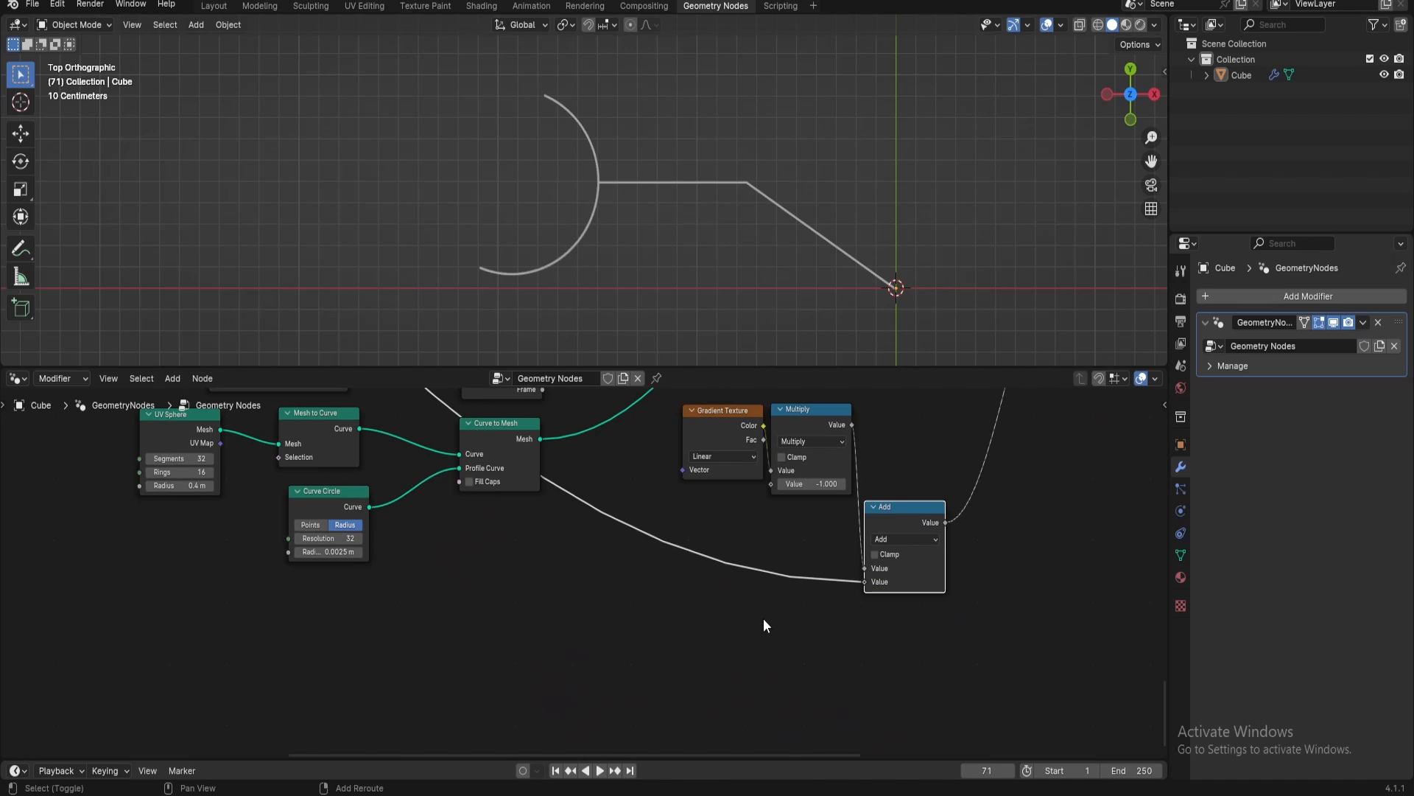
key(shift+a)
text(map)
key(Return)
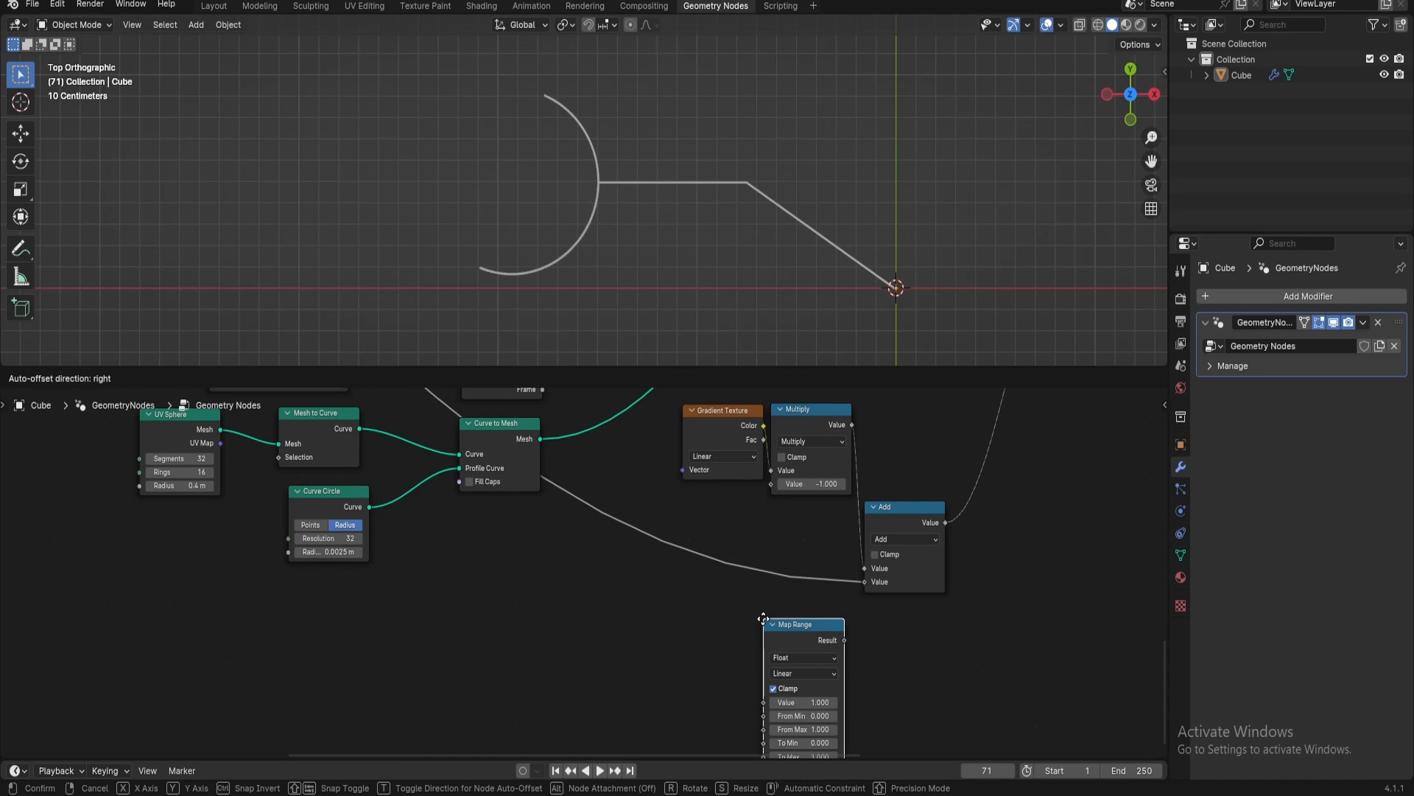
click(687, 545)
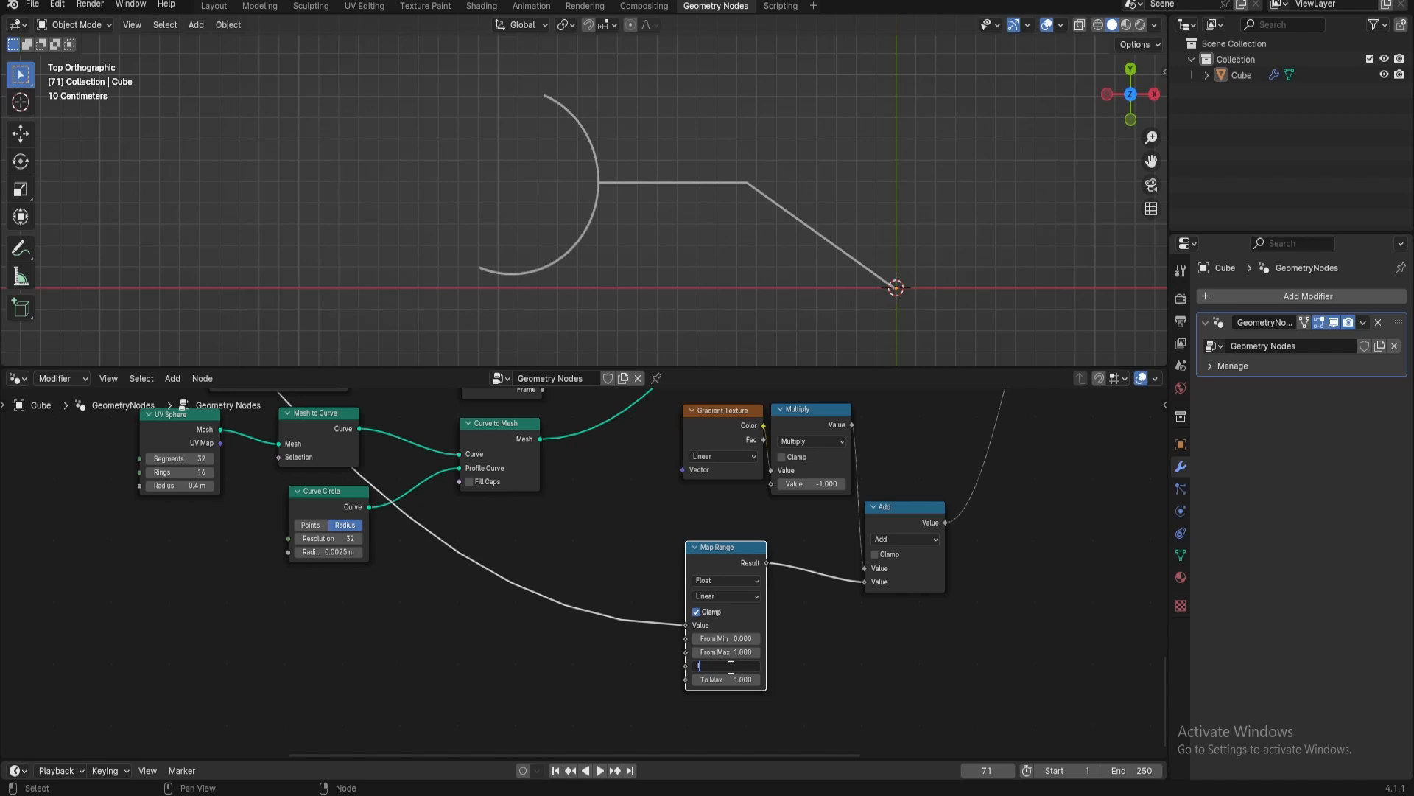
Set the new Map Range node's To Min to 1 and To Max to 0
key(Return)
text(0)
key(Return)
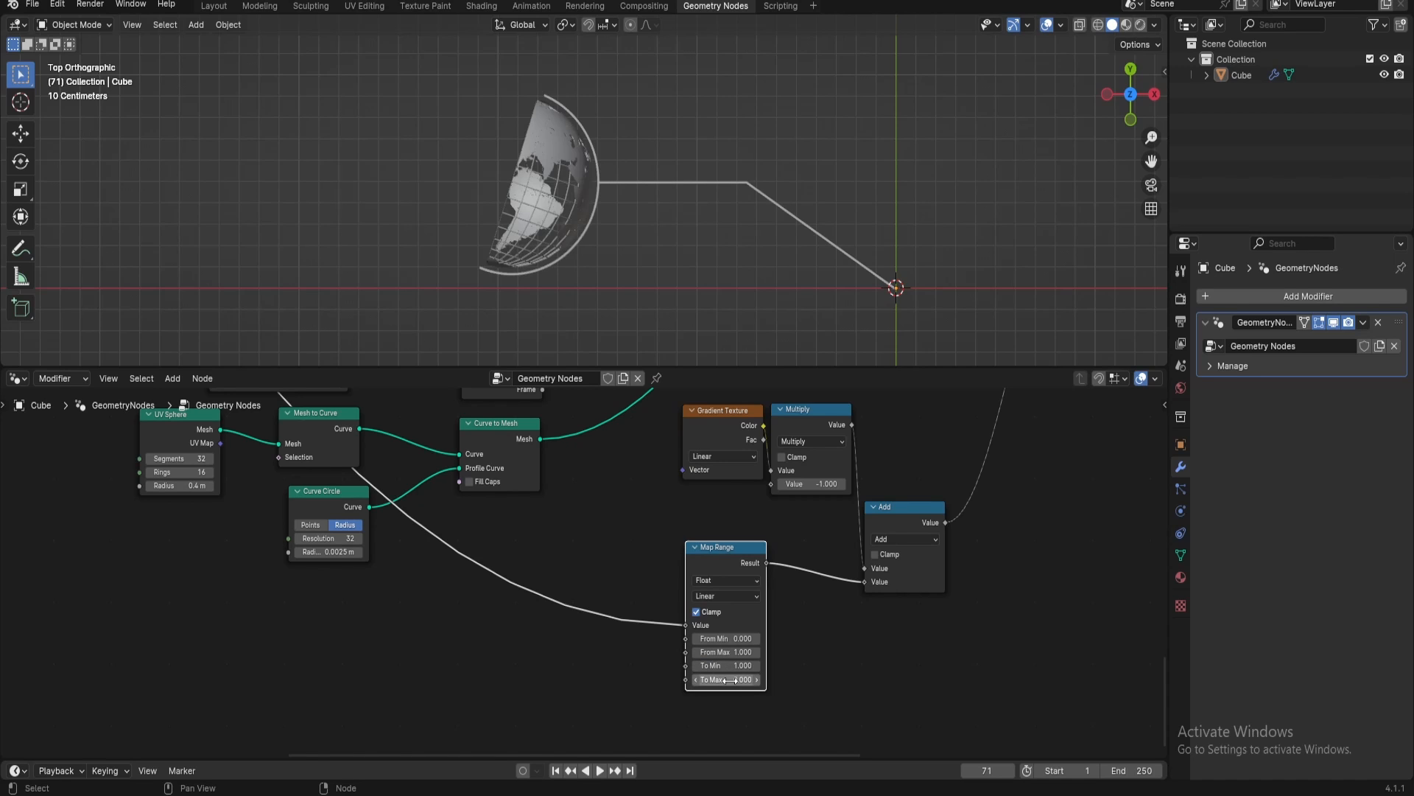
click(594, 652)
middle_drag(616, 653, 571, 640)
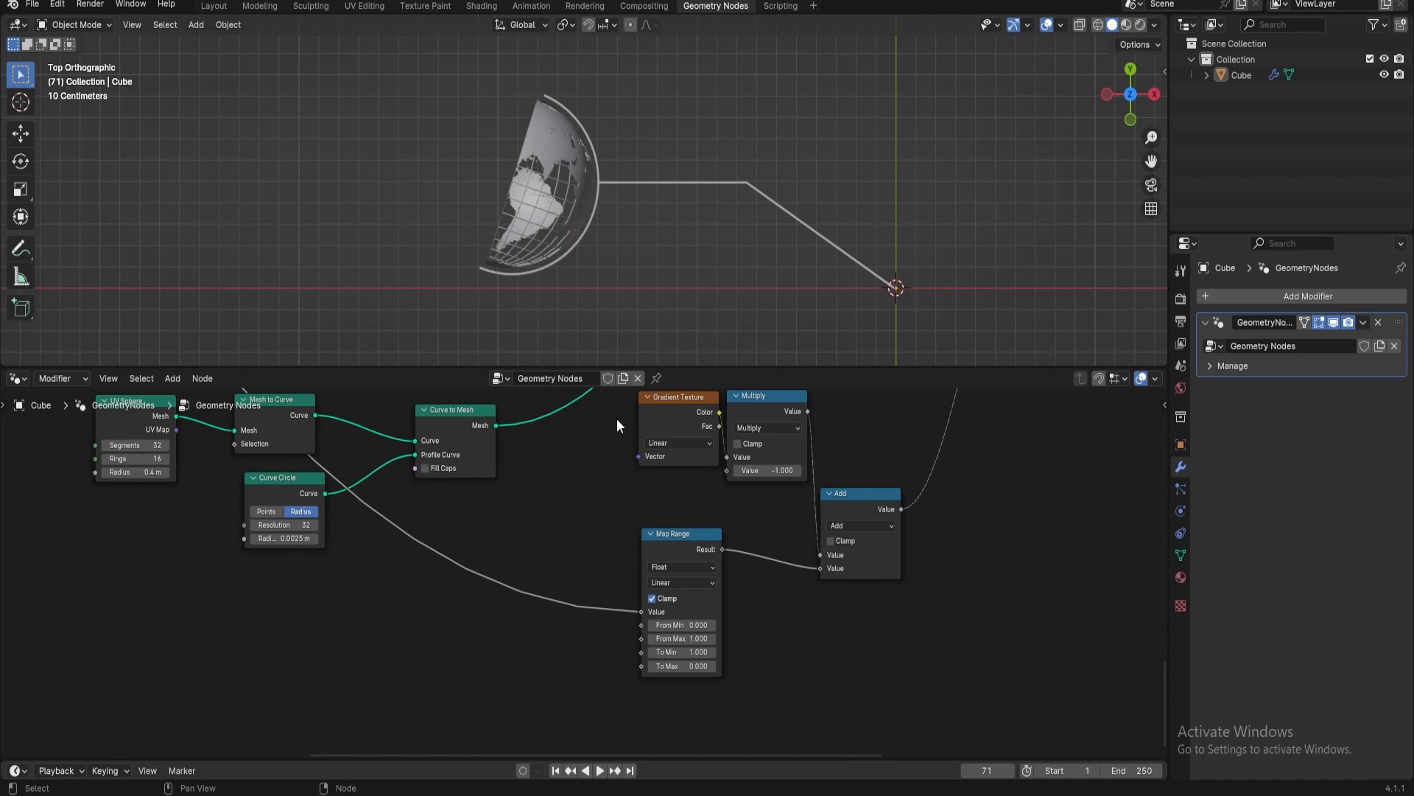
Set the Animation Controler's first value to 2 to test the globe's reveal
middle_drag(479, 420, 411, 559)
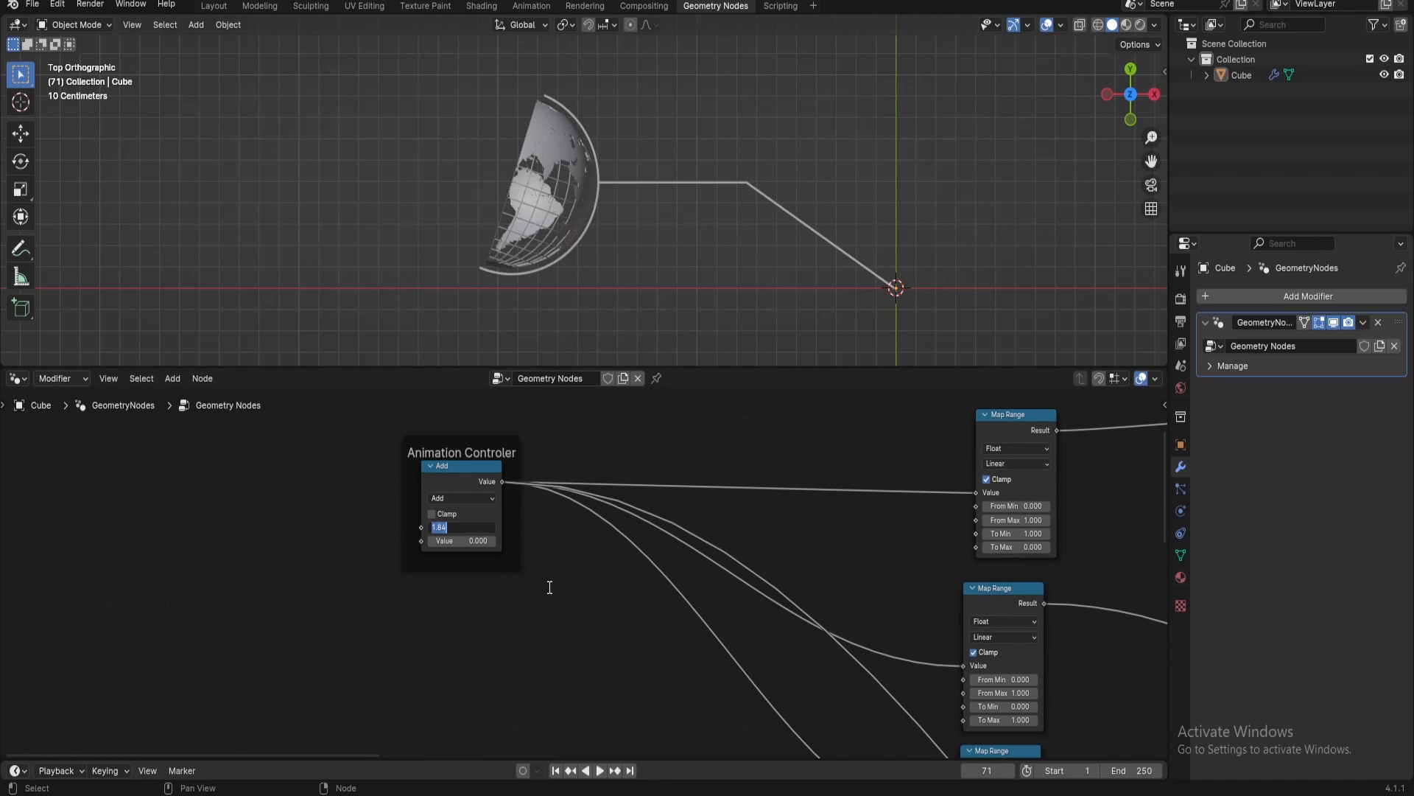
key(Return)
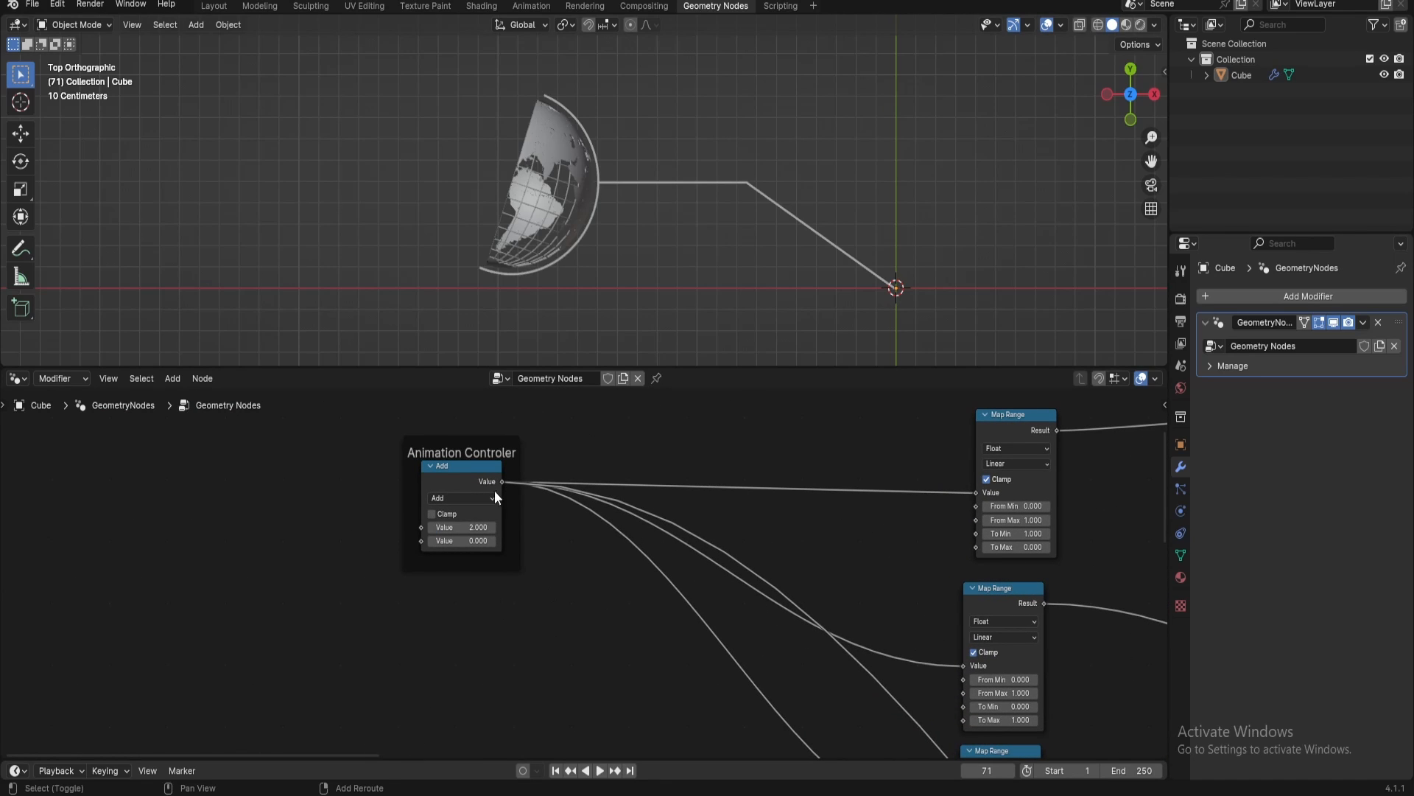
mouse_move(458, 528)
mouse_down()
mouse_move(368, 528)
mouse_move(467, 528)
mouse_up()
Set To Max to -1 on the Map Range node that drives the globe's deletion
middle_drag(564, 633, 831, 562)
click(847, 595)
click(849, 586)
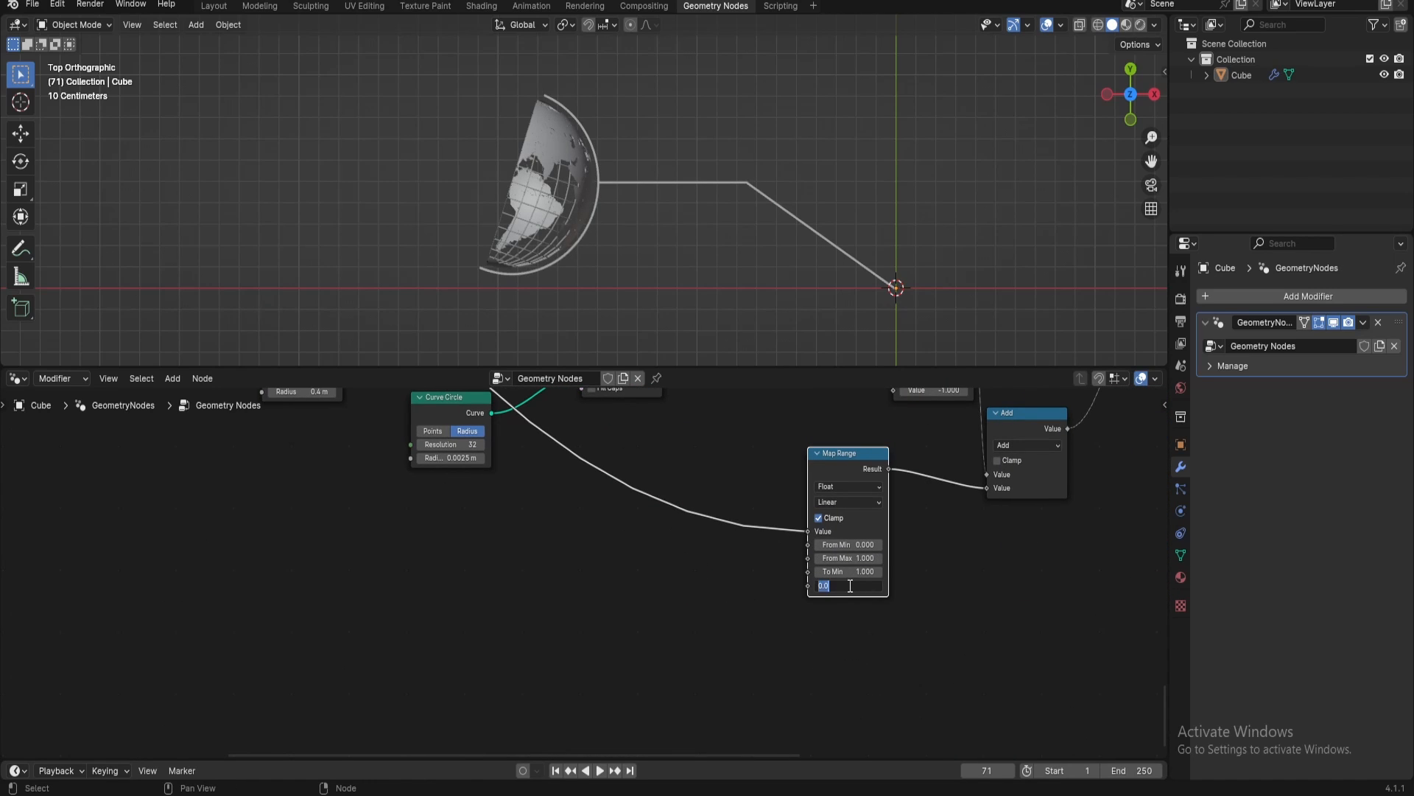
text(1)
key(Return)
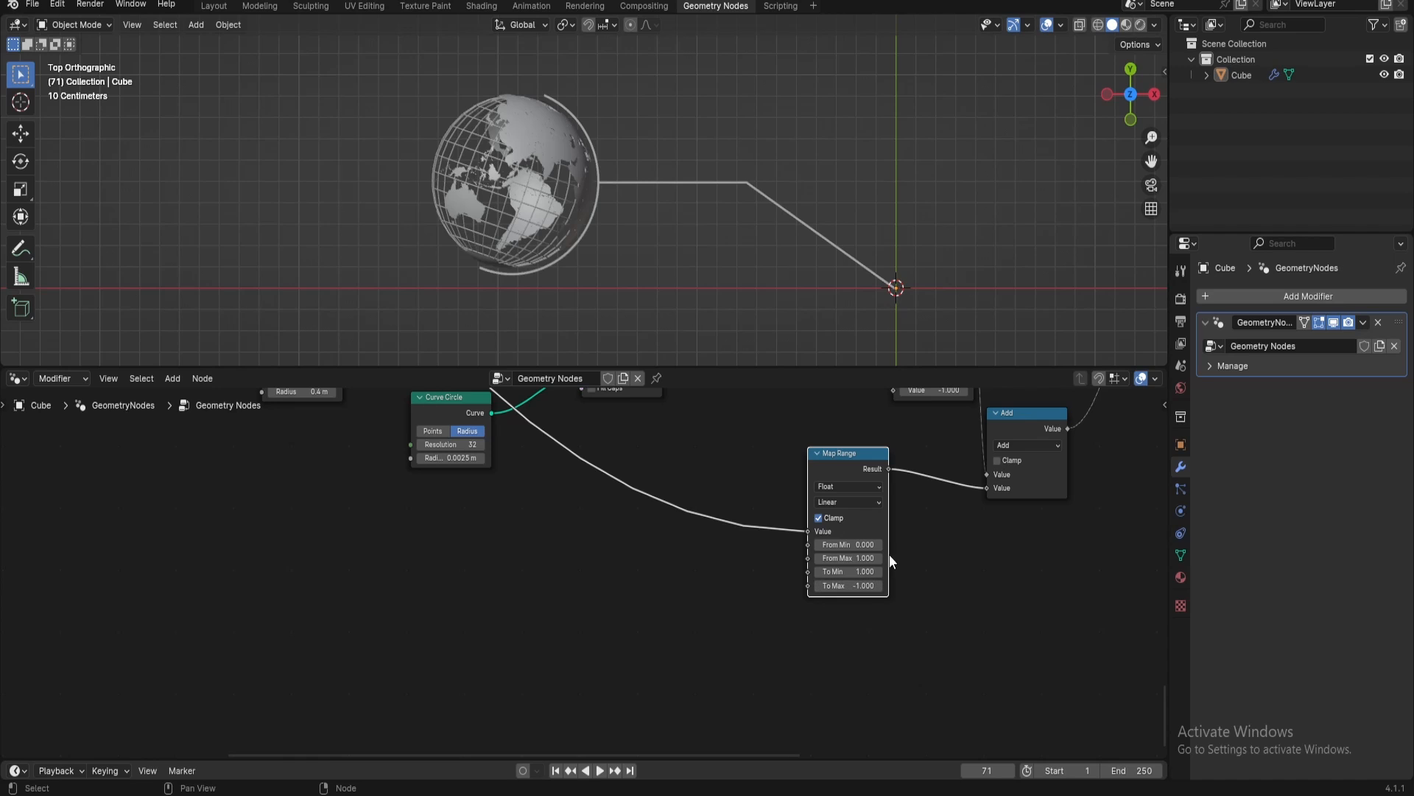
Reset the Animation Controler's first value to 0 and scrub it up and back down to 0.290 to preview the callout's reveal
middle_drag(890, 554, 564, 640)
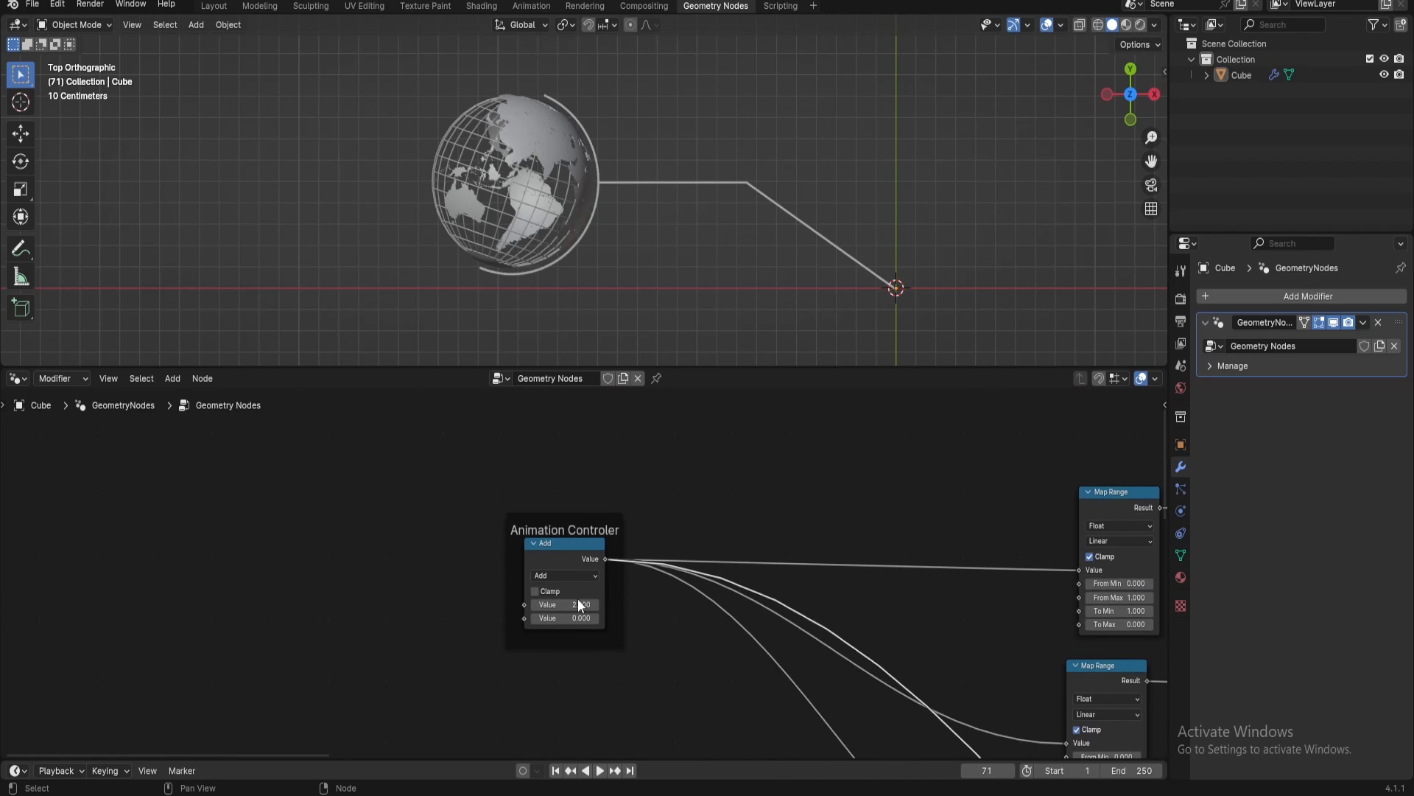
text(0)
key(Return)
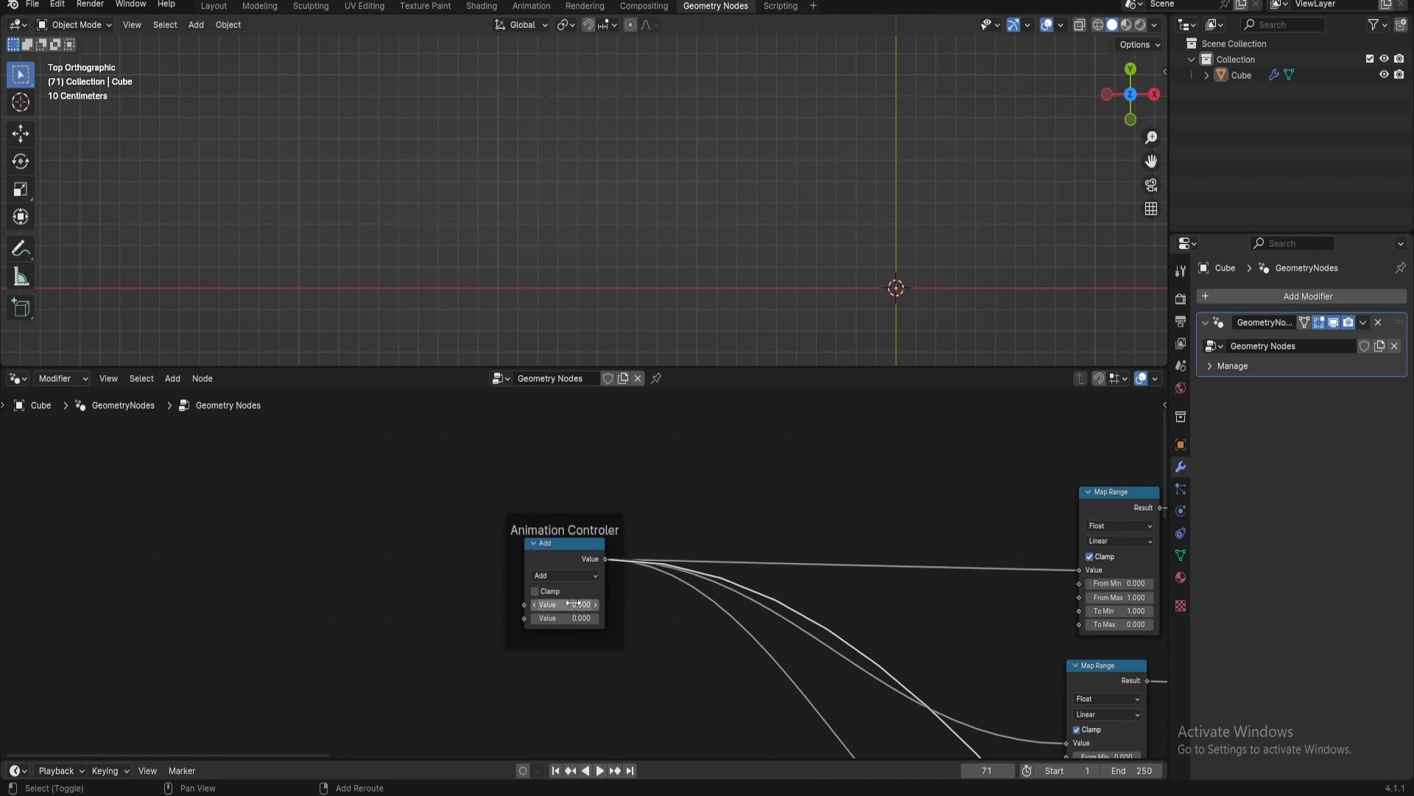
drag(573, 603, 630, 603)
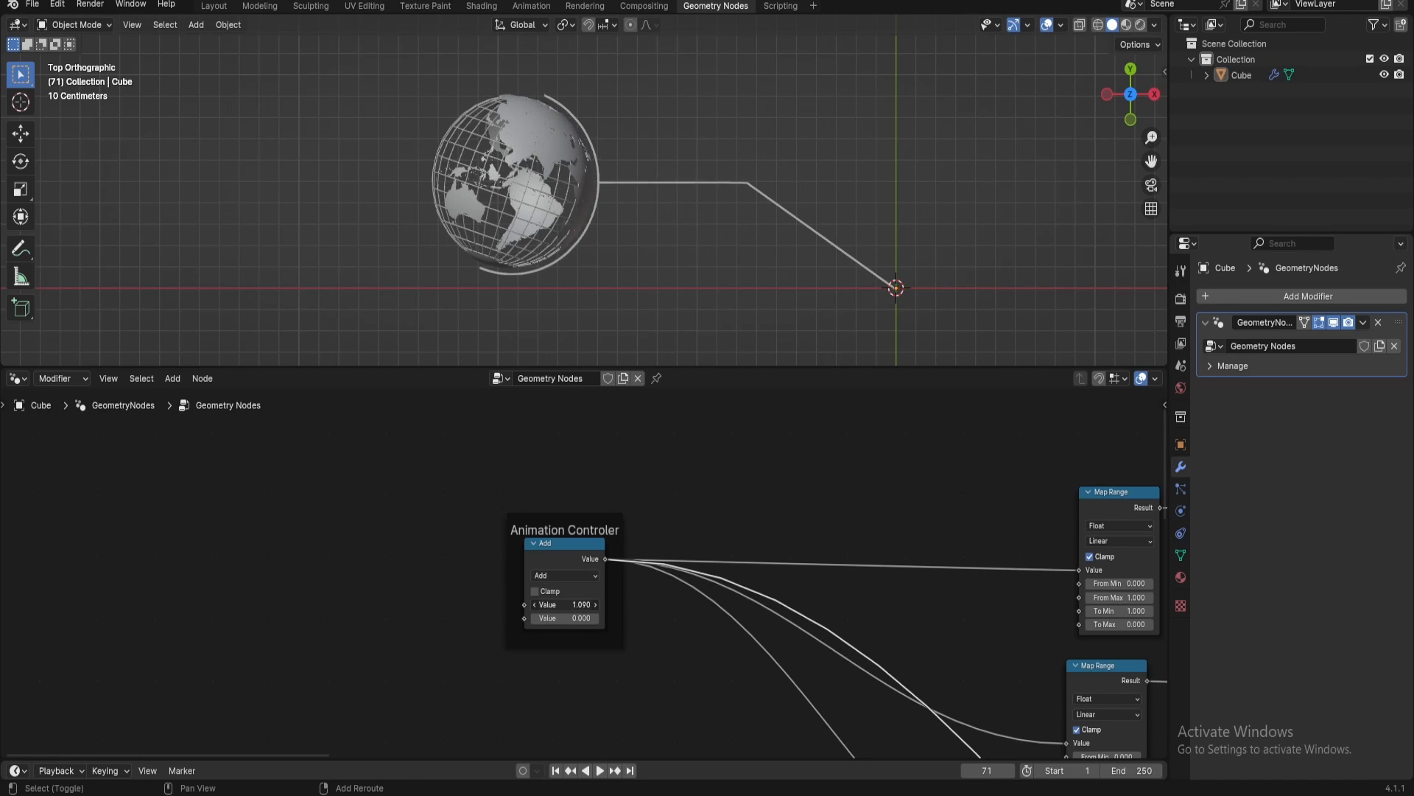
drag(657, 603, 526, 604)
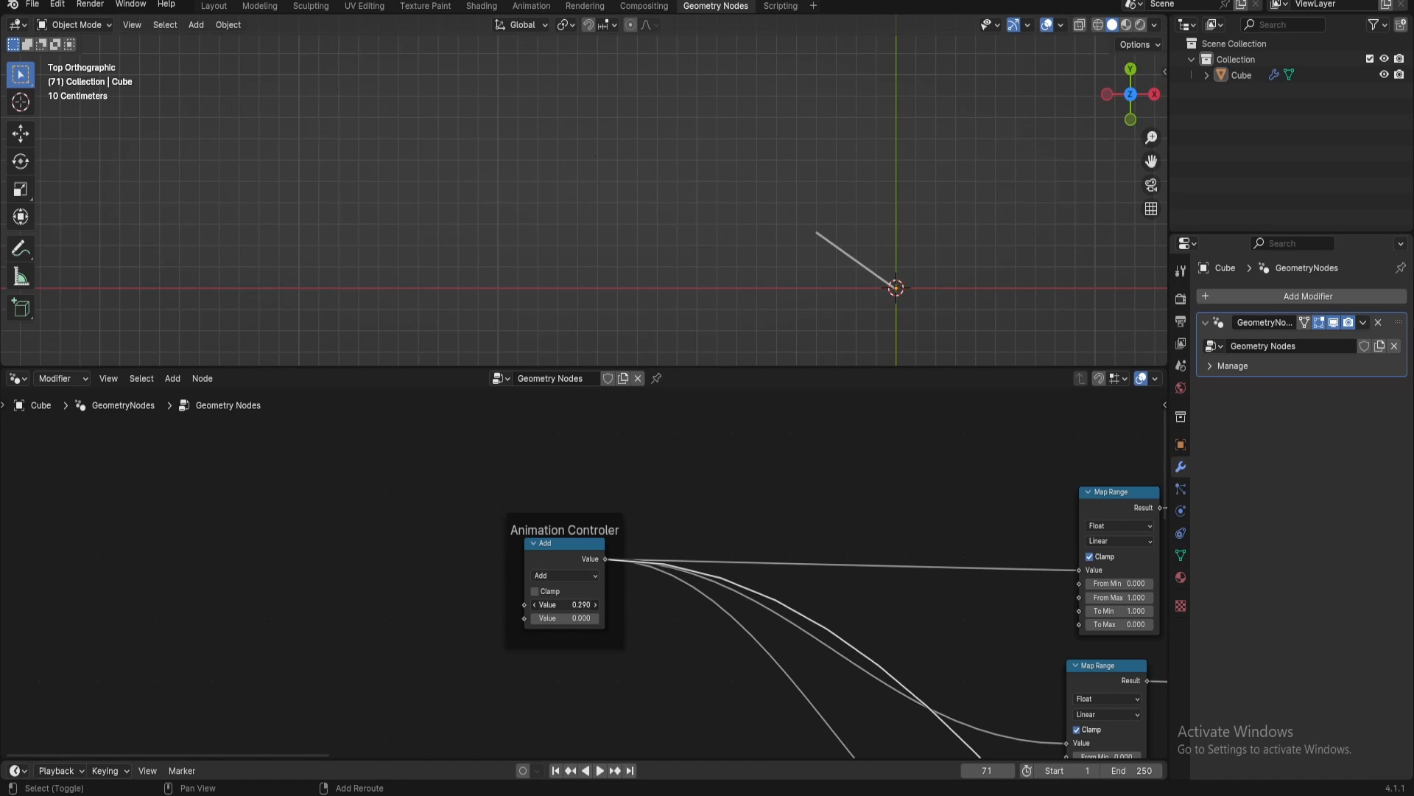
middle_drag(685, 673, 303, 393)
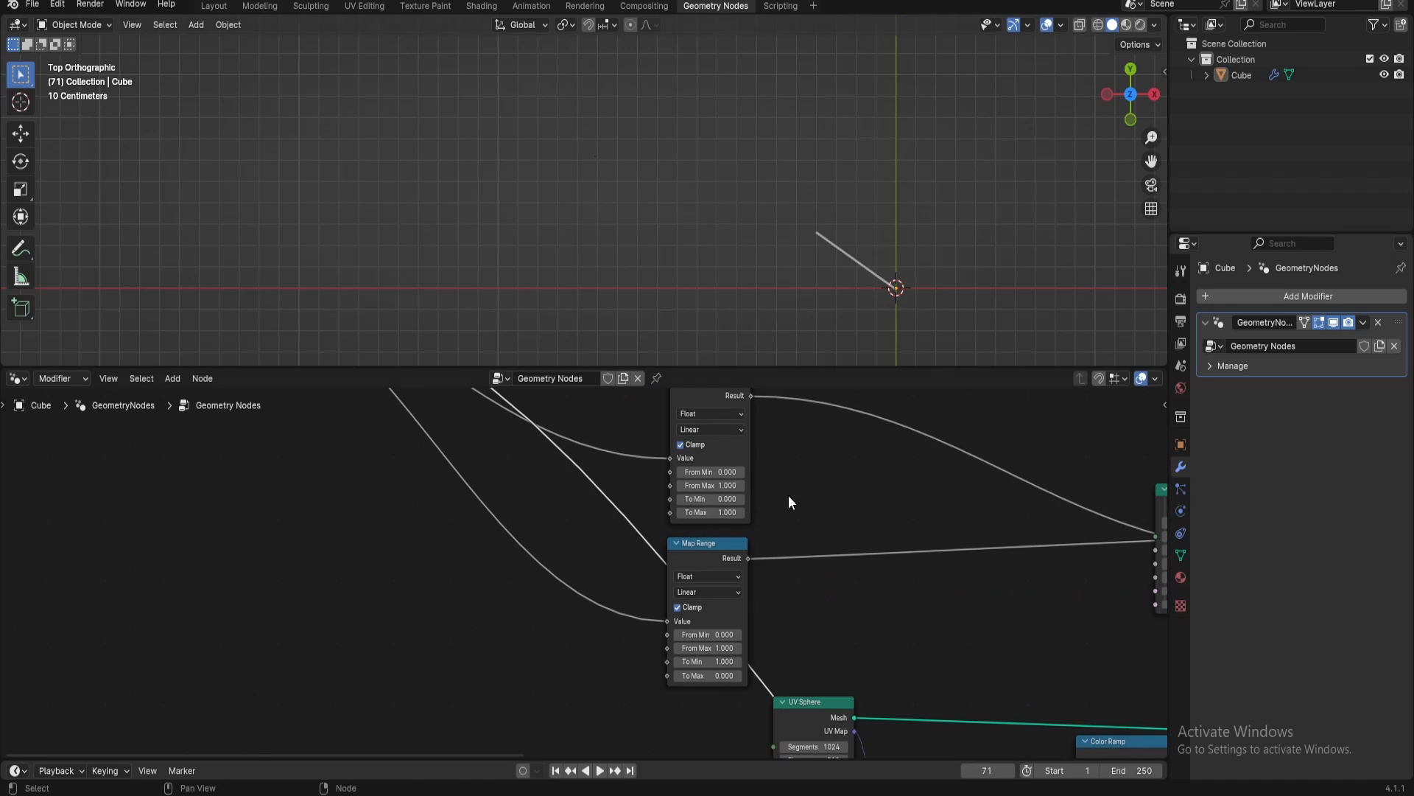
Insert a Math node on the link between the Animation Controler and the arc's Map Range whose To Min is 1
drag(715, 544, 577, 630)
middle_drag(578, 632, 1059, 551)
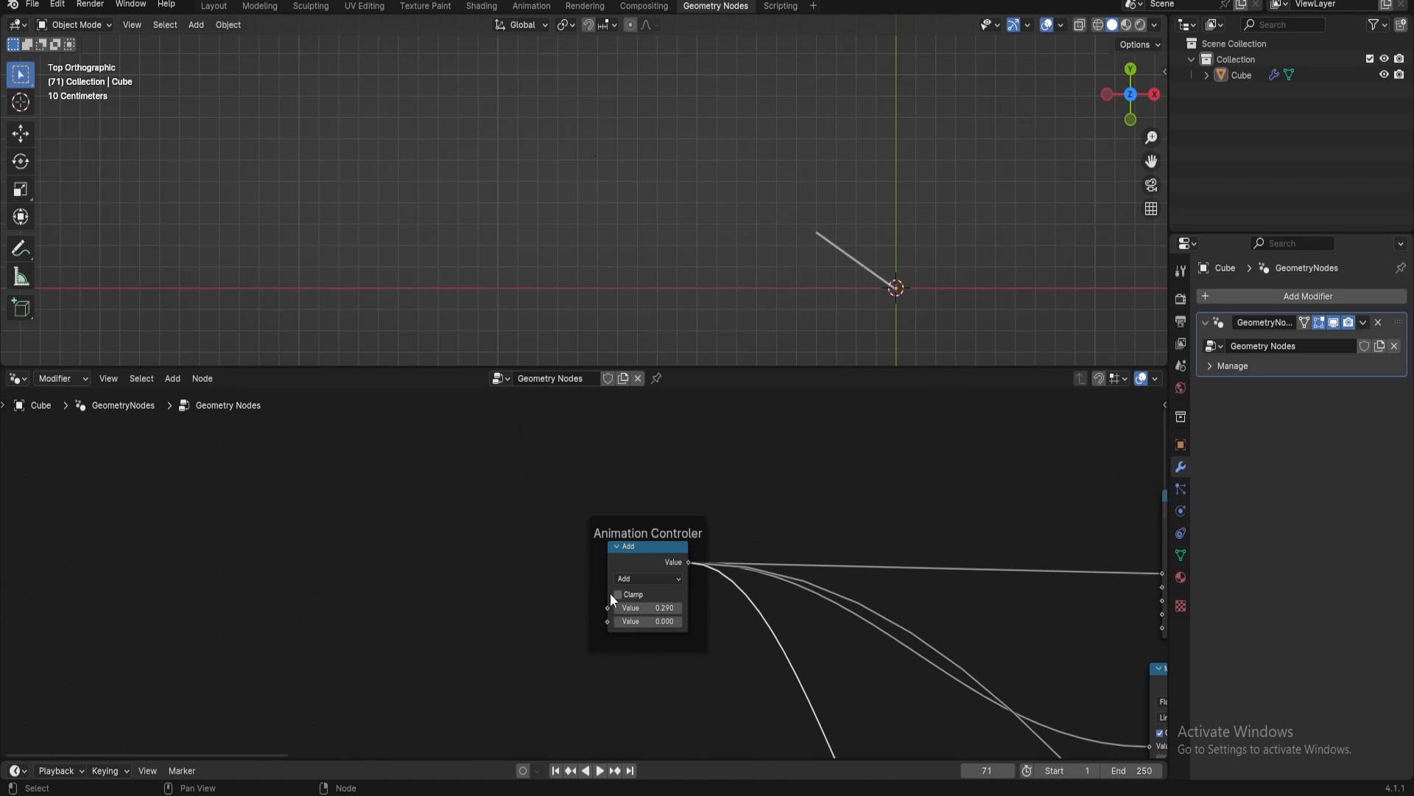
drag(610, 548, 437, 548)
middle_drag(474, 503, 423, 572)
key(shift+a)
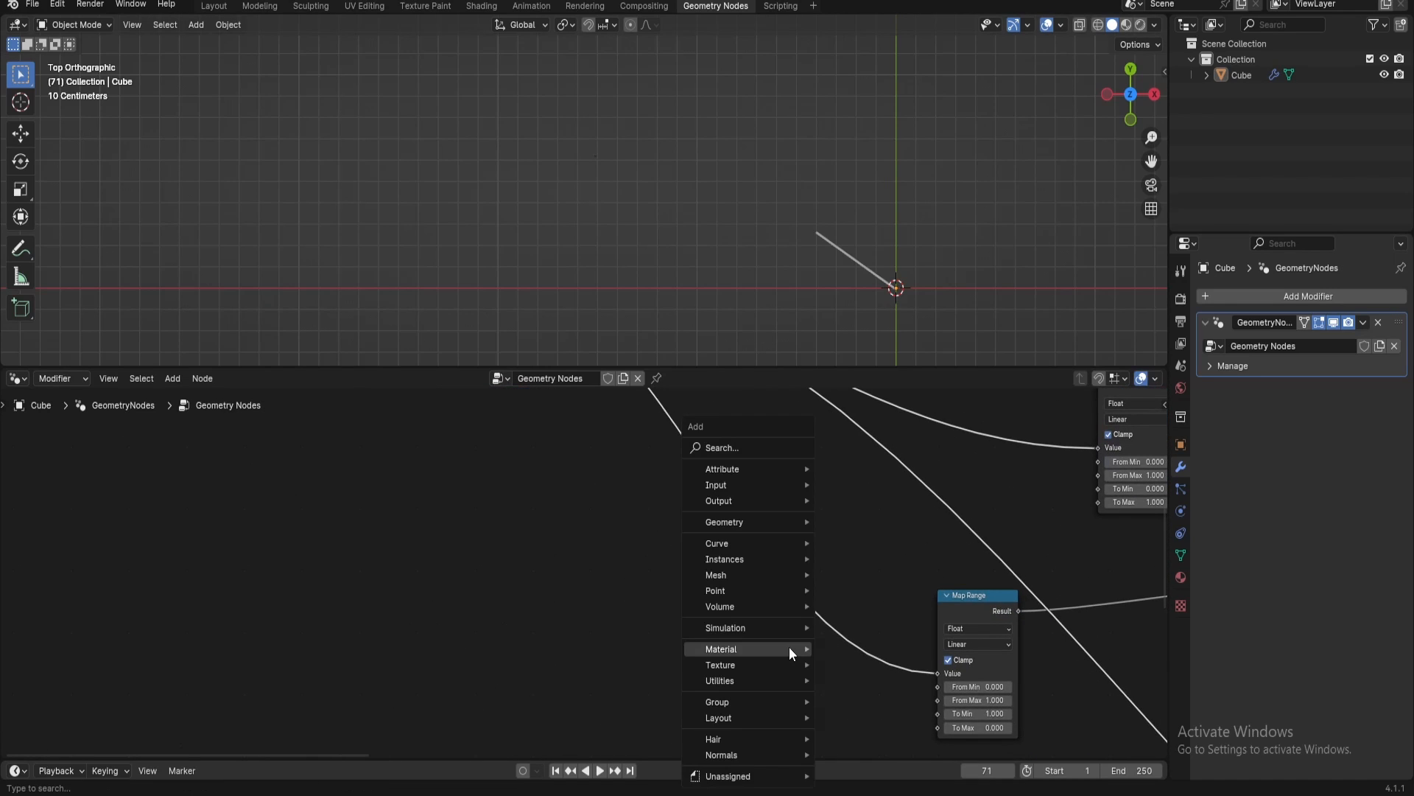
mouse_move(789, 648)
text(a)
key(BackSpace)
text(math)
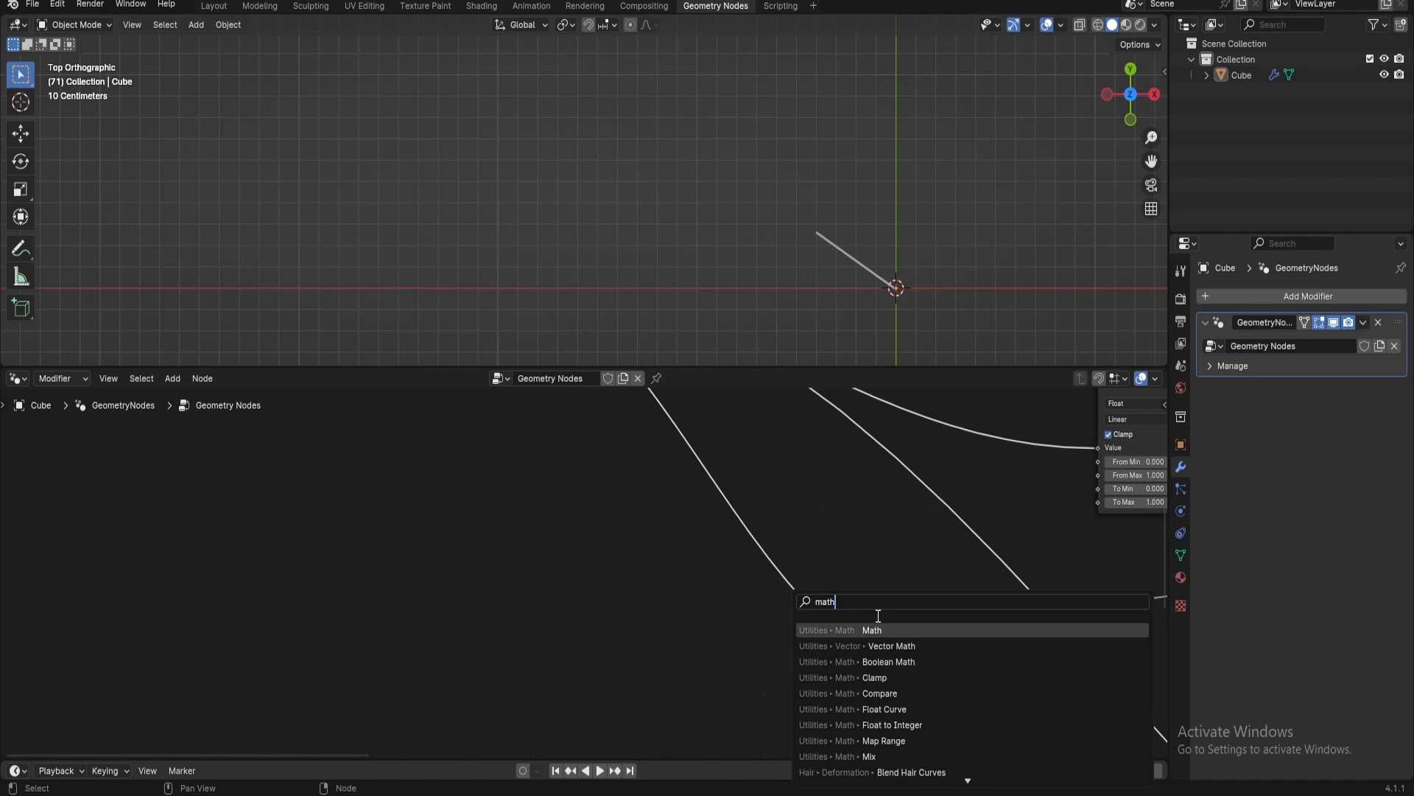
key(Return)
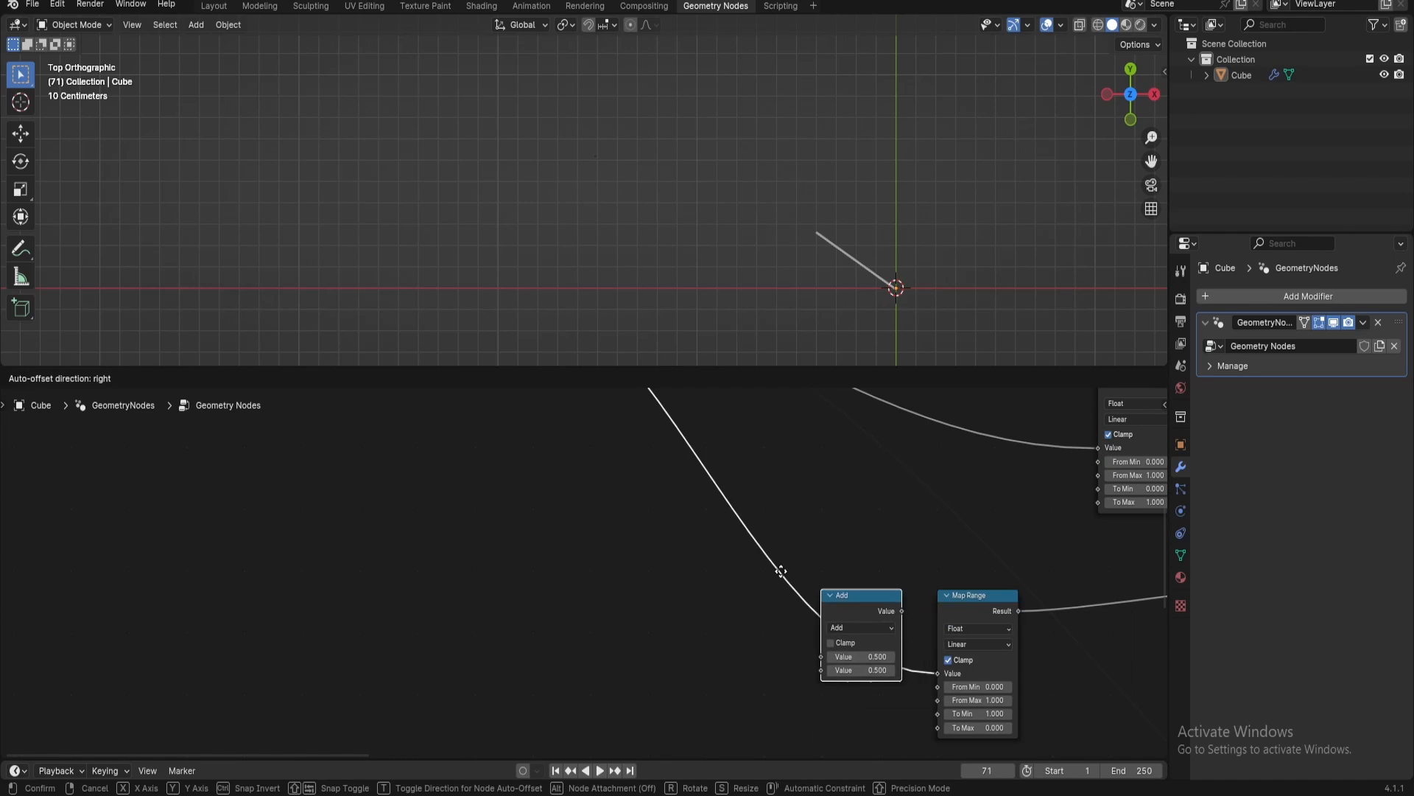
click(812, 616)
Switch the new Math node to Divide with a divisor of 2 and place it close to the Map Range
click(793, 600)
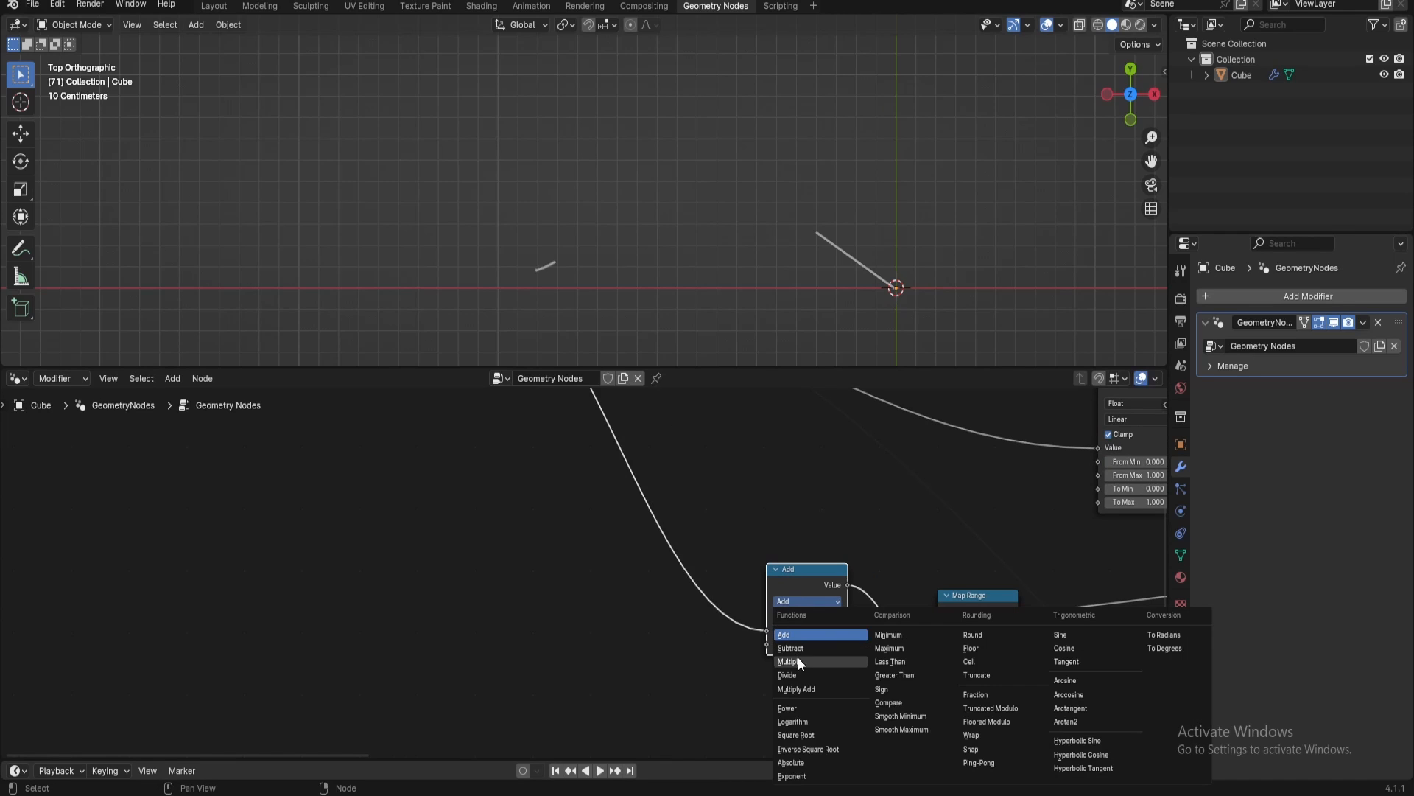
click(801, 674)
double_click(801, 644)
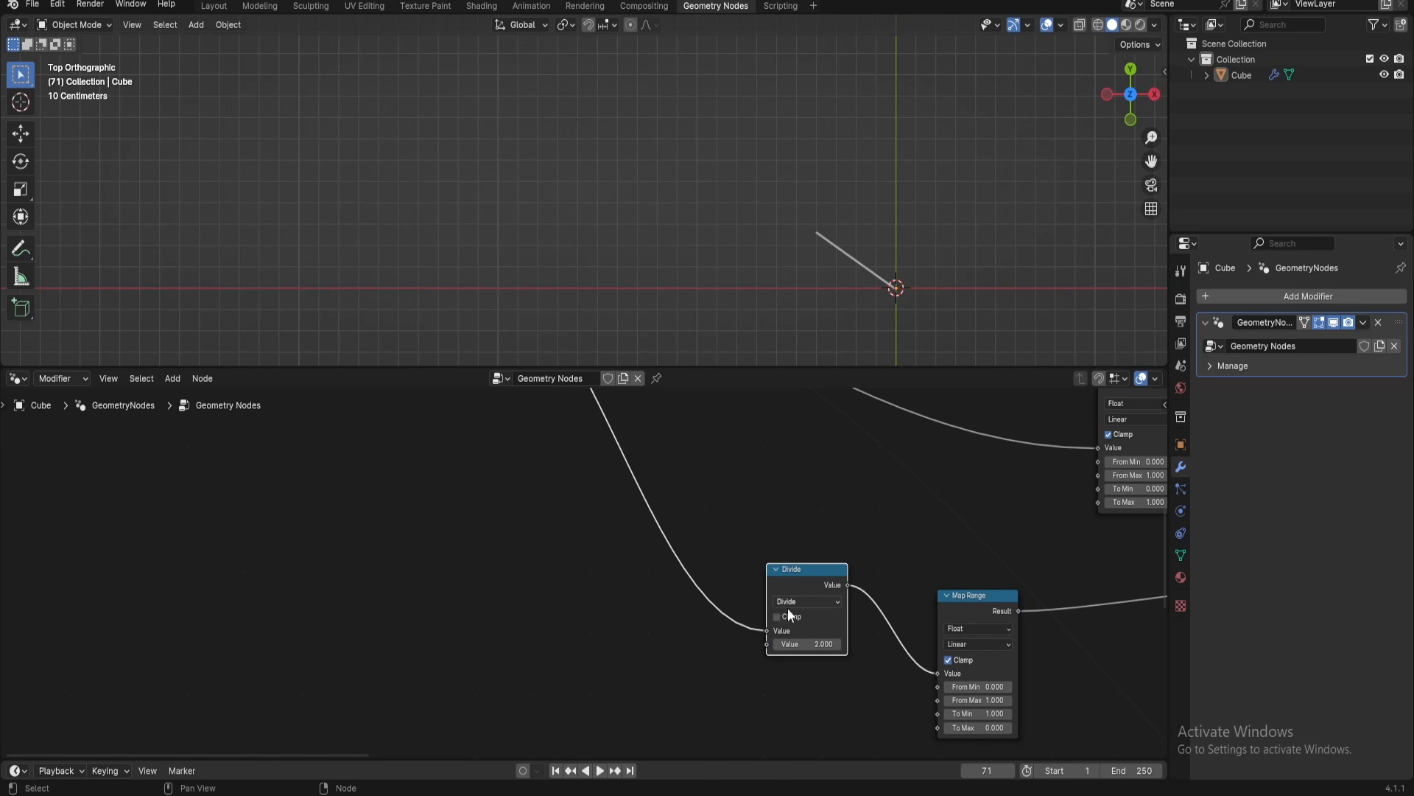
drag(826, 578, 893, 612)
Scrub the Animation Controler's first value down to -0.170 to test the divided arc timing
middle_drag(681, 485, 898, 344)
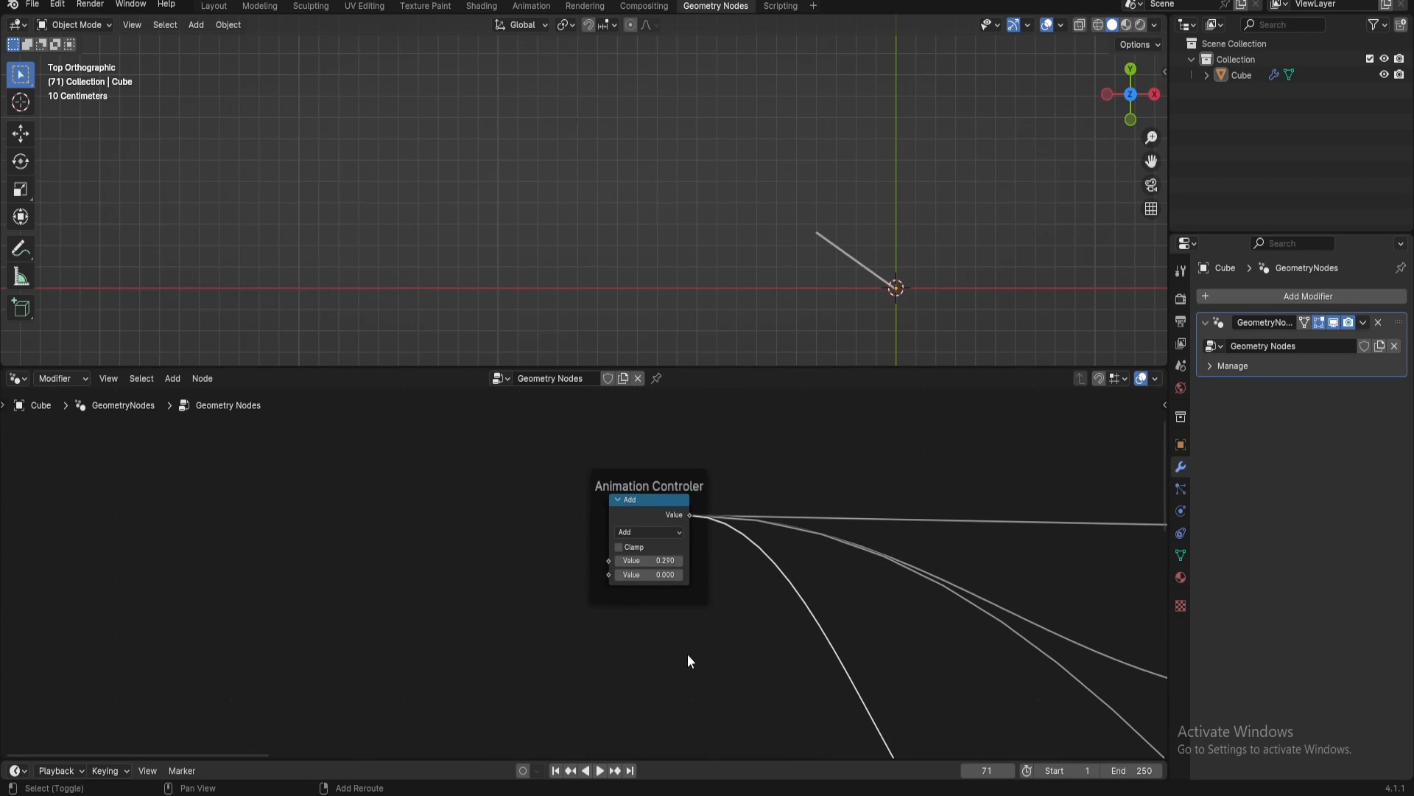
mouse_move(654, 563)
mouse_down()
mouse_move(607, 564)
mouse_move(706, 560)
mouse_move(632, 560)
mouse_up()
middle_drag(744, 629, 391, 704)
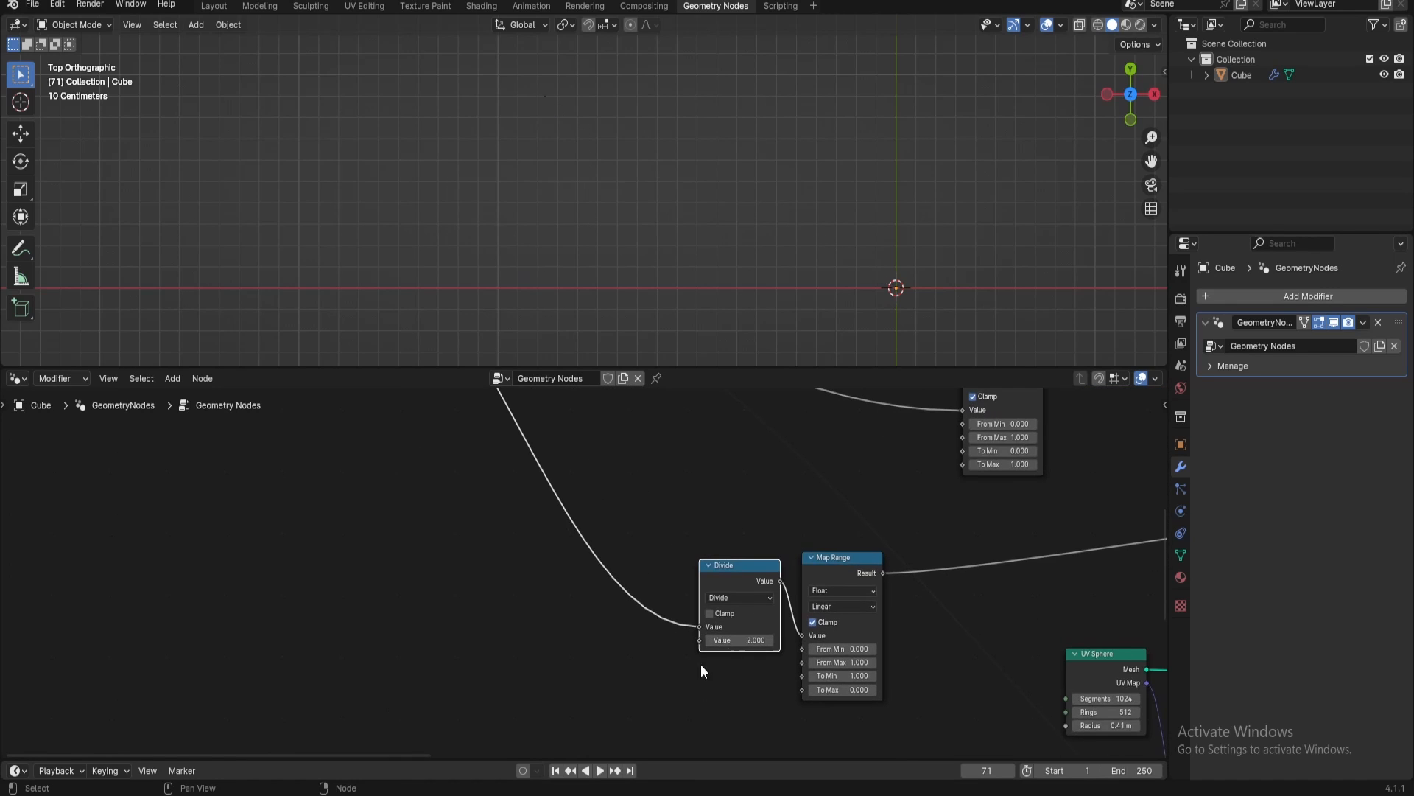
Move the Divide node off the arc's link and insert it before the Map Range that drives the globe's deletion
middle_drag(701, 665, 439, 429)
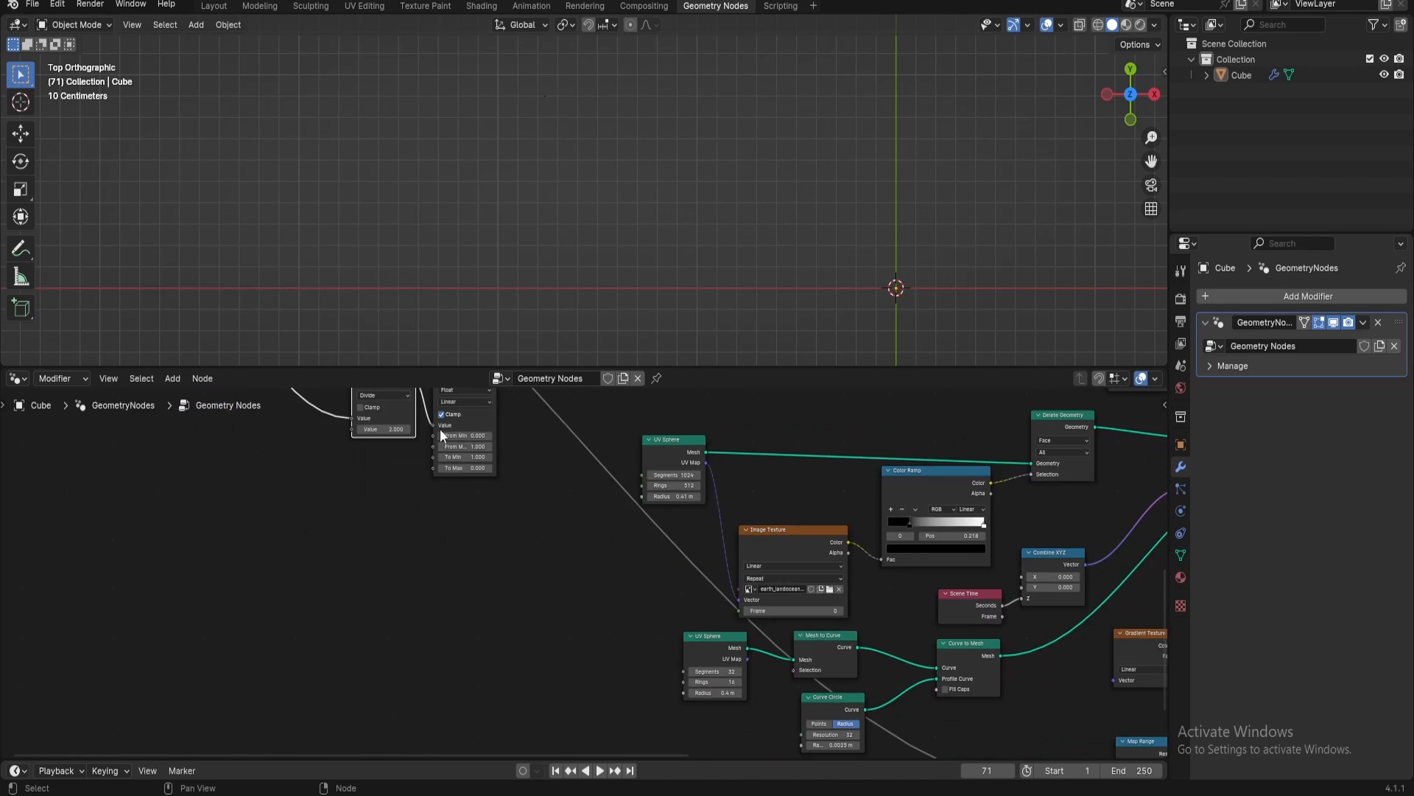
scroll(585, 571, down, 3)
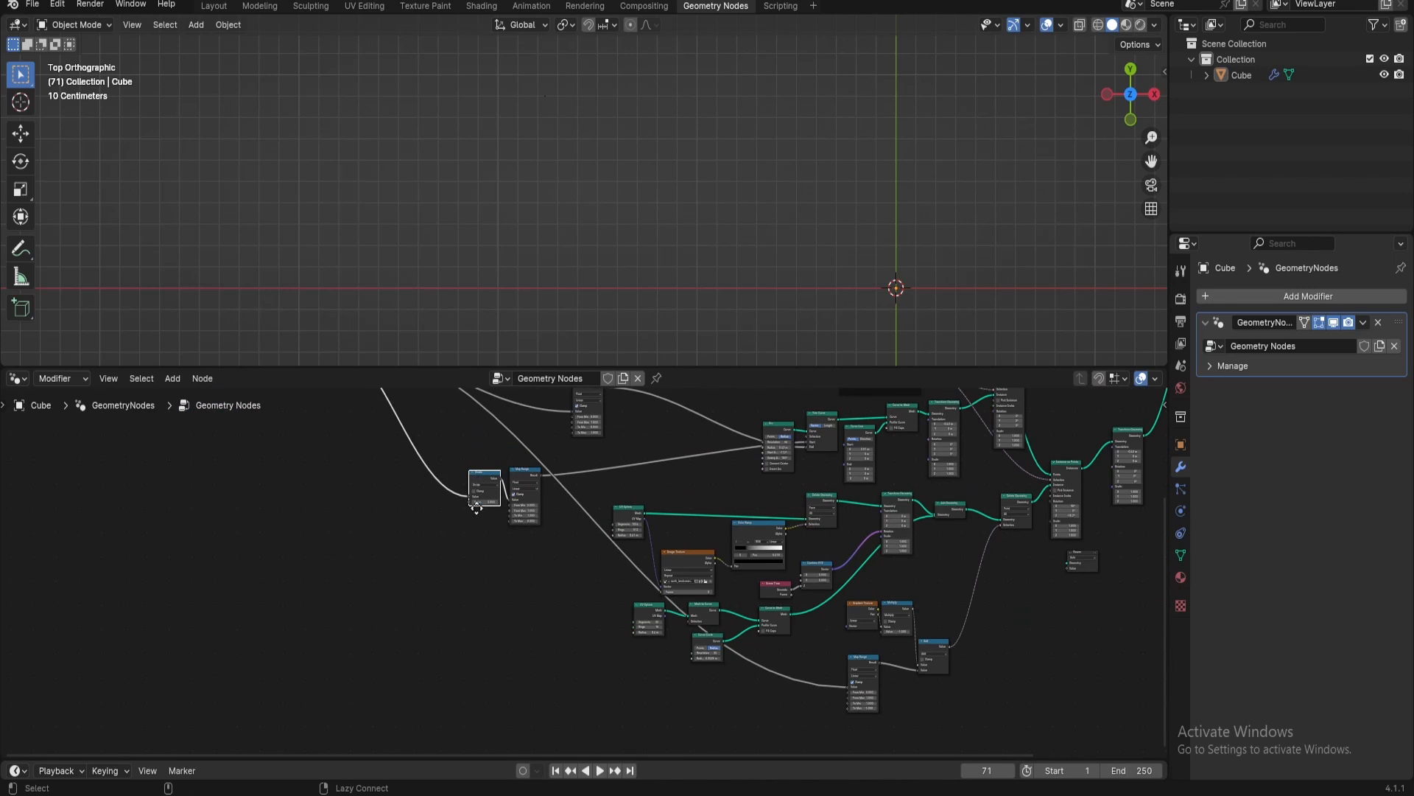
alt+drag(477, 506, 809, 683)
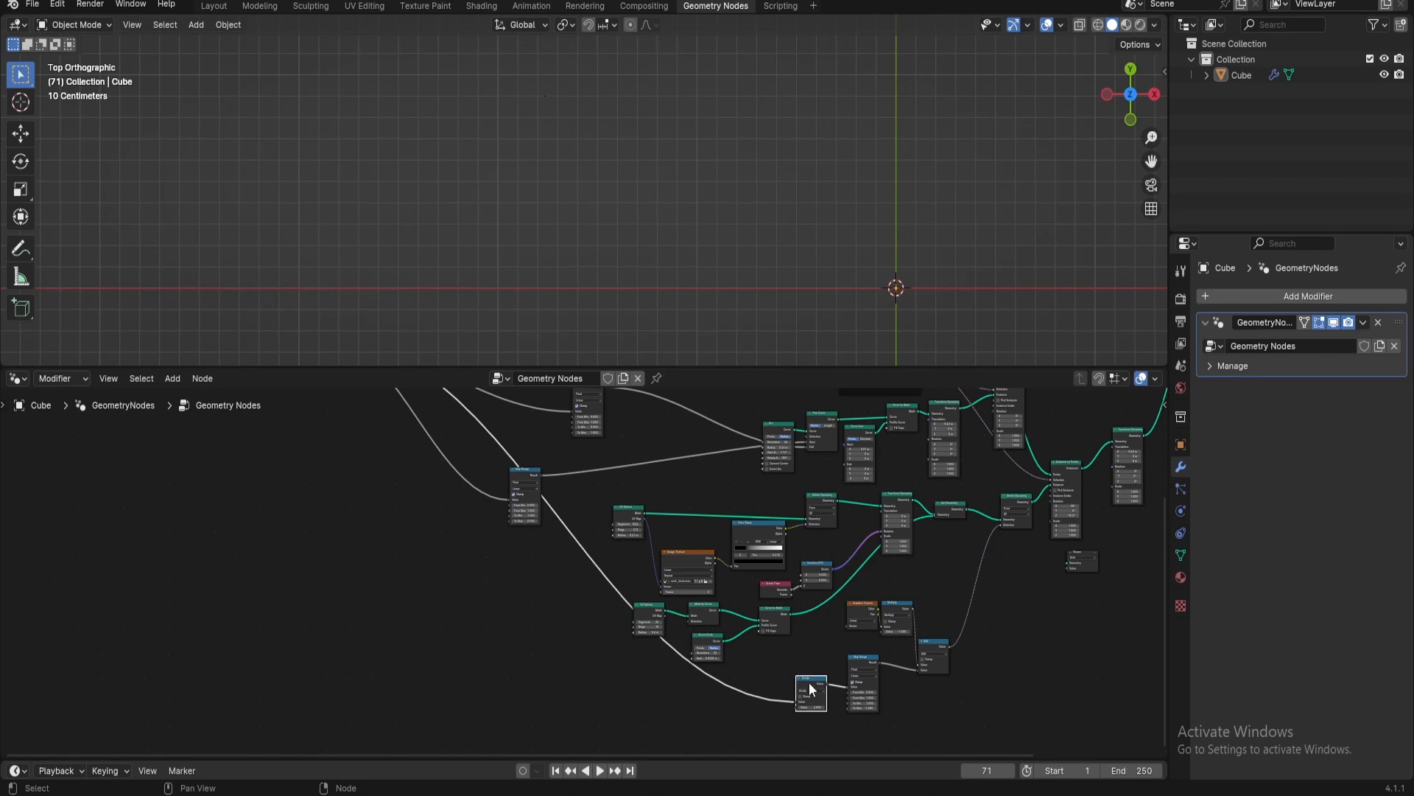
Scrub the Animation Controler's first value up to 1.820 and play the timeline briefly to preview the rotating globe
middle_drag(454, 604, 774, 795)
scroll(647, 648, up, 10)
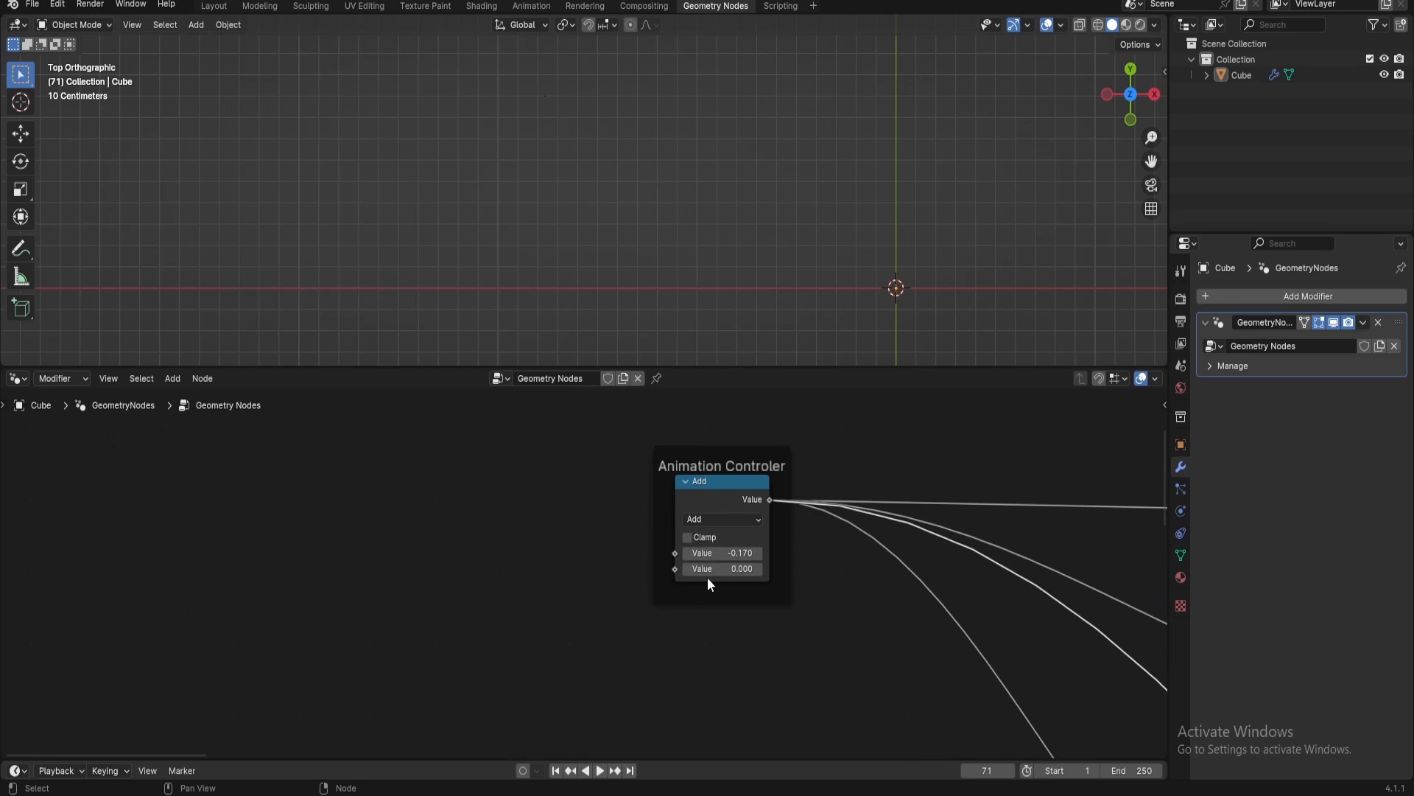
drag(726, 552, 836, 553)
key(space)
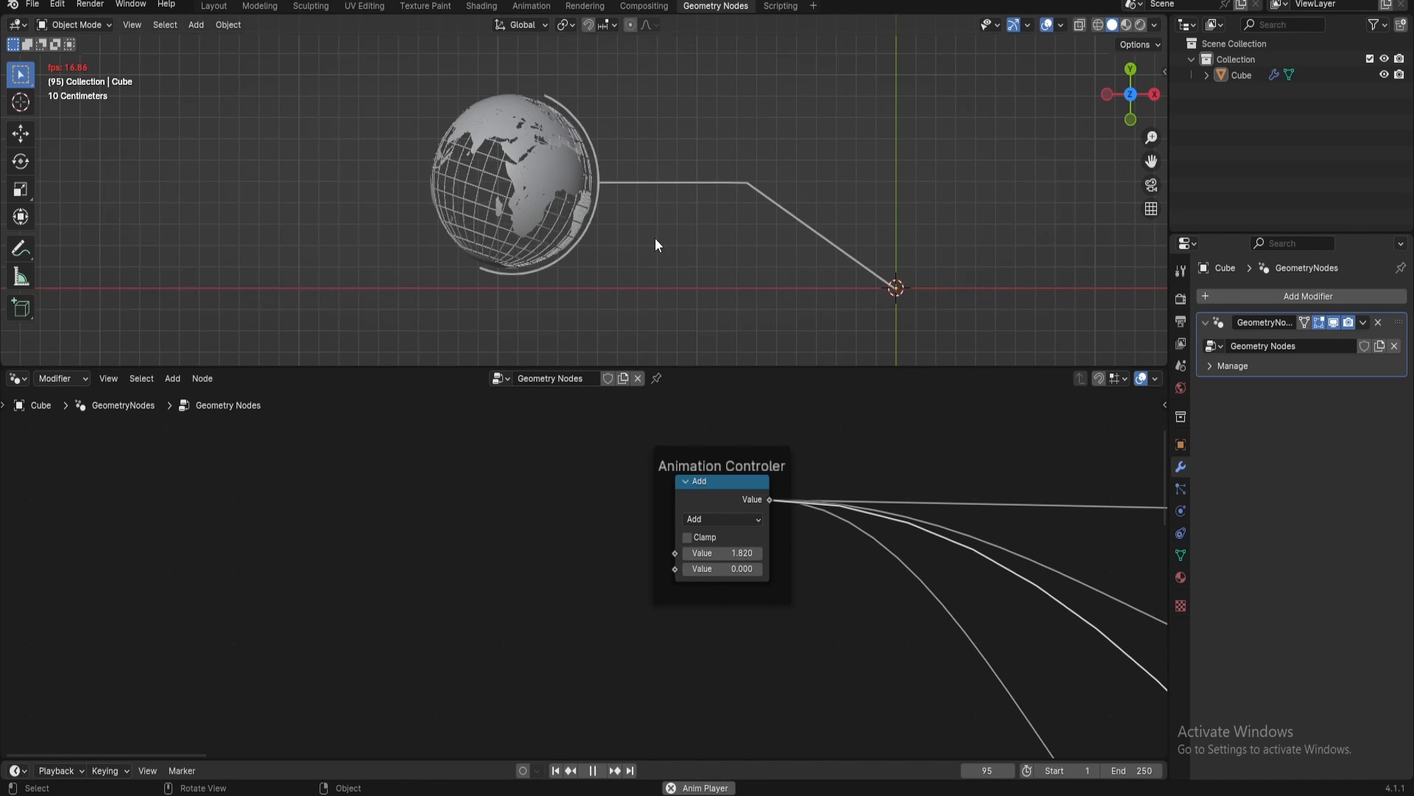
scroll(656, 237, down, 2)
key(space)
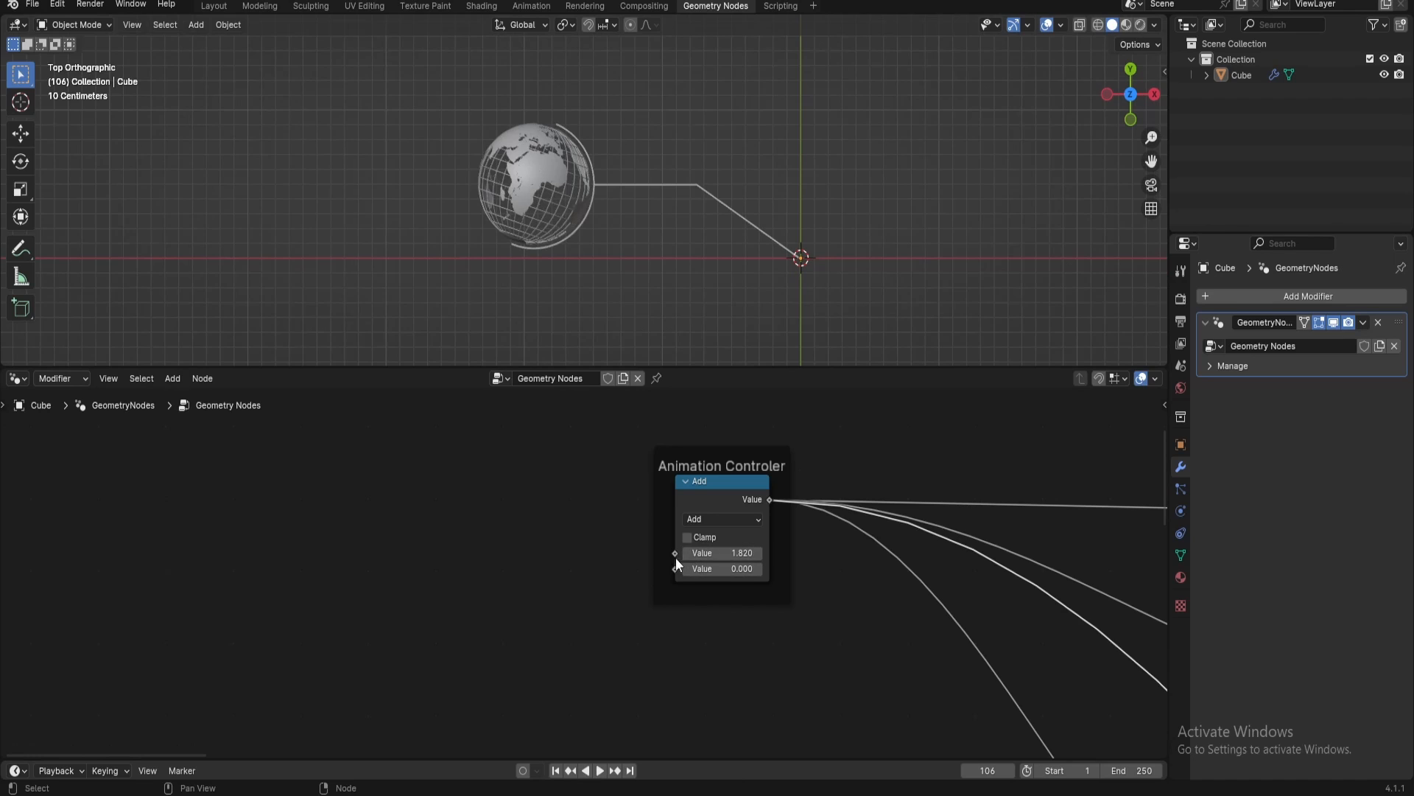
Set the Animation Controler's first value to 1 to check the half reveal, and finish with it at 2
mouse_move(713, 548)
mouse_down()
mouse_move(500, 548)
mouse_move(713, 552)
mouse_up()
key(Return)
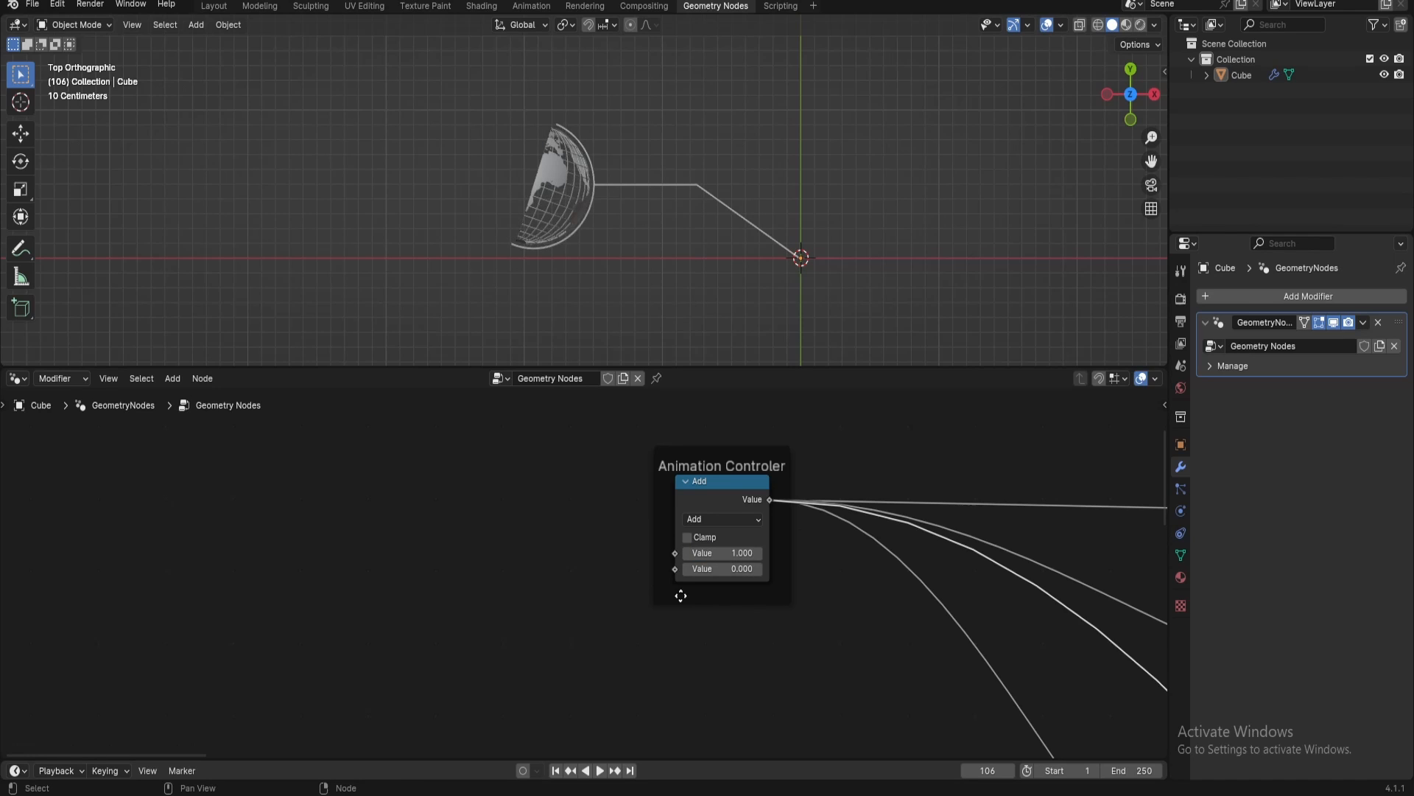
click(713, 552)
text(2)
key(Return)
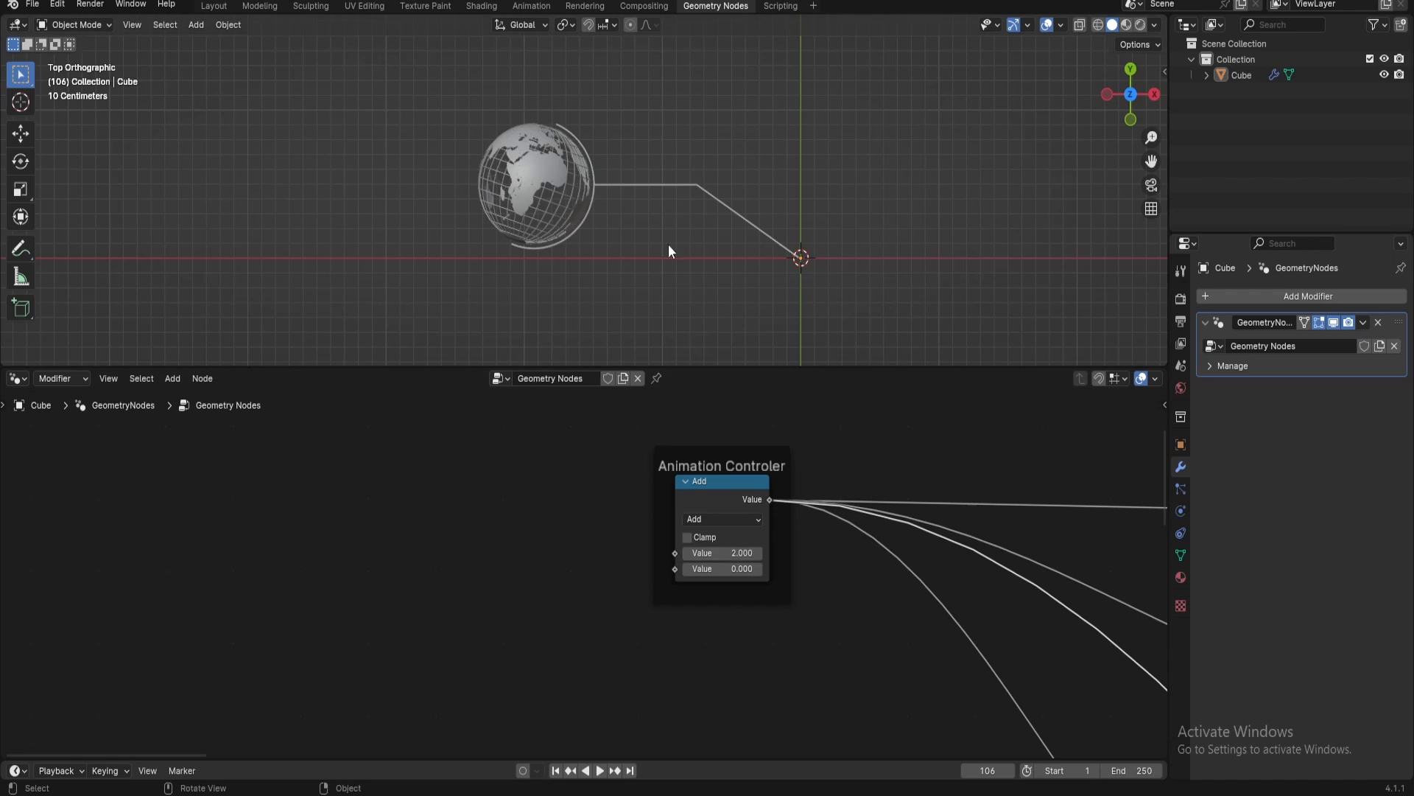
Insert a Set Material node between the final Join Geometry node and the Group Output
middle_drag(700, 492, 476, 563)
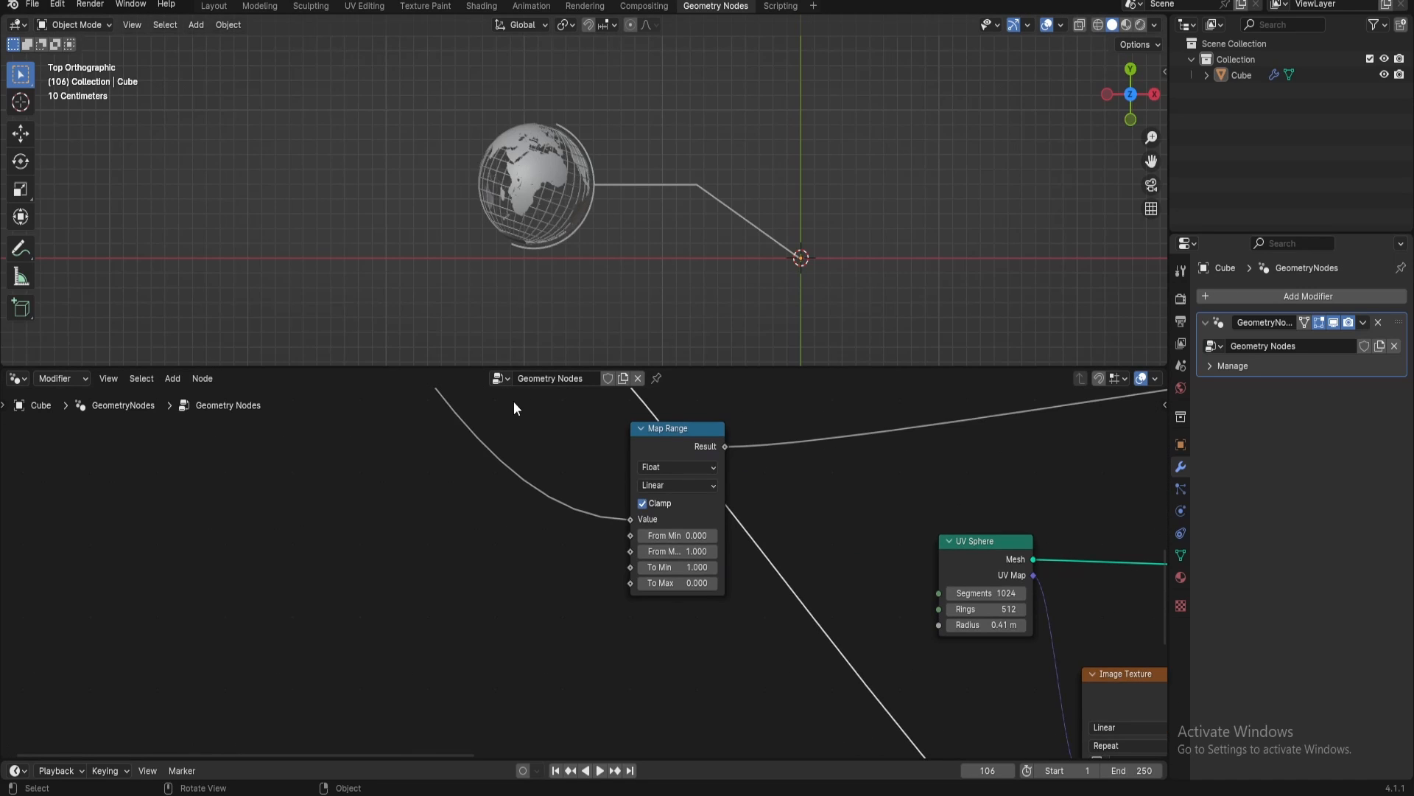
middle_drag(690, 619, 357, 414)
scroll(537, 471, down, 9)
middle_drag(609, 513, 1054, 589)
drag(893, 517, 1074, 537)
key(shift+a)
text(set)
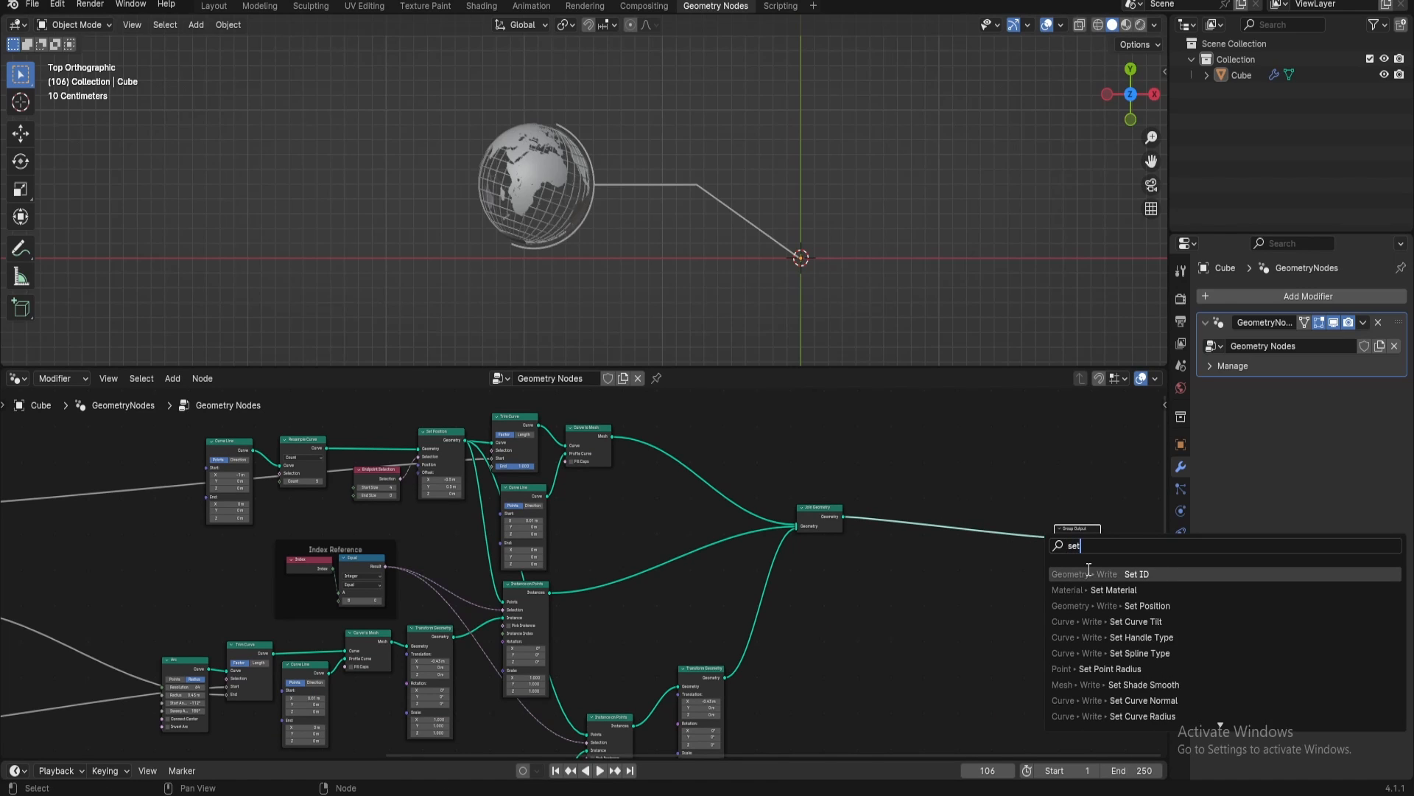
click(1114, 589)
click(902, 516)
scroll(958, 508, up, 2)
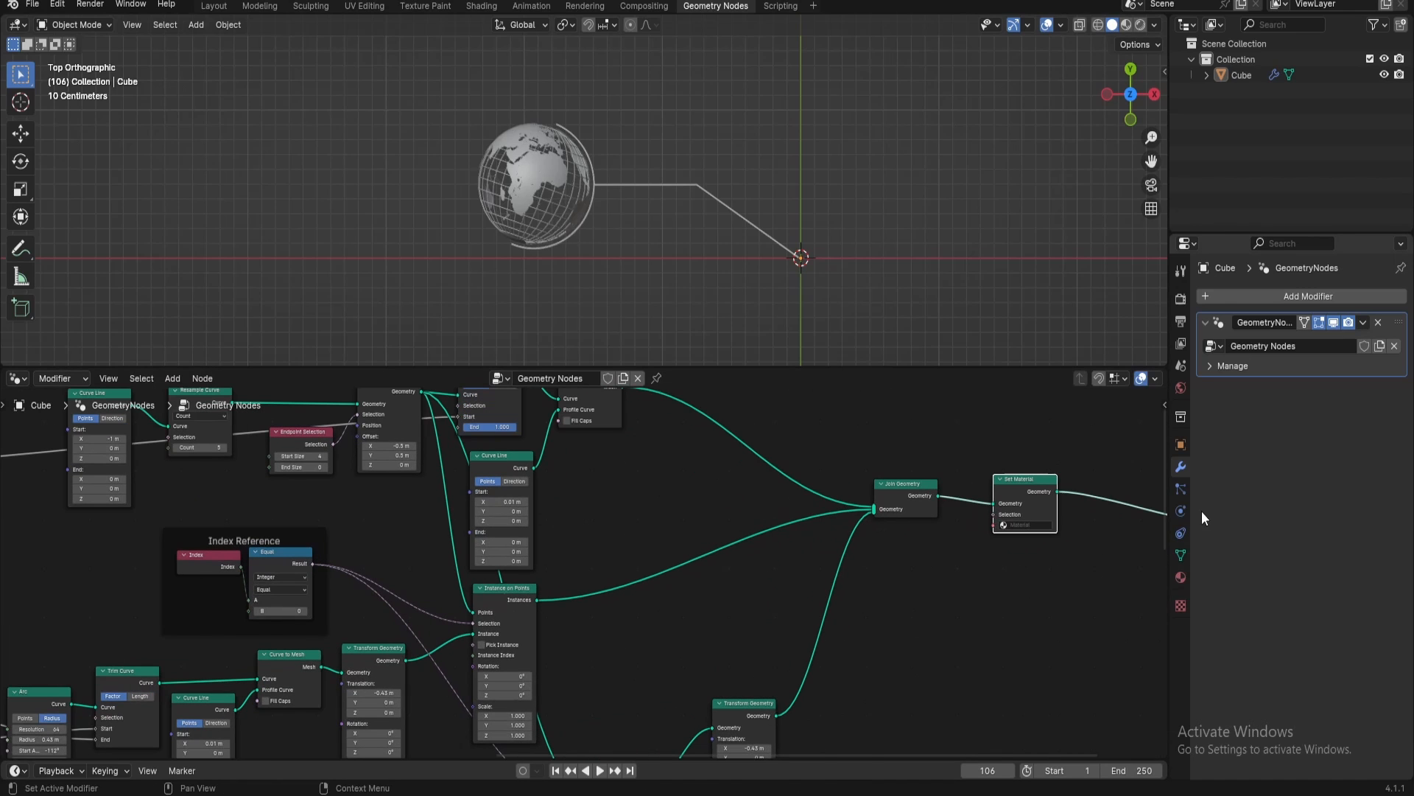
Create a new material named Glow on the cube and give it a cyan base color
click(1181, 577)
click(1281, 362)
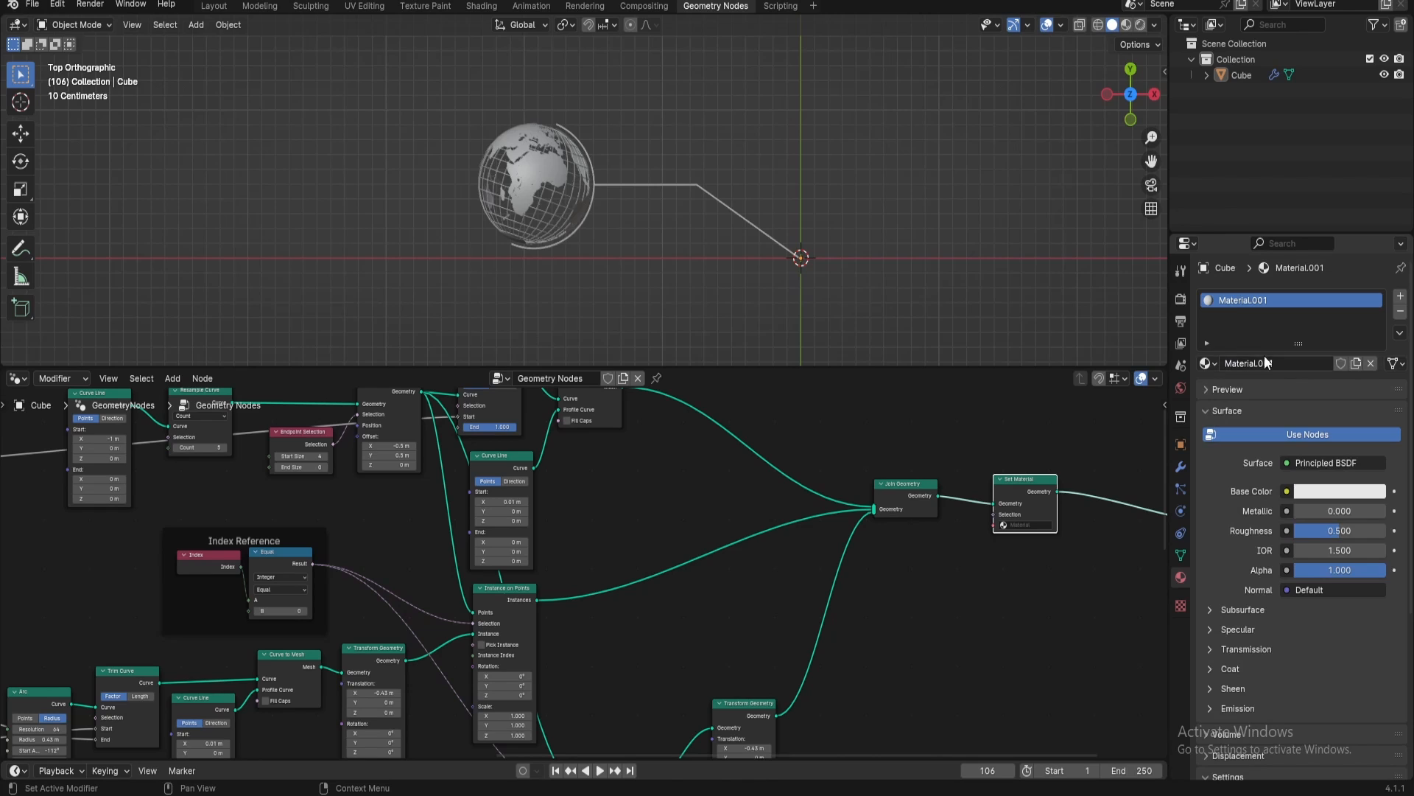
double_click(1264, 361)
text(Gl)
key(Return)
click(1336, 492)
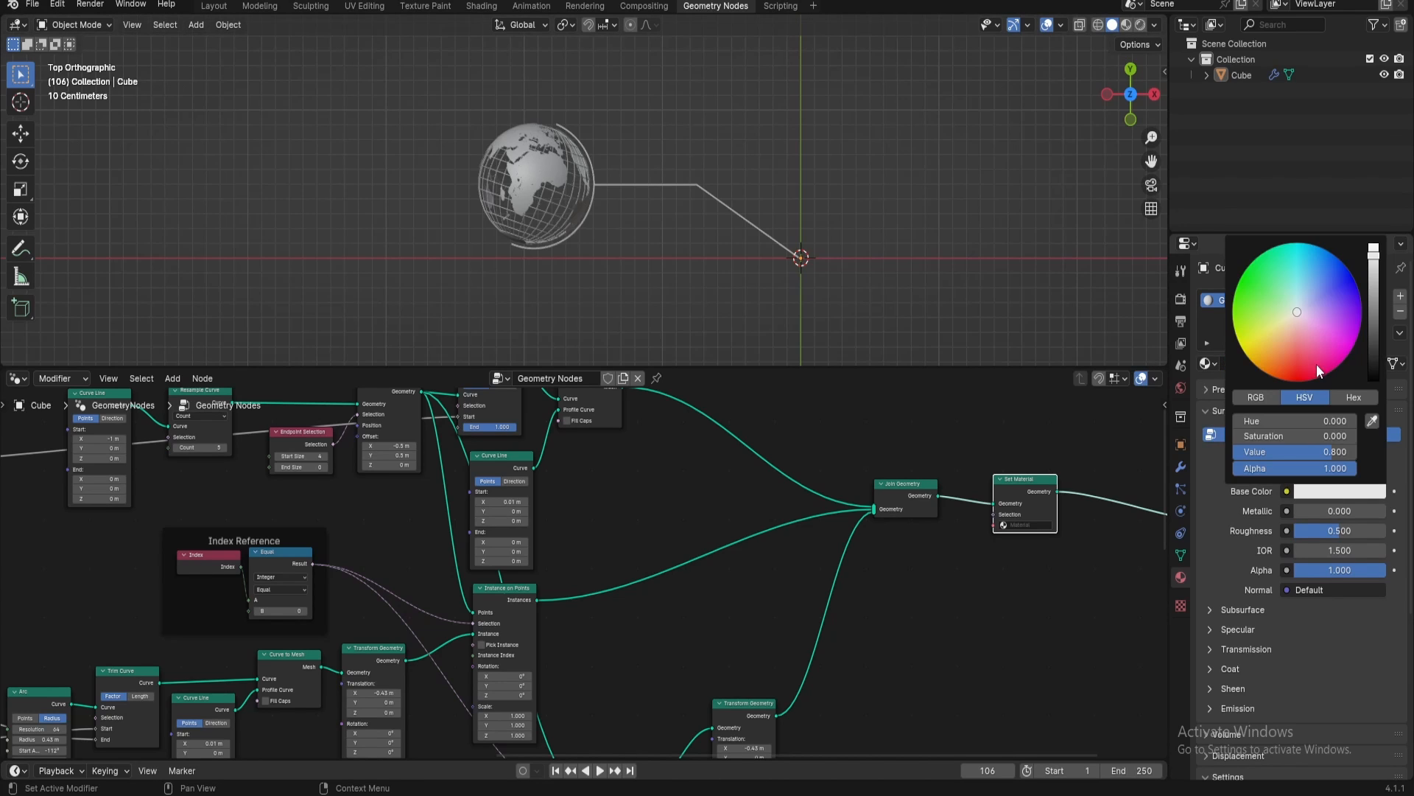
click(1303, 274)
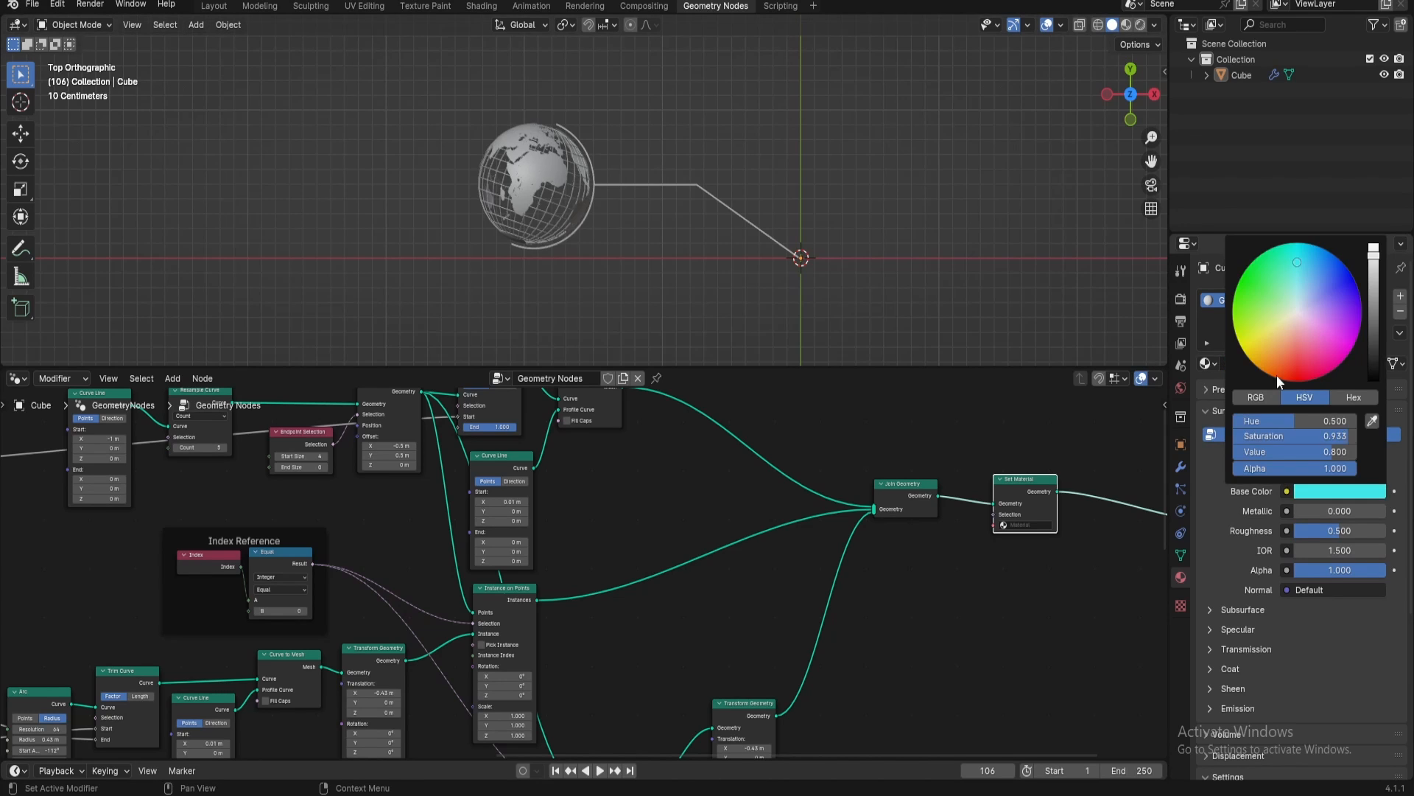
Give the Glow material a light cyan emission color with an emission strength of 5
click(1237, 707)
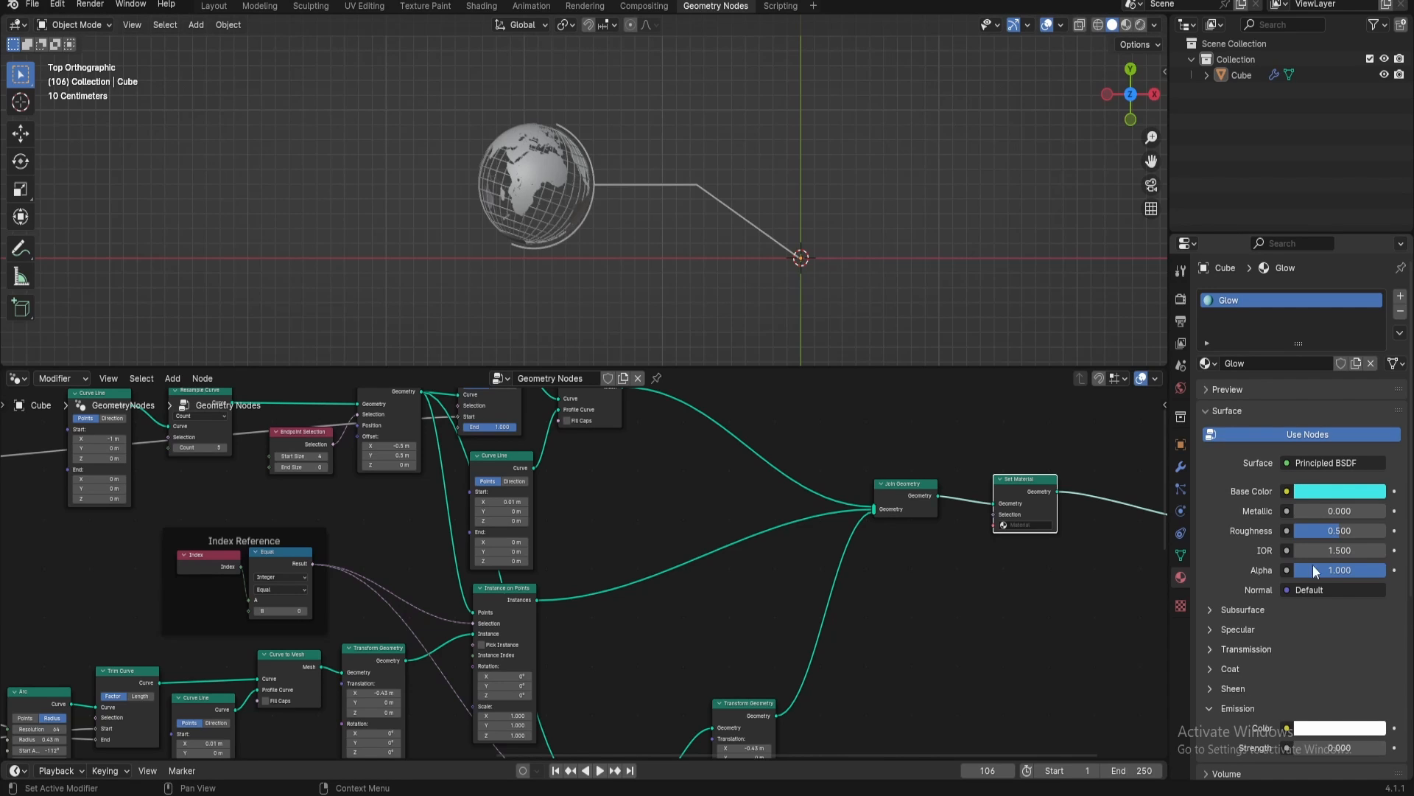
click(1330, 727)
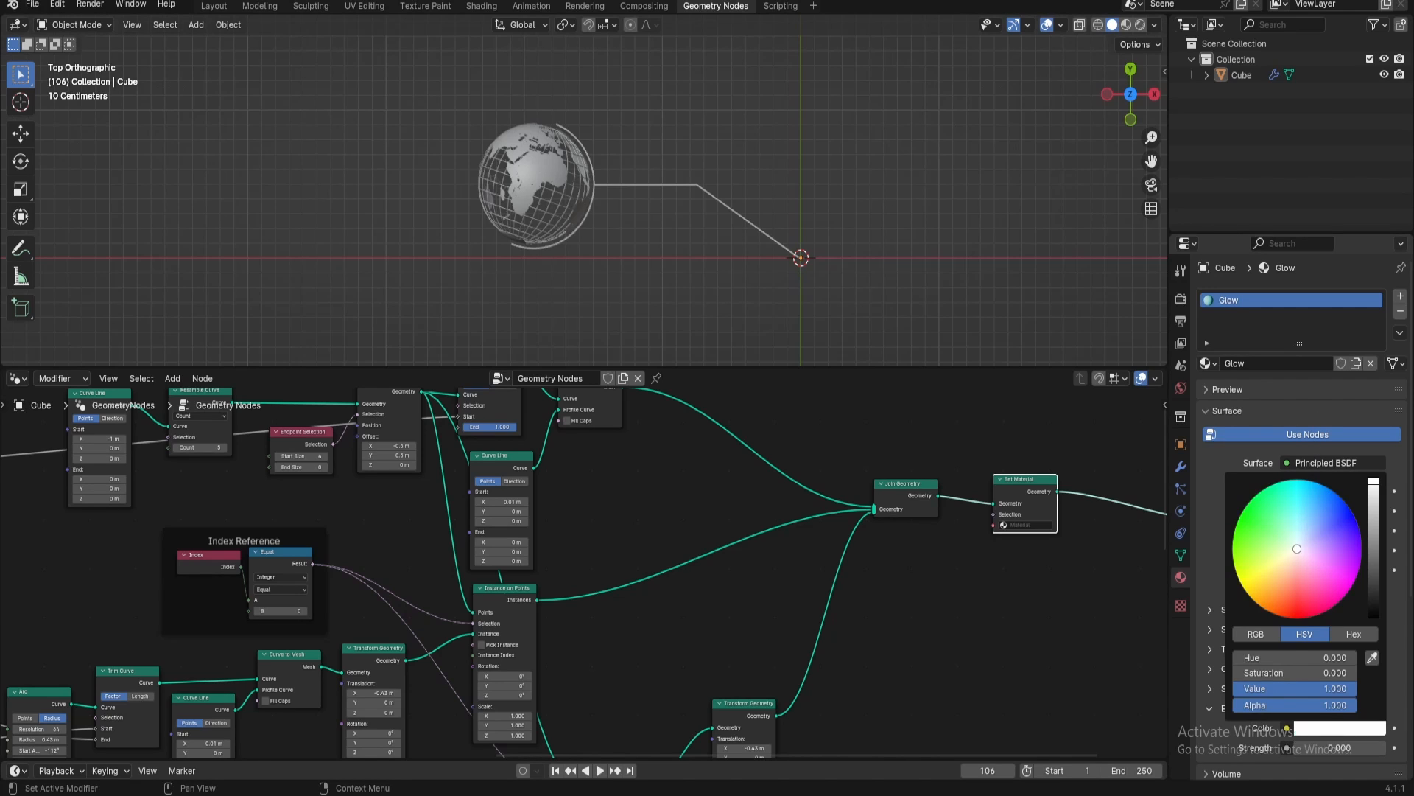
click(1291, 513)
click(1329, 749)
text(5)
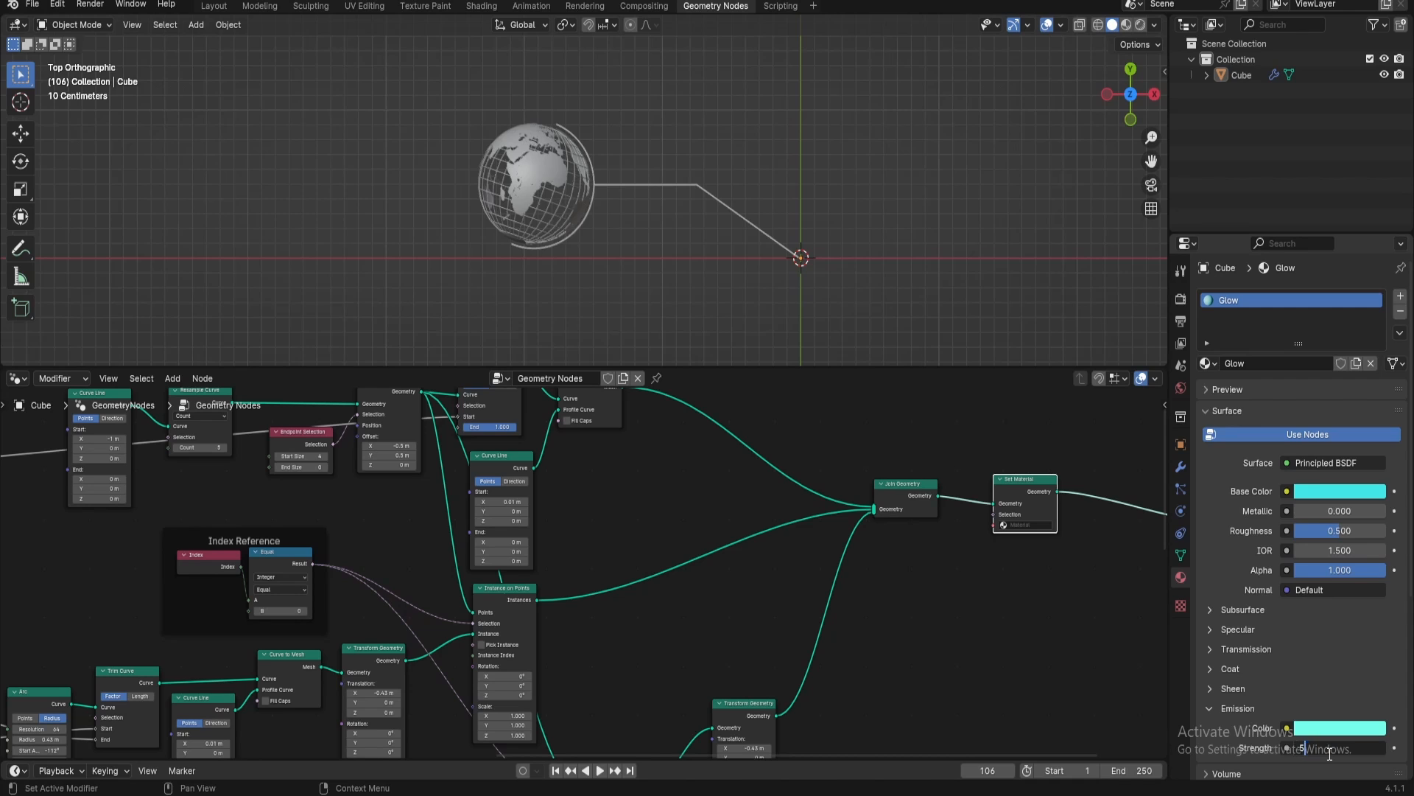
key(Return)
Assign the Glow material in the Set Material node
click(1028, 524)
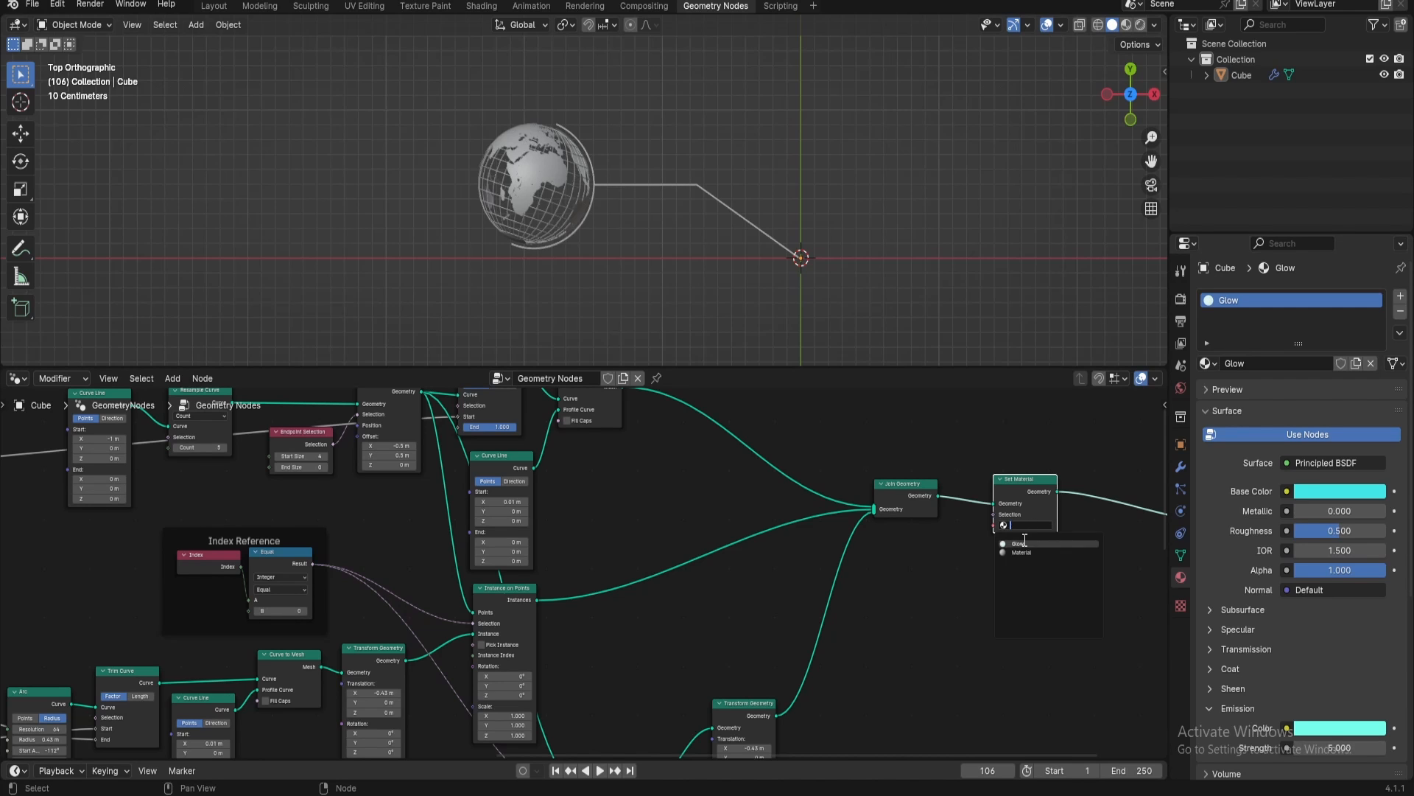
click(1028, 544)
ctrl+middle_drag(1069, 534, 716, 573)
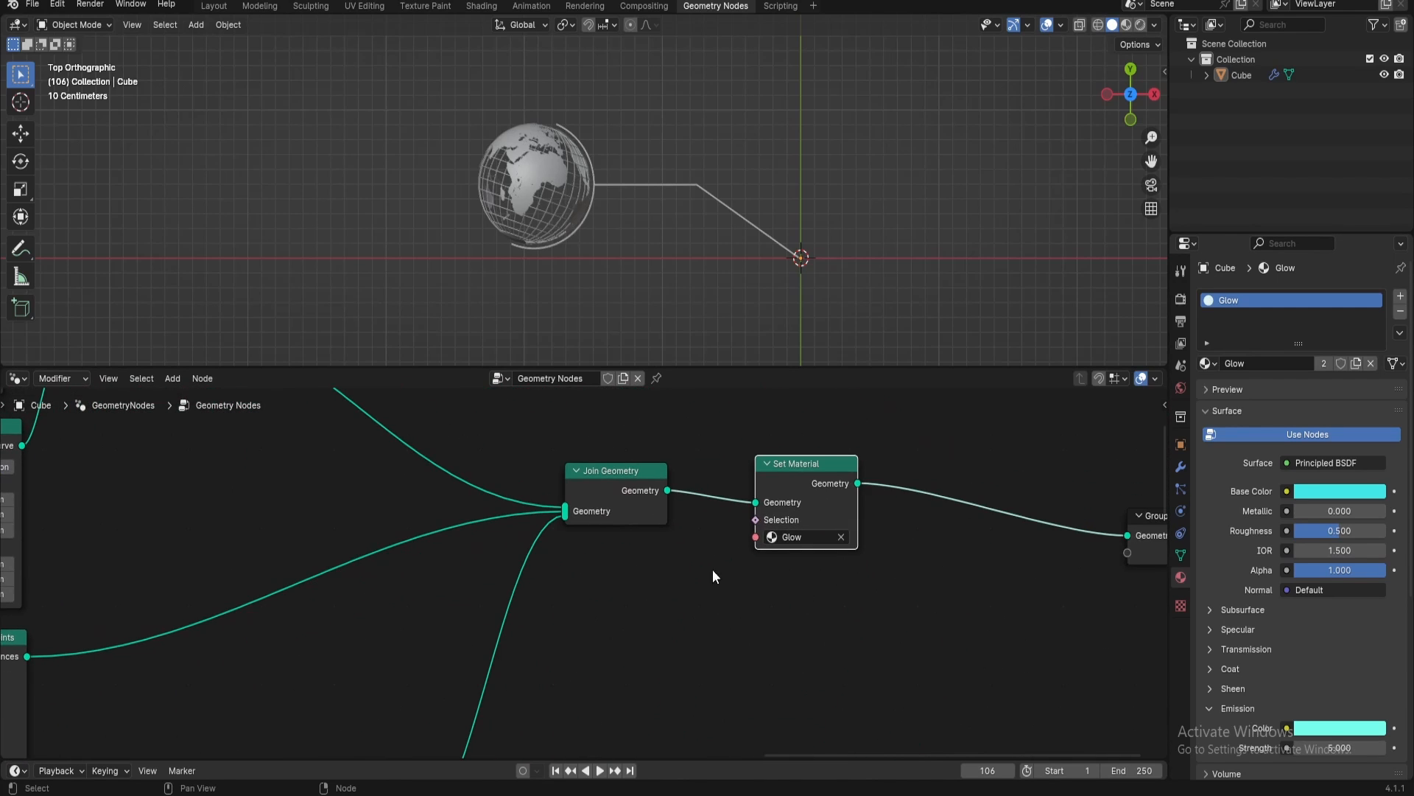
Show the viewport in rendered shading and darken the world background color to black
click(1181, 299)
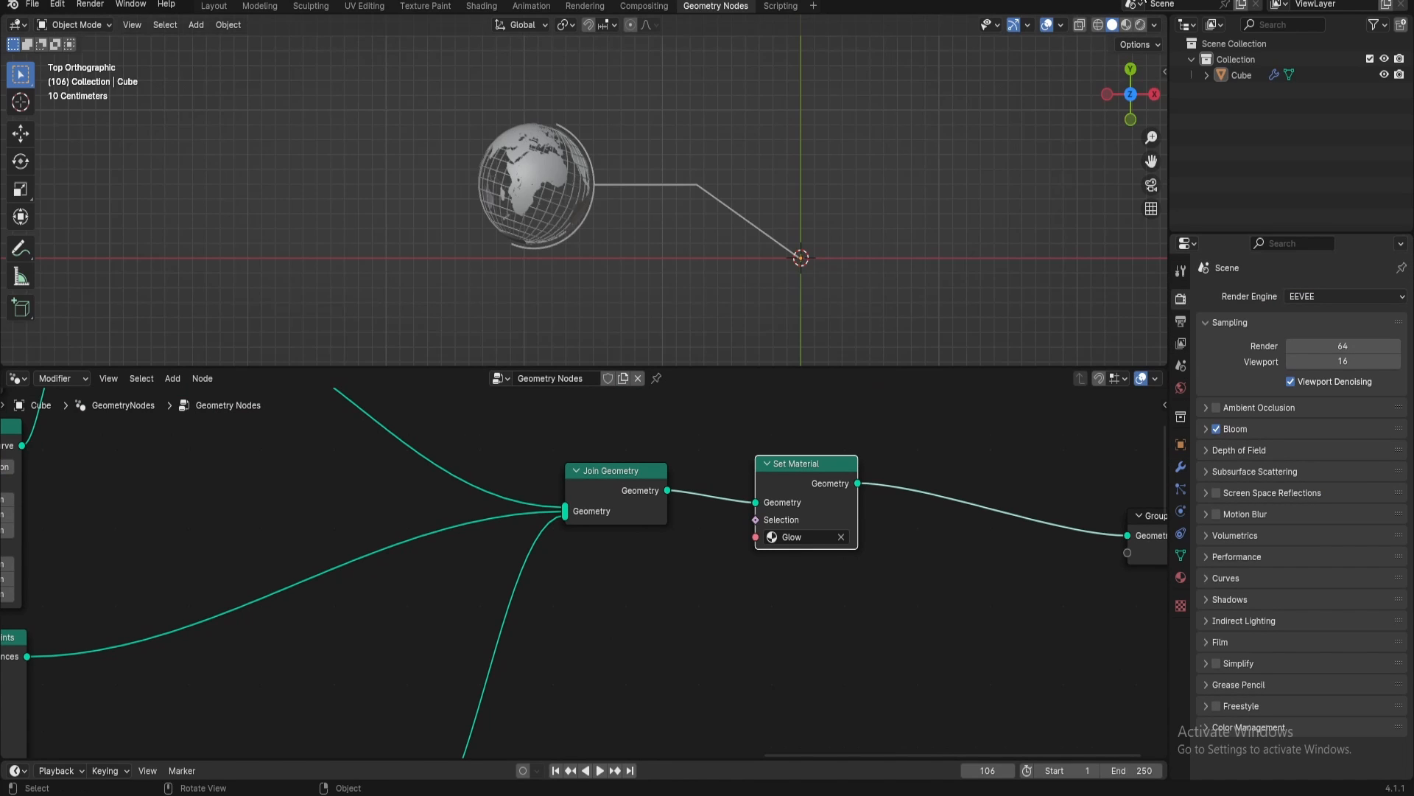
click(1140, 24)
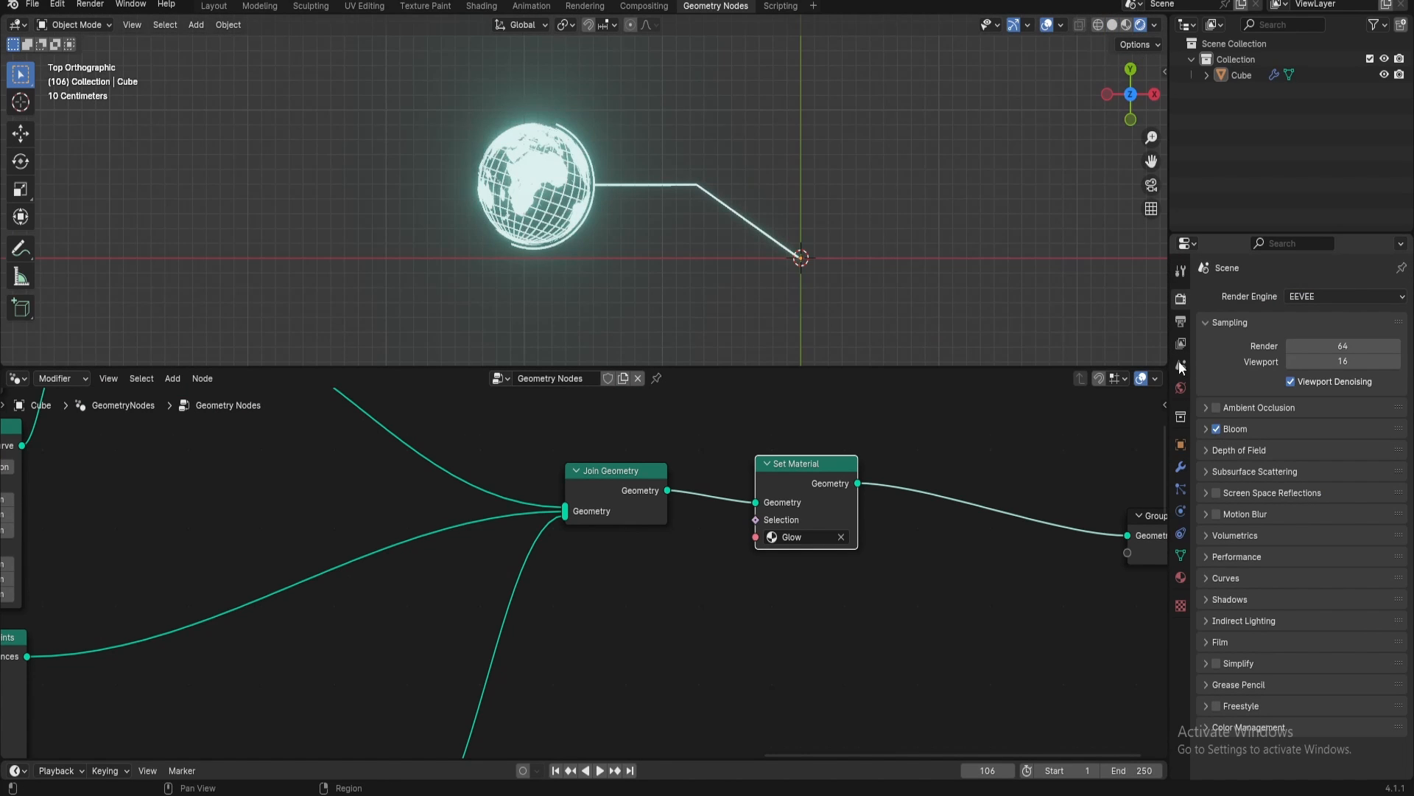
click(1181, 387)
click(1339, 403)
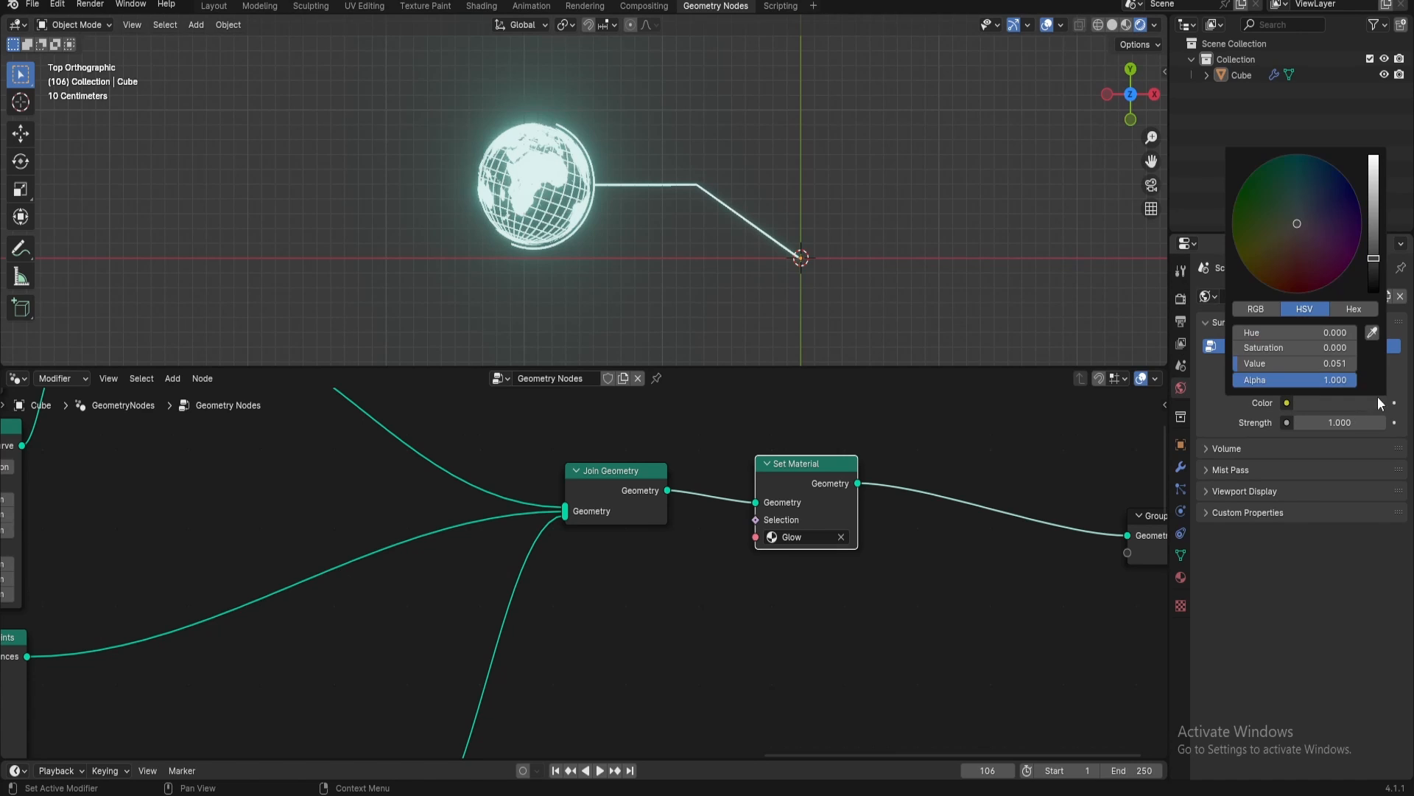
drag(1375, 261, 1365, 304)
Play the timeline and scrub the Animation Controler's first value to preview the glowing callout's reveal
key(space)
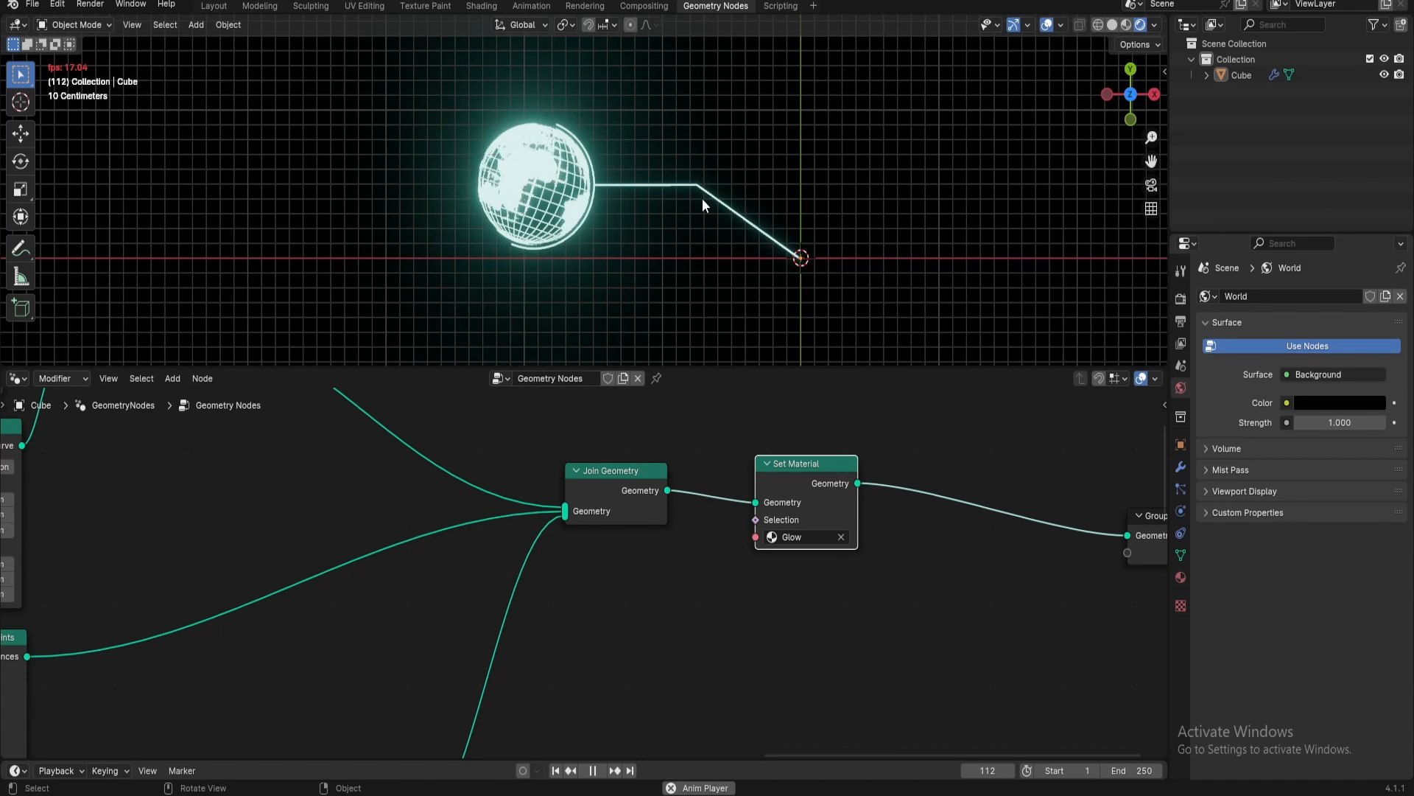
scroll(702, 199, up, 4)
middle_drag(448, 453, 52, 456)
scroll(278, 565, down, 10)
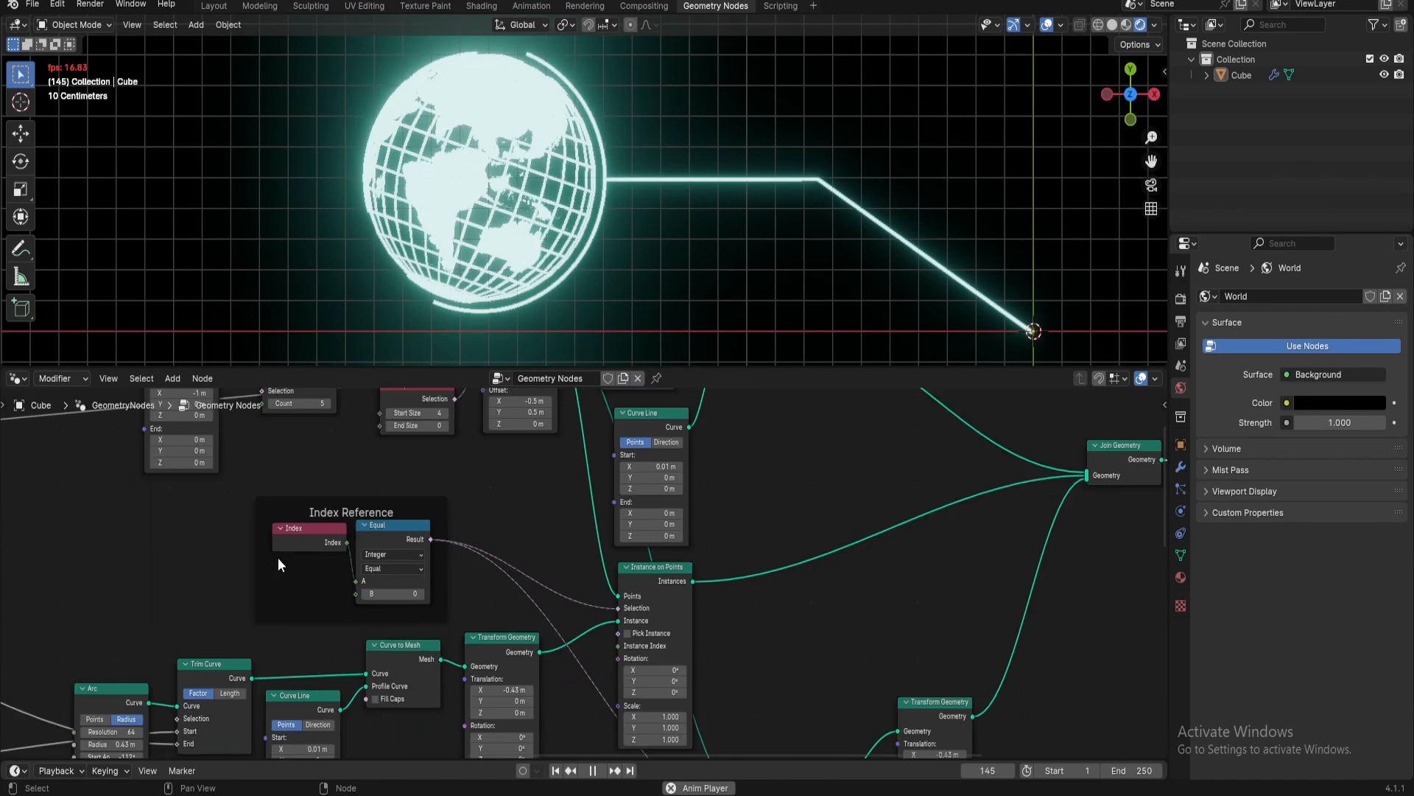
middle_drag(353, 576, 845, 518)
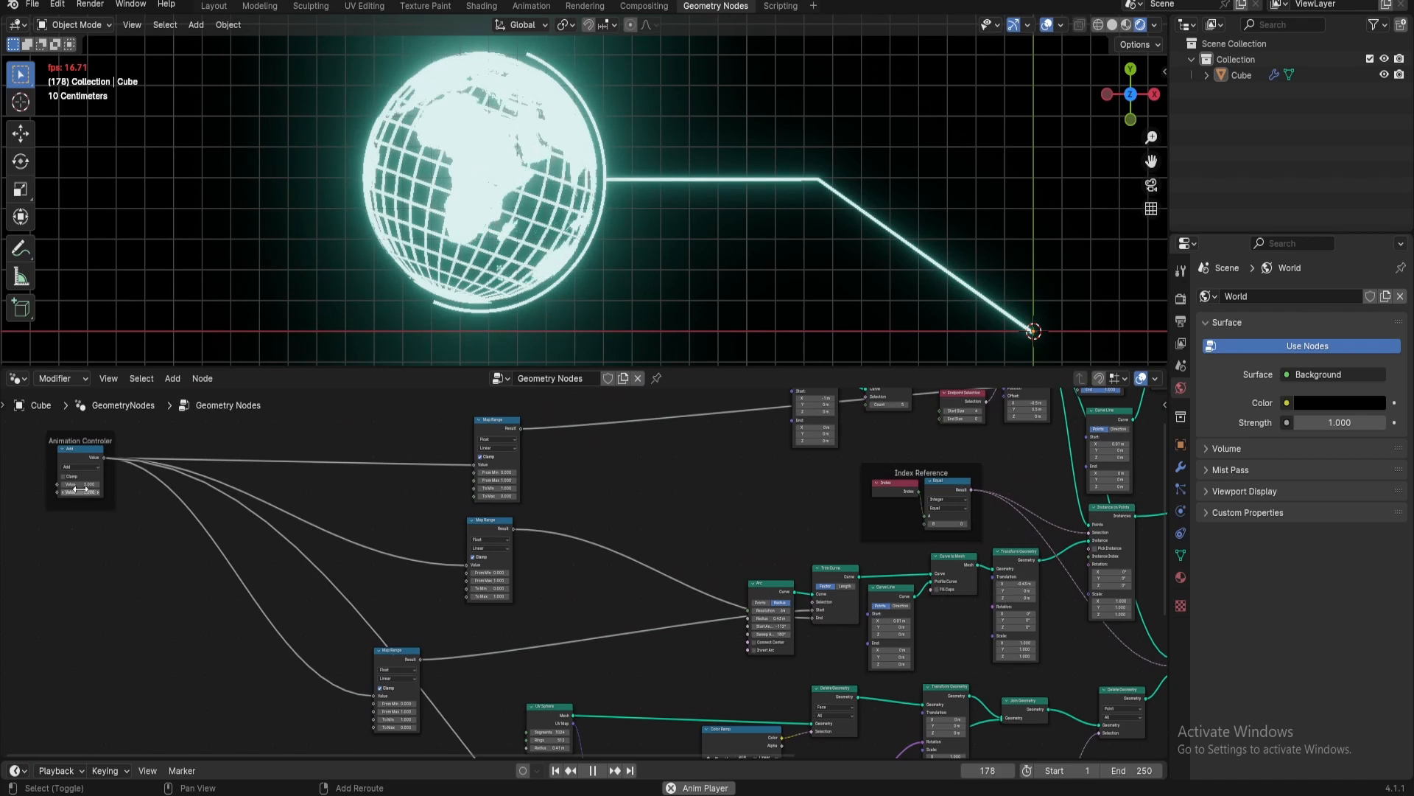
shift+drag(78, 484, 45, 484)
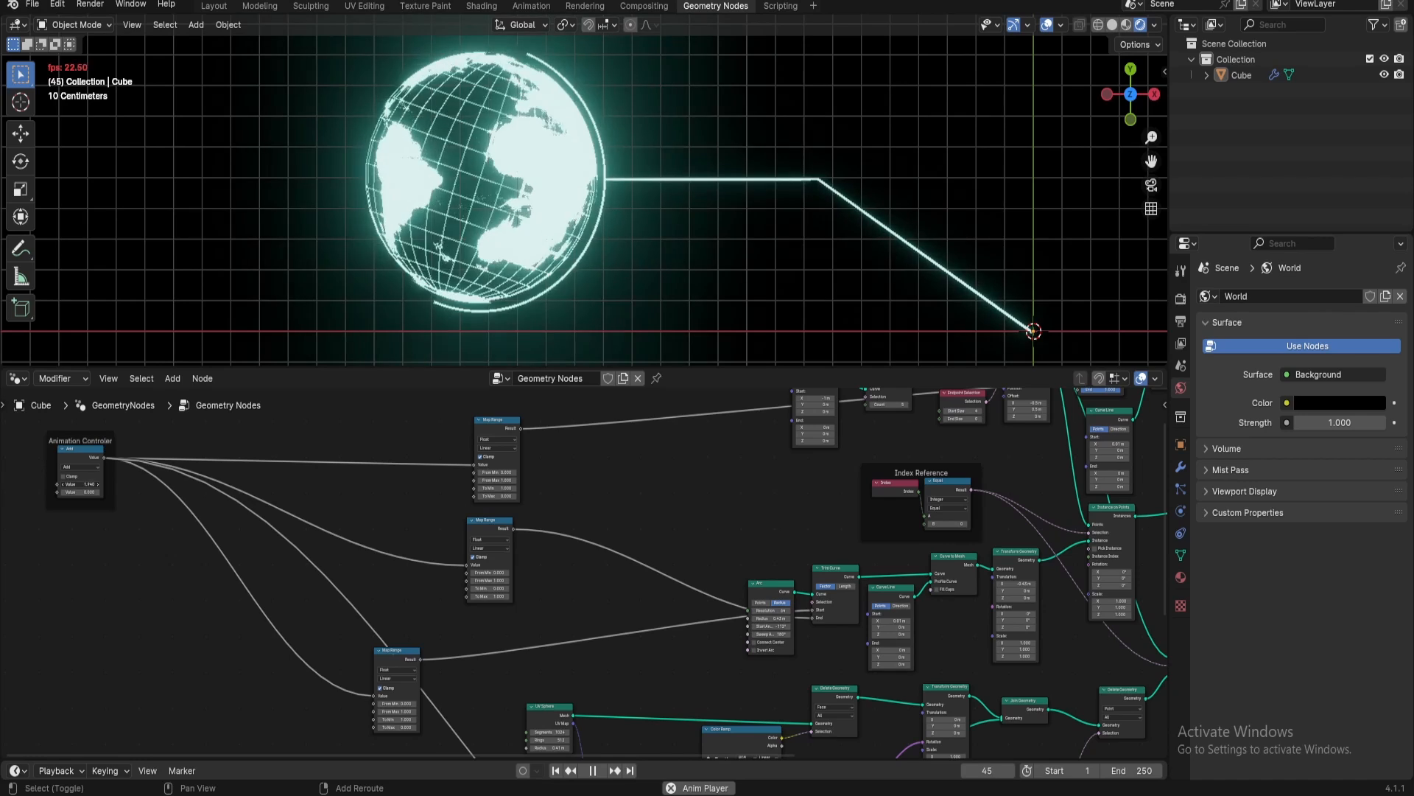